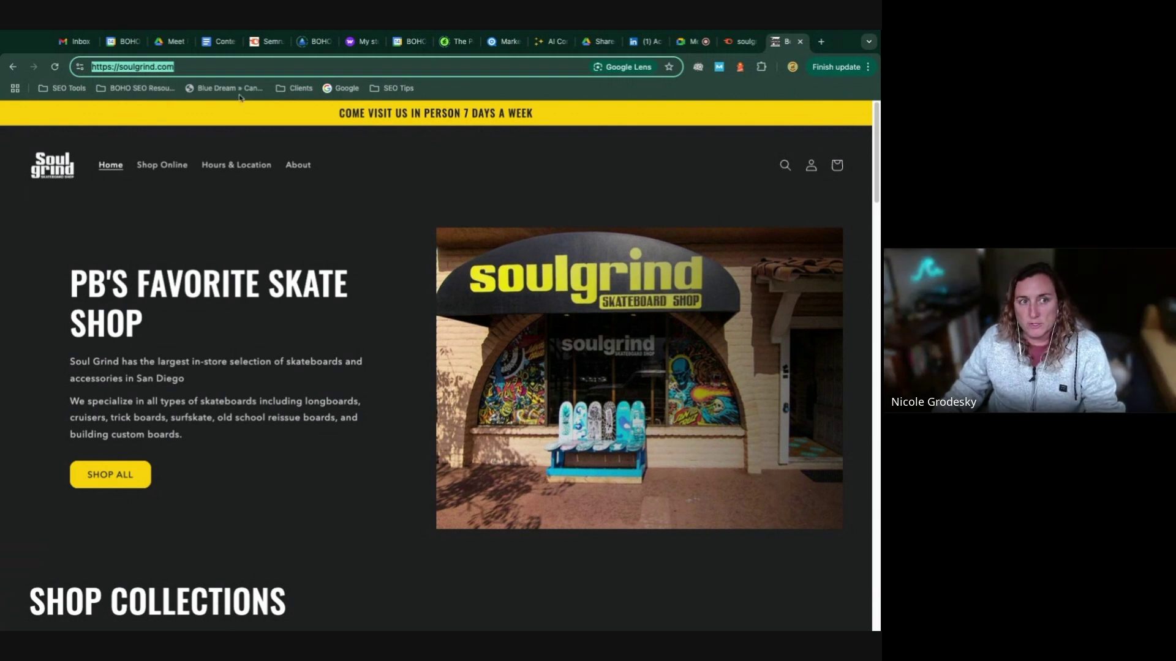
left_click(739, 42)
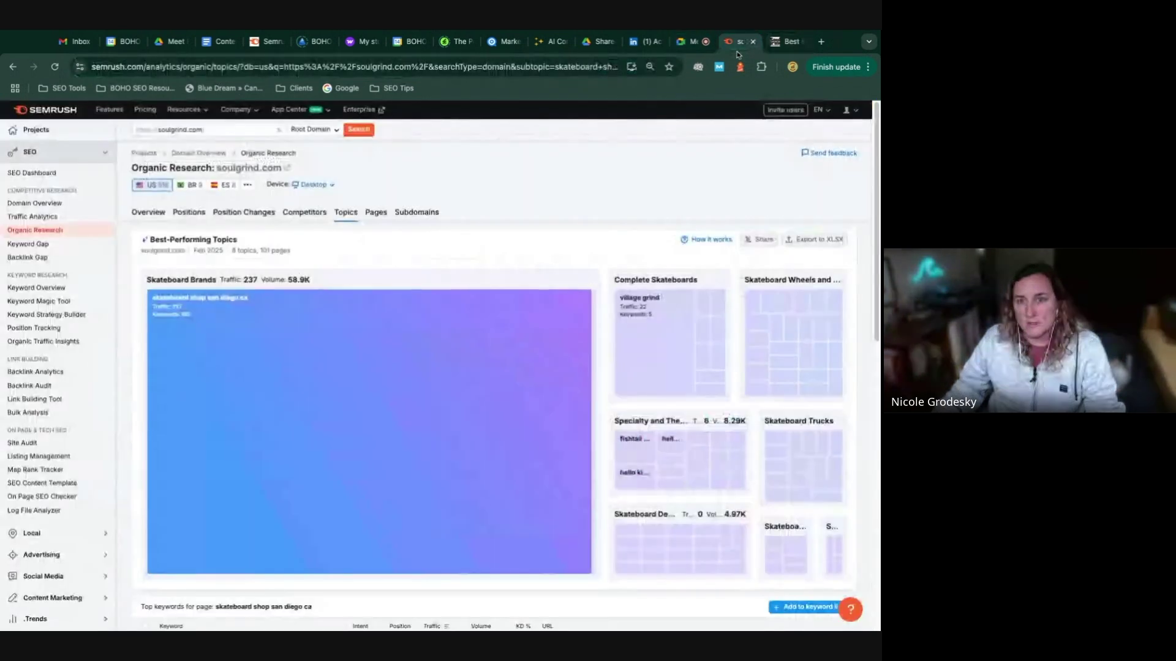
left_click(62, 236)
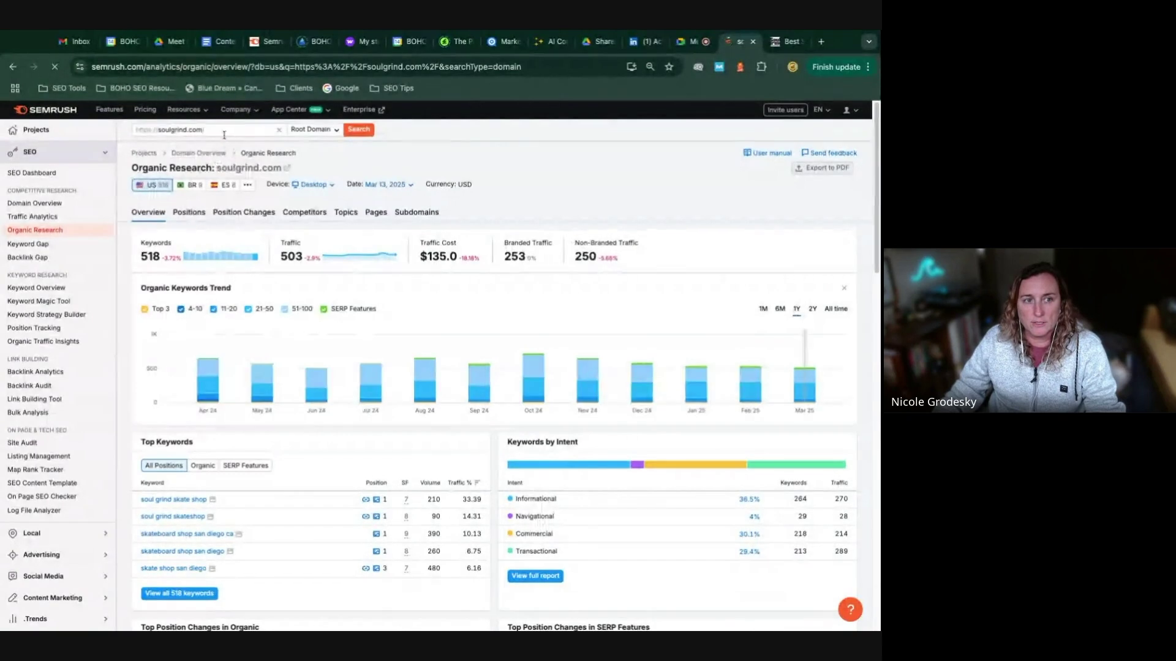
triple_click(215, 130)
type("https://soulgrind.com/")
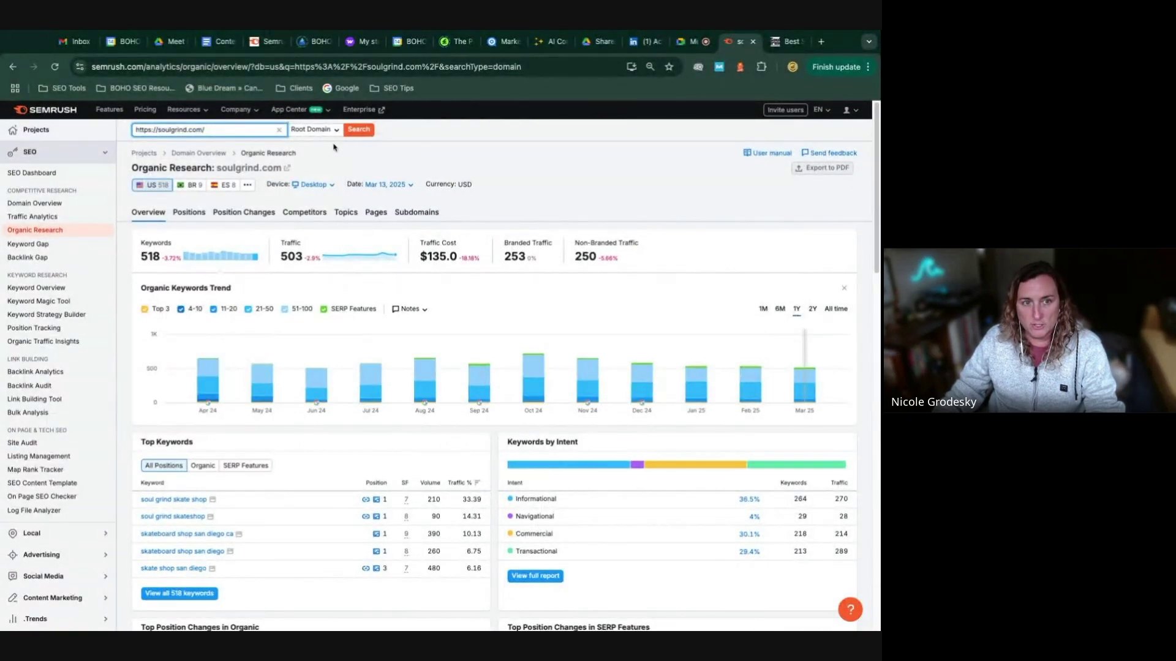
left_click(354, 131)
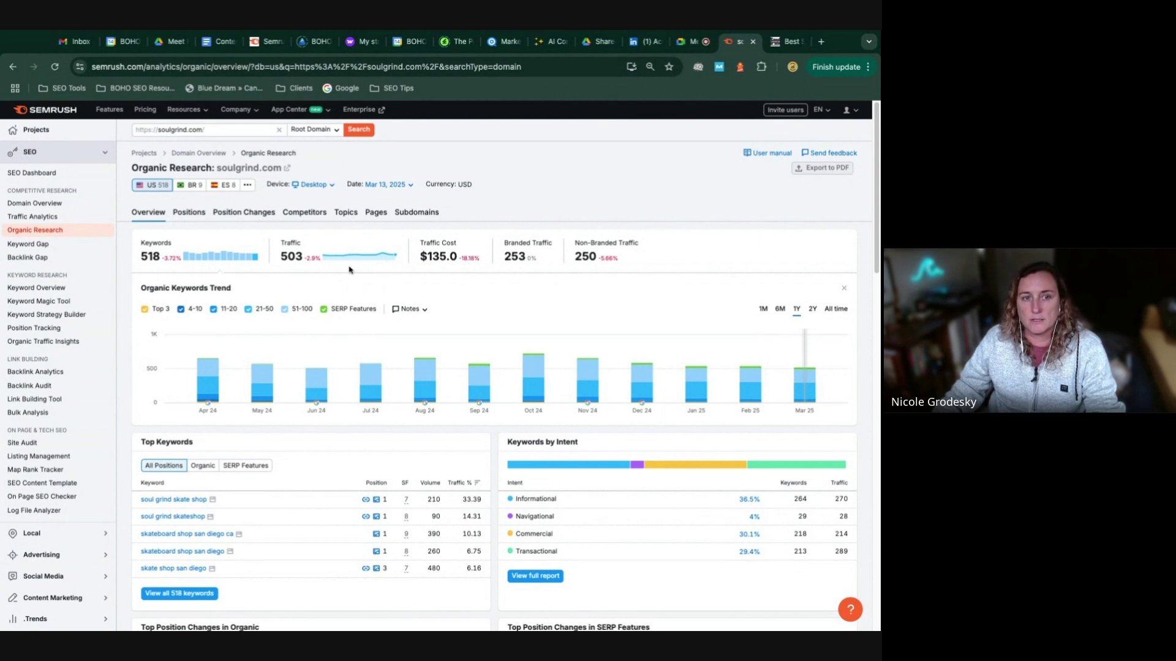
Open the Topics report for soulgrind.com and review its best-performing topics and top keywords
left_click(356, 219)
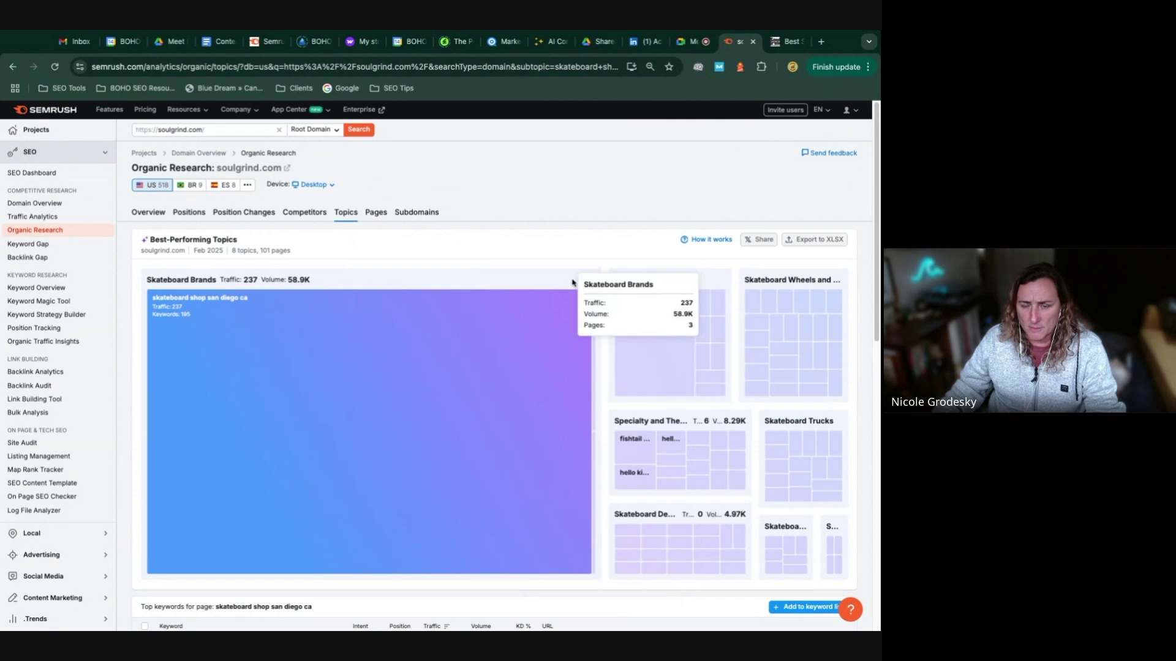
scroll(543, 265, "down", 5)
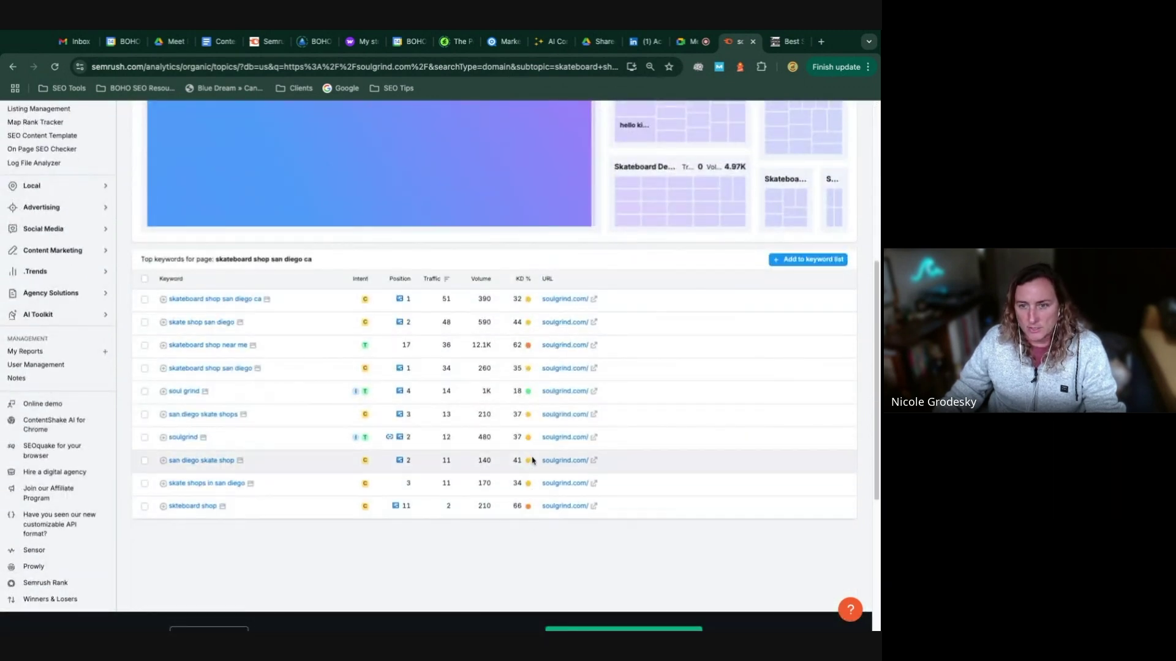
scroll(532, 460, "up", 5)
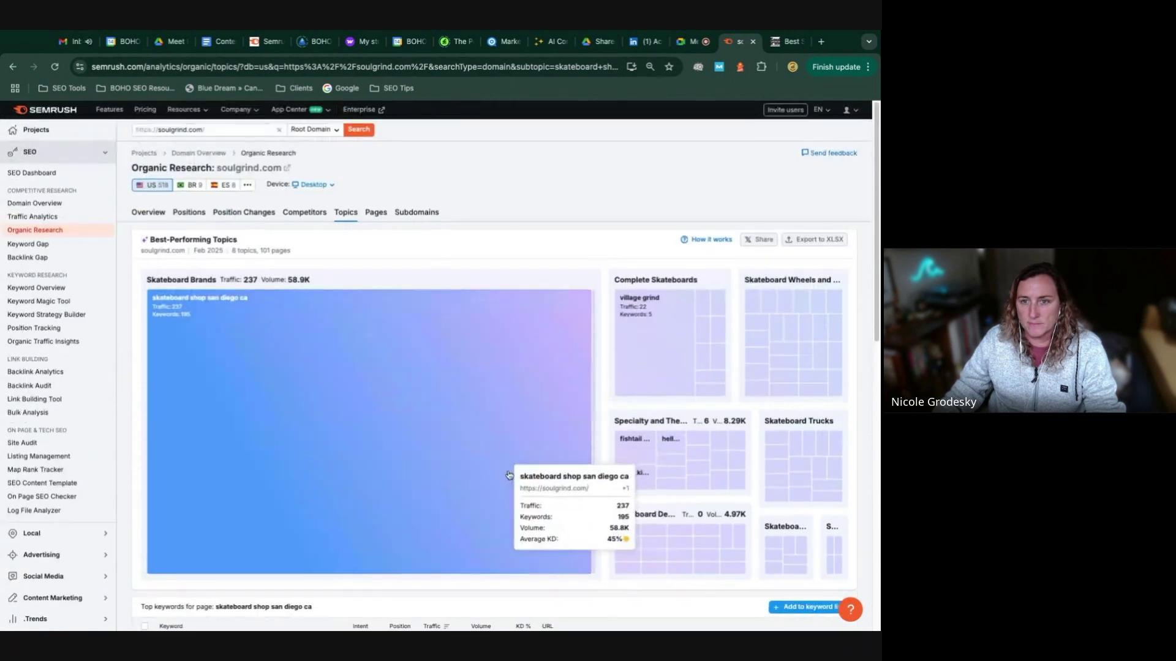
Export the topics report to XLSX and widen the Topic and Subtopic columns in the exported workbook
left_click(806, 241)
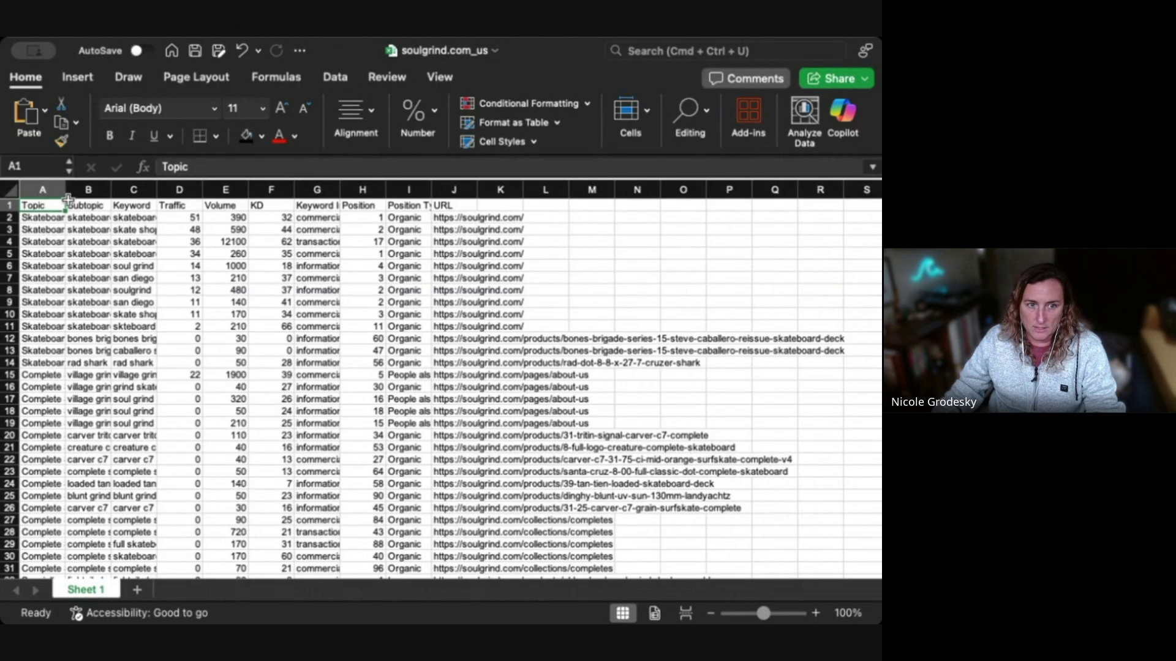
left_click_drag(67, 199, 378, 192)
left_click(244, 266)
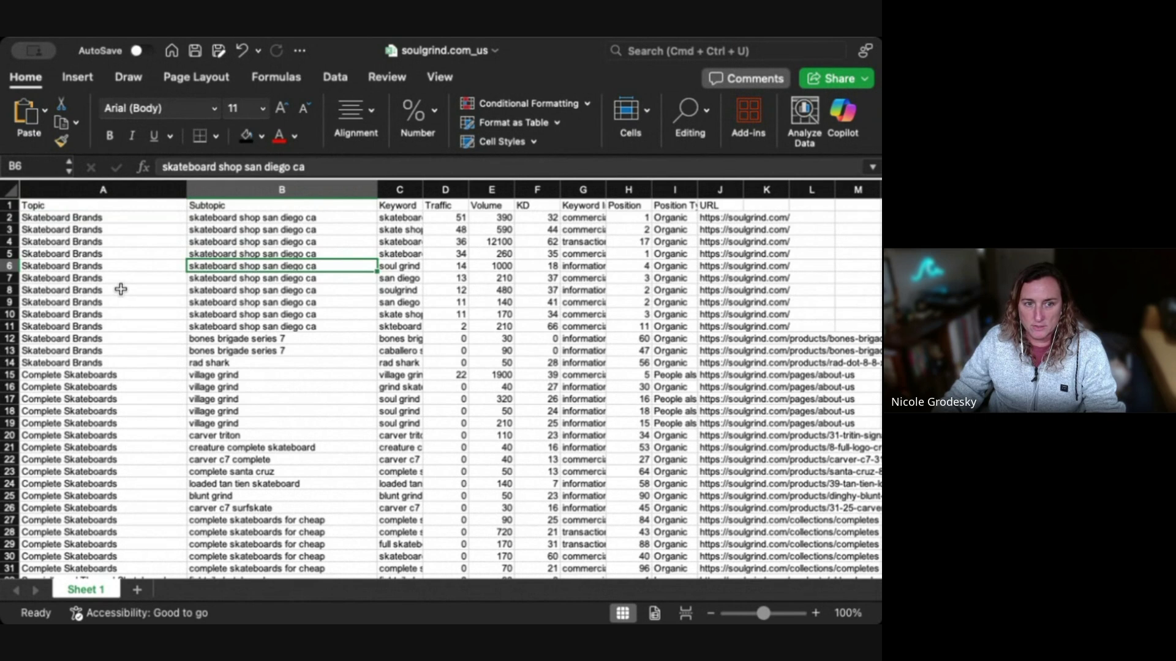
Copy the Skateboard Brands topic into cell A1 of a new sheet and widen column A to fit it
left_click(94, 219)
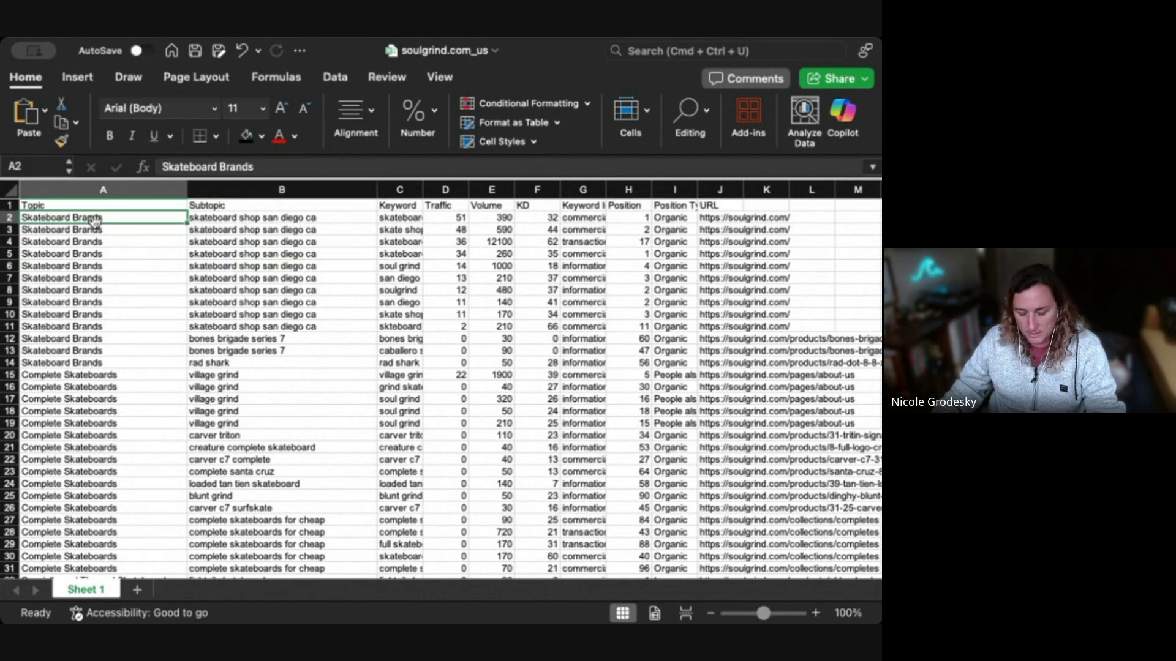
key("super+c")
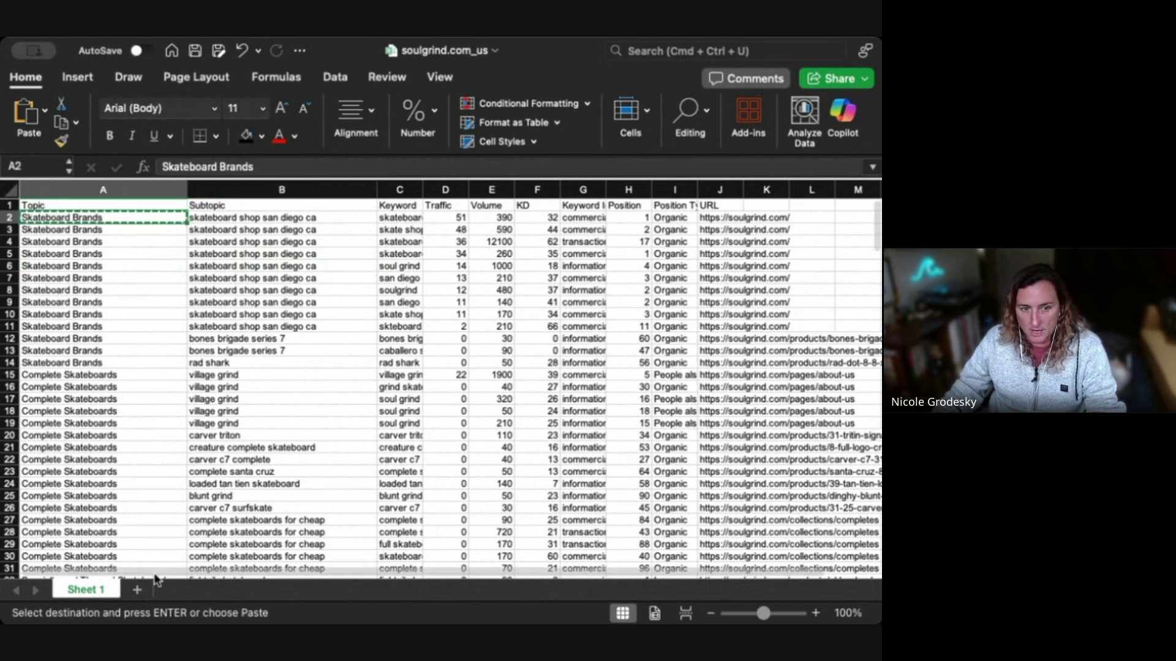
left_click(137, 590)
key("super+v")
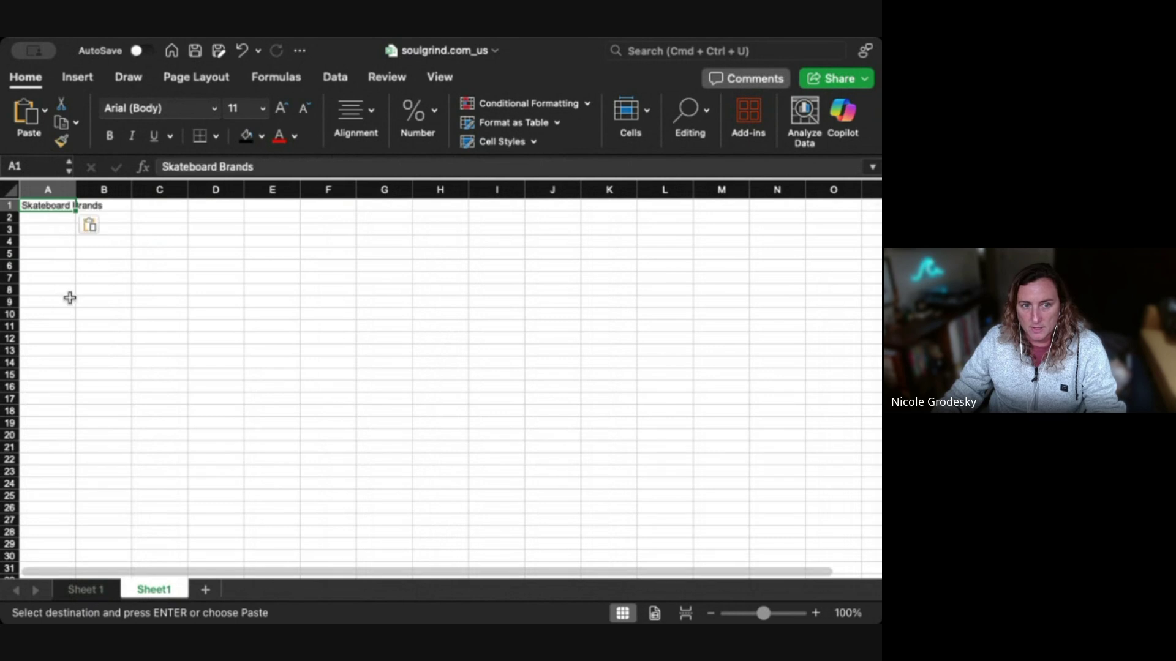
left_click_drag(76, 189, 127, 187)
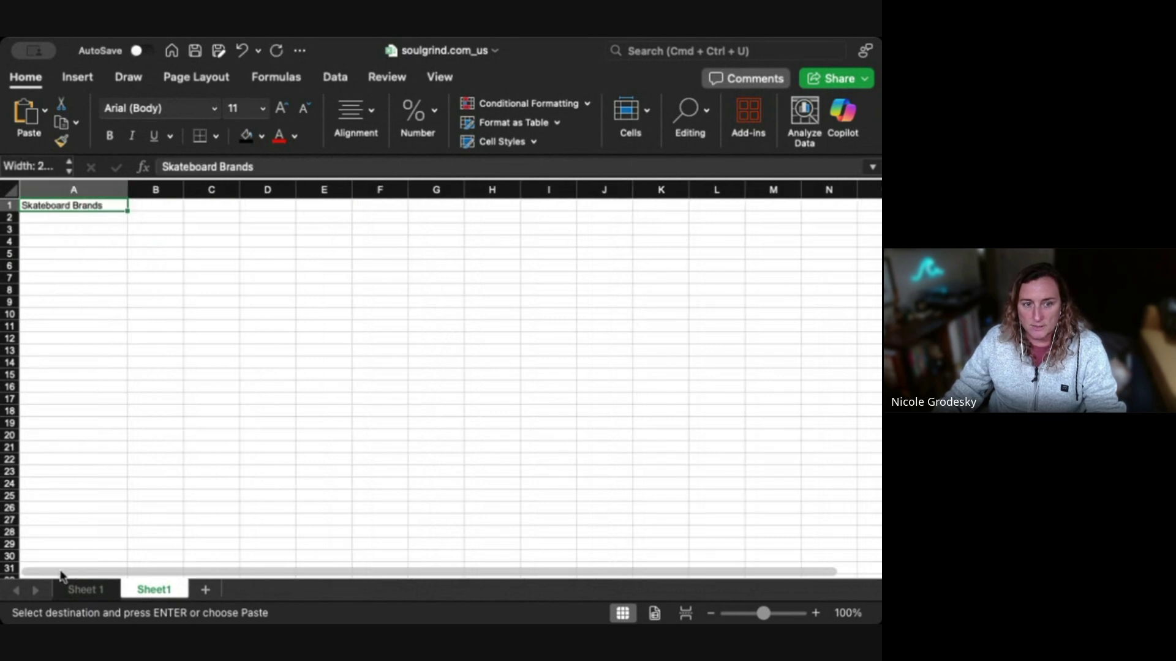
Copy the Complete Skateboards topic from the exported sheet into cell A2 of the new sheet
left_click(84, 590)
left_click(83, 463)
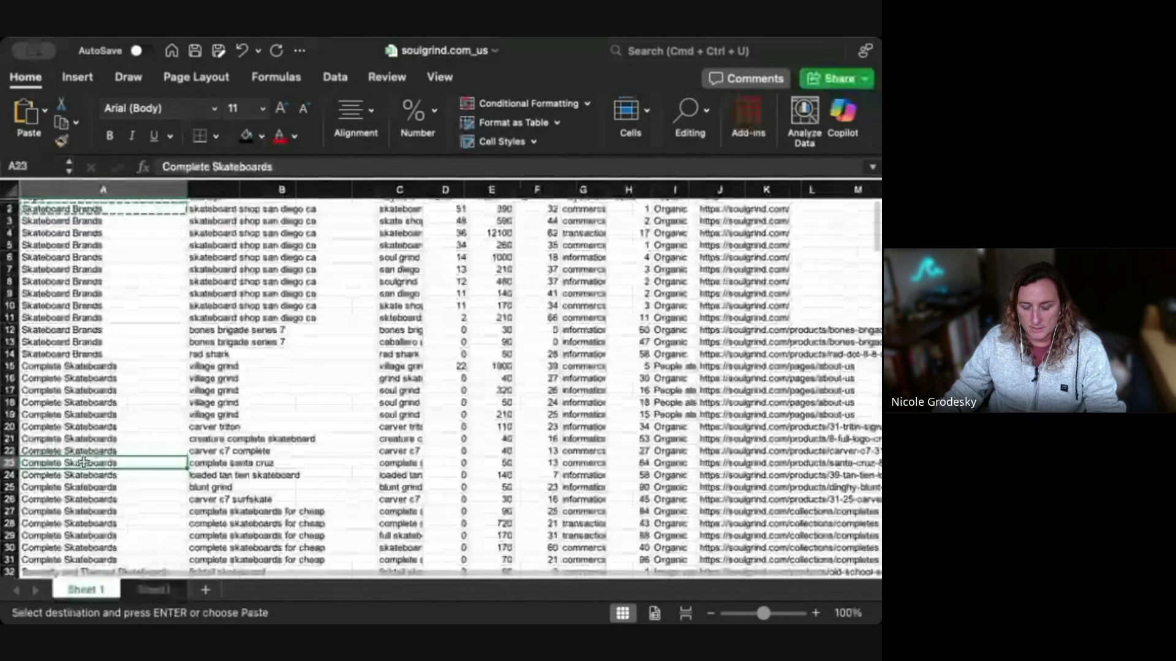
key("super+c")
left_click(157, 590)
left_click(98, 216)
key("super+v")
Copy the Specialty and Themed Skateboards topic from the exported sheet into cell A3 of the new sheet
left_click(84, 590)
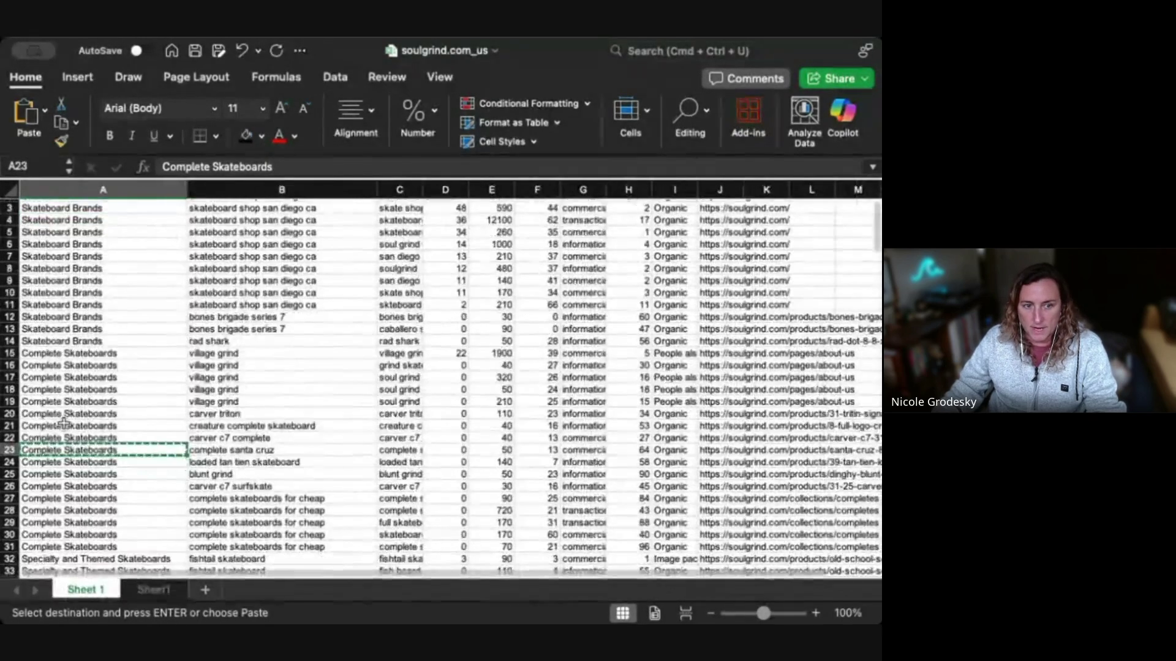
scroll(66, 421, "down", 2)
scroll(66, 421, "down", 8)
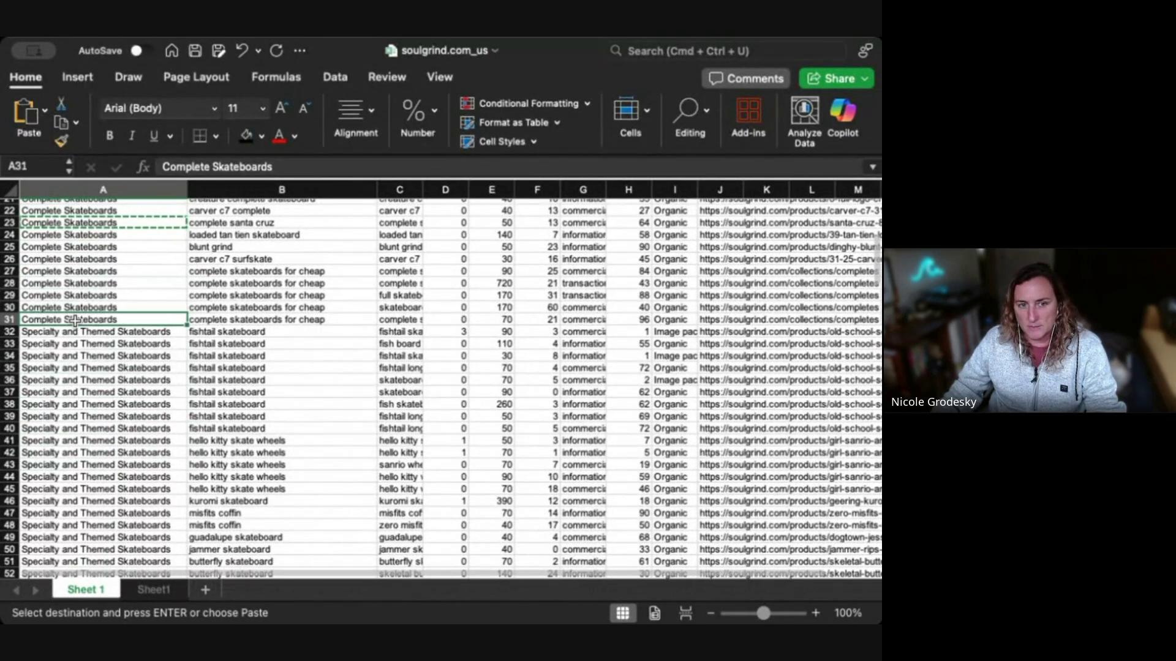
left_click(78, 344)
scroll(115, 441, "down", 5)
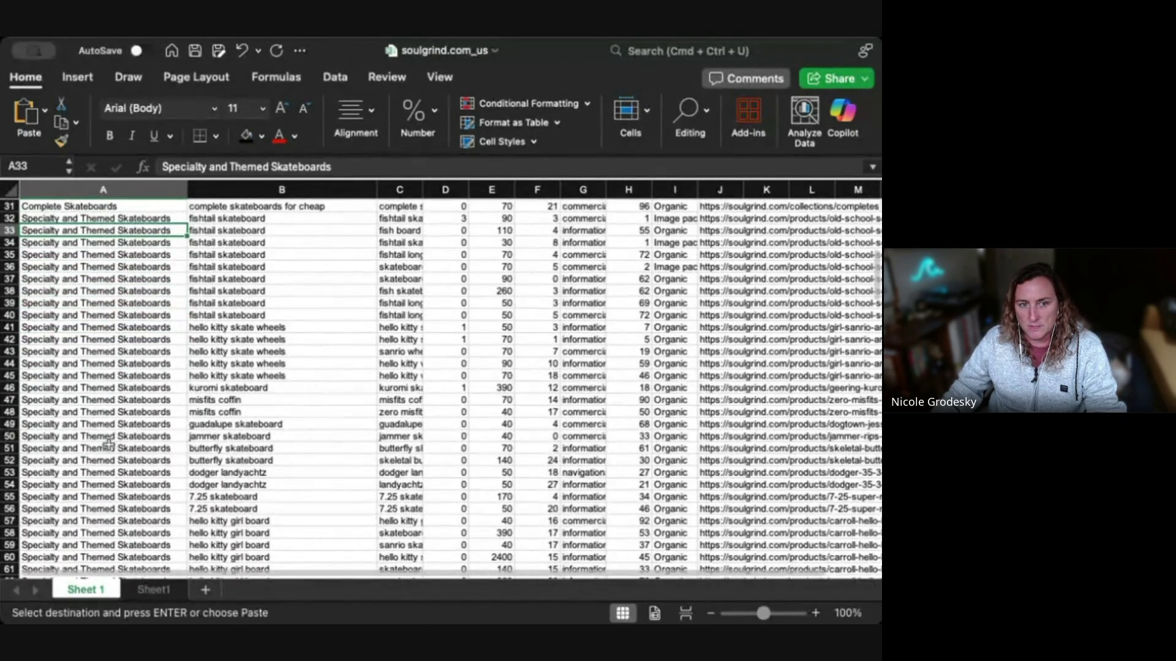
scroll(110, 439, "down", 11)
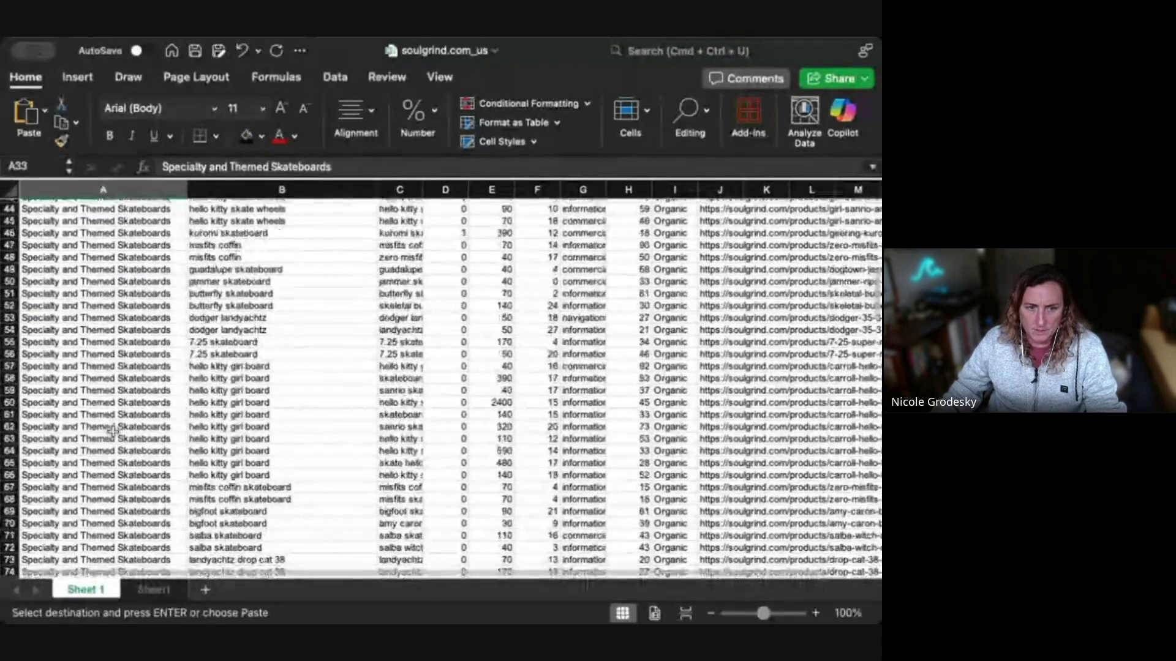
scroll(112, 431, "down", 4)
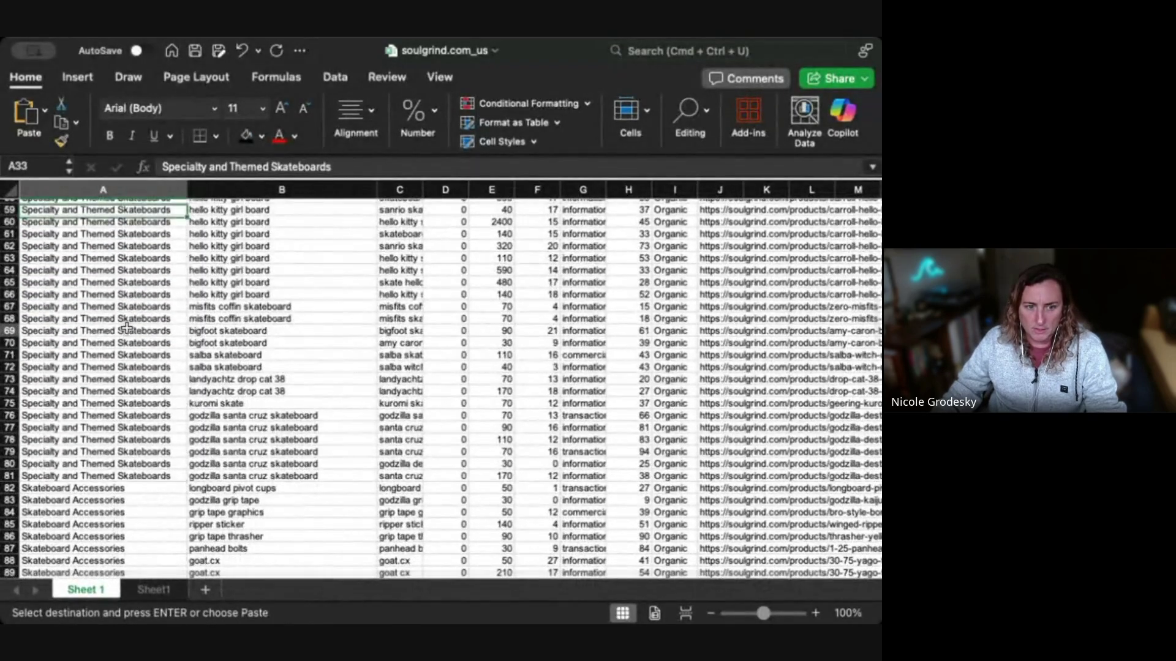
left_click(154, 590)
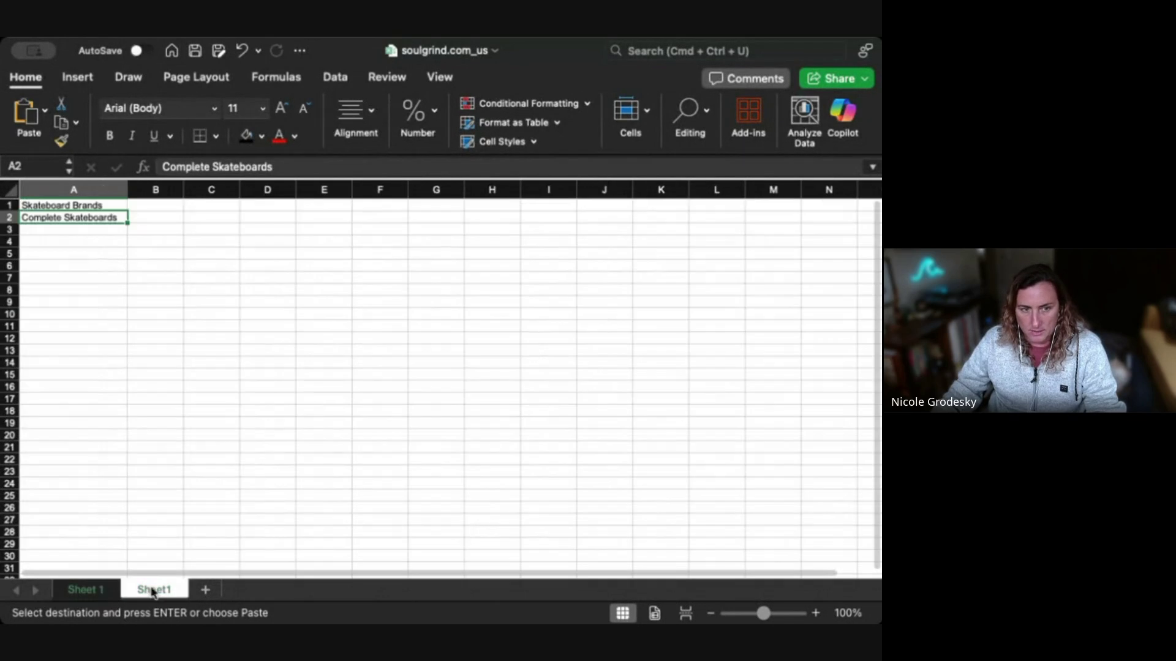
left_click(55, 235)
key("super+v")
Copy the Skateboard Accessories topic from the exported sheet into cell A4 of the new sheet
left_click(83, 590)
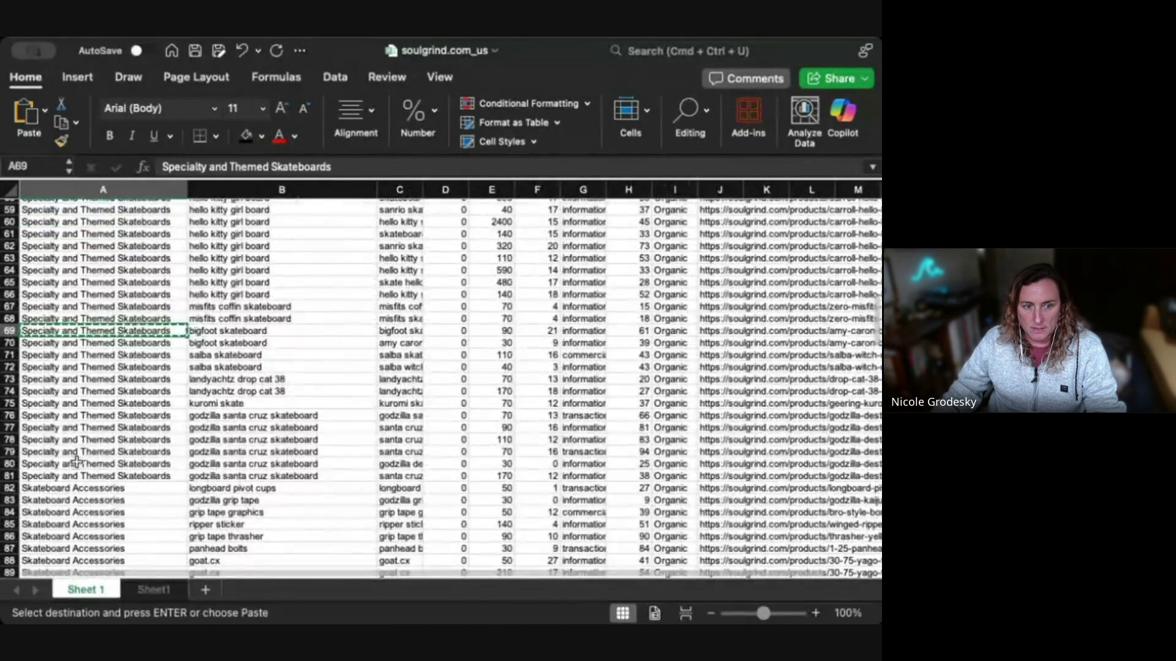
scroll(88, 429, "down", 3)
left_click(89, 452)
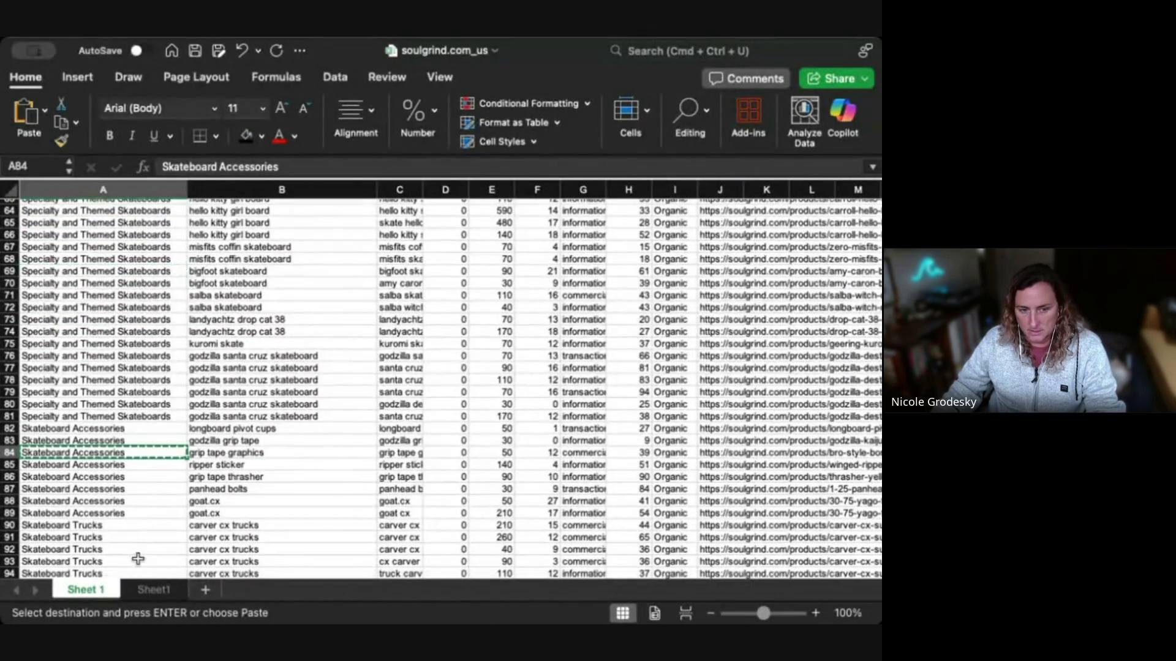
left_click(153, 590)
left_click(72, 246)
key("super+v")
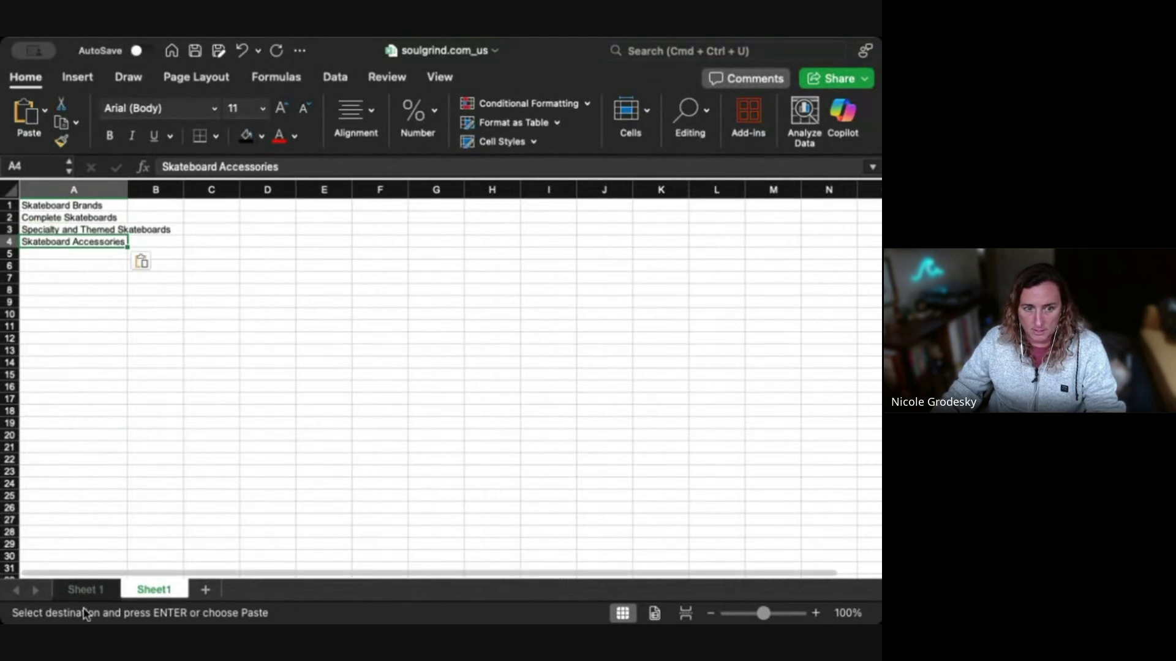
Copy the Skateboard Trucks topic from the exported sheet into cell A5 of the new sheet
left_click(86, 590)
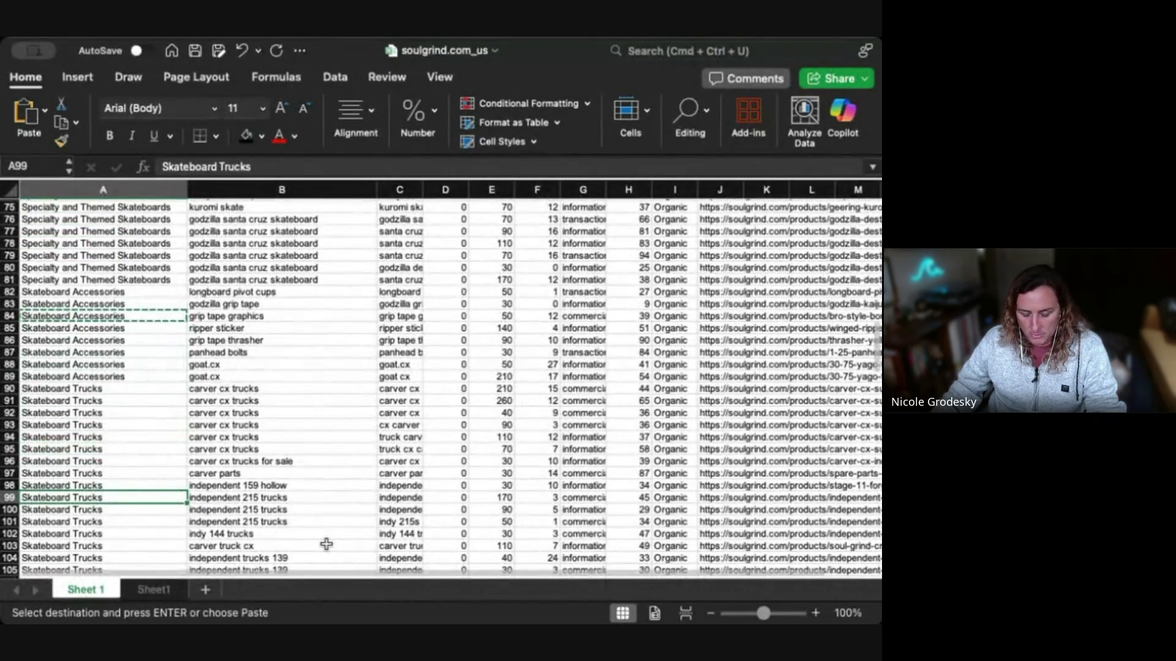
left_click(153, 590)
left_click(61, 256)
key("super+v")
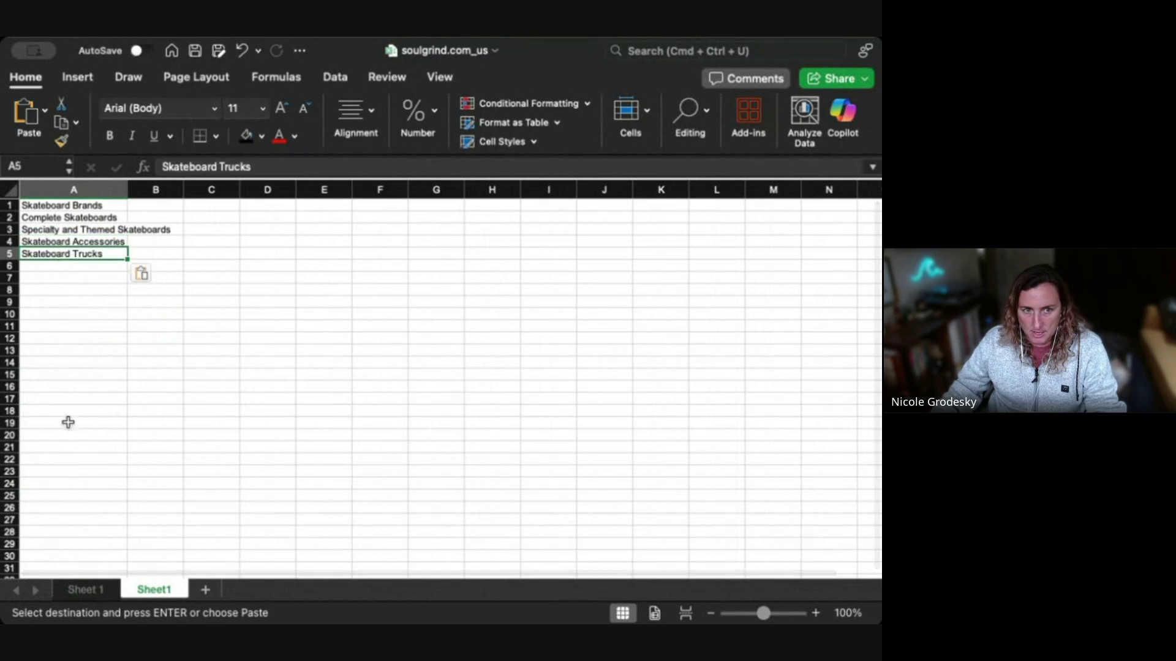
Add the Skateboard Decks topic from the exported sheet in cell A6 of the new sheet and widen column A to fit the longest topic
left_click(85, 590)
scroll(205, 450, "down", 6)
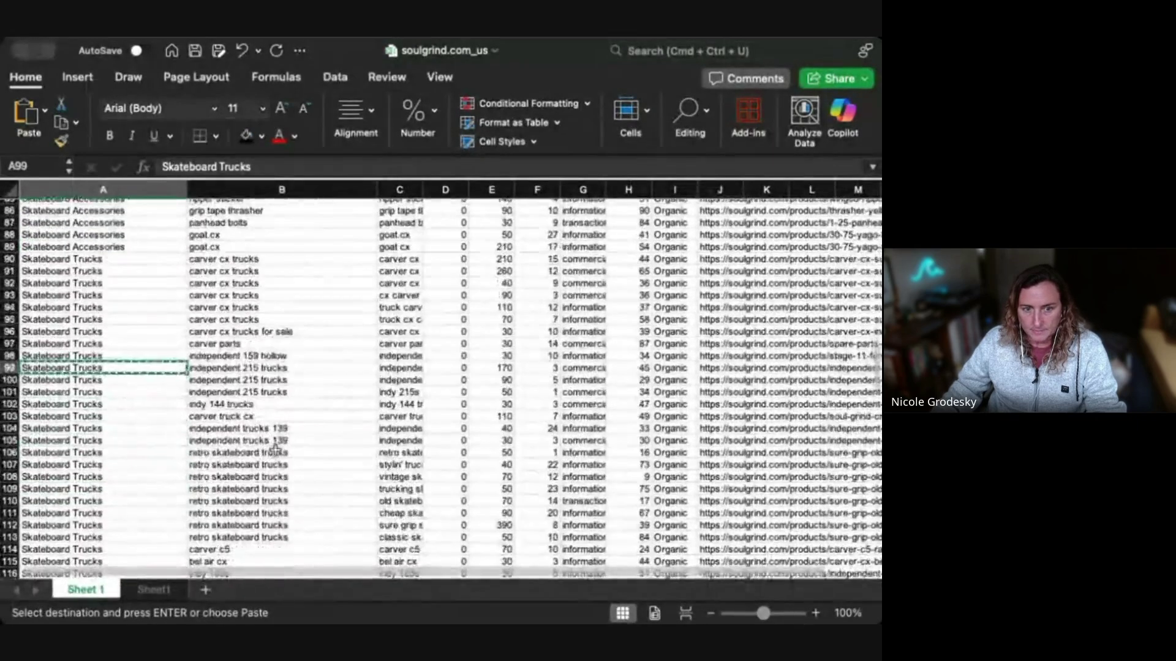
scroll(205, 451, "down", 4)
scroll(196, 435, "down", 2)
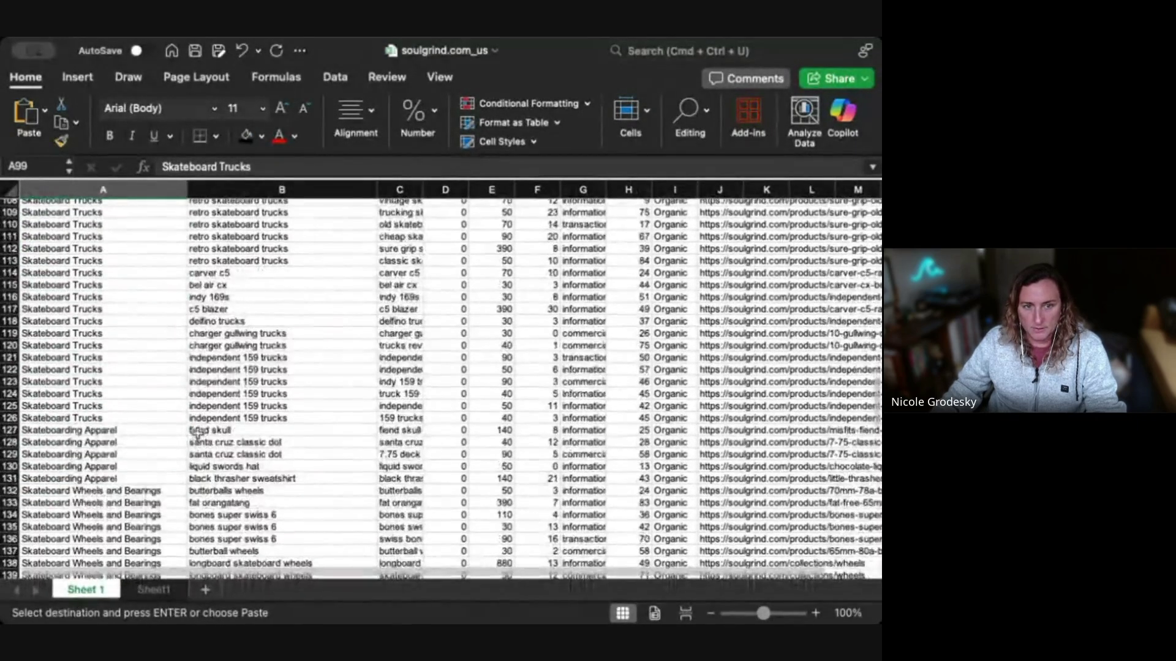
left_click(260, 239)
scroll(205, 411, "down", 5)
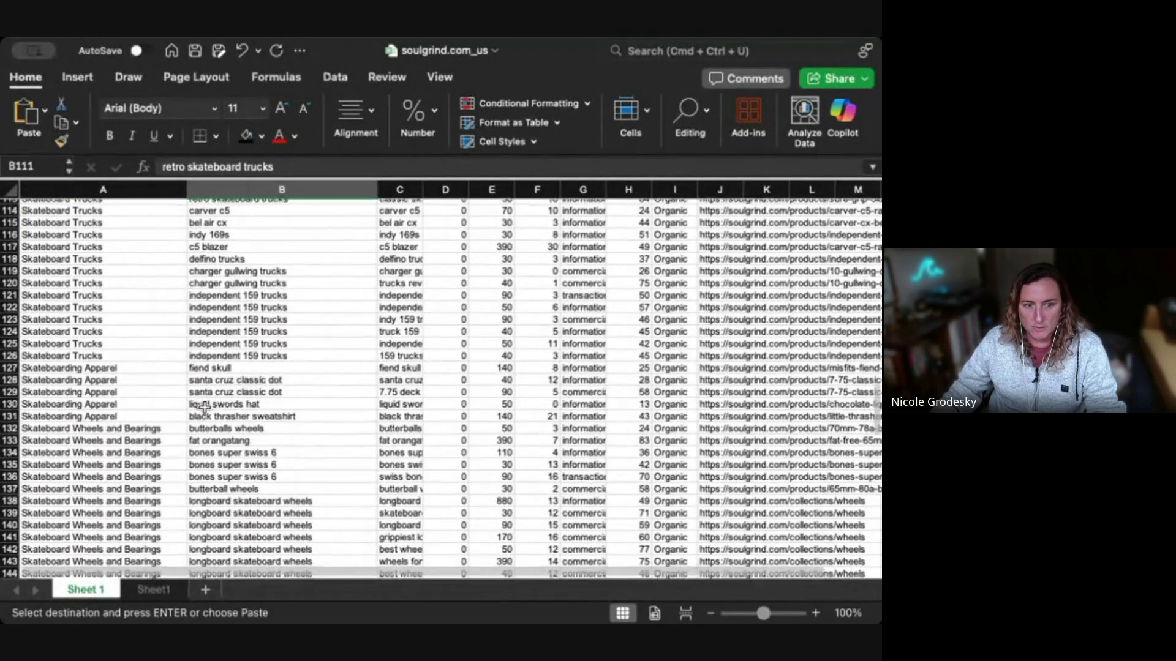
scroll(80, 364, "down", 4)
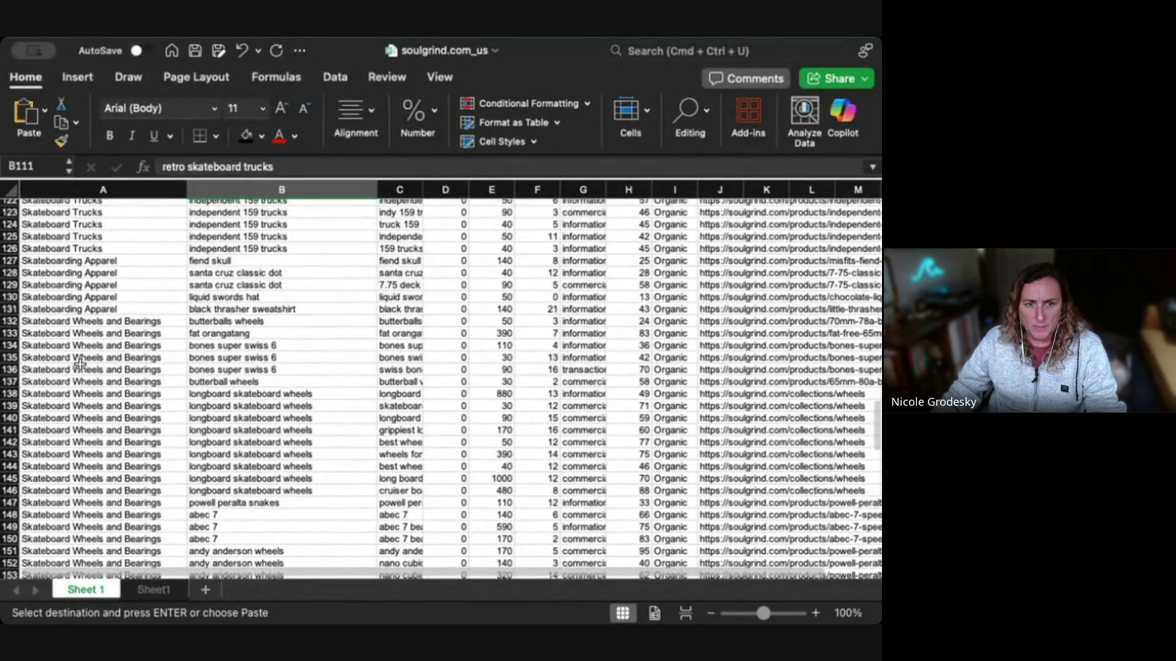
scroll(98, 422, "down", 2)
scroll(101, 427, "down", 10)
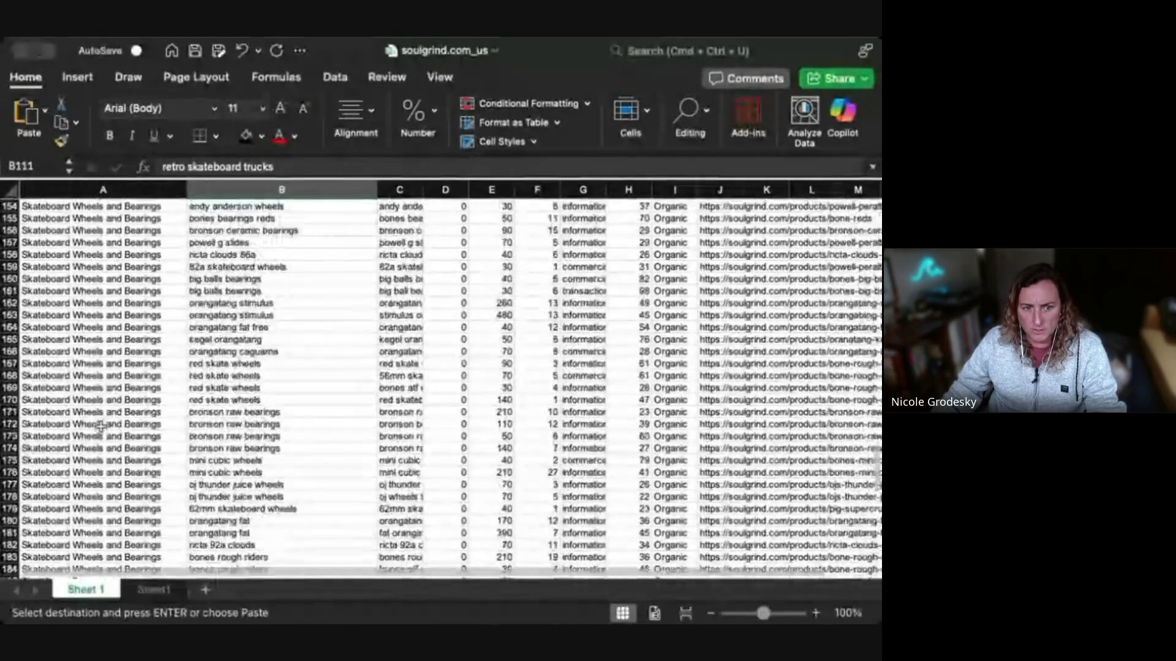
left_click(101, 423)
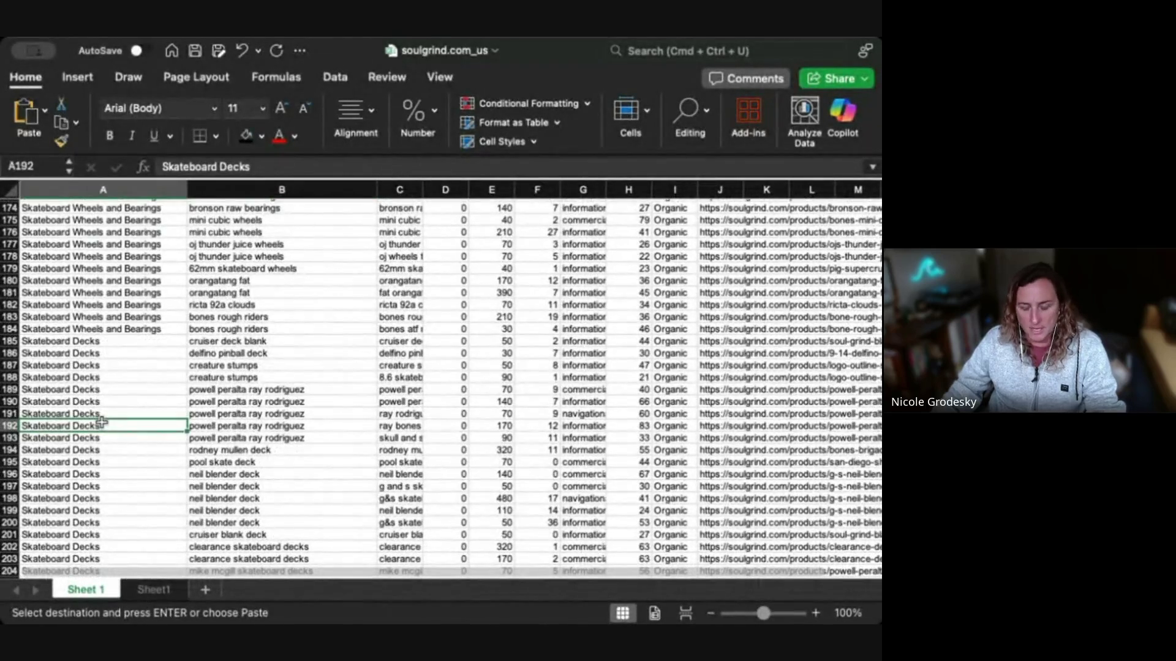
left_click(154, 589)
left_click(66, 208)
left_click_drag(67, 208, 61, 254)
left_click(60, 265)
type("Skateboard Decks")
left_click_drag(125, 195, 219, 194)
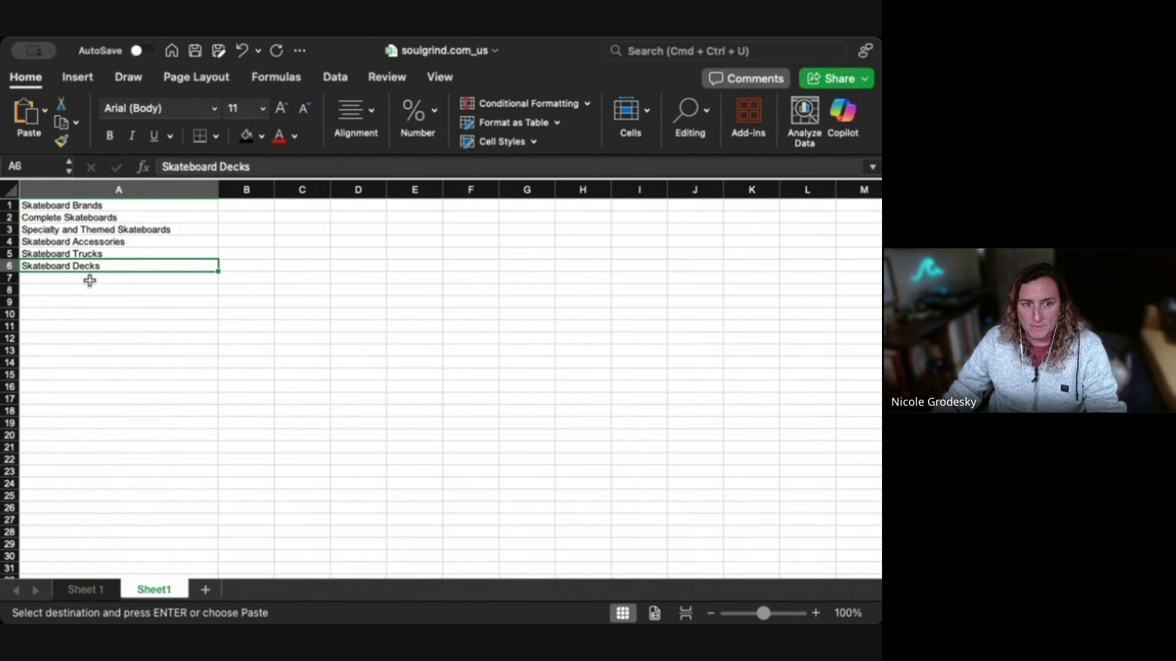
Check the exported sheet's Topic column for any topics missing from the new list
left_click(112, 590)
scroll(152, 509, "down", 10)
scroll(144, 496, "up", 20)
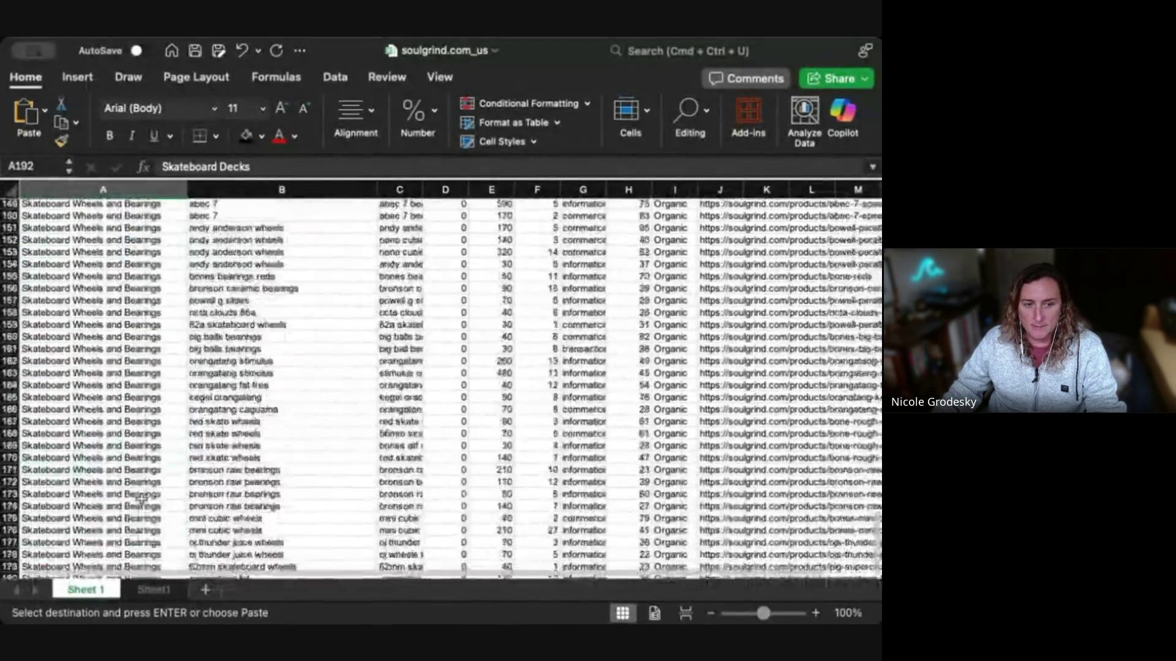
Review the compiled topics on the new sheet and delete the Skateboard Brands topic from cell A1
left_click(150, 590)
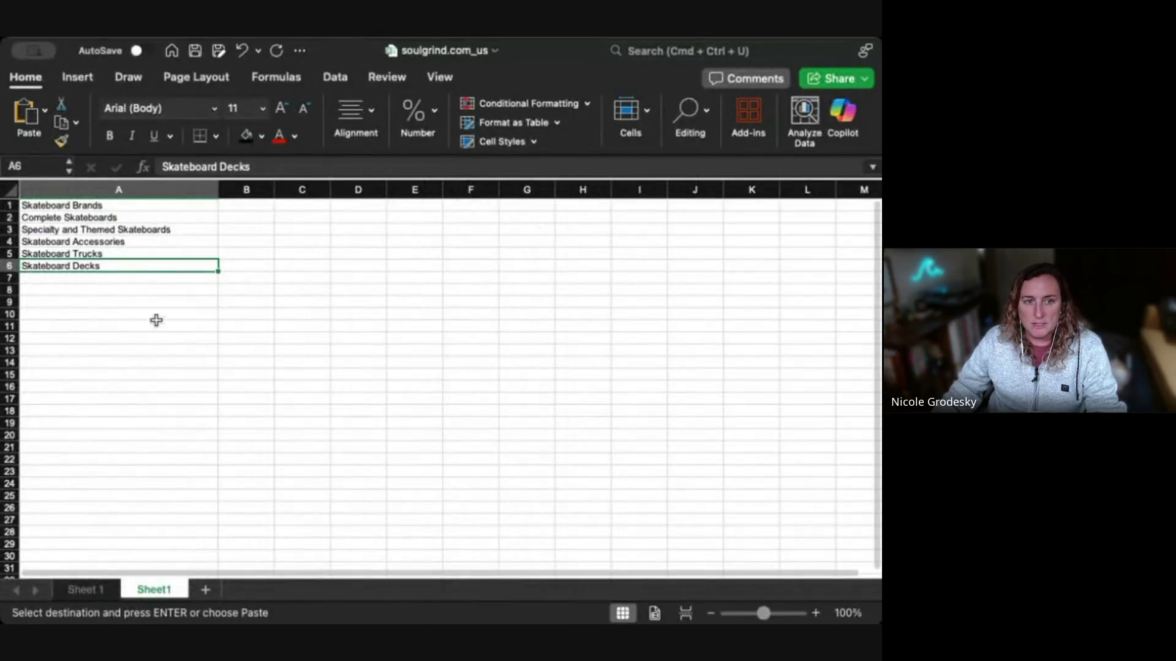
left_click_drag(159, 210, 158, 265)
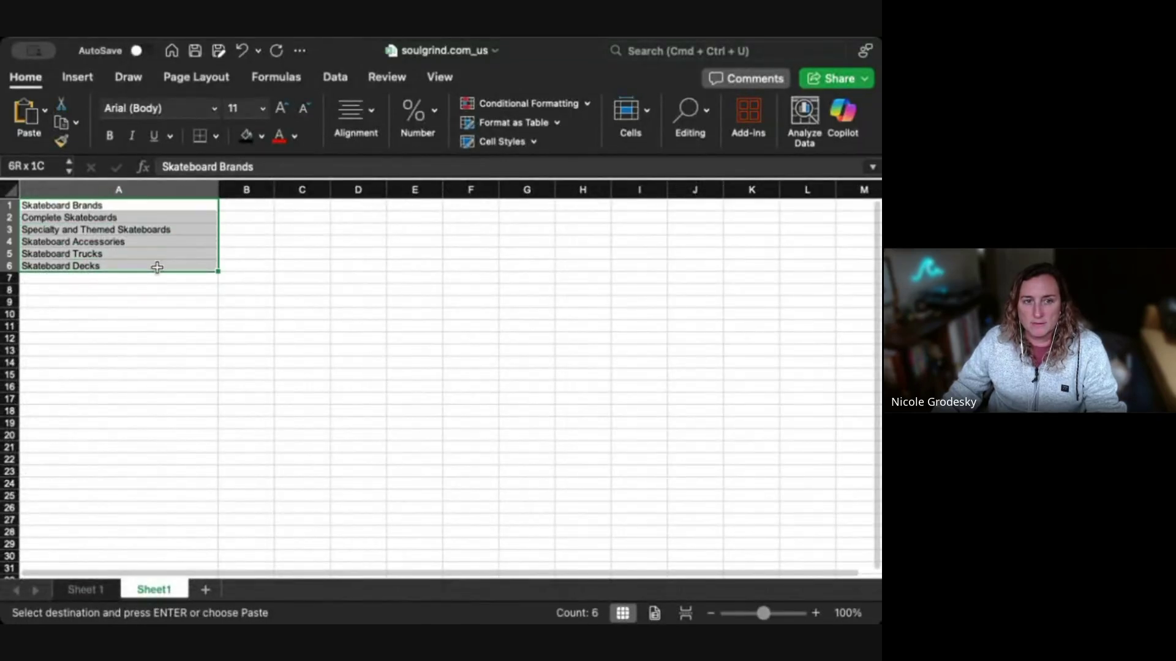
left_click(129, 231)
key("Escape")
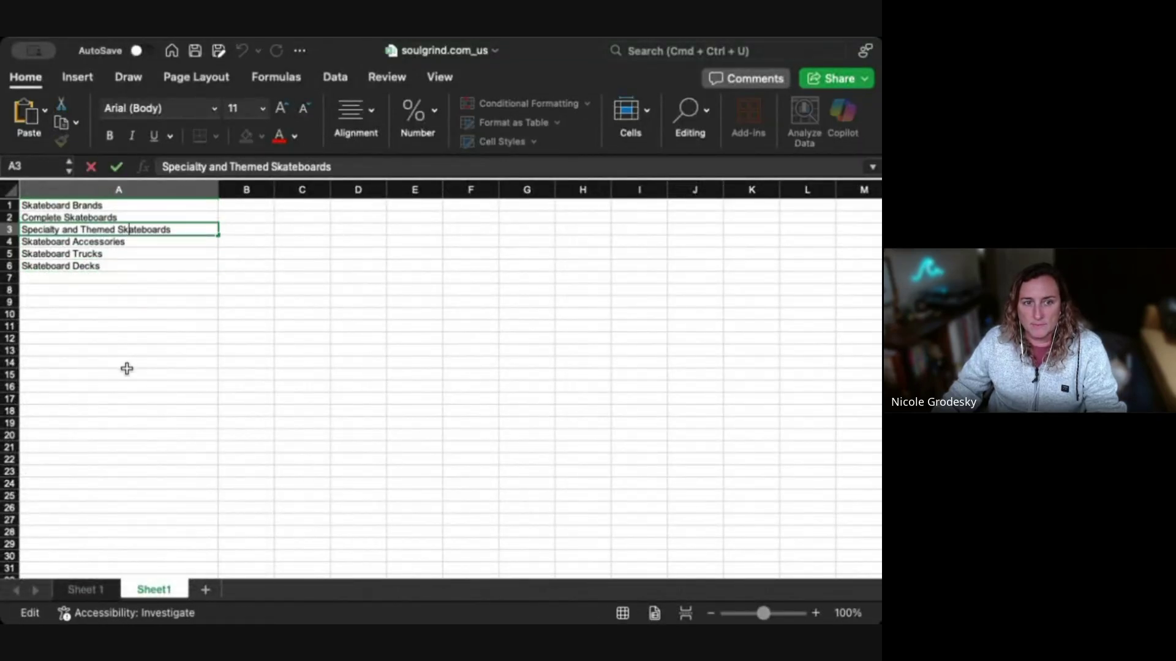
left_click(144, 246)
left_click(126, 263)
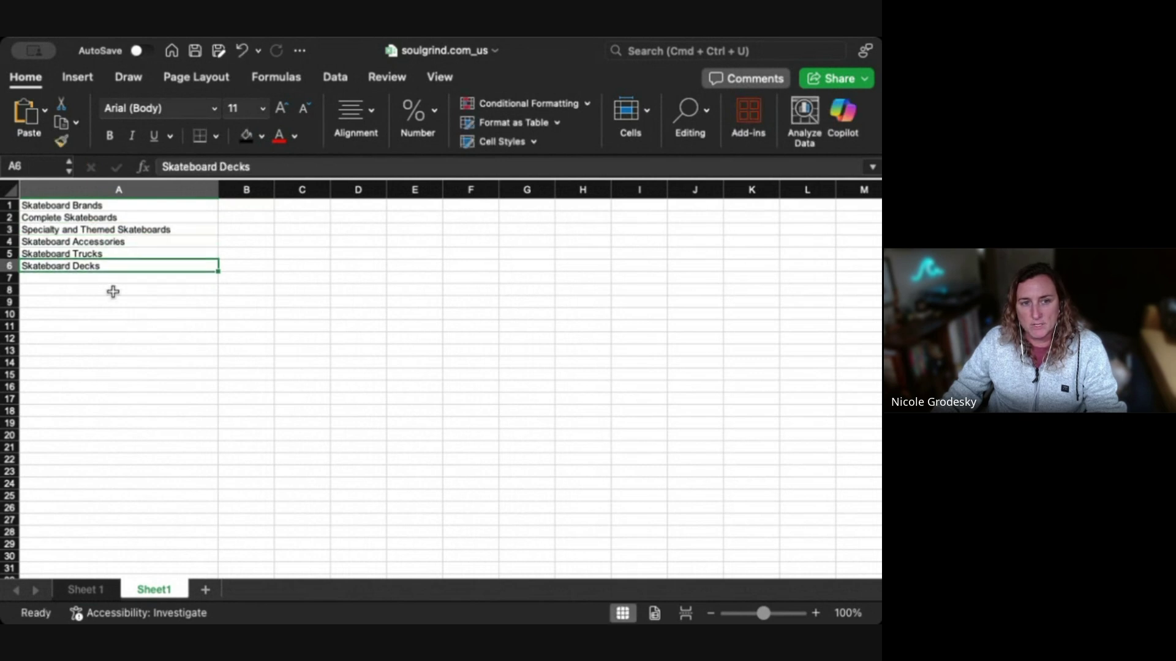
left_click(126, 222)
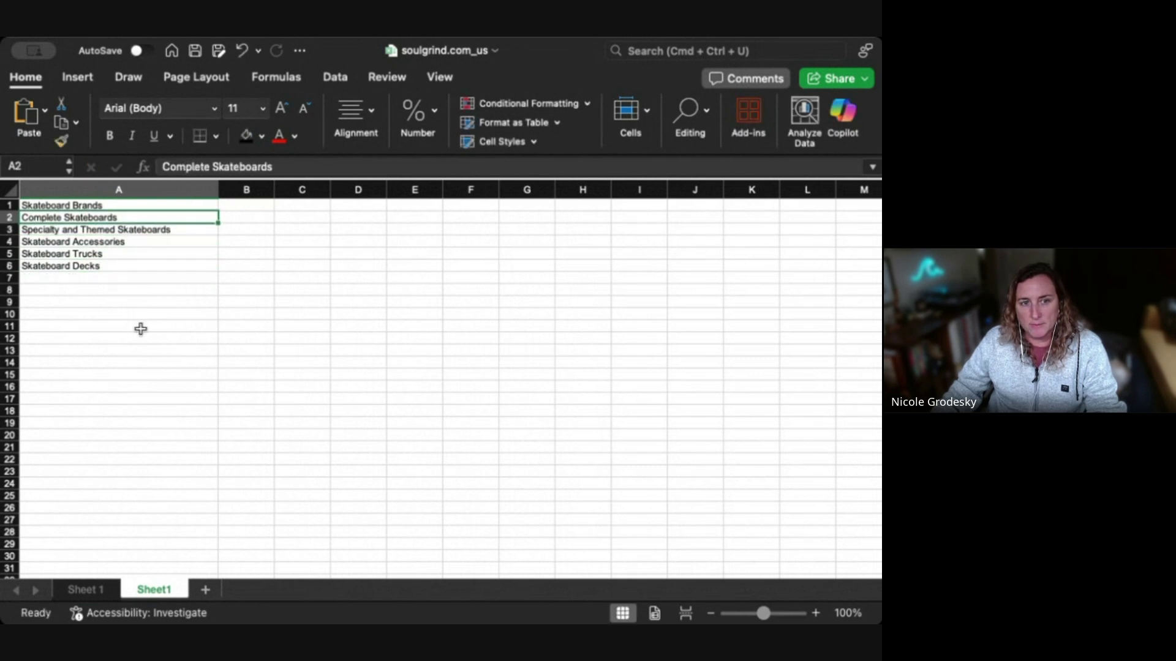
left_click(129, 268)
left_click(126, 220)
left_click(116, 205)
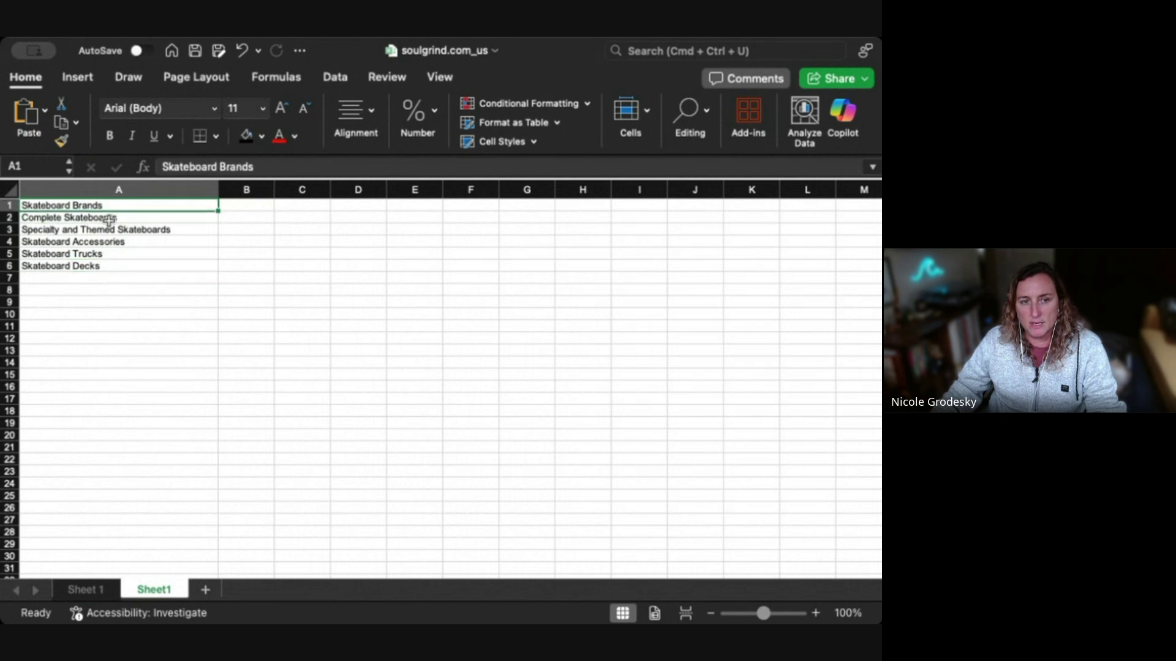
key("Delete")
Copy the topics in A2:A6 into the seed keywords of Semrush's Keyword Strategy Builder and create the list
left_click_drag(109, 218, 103, 264)
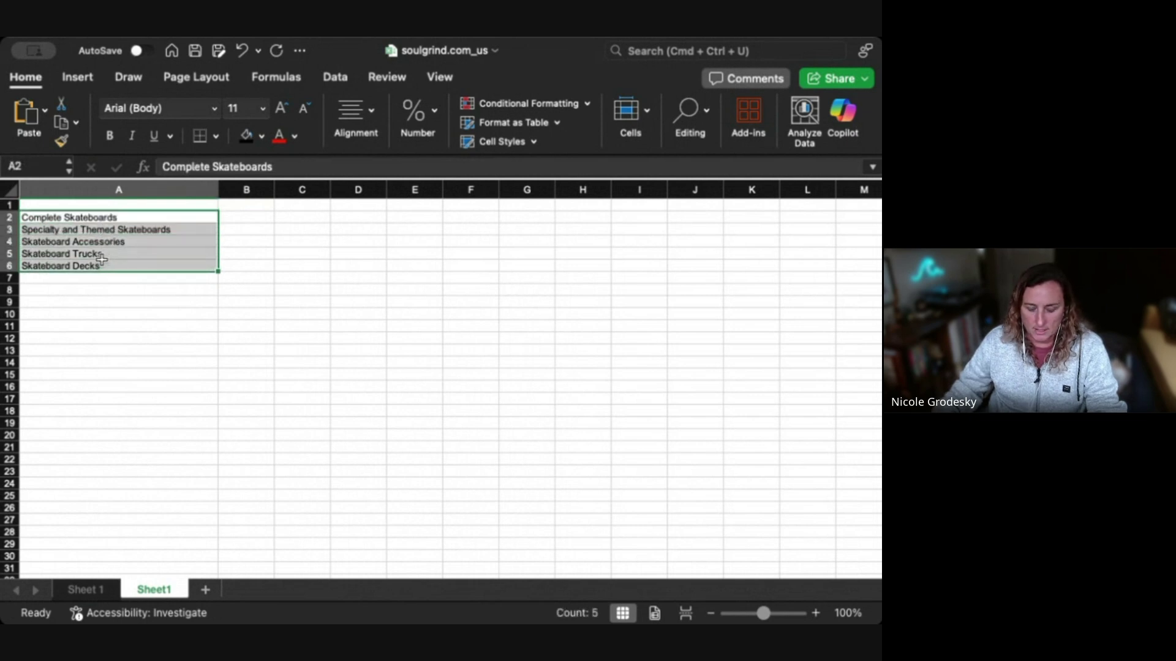
key("super+c")
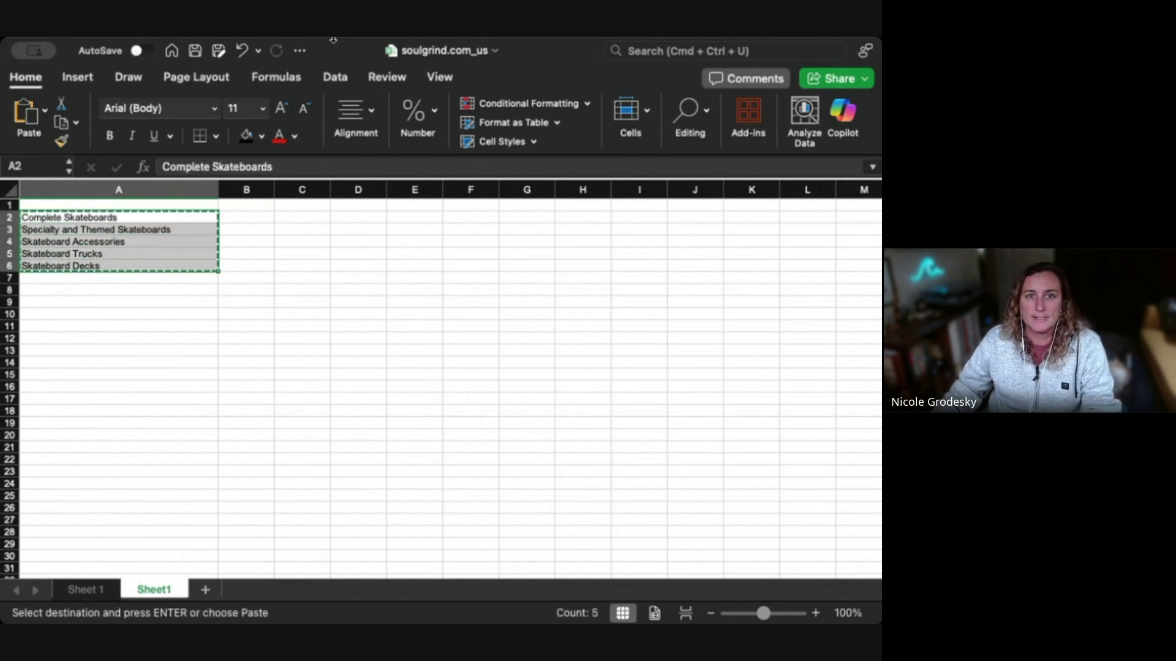
key("super+Tab")
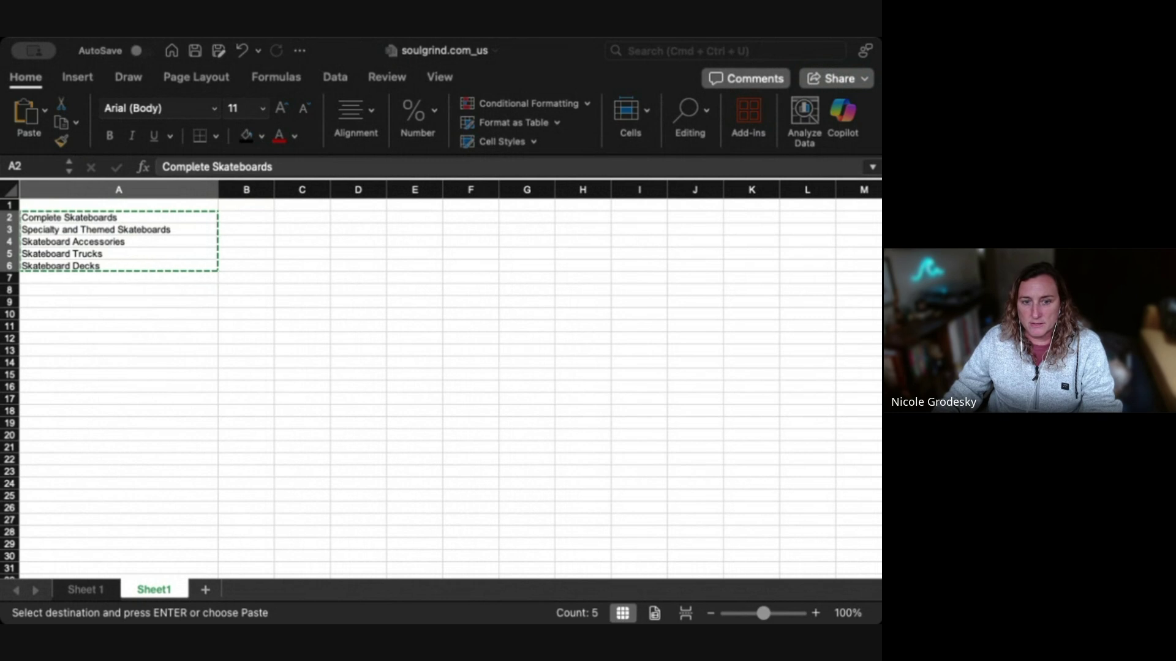
key("super+Tab")
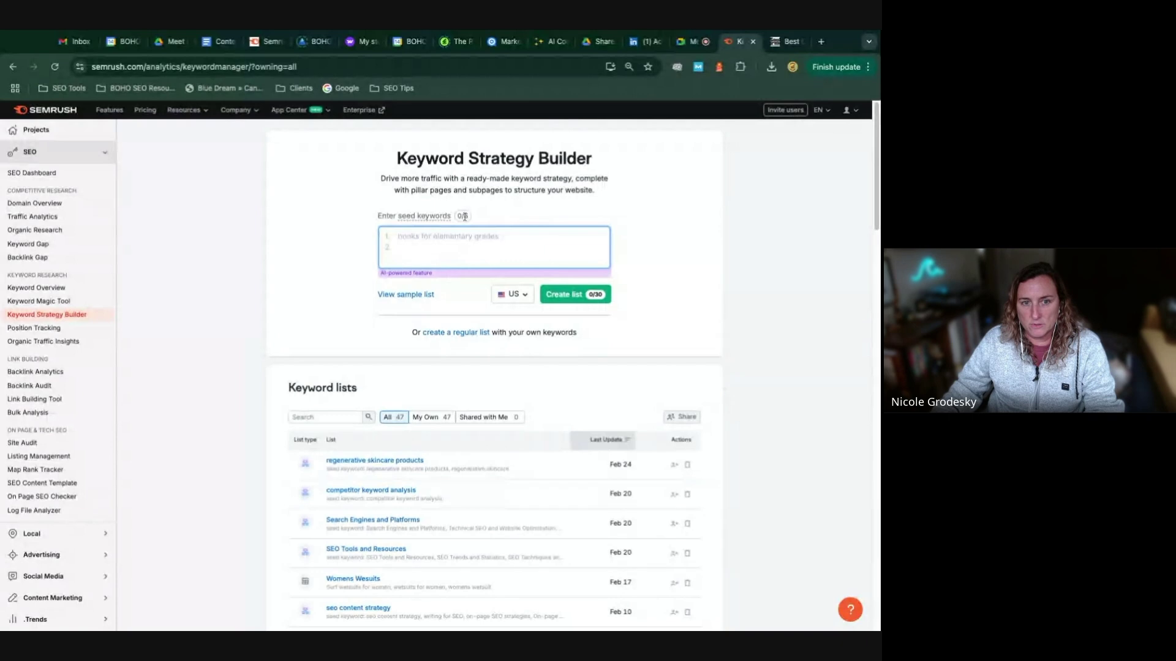
key("ctrl+v")
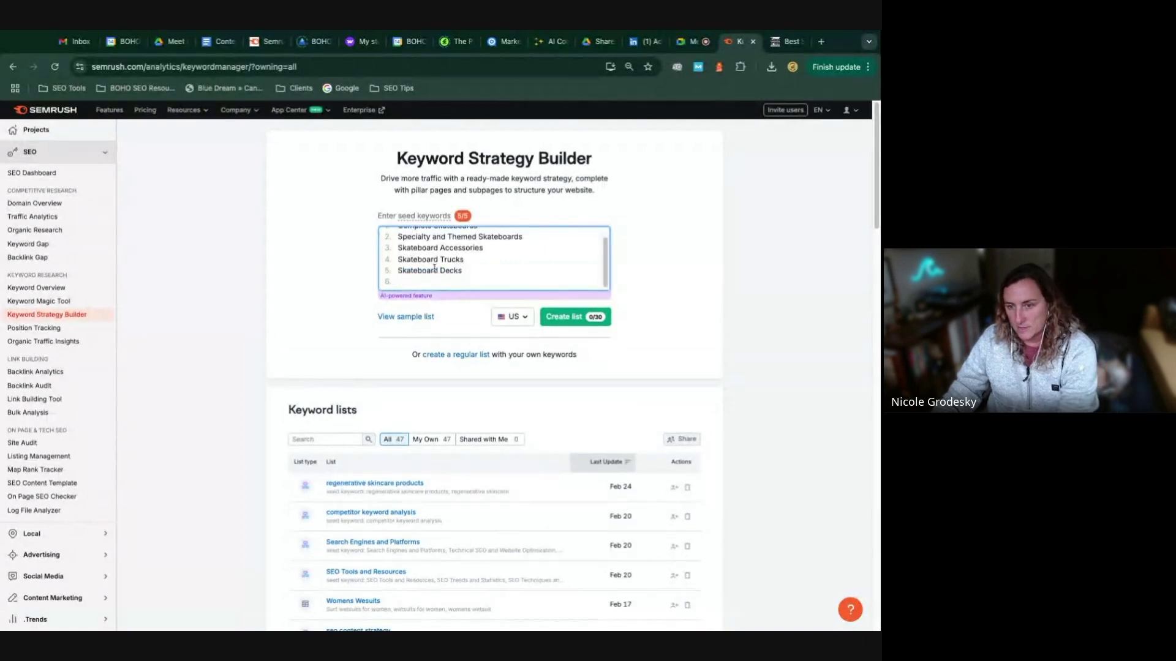
key("BackSpace")
left_click(549, 328)
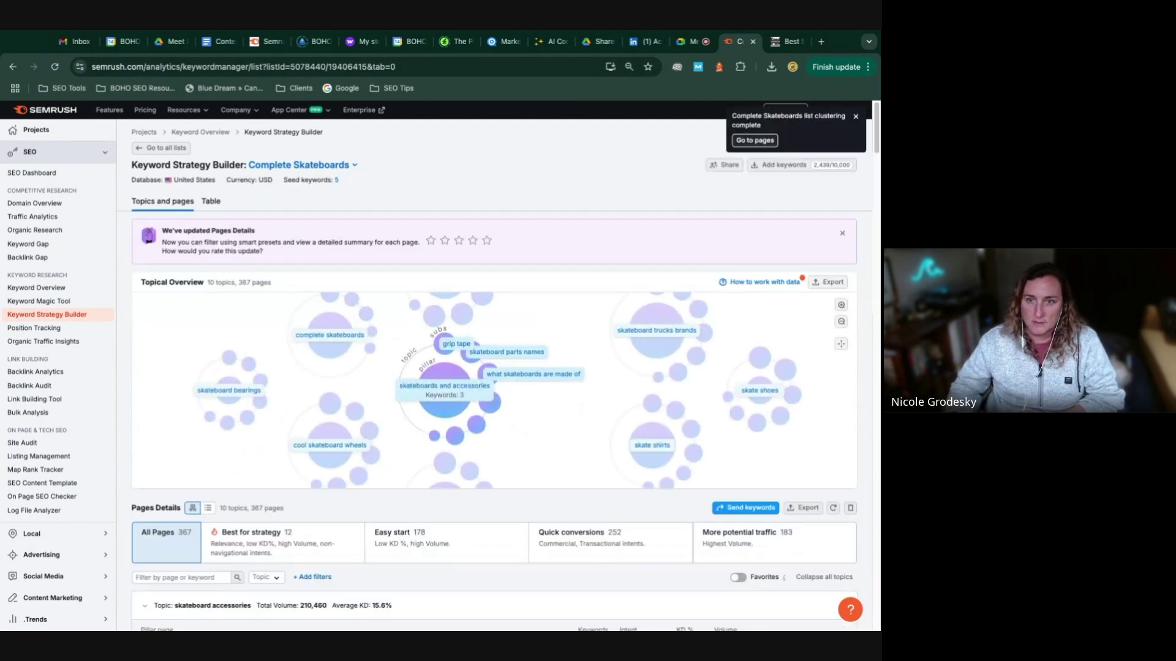
left_click(855, 116)
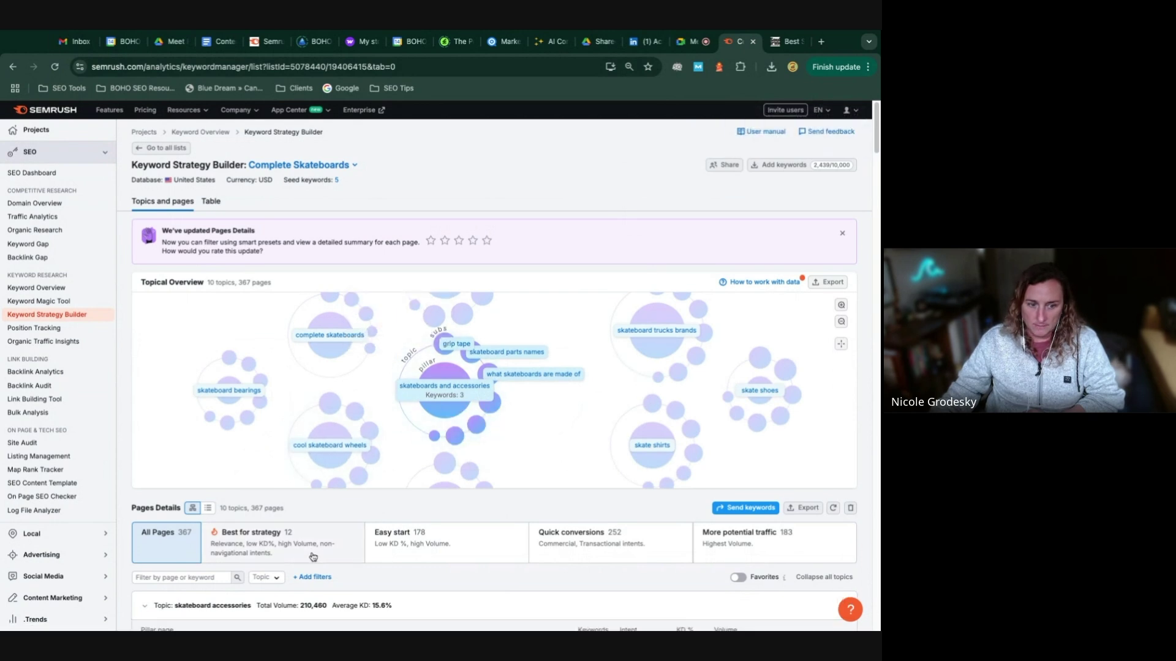
Examine the Complete Skateboards list's topical overview, page details and keyword table
scroll(310, 555, "down", 3)
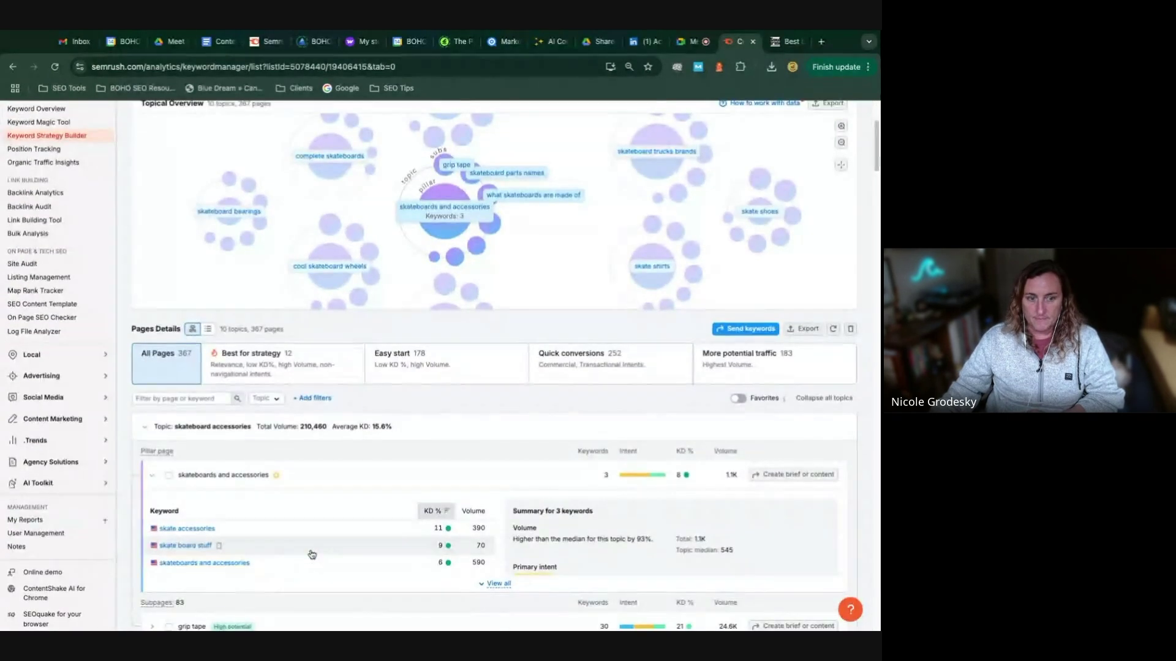
scroll(311, 555, "up", 3)
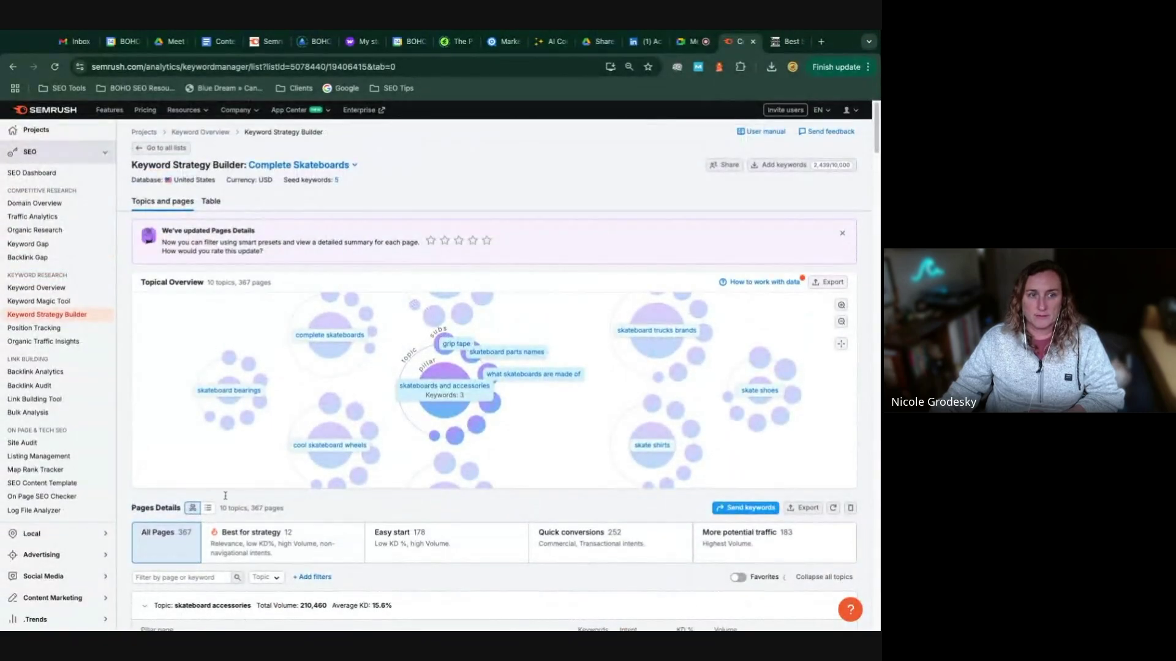
mouse_move(501, 377)
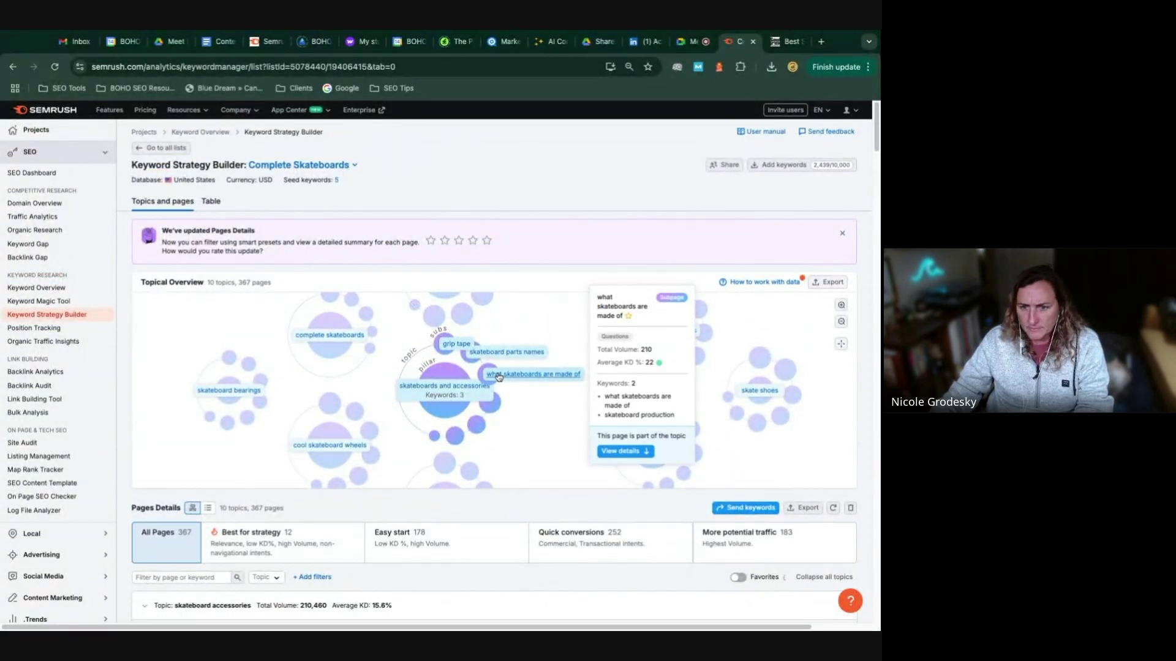
left_click(210, 202)
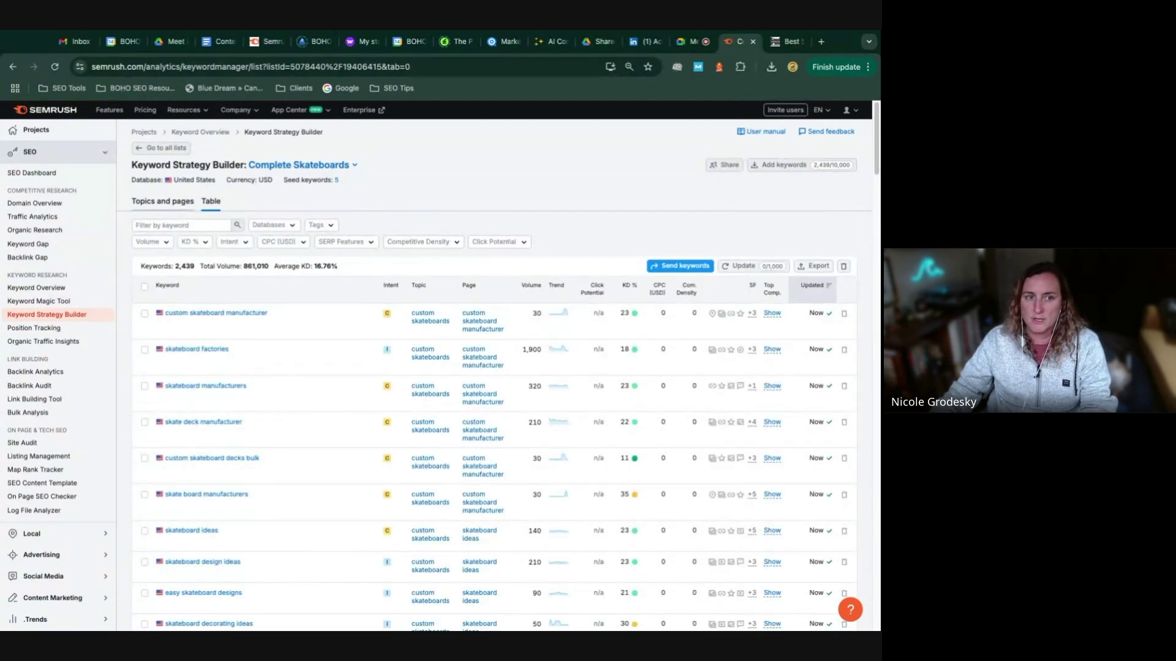
left_click(162, 201)
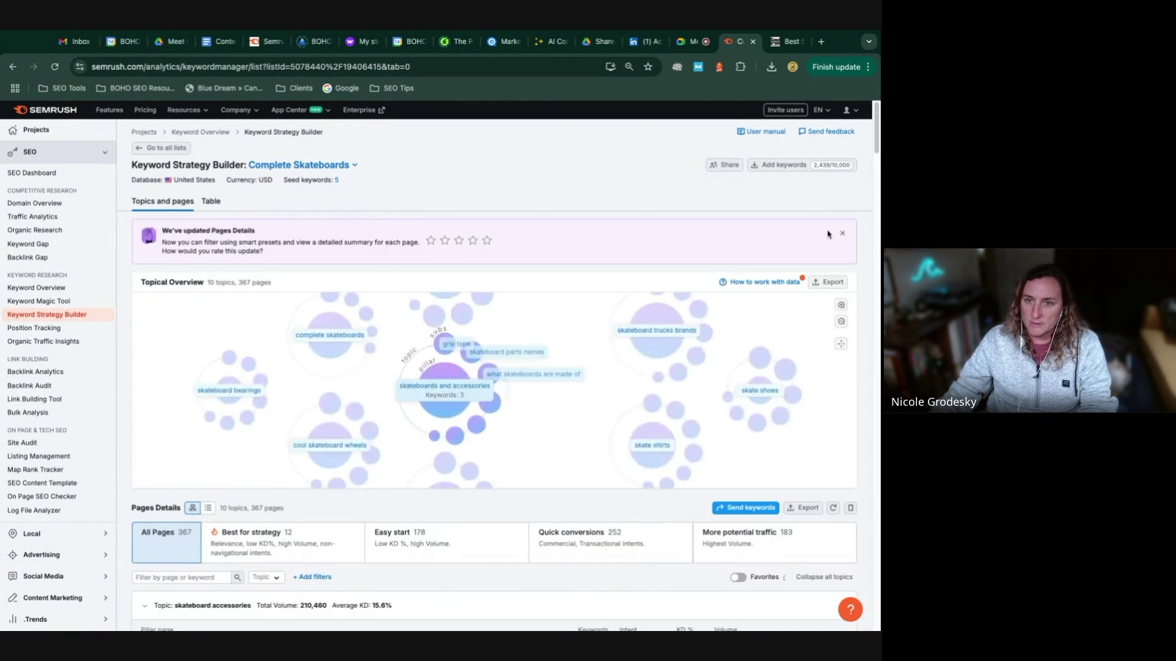
Export all pages and keywords of the Complete Skateboards list as XLSX and open the downloaded file in Excel
left_click(842, 233)
scroll(788, 292, "down", 2)
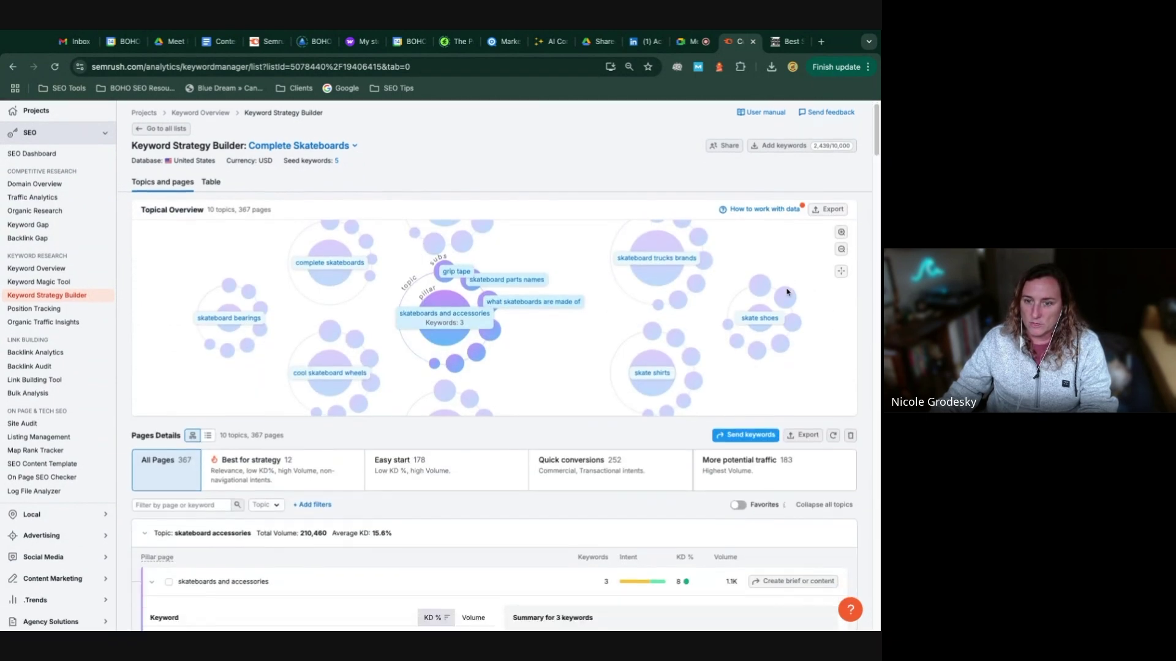
left_click(799, 337)
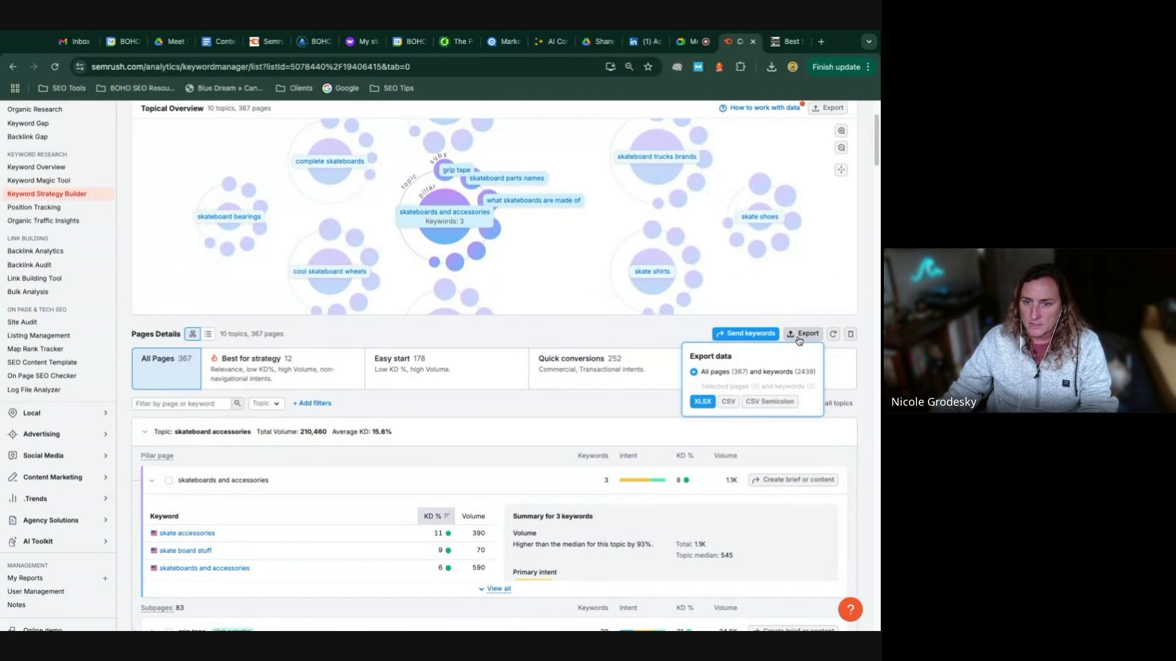
left_click(705, 403)
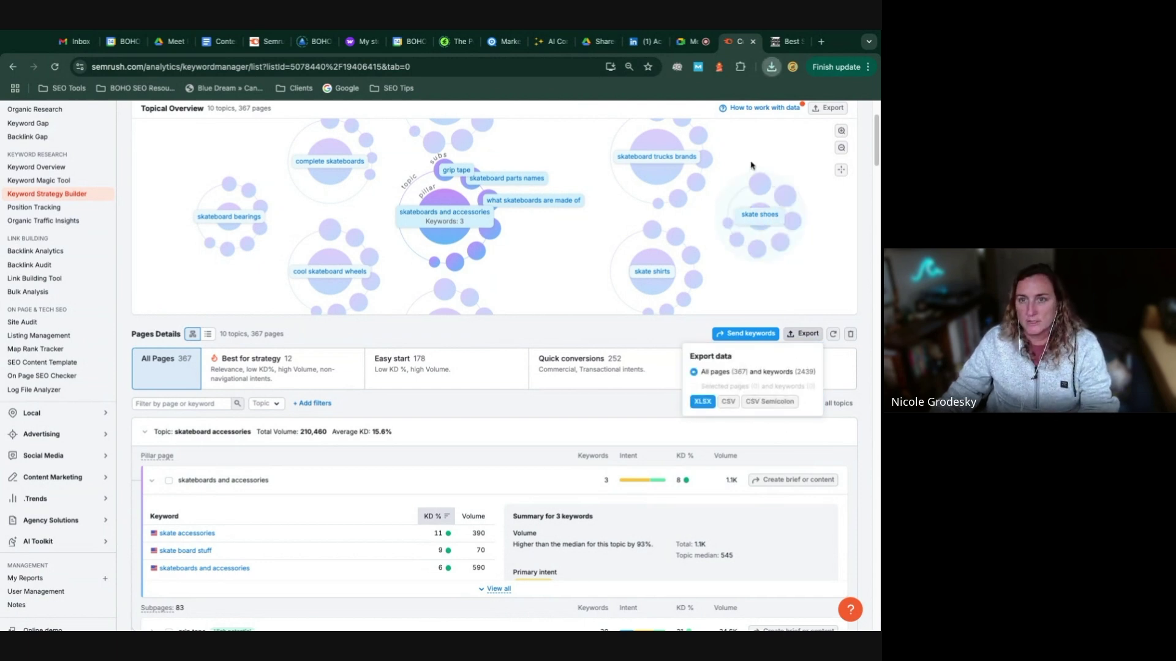
left_click(672, 133)
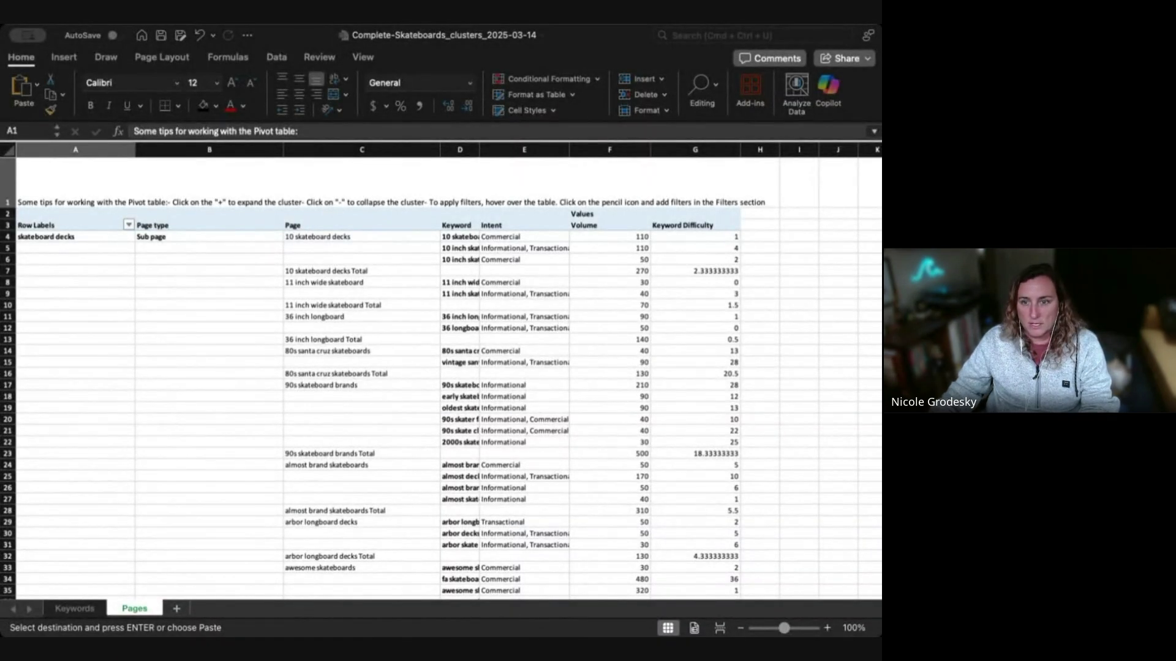
Enlarge the workbook window, hide the PivotTable fields and widen column D to show the full keywords
left_click_drag(3, 635, 2, 607)
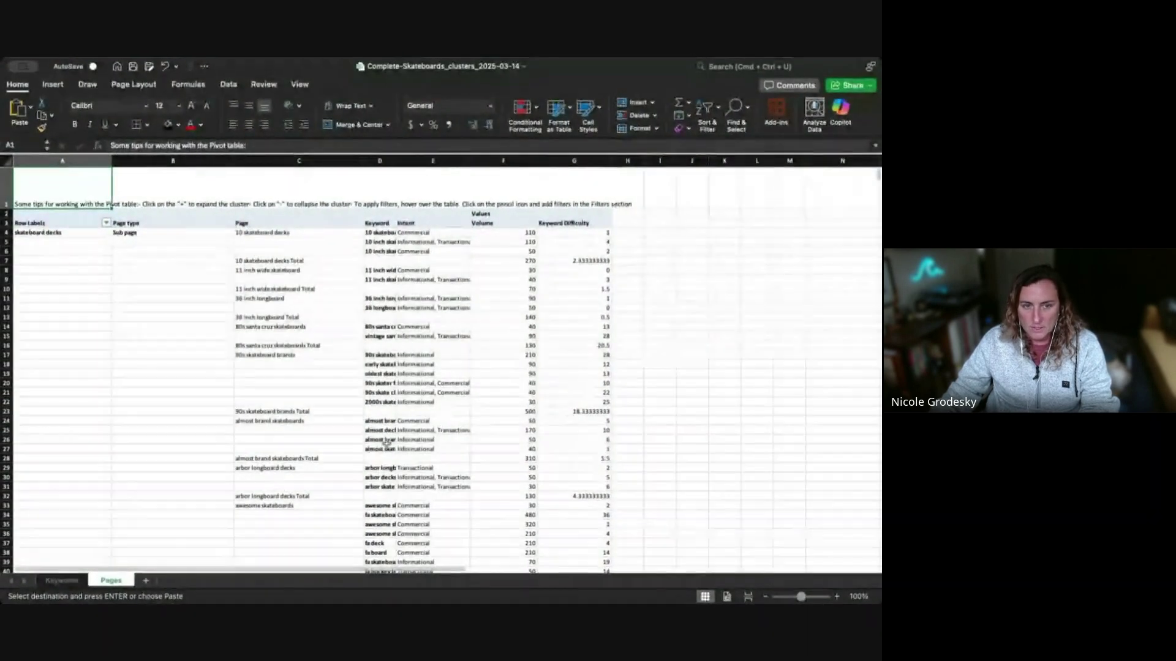
left_click(380, 308)
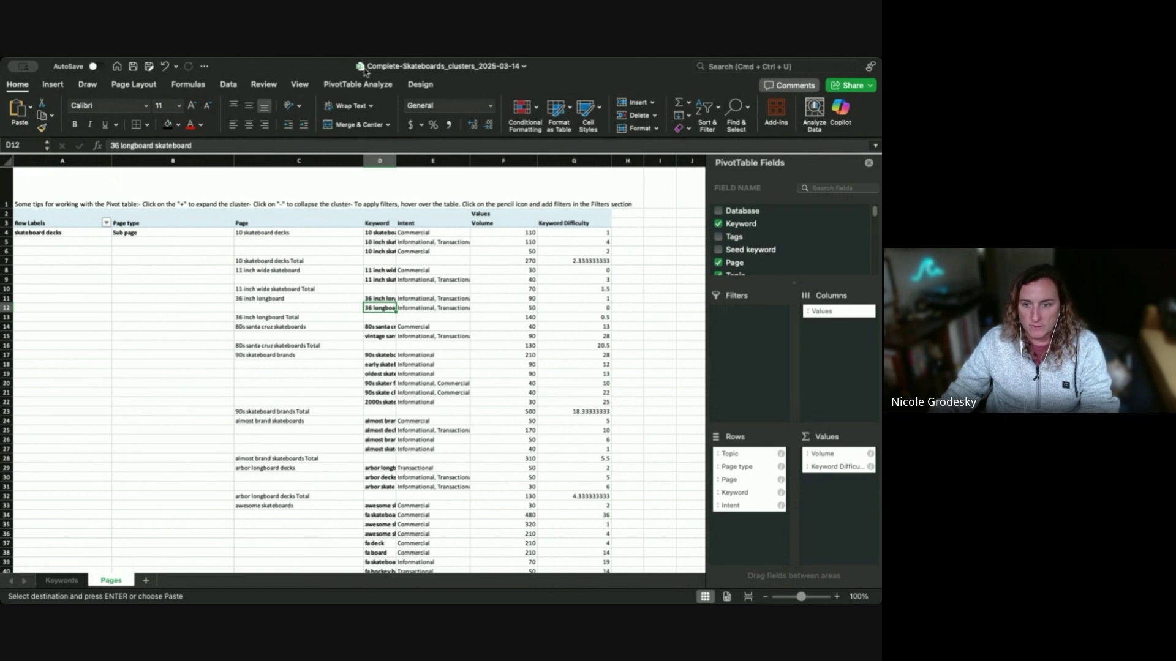
left_click(868, 164)
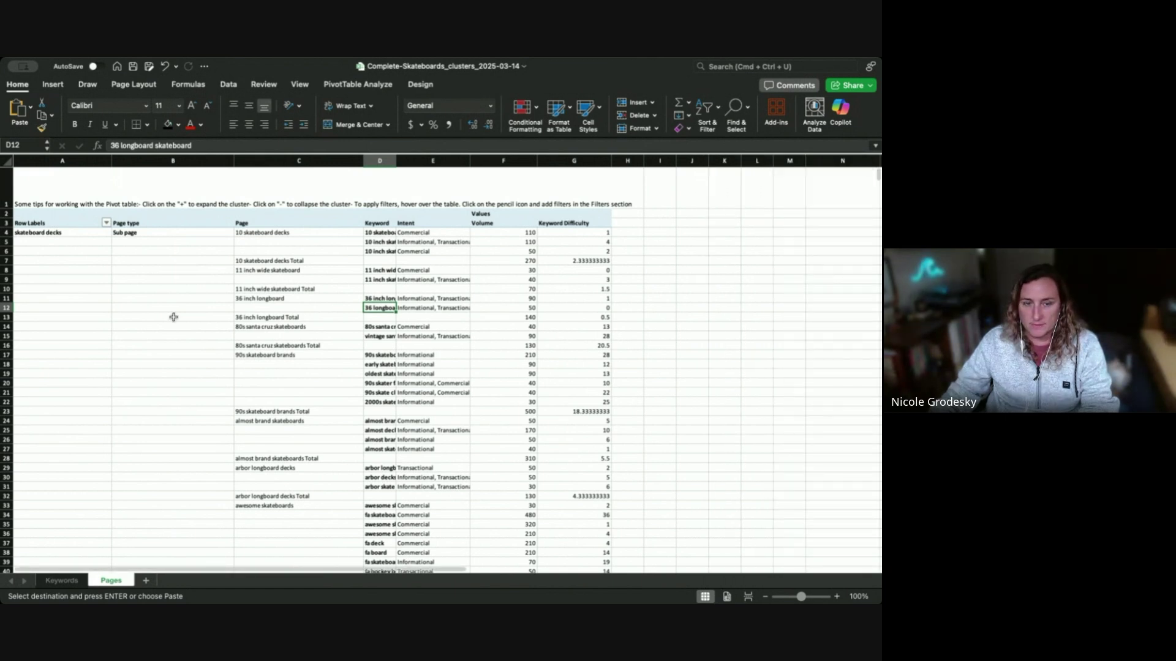
left_click_drag(396, 161, 464, 162)
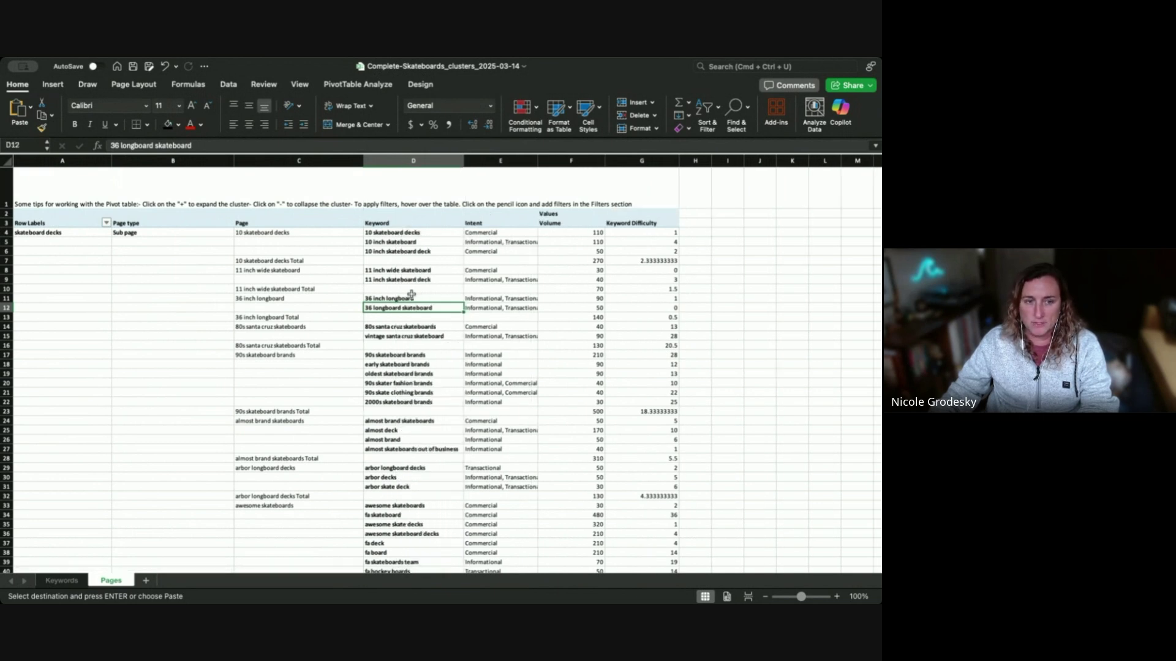
Examine the pivot table's topic, page type, page, keyword and intent columns on the Pages sheet
left_click(520, 243)
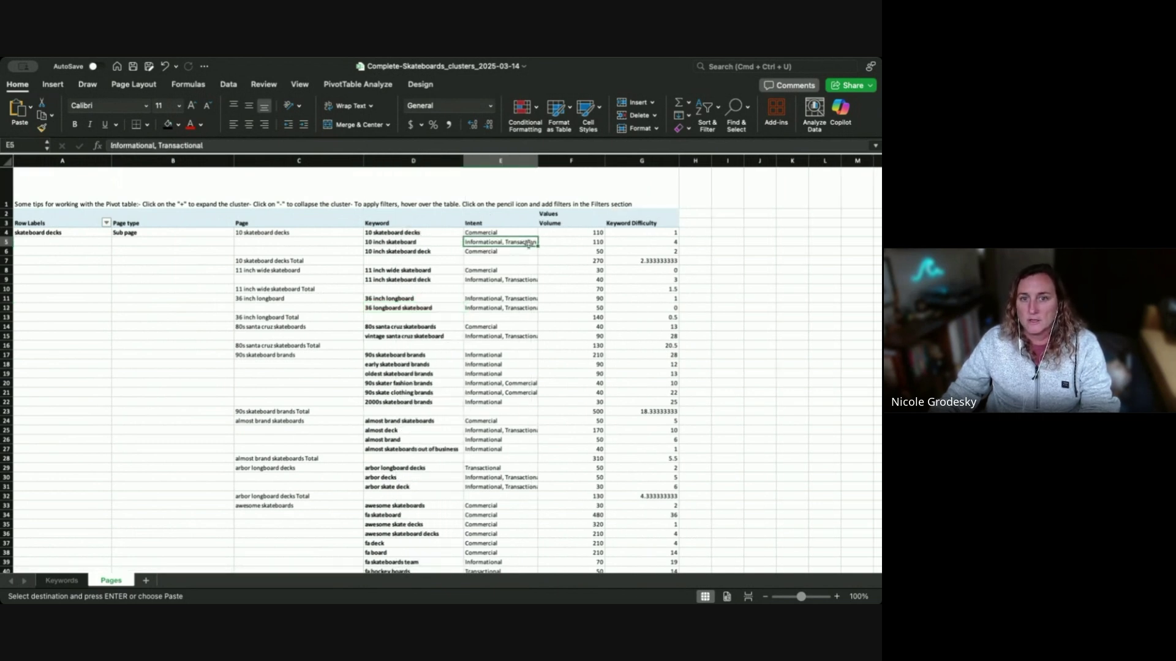
left_click(33, 183)
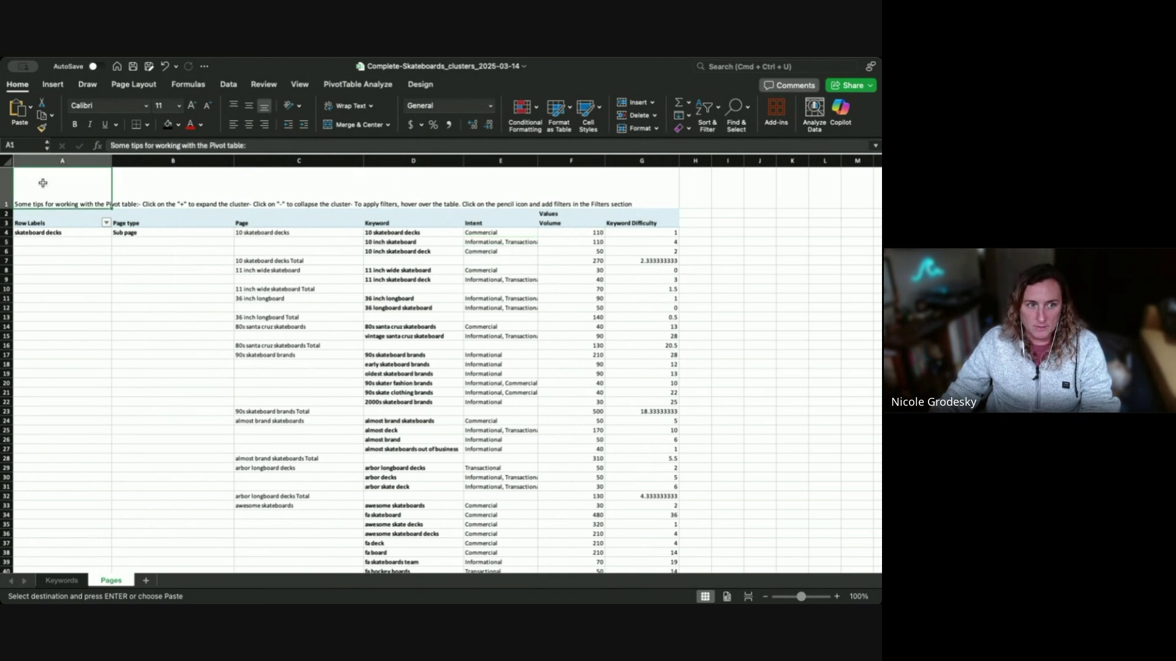
left_click(33, 234)
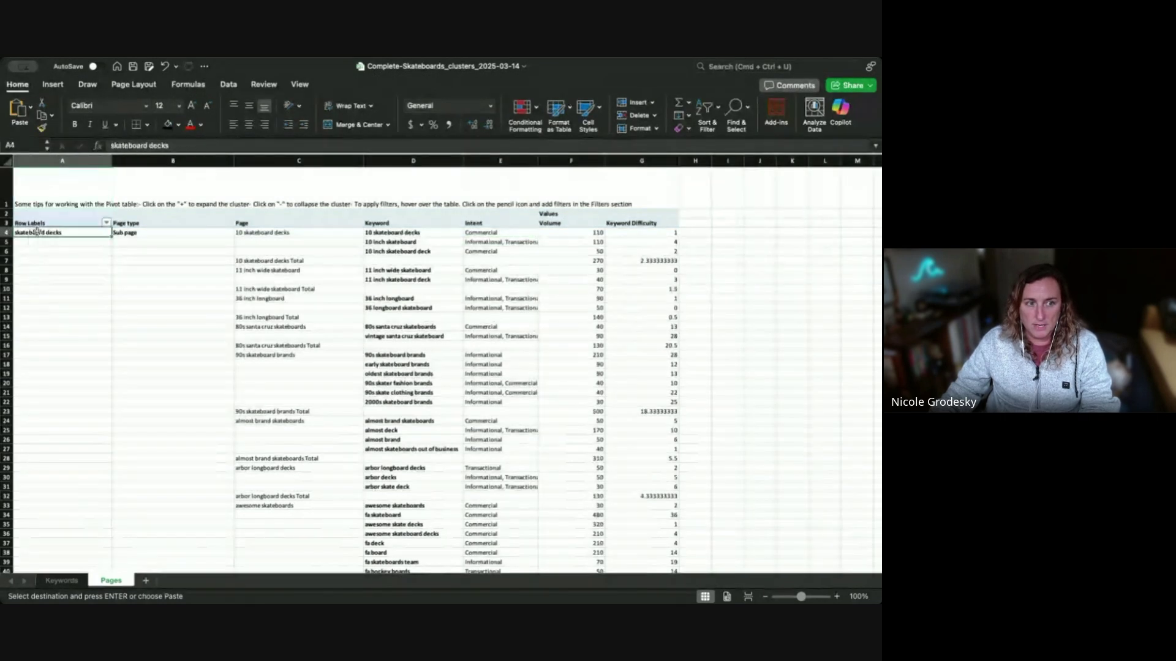
left_click(48, 222)
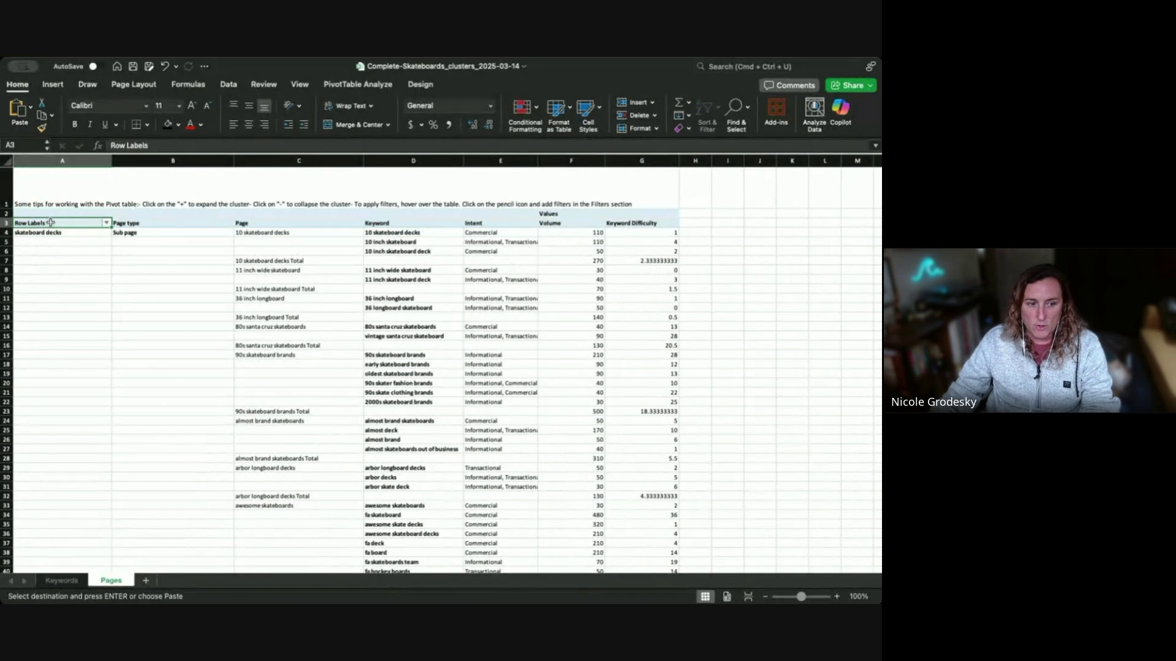
left_click(53, 230)
left_click(151, 220)
left_click(157, 234)
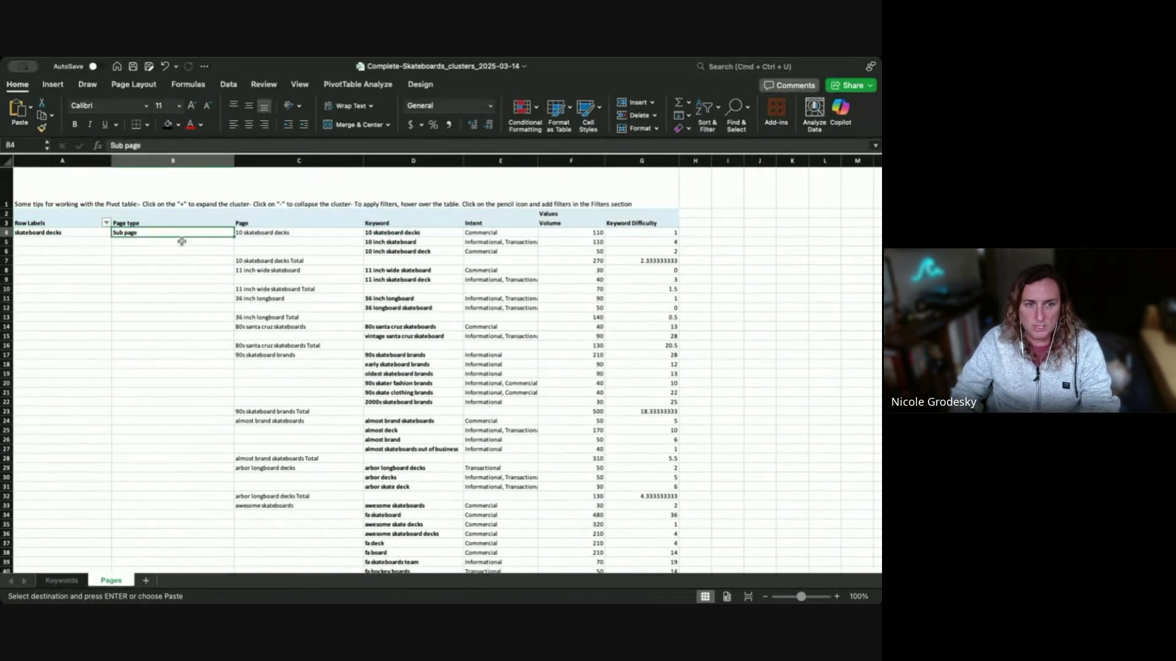
key("Right")
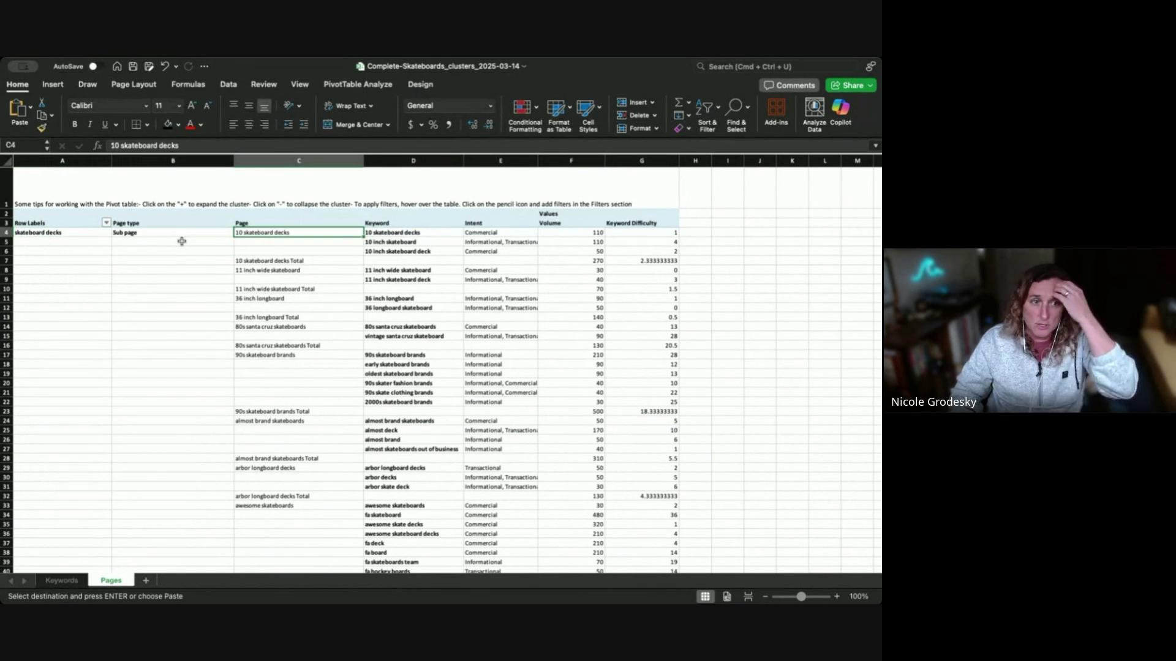
scroll(149, 349, "down", 3)
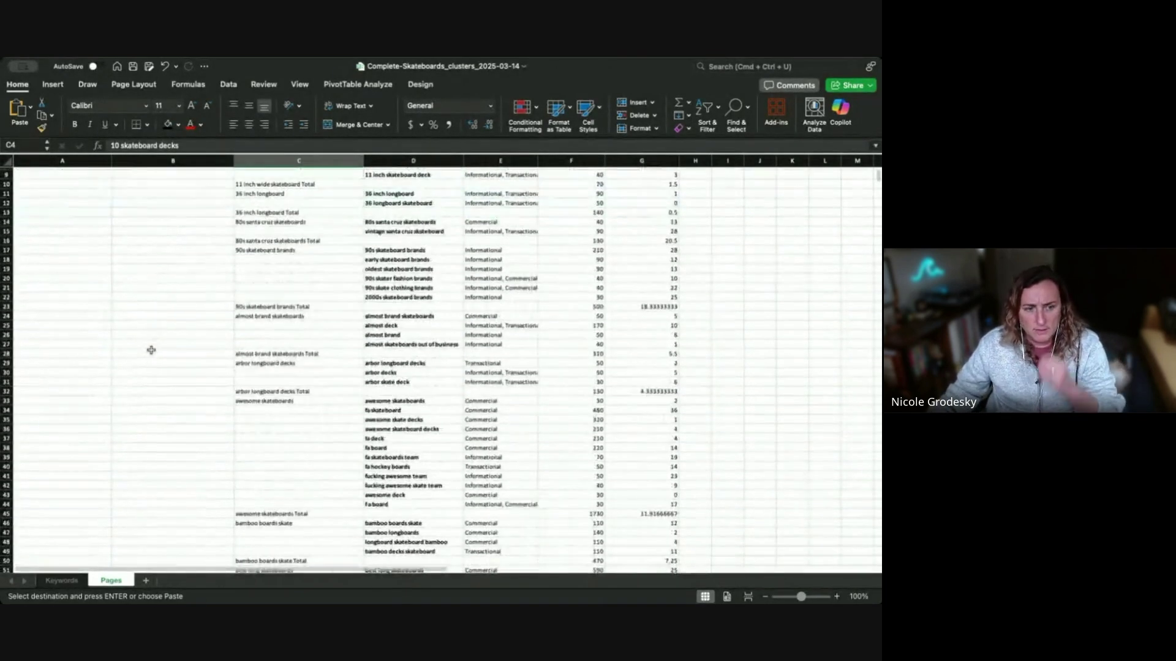
scroll(150, 349, "up", 3)
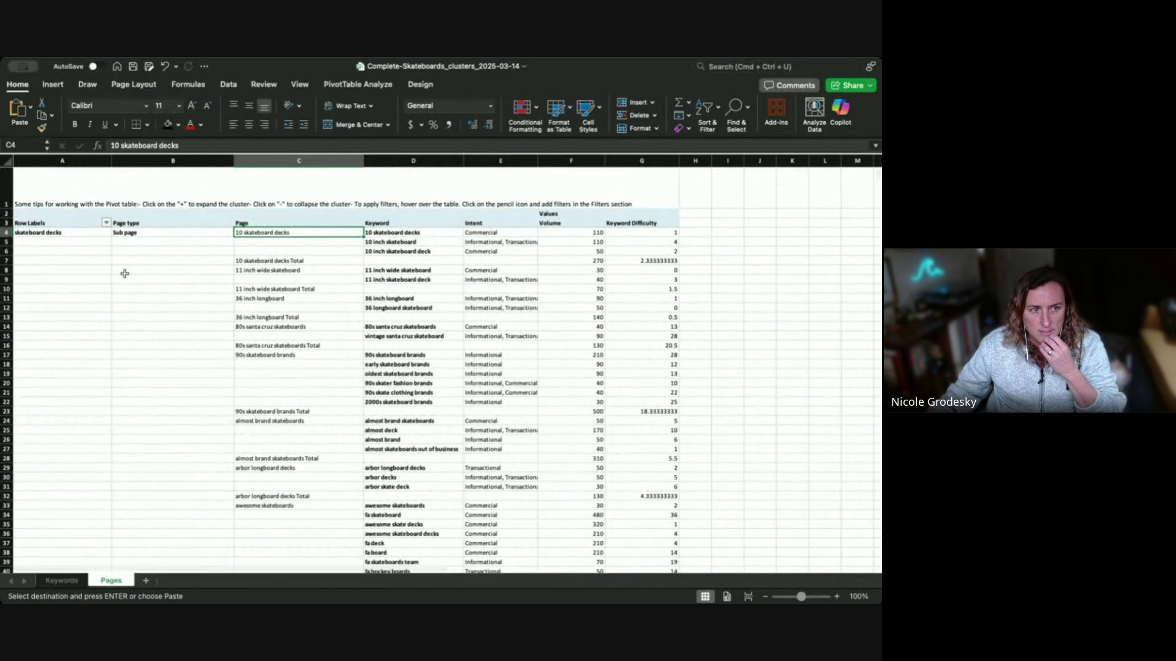
left_click(153, 226)
scroll(186, 310, "down", 20)
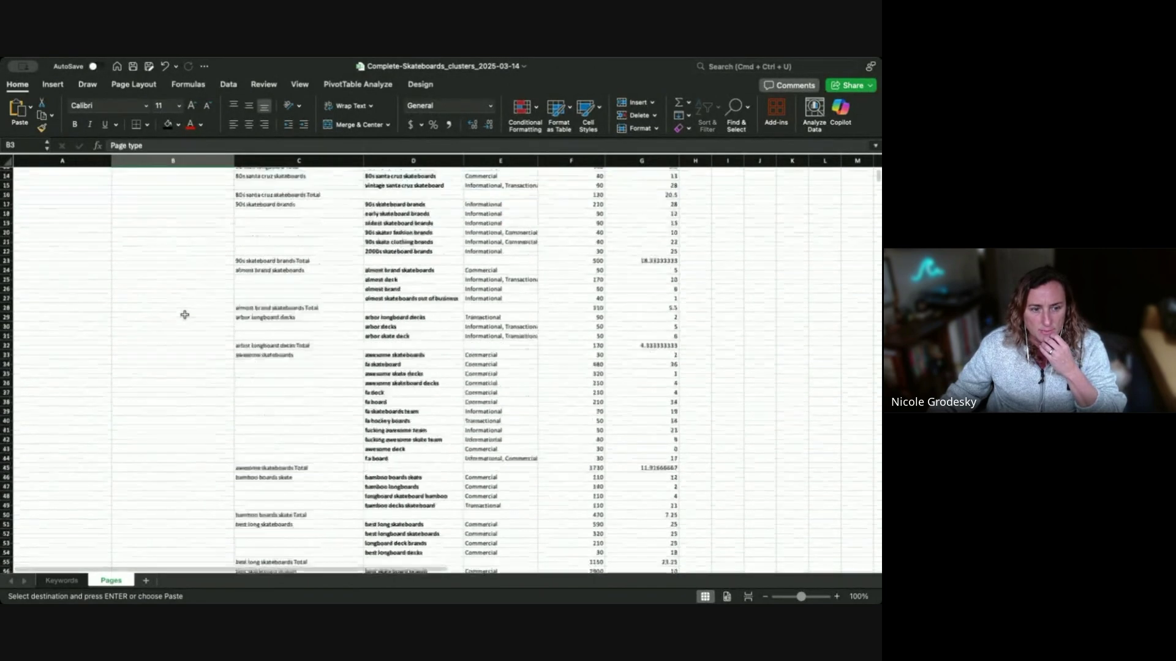
Find the pillar page entry in the Pages sheet and examine the skateboard decks page's keywords, intent and volume
scroll(186, 309, "down", 20)
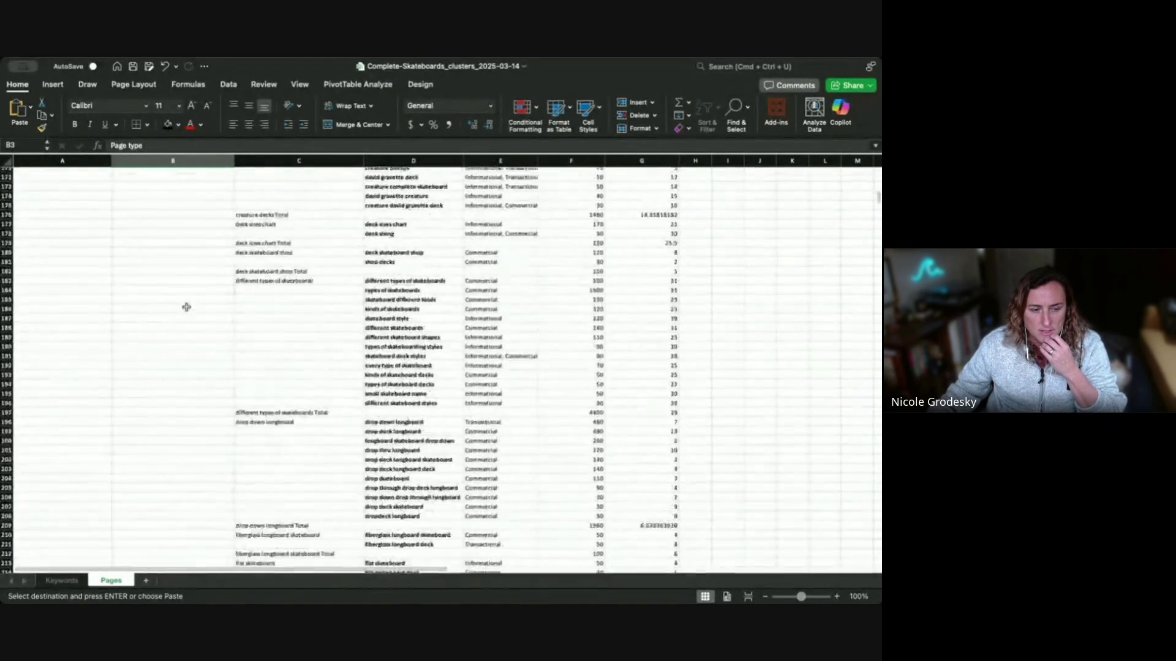
scroll(186, 305, "down", 20)
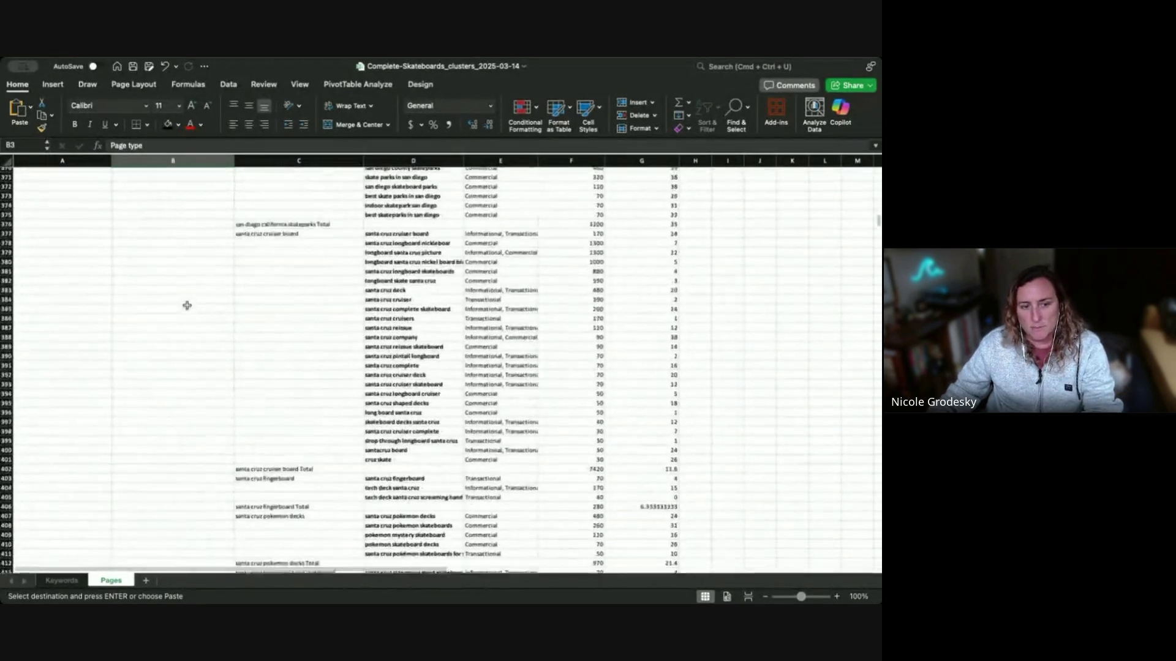
scroll(187, 304, "down", 2)
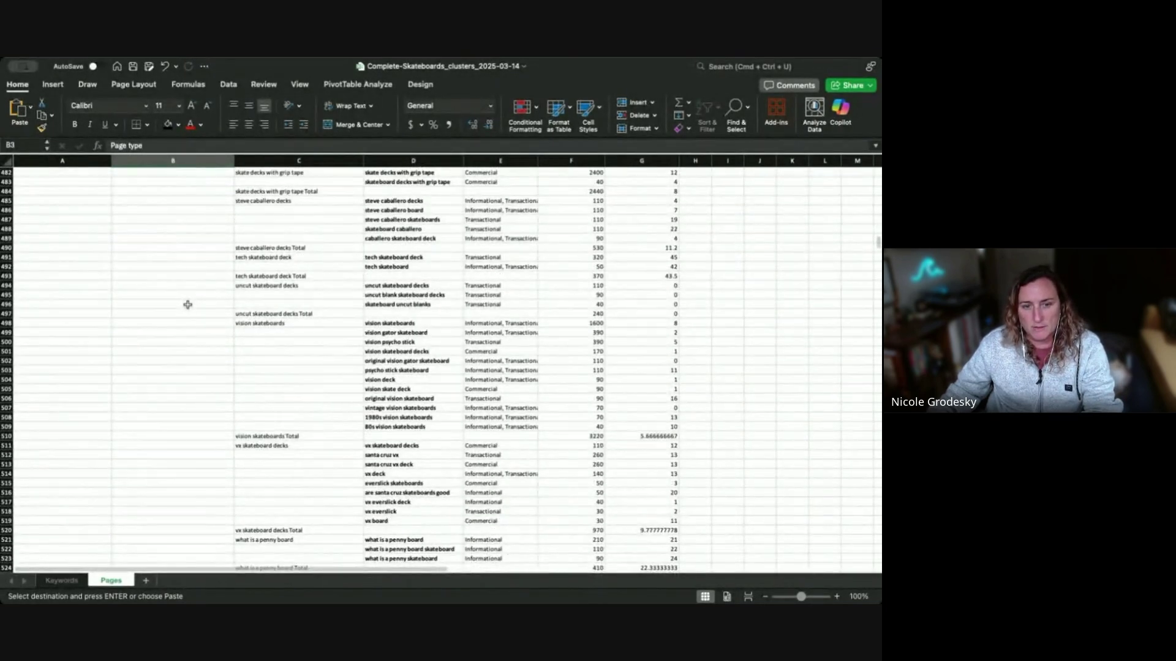
scroll(187, 303, "down", 20)
left_click(183, 453)
scroll(183, 441, "down", 5)
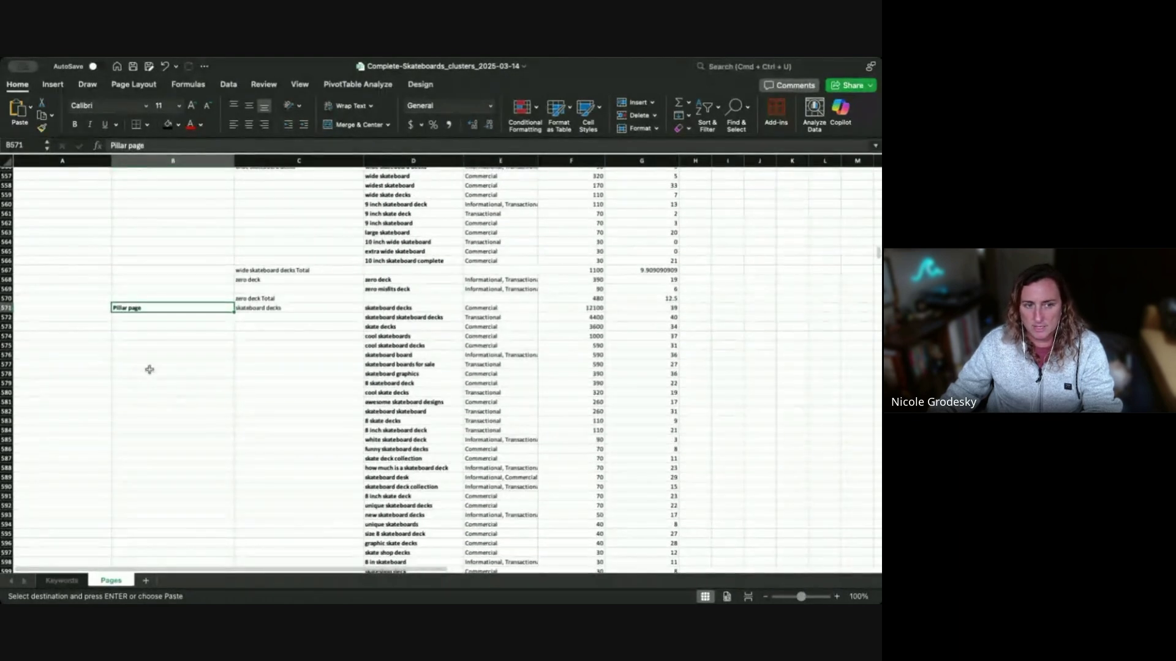
left_click(289, 307)
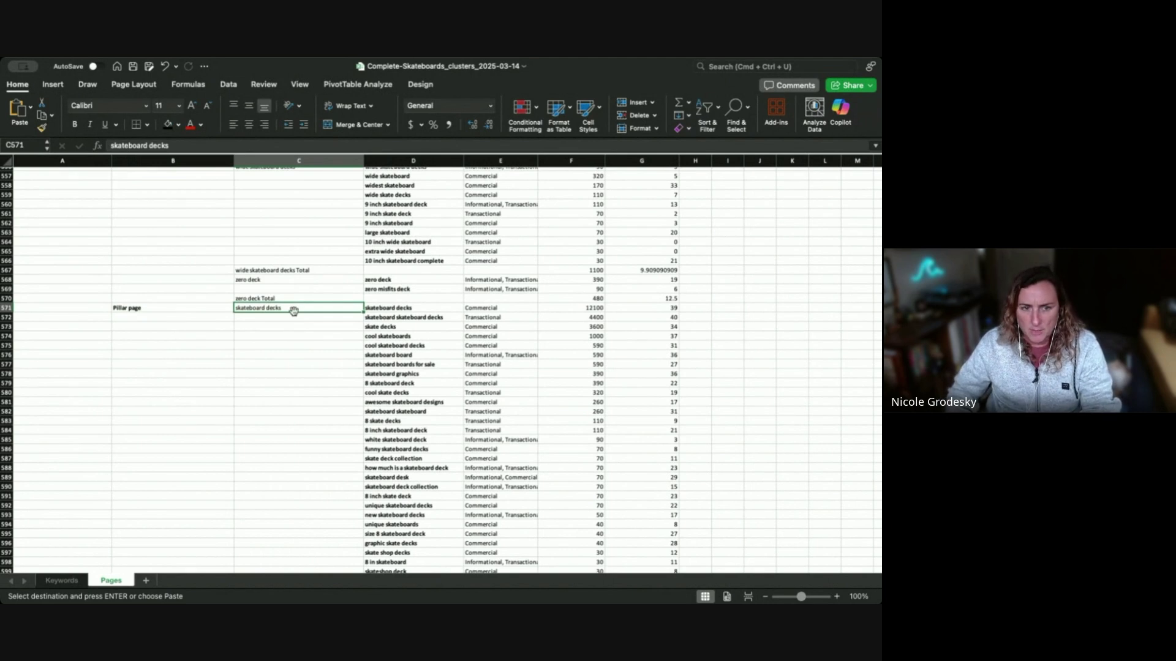
left_click(376, 305)
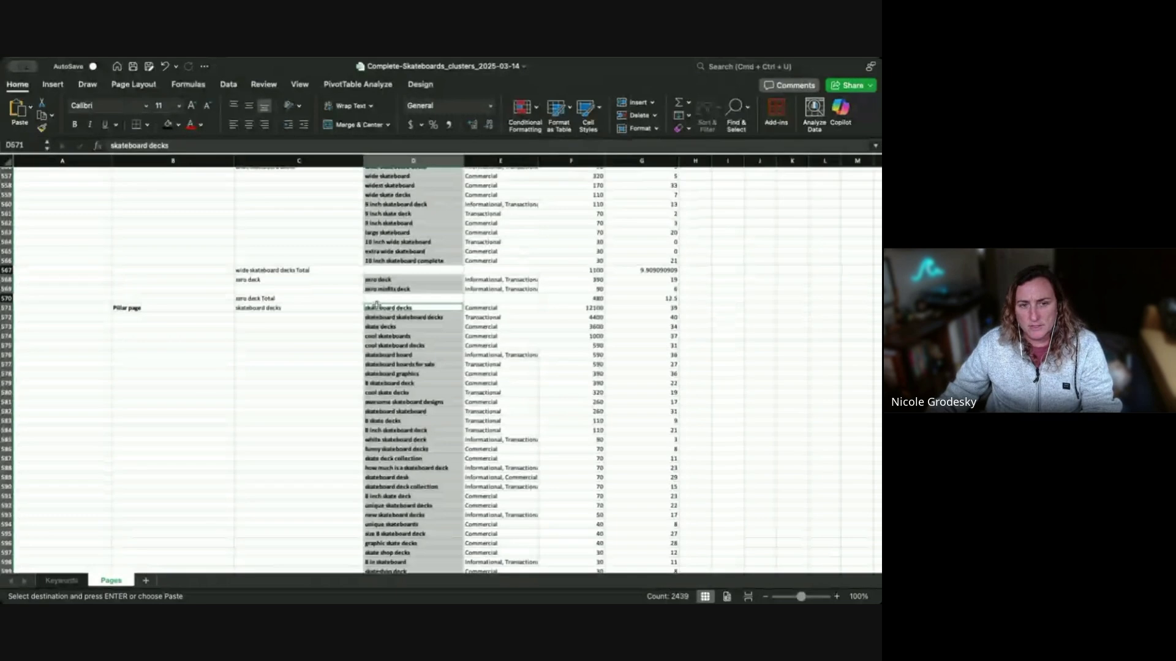
left_click(376, 306)
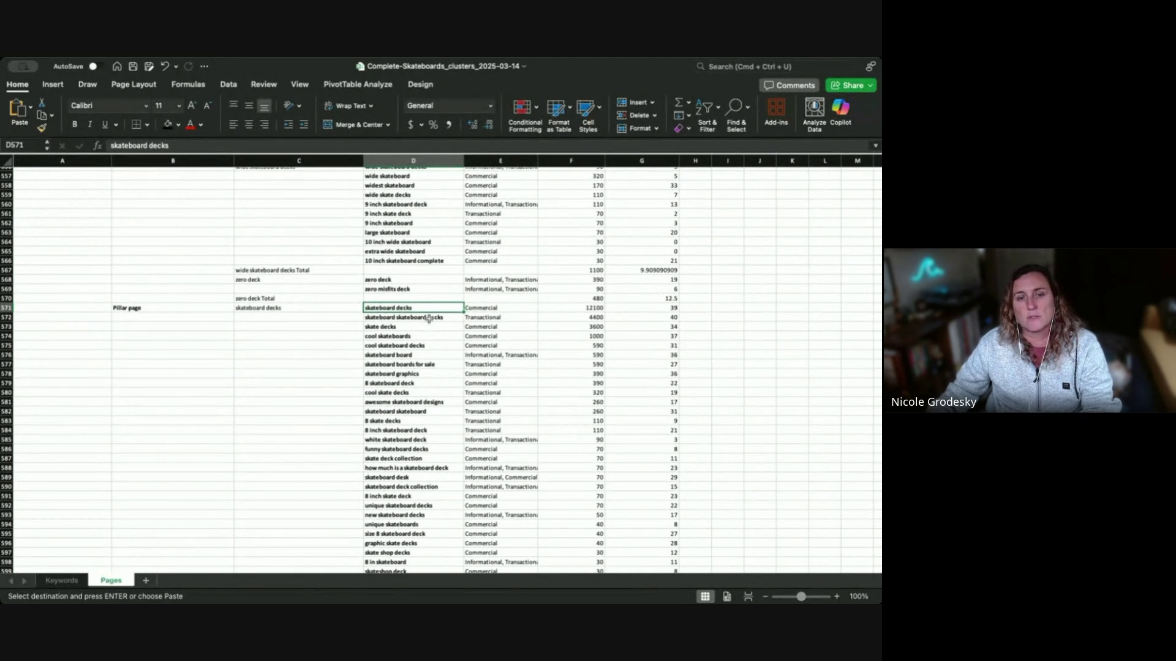
left_click(539, 308)
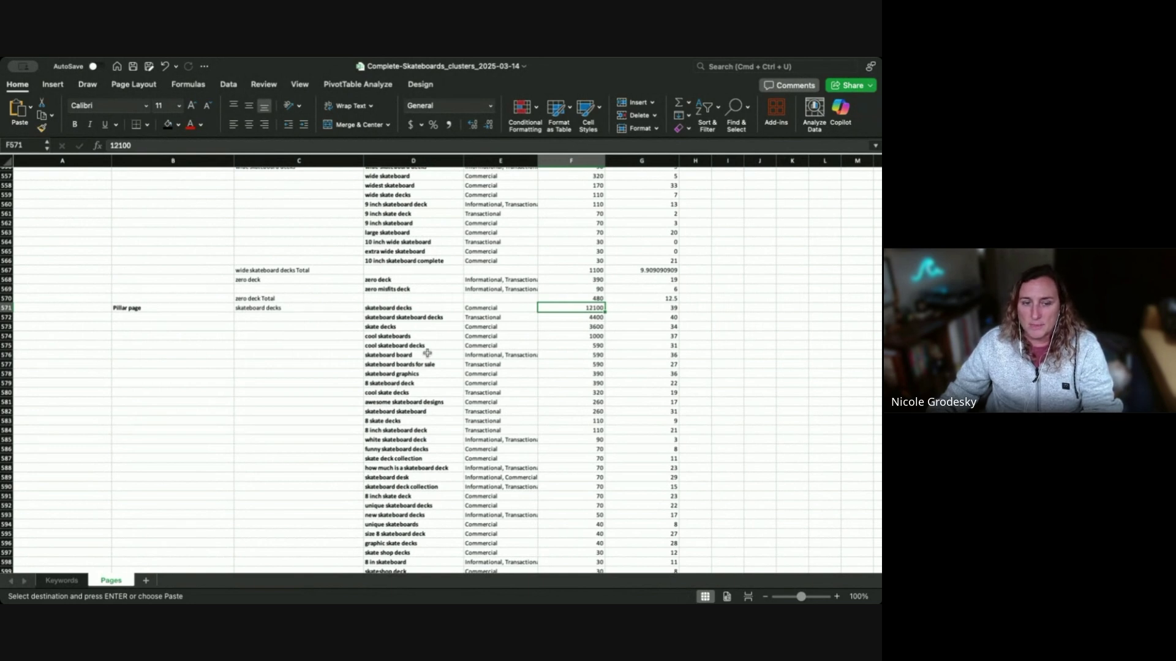
left_click_drag(159, 307, 569, 448)
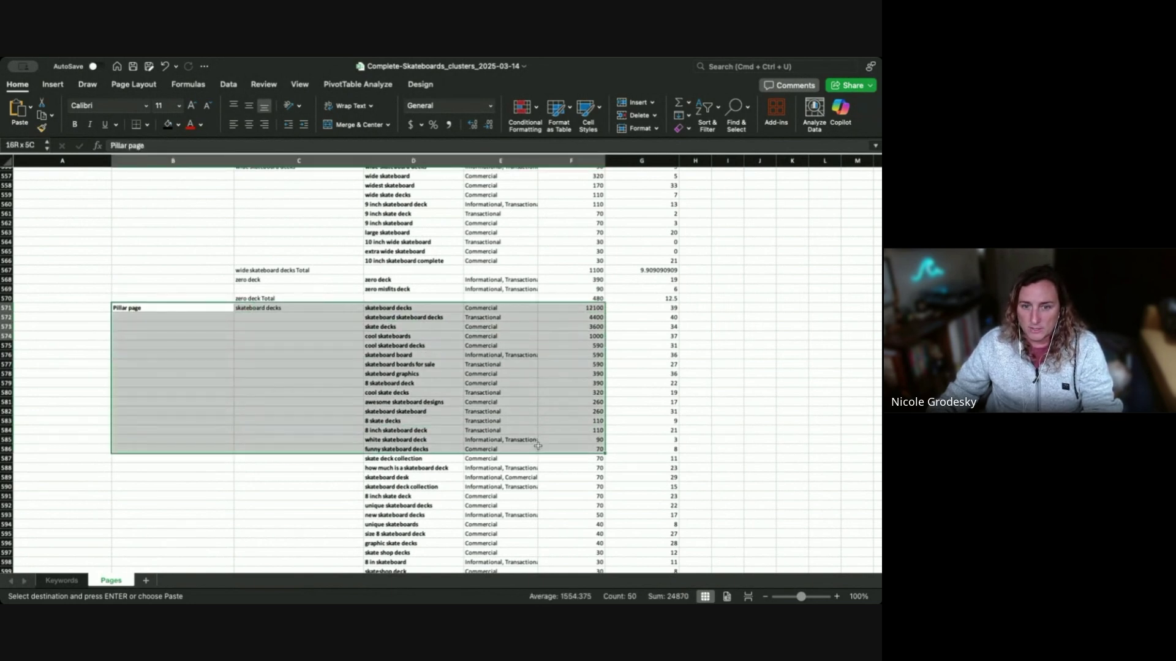
Examine the 10 skateboard decks sub page's first row across its keyword, intent, volume and keyword difficulty columns
scroll(485, 423, "up", 8)
scroll(485, 423, "up", 20)
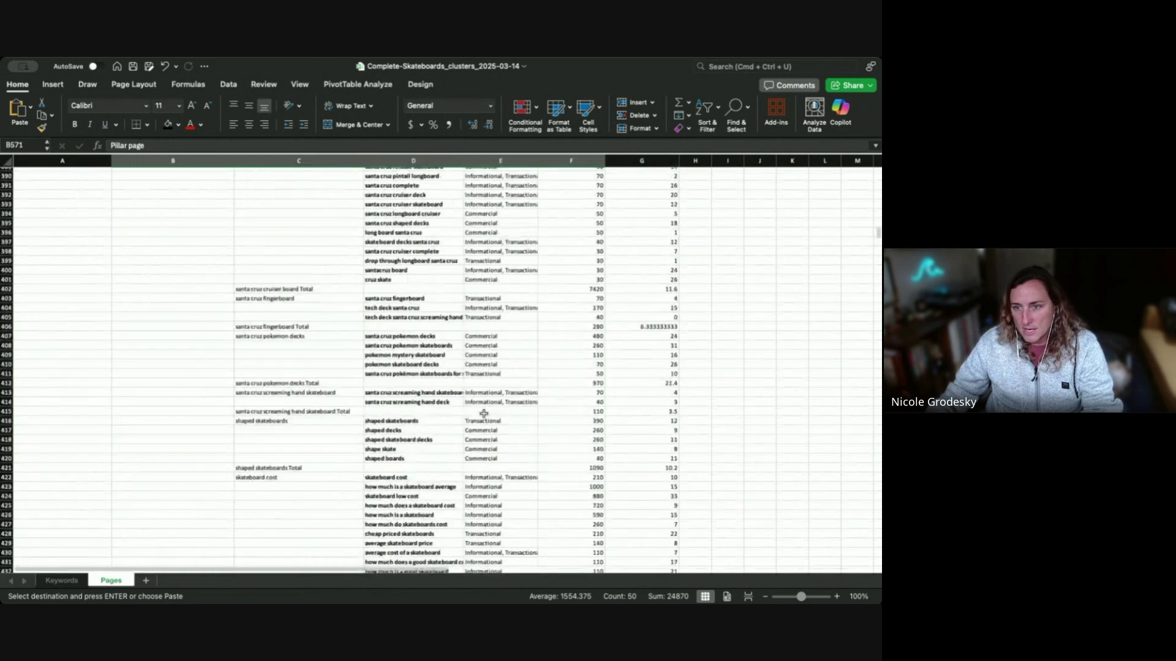
scroll(468, 400, "up", 20)
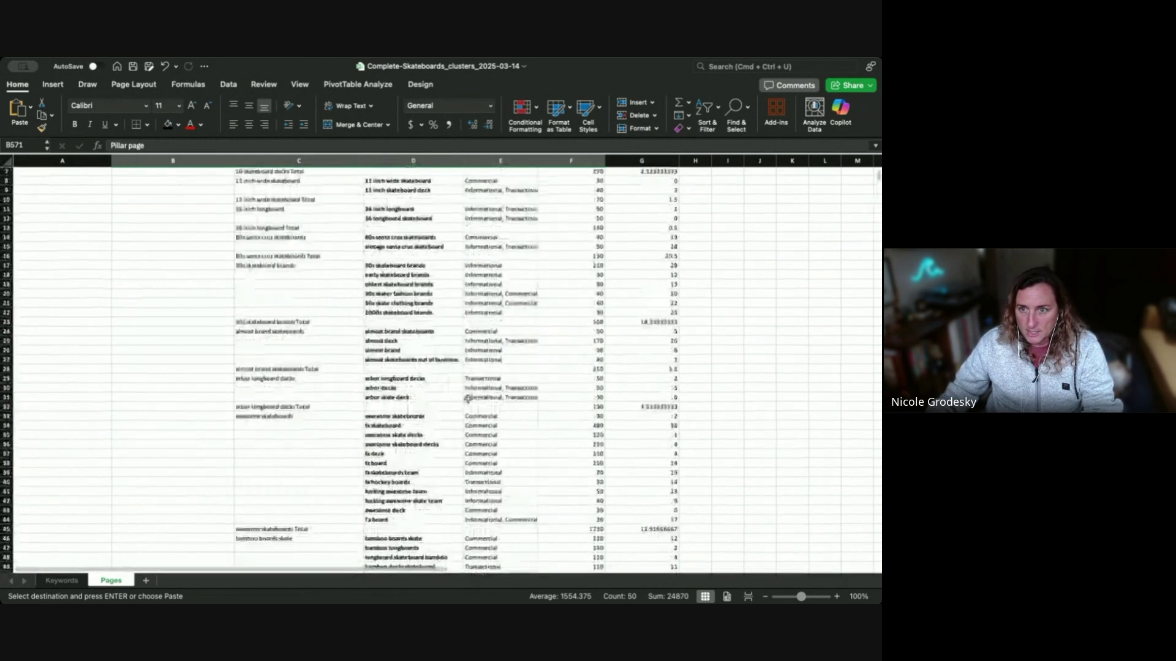
left_click(269, 226)
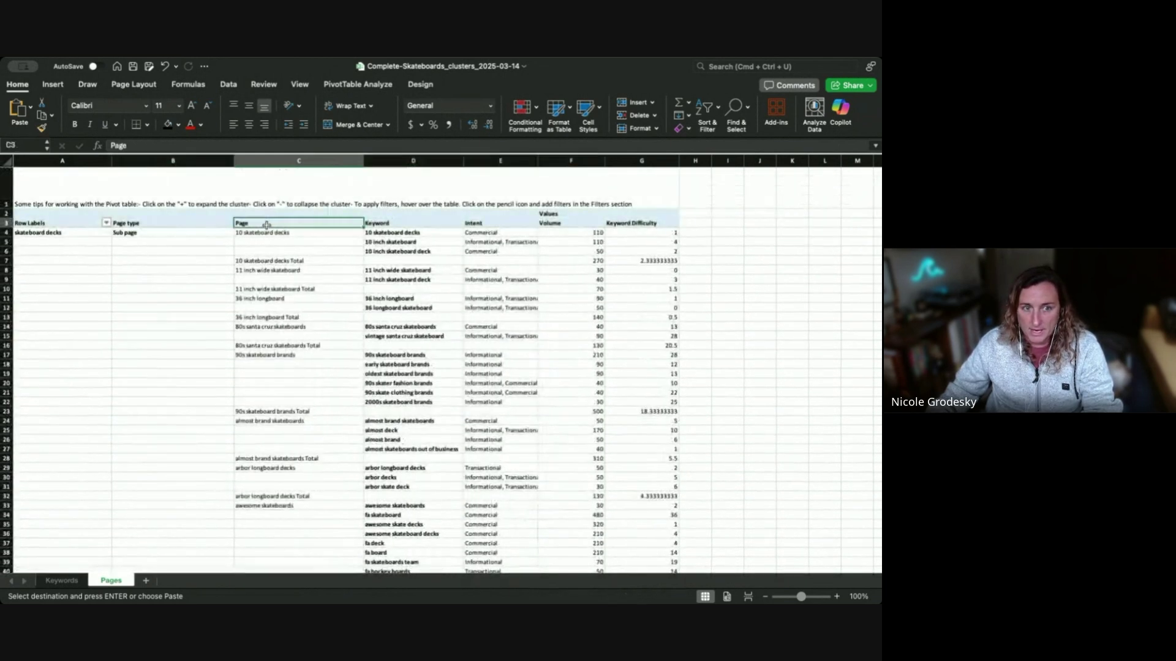
left_click(268, 233)
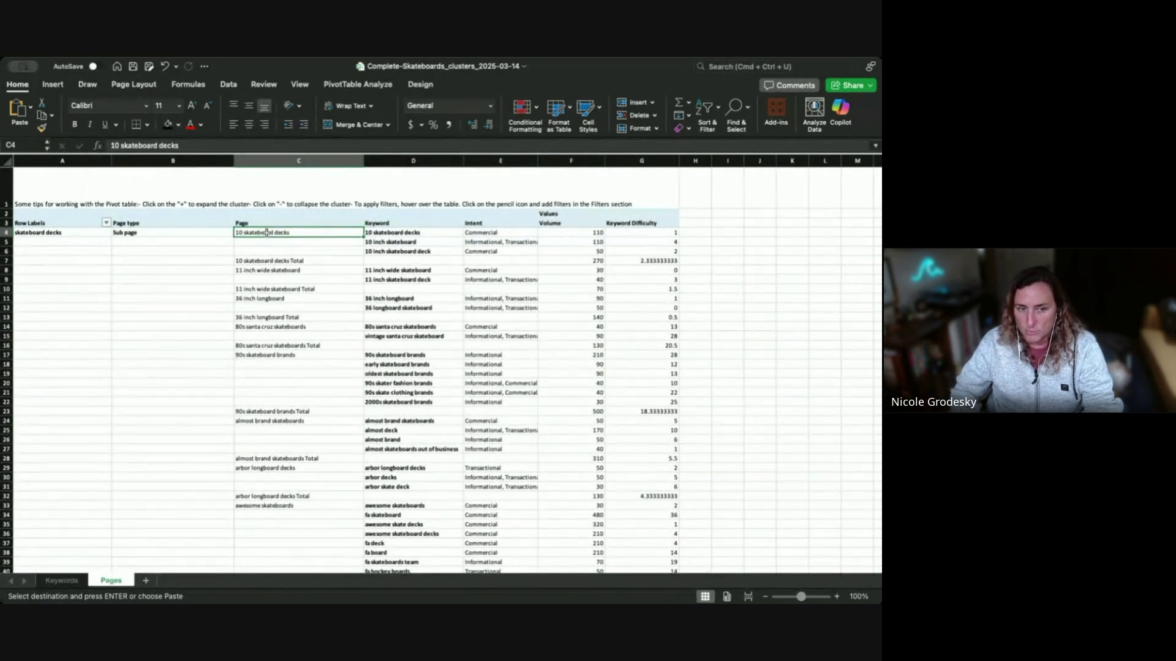
key("Right")
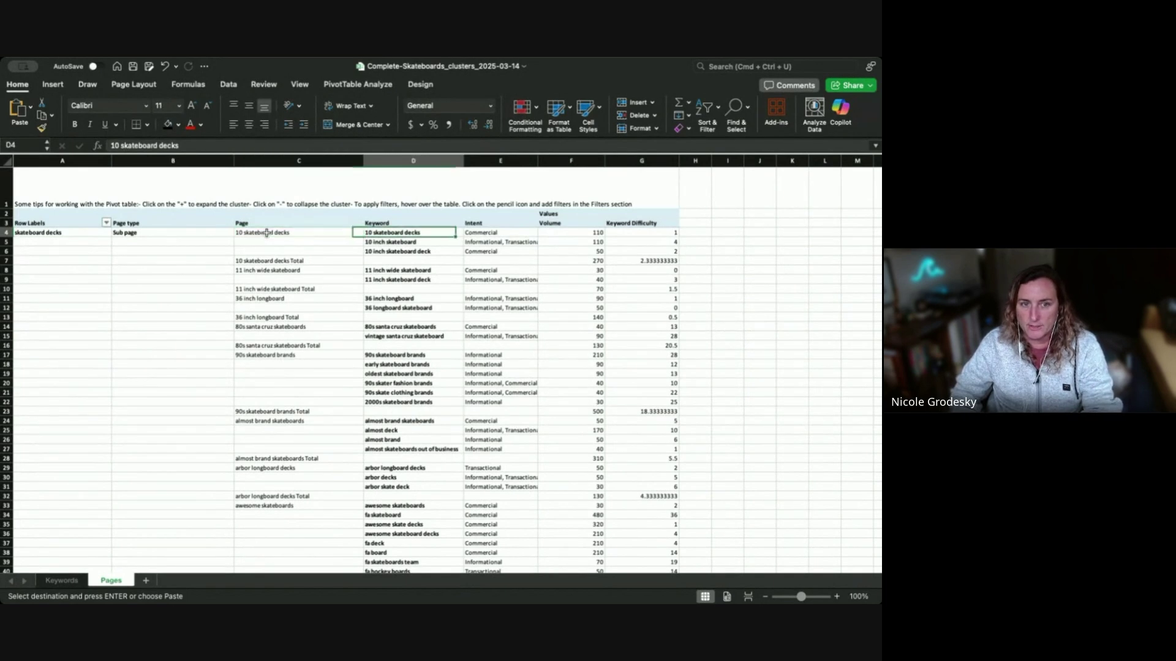
key("Right")
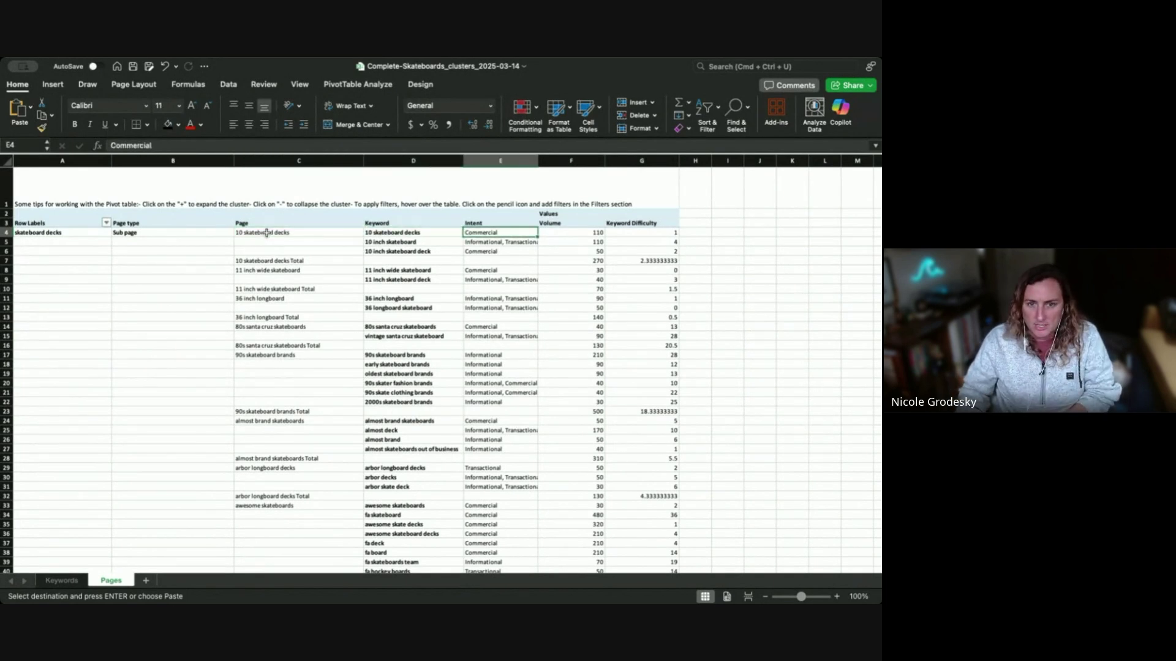
key("Right")
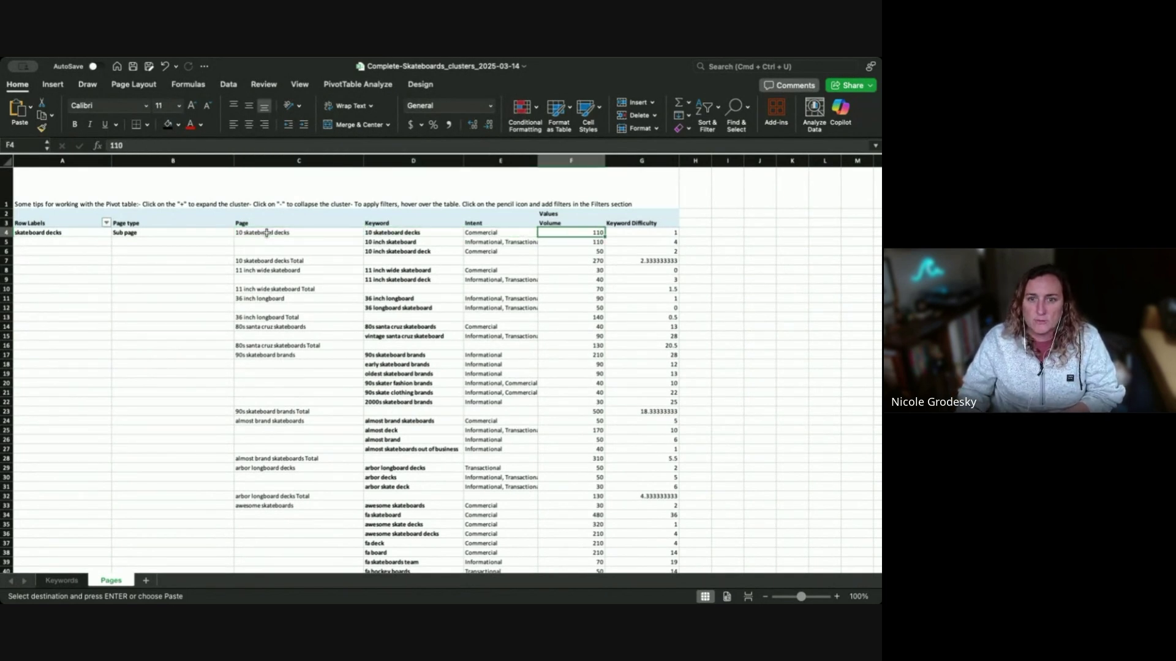
key("Right")
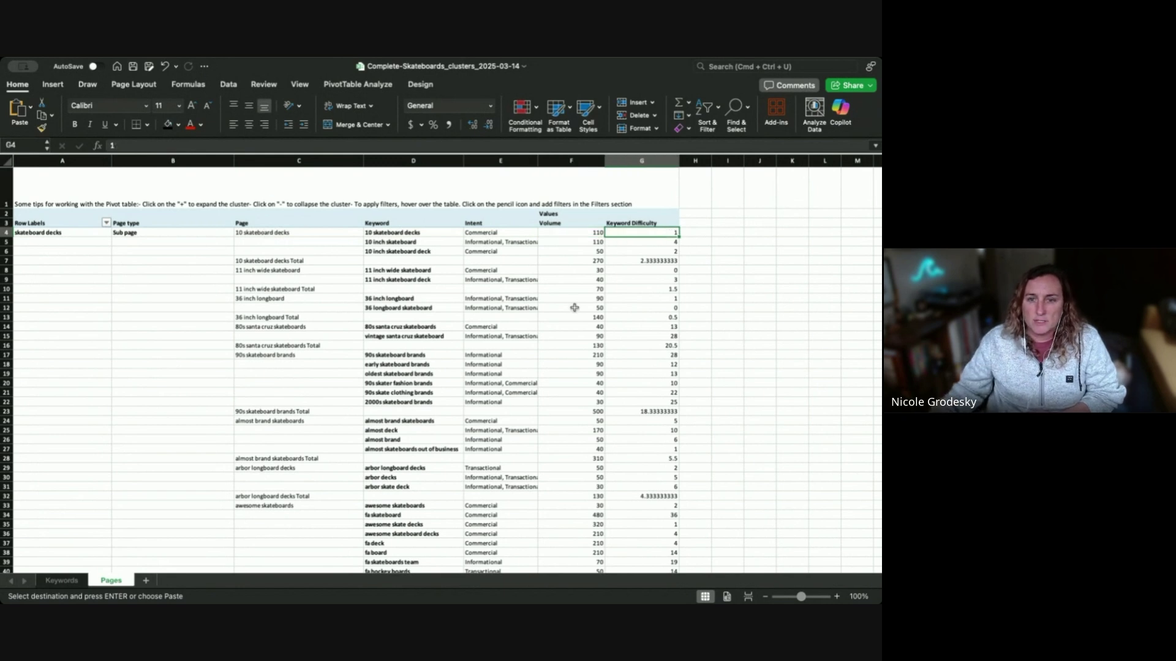
Try the percentage number format on the Keyword Difficulty column and undo it
key("ctrl+space")
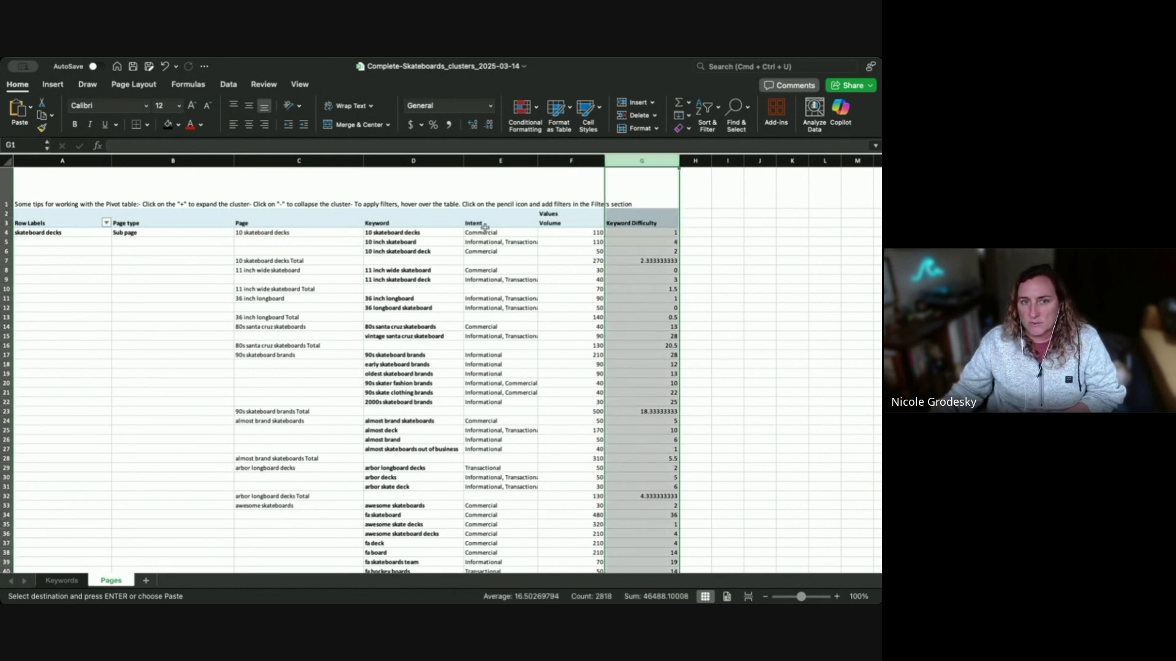
left_click(433, 125)
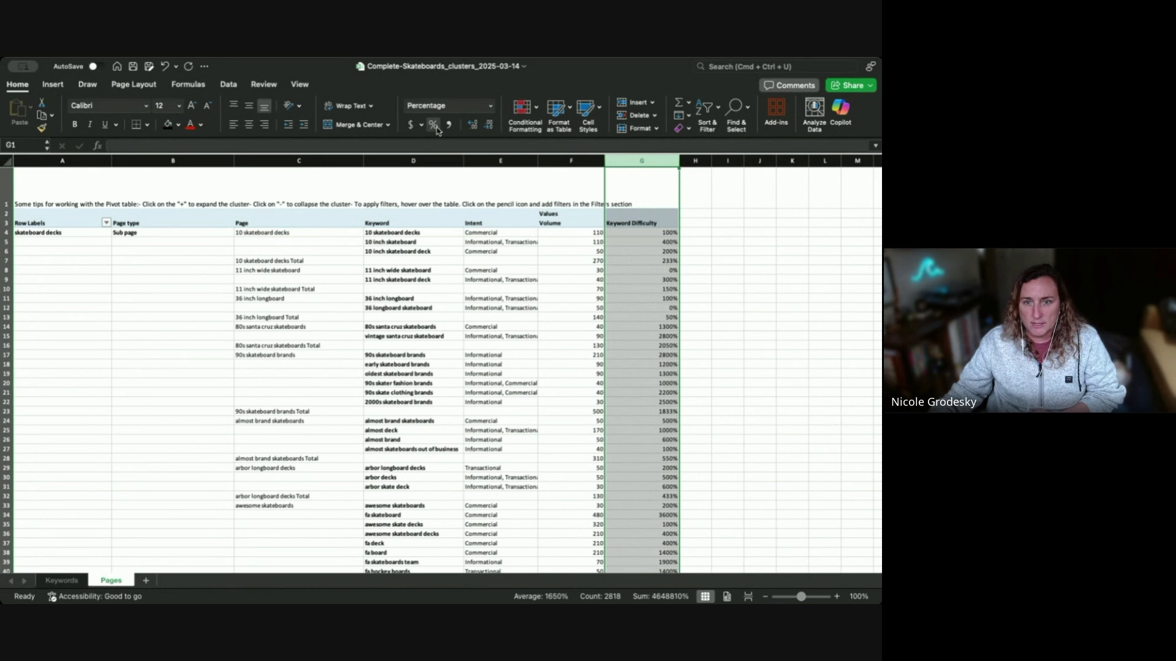
key("super+z")
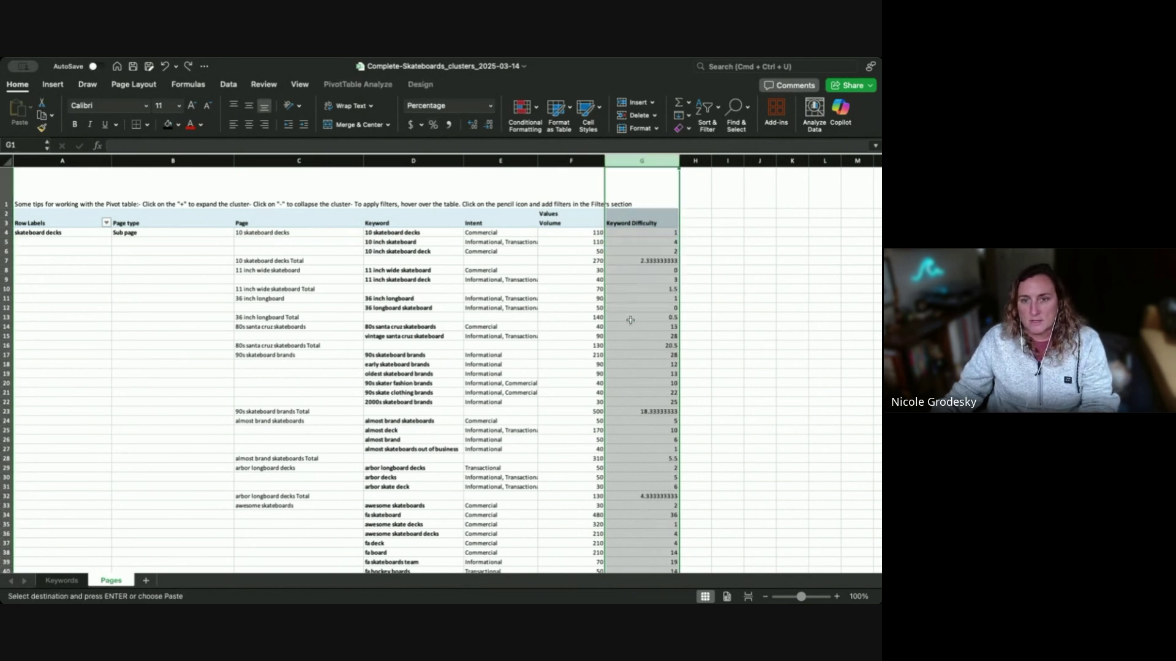
Examine the keywords grouped under the bamboo boards skate and best long skateboards sub pages
scroll(630, 320, "down", 3)
left_click(479, 377)
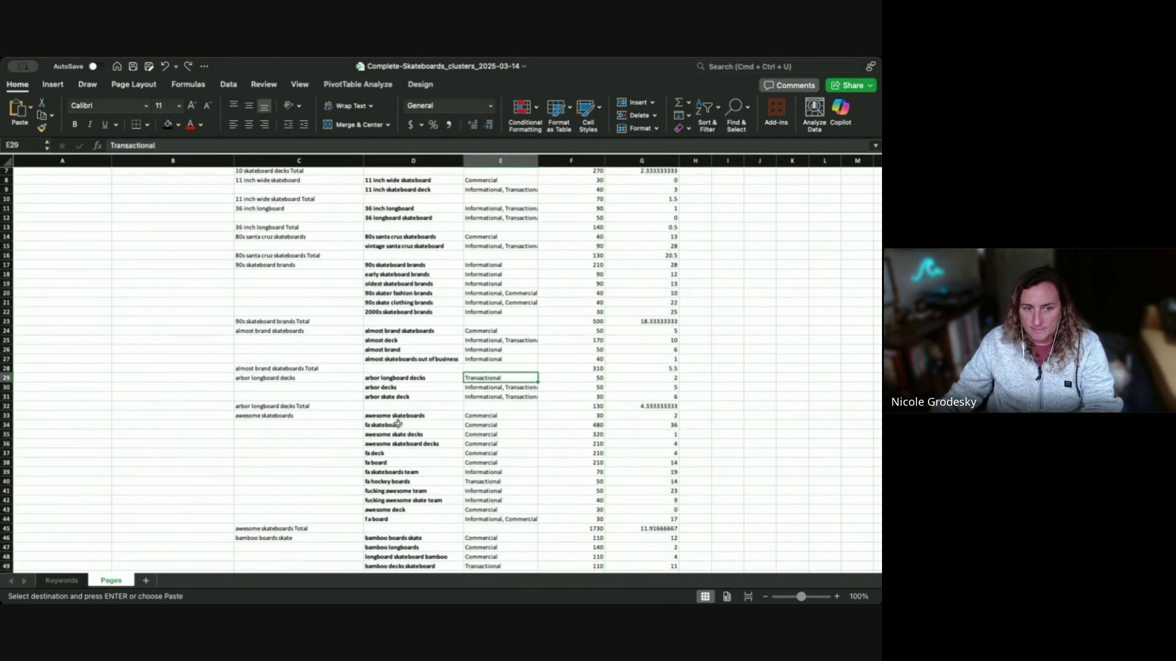
scroll(315, 406, "down", 6)
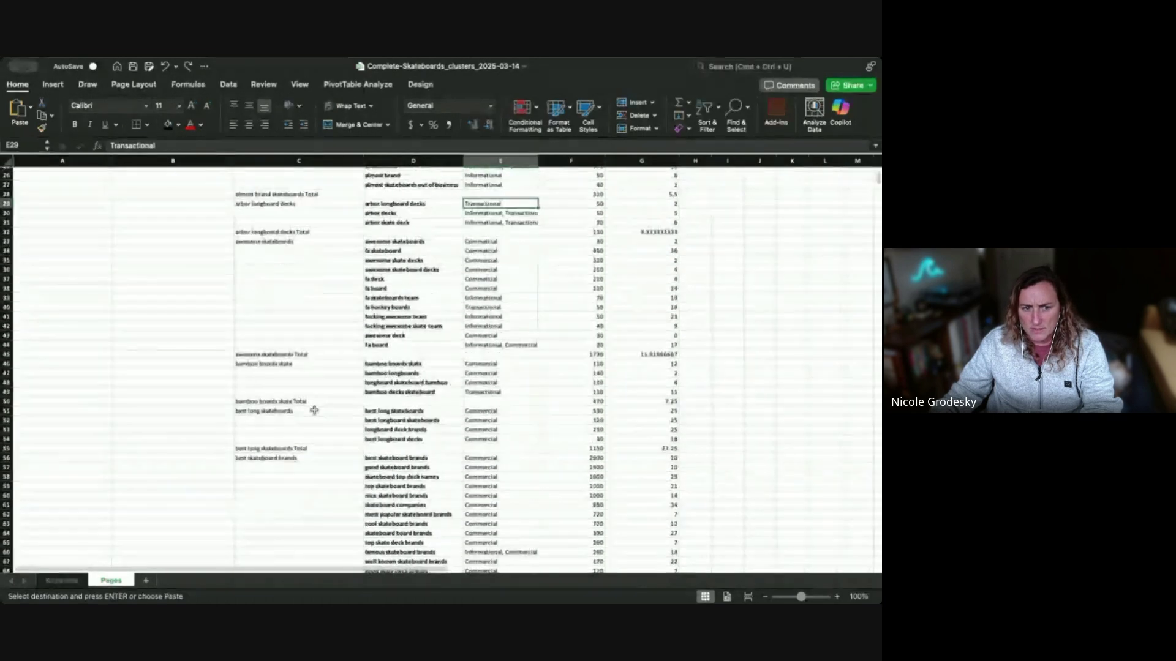
left_click_drag(304, 365, 420, 394)
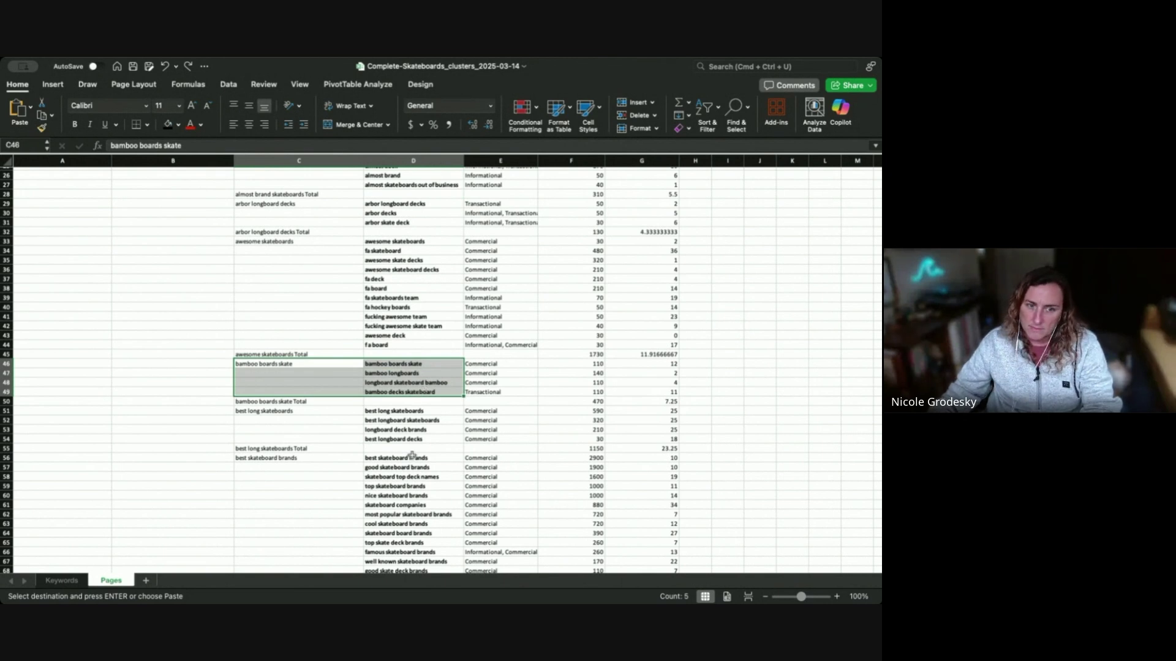
scroll(384, 477, "down", 1)
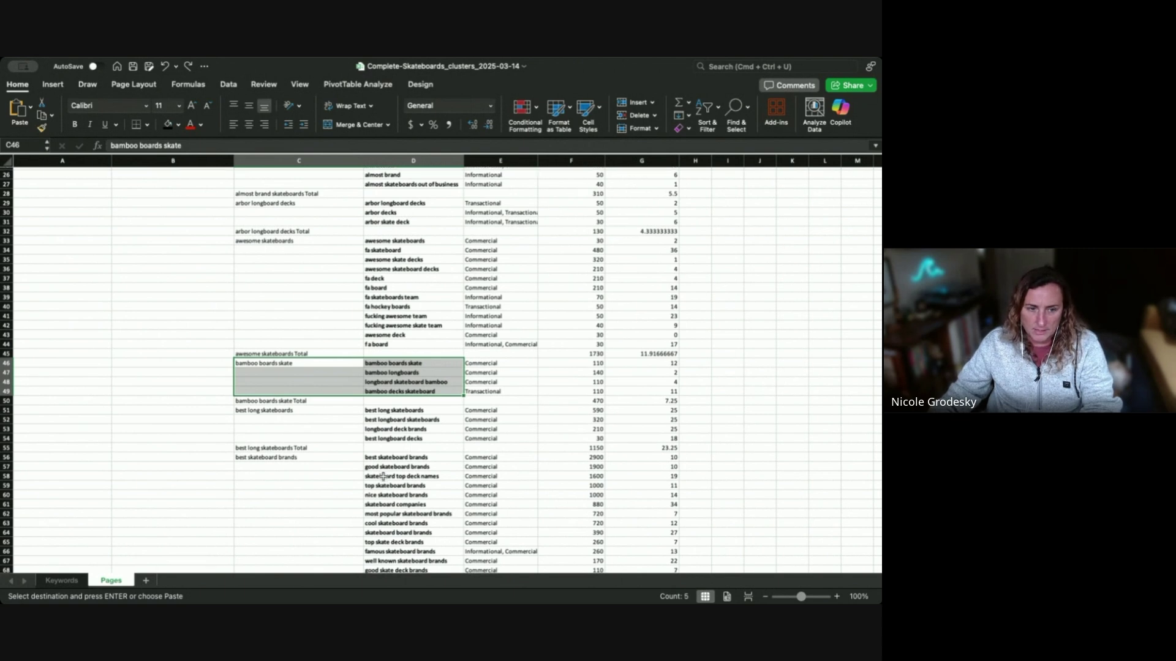
left_click(380, 424)
key("ctrl+space")
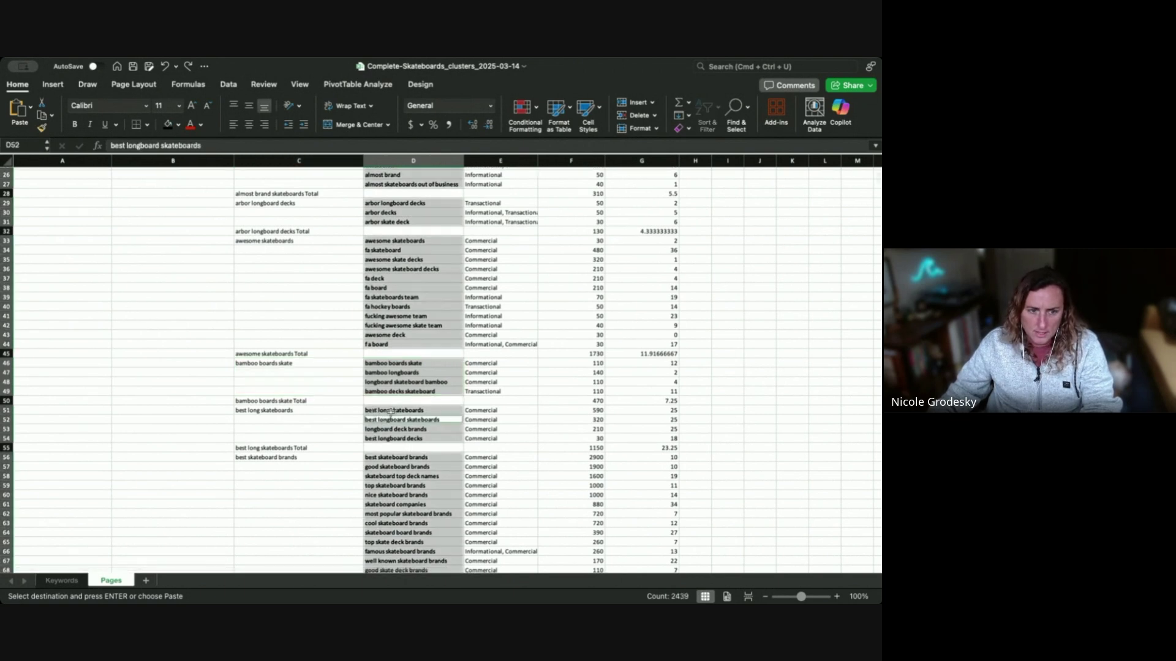
Review the sub page clusters from best skateboard brands down to coolest skateboard designs for a candidate page topic
scroll(386, 420, "down", 3)
scroll(392, 416, "down", 5)
left_click(392, 416)
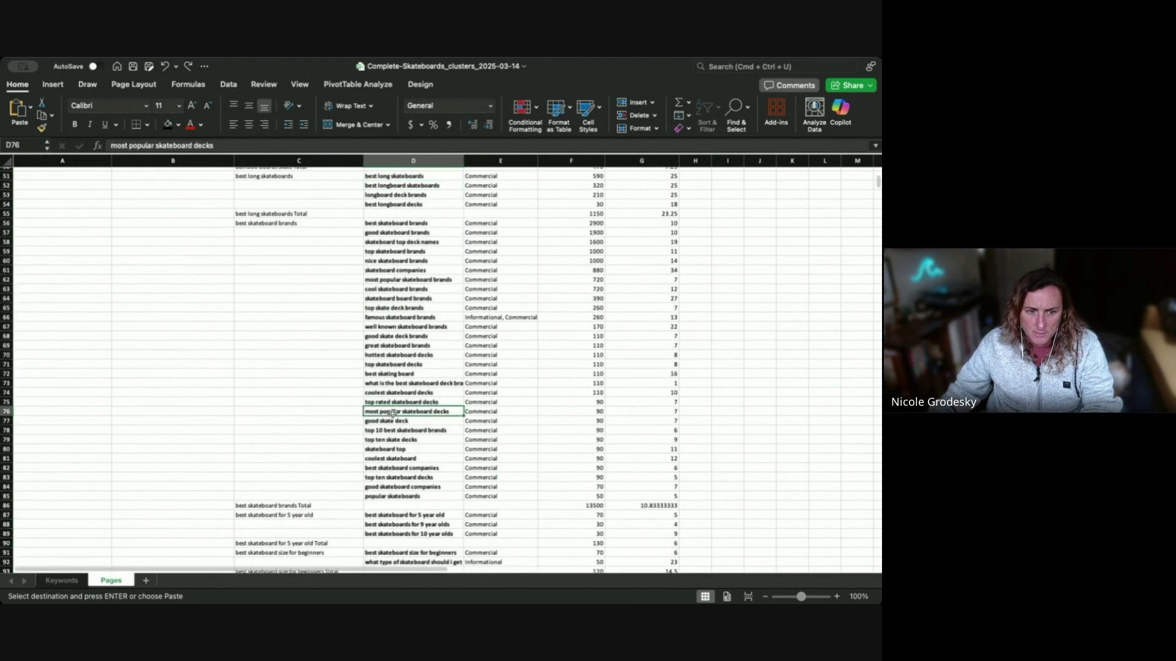
scroll(392, 415, "down", 2)
scroll(392, 414, "down", 6)
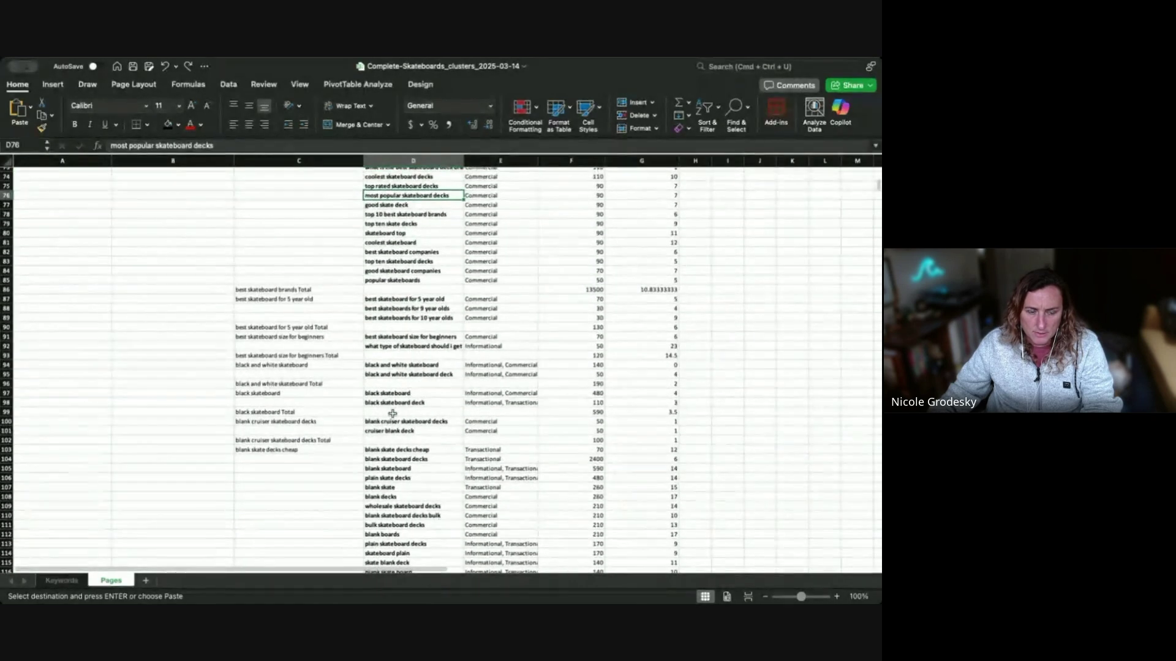
scroll(393, 414, "down", 17)
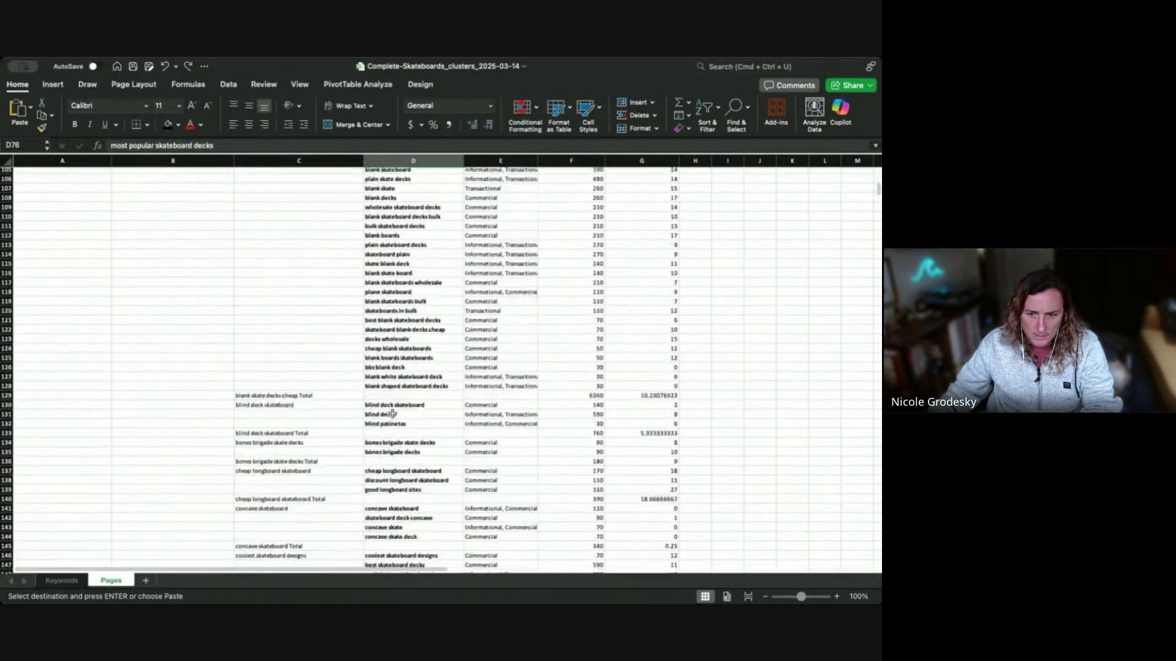
scroll(393, 414, "down", 1)
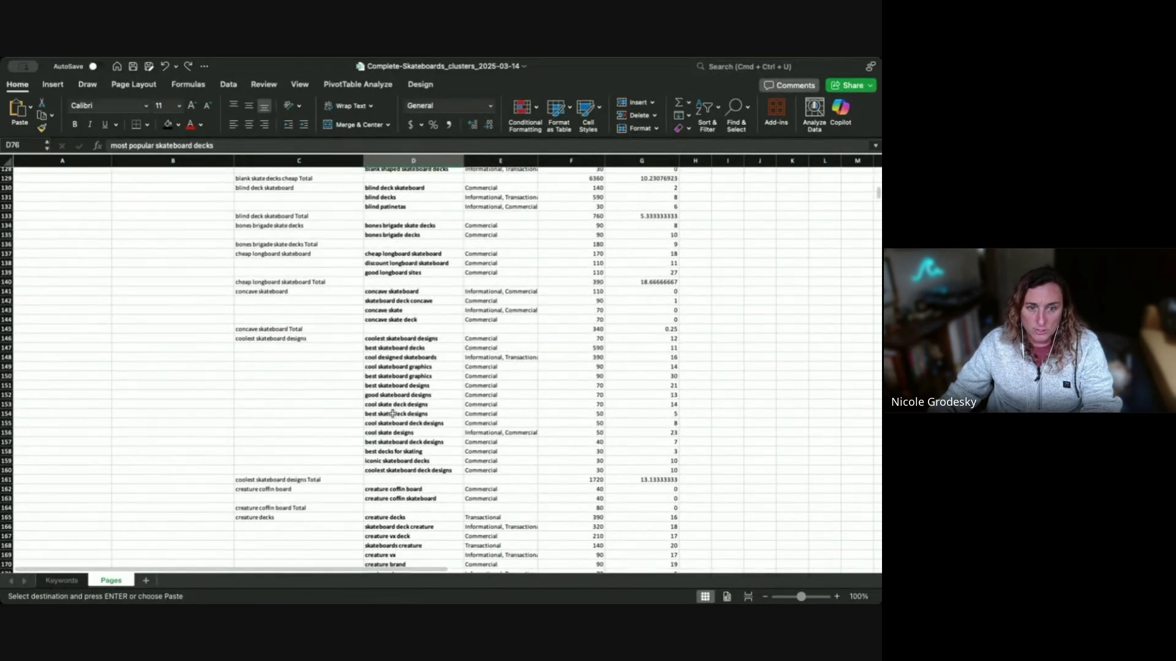
scroll(393, 414, "down", 3)
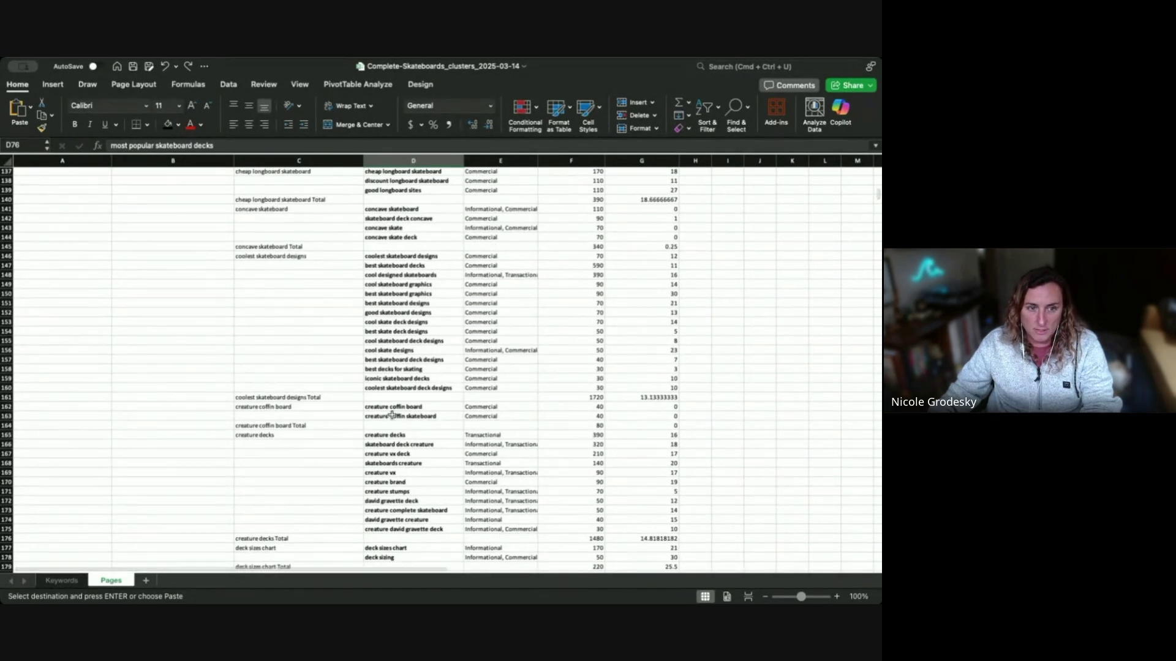
Select the whole coolest skateboard designs cluster with its keywords, intent, volume and difficulty, cells C146:G160
left_click(342, 256)
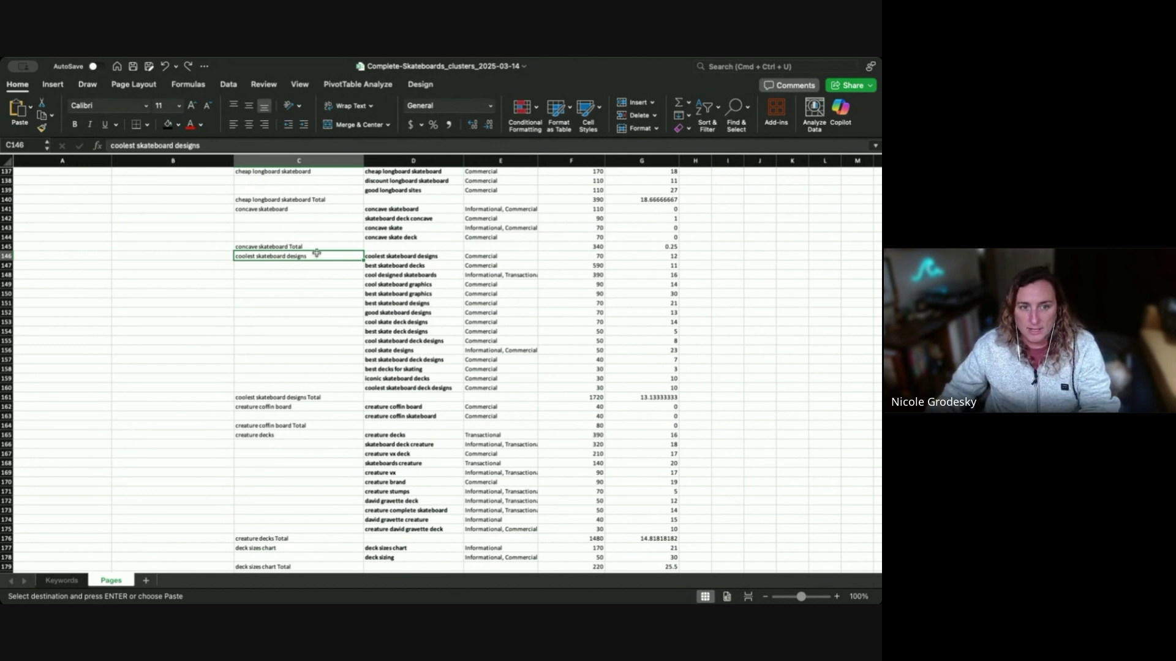
left_click_drag(470, 258, 669, 384)
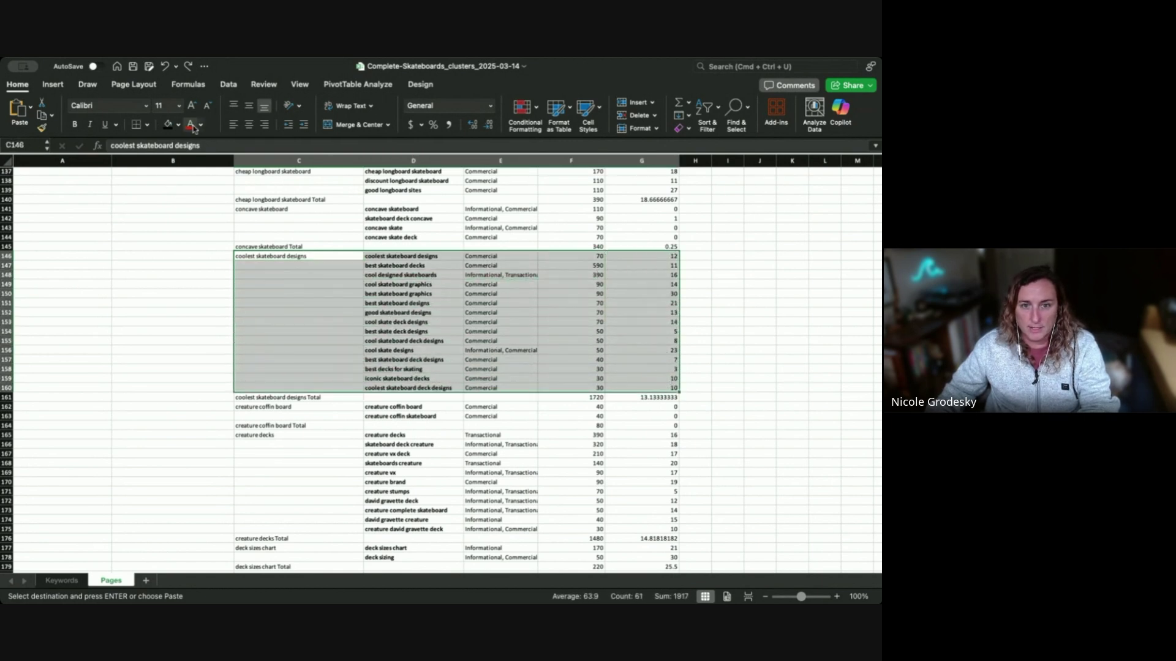
Try a yellow font colour on the selected coolest skateboard designs cluster and undo it
left_click(200, 125)
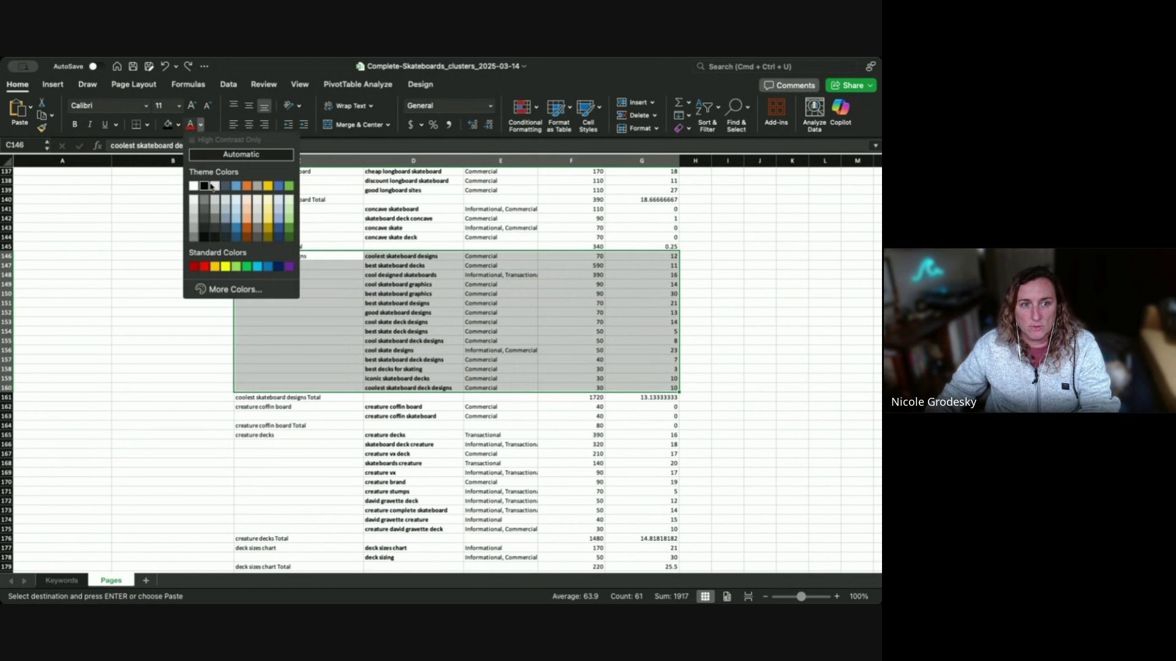
left_click(224, 267)
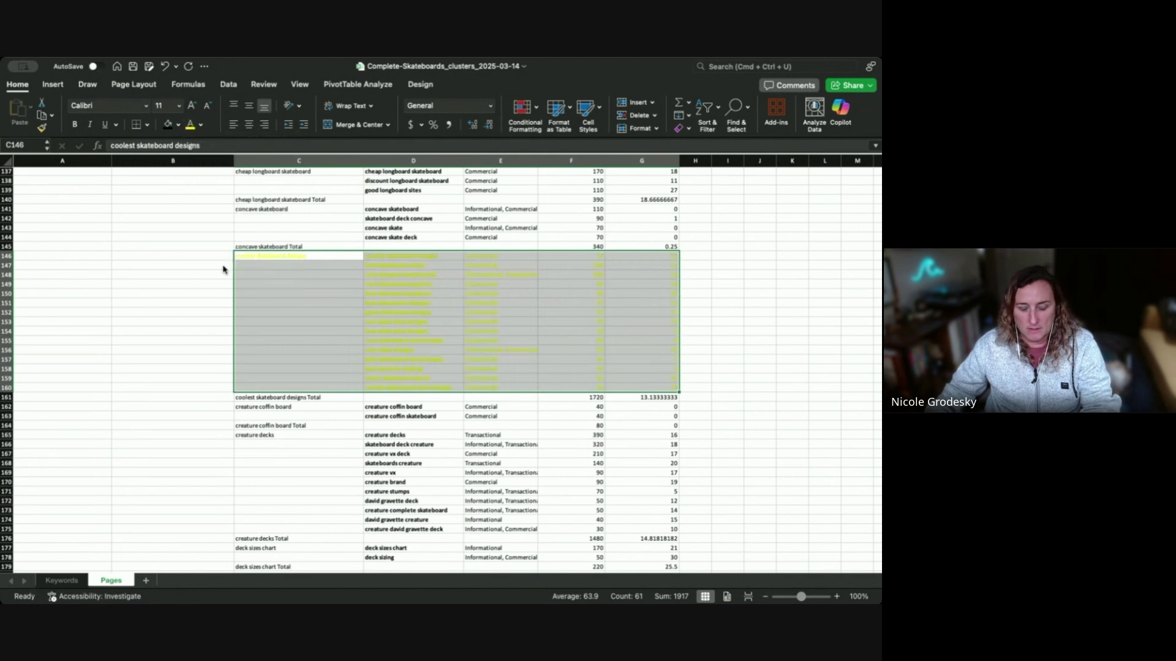
key("super+z")
Try black and green fill colours on the selected coolest skateboard designs cluster
left_click(178, 125)
left_click(178, 125)
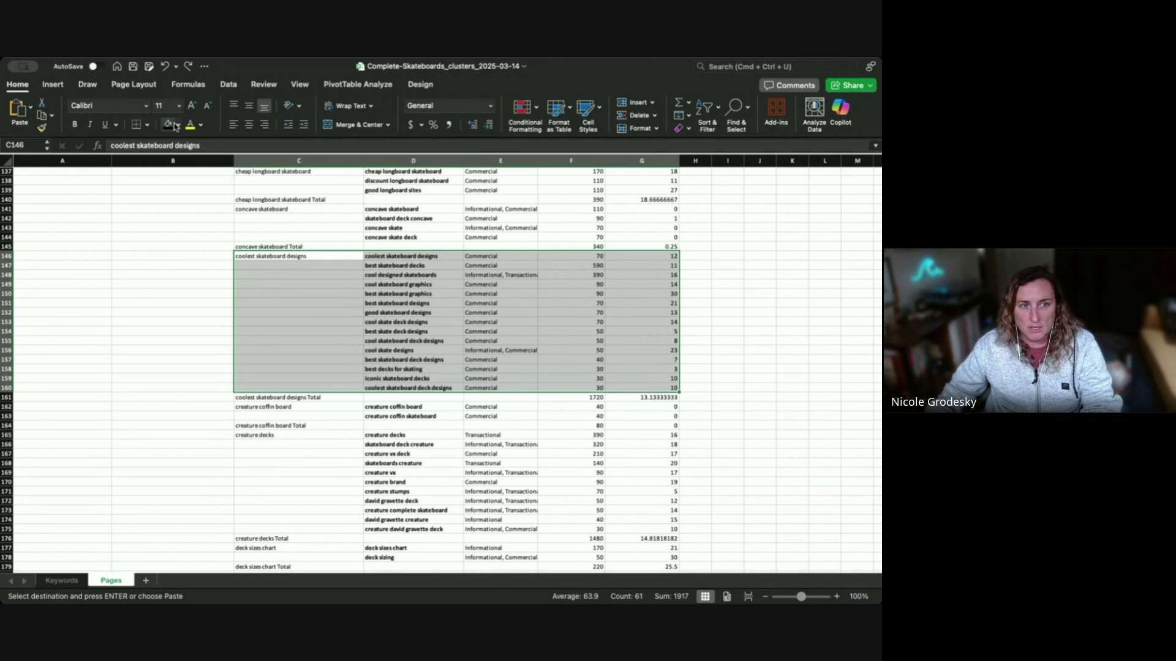
left_click(175, 126)
left_click(178, 125)
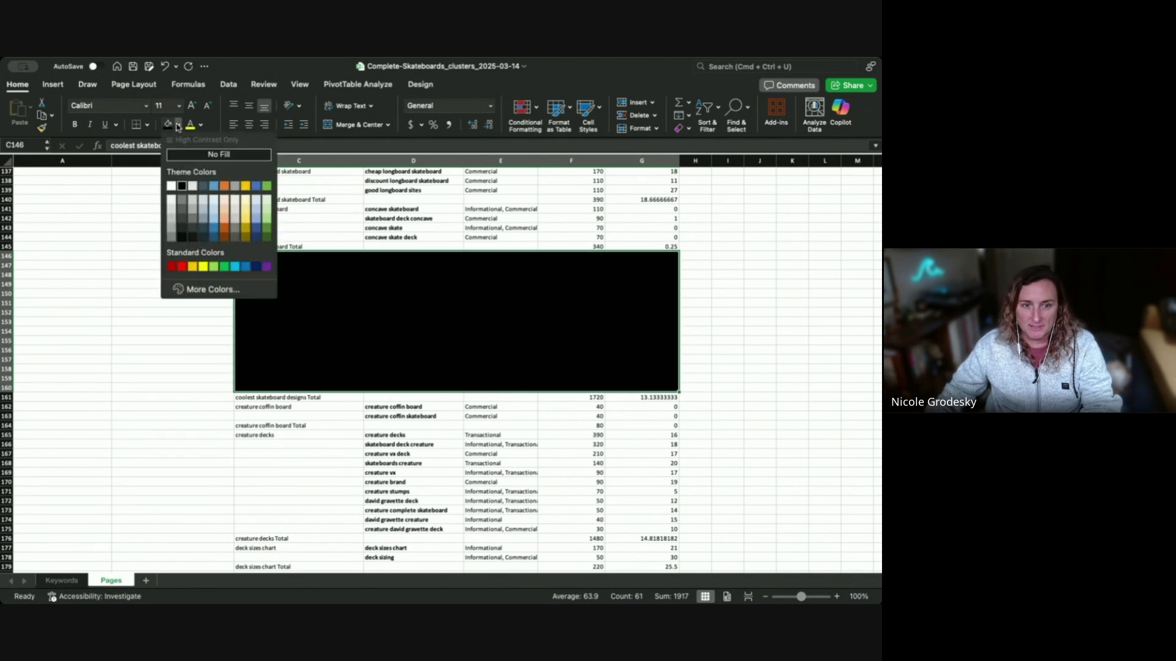
left_click(214, 267)
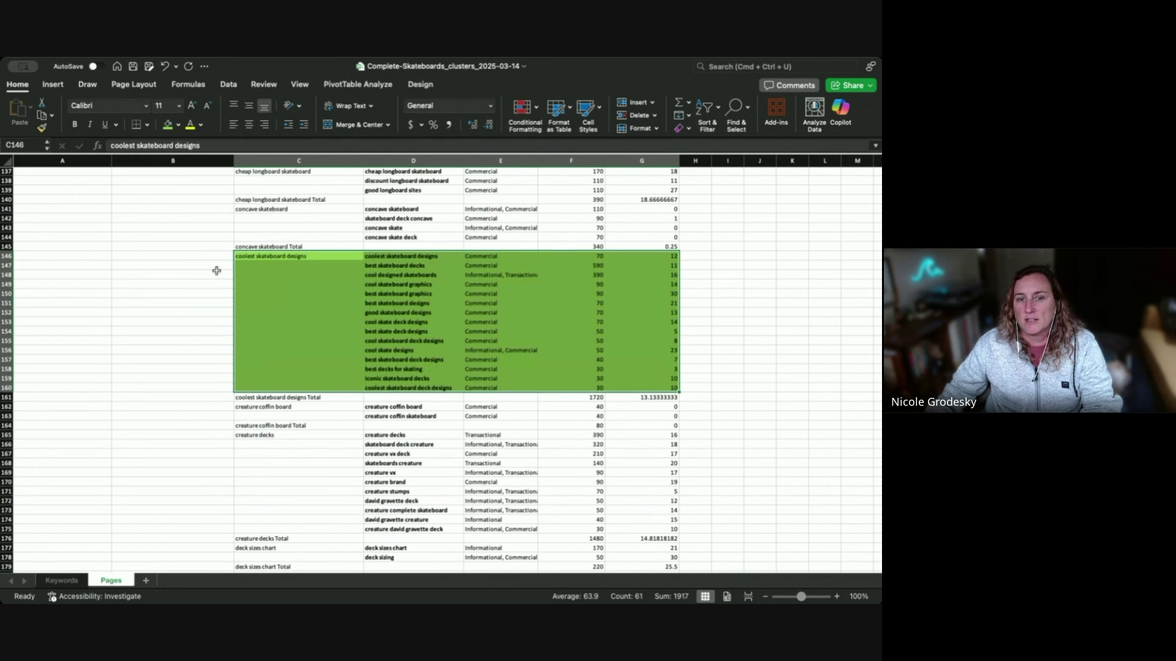
Fill the coolest skateboard designs cluster, cells C146:G160, with standard yellow and deselect it
left_click(178, 126)
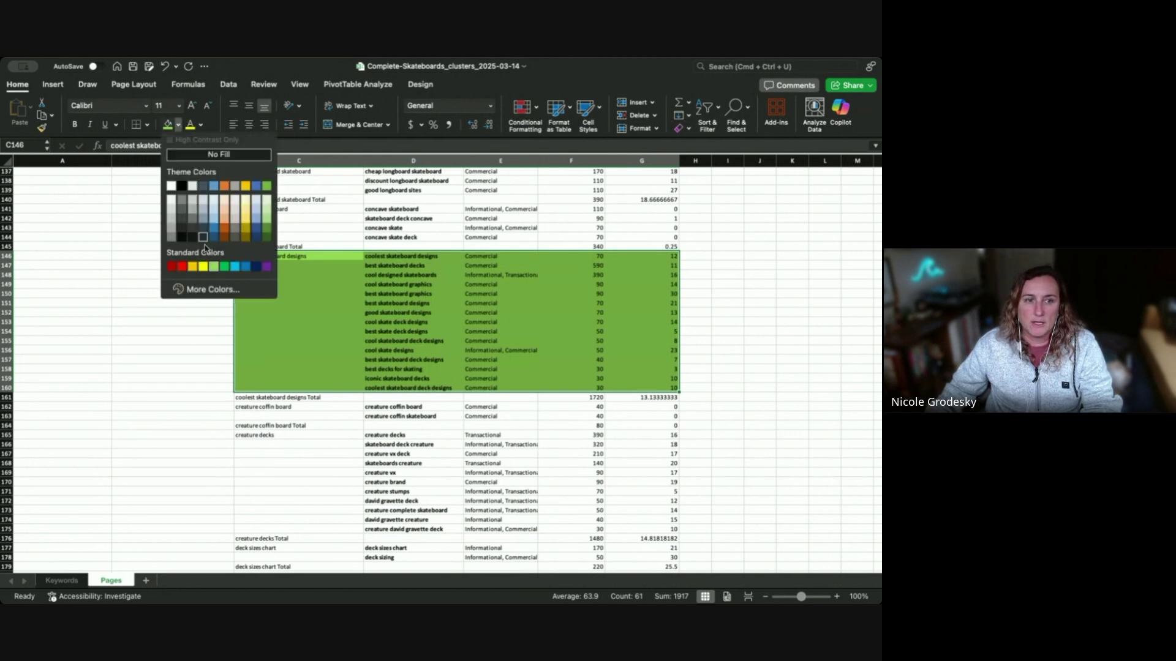
left_click(203, 267)
left_click(184, 319)
Highlight the different types of skateboards cluster, cells C183:G196, with the same yellow fill
scroll(371, 380, "down", 1)
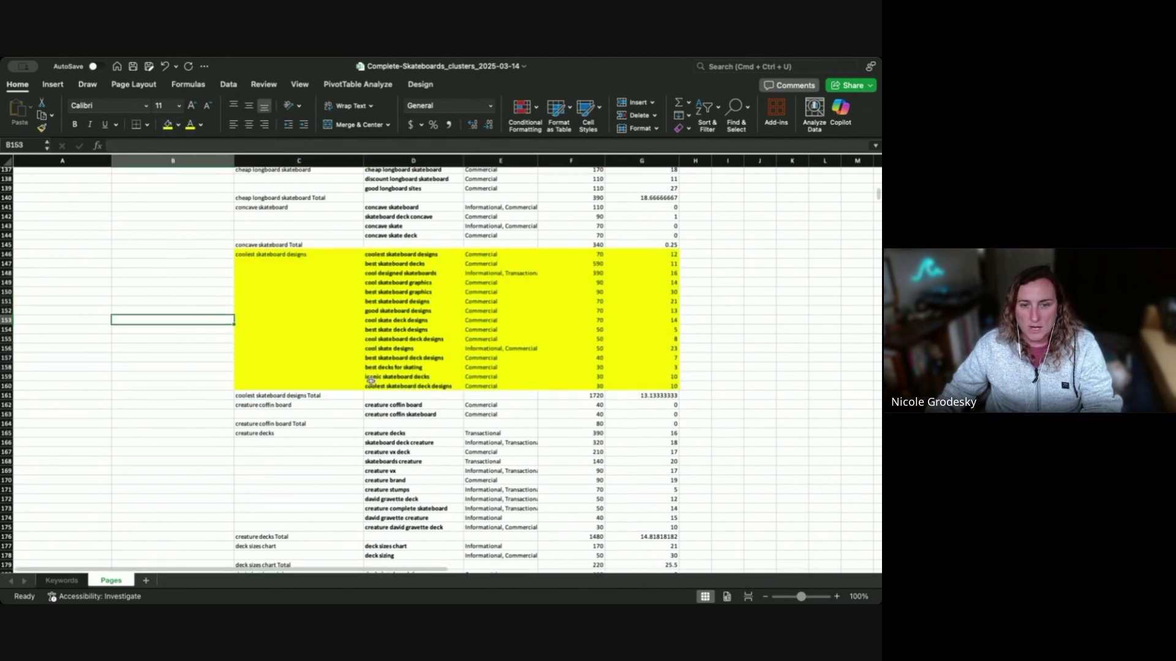
scroll(371, 381, "down", 3)
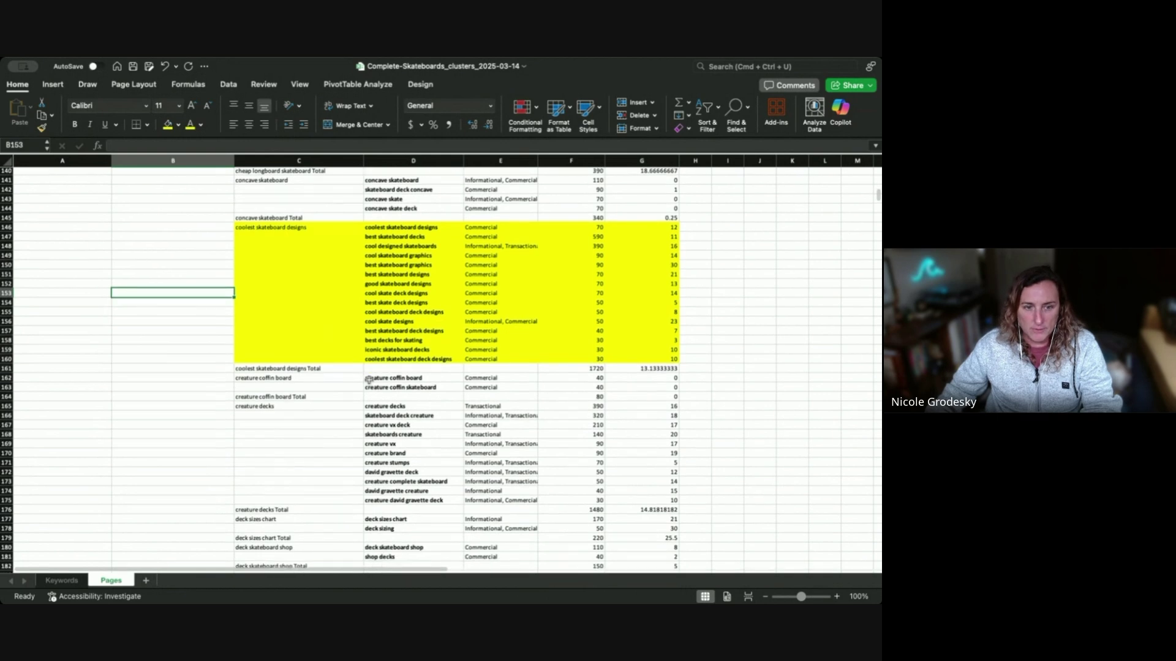
scroll(368, 410, "down", 4)
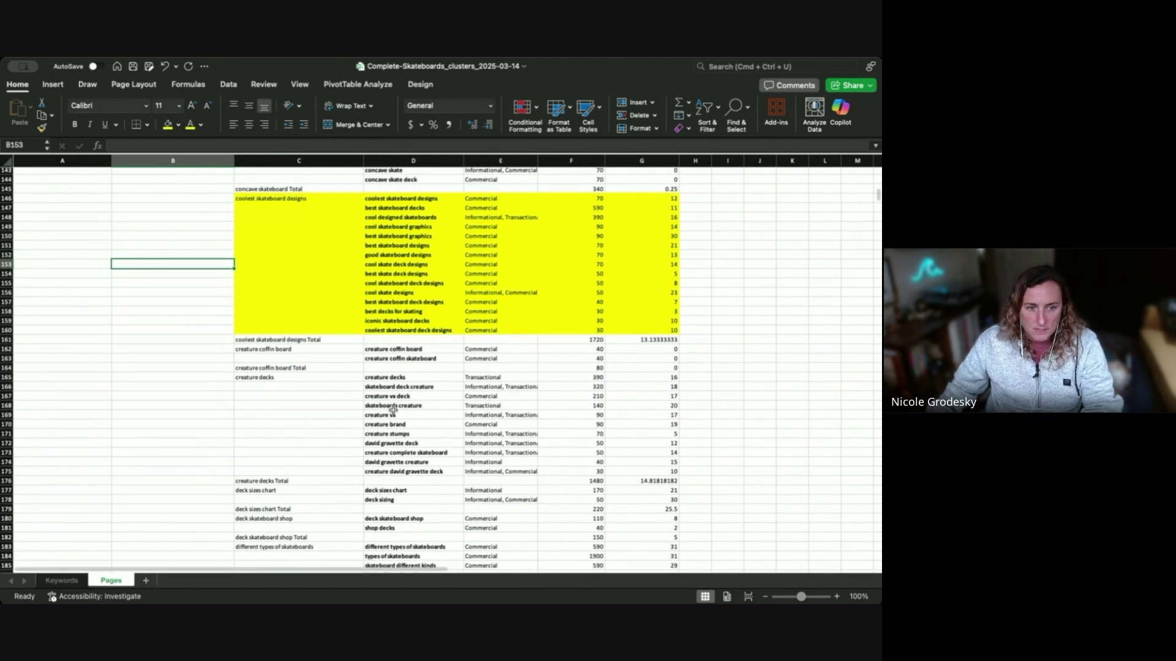
scroll(394, 409, "down", 15)
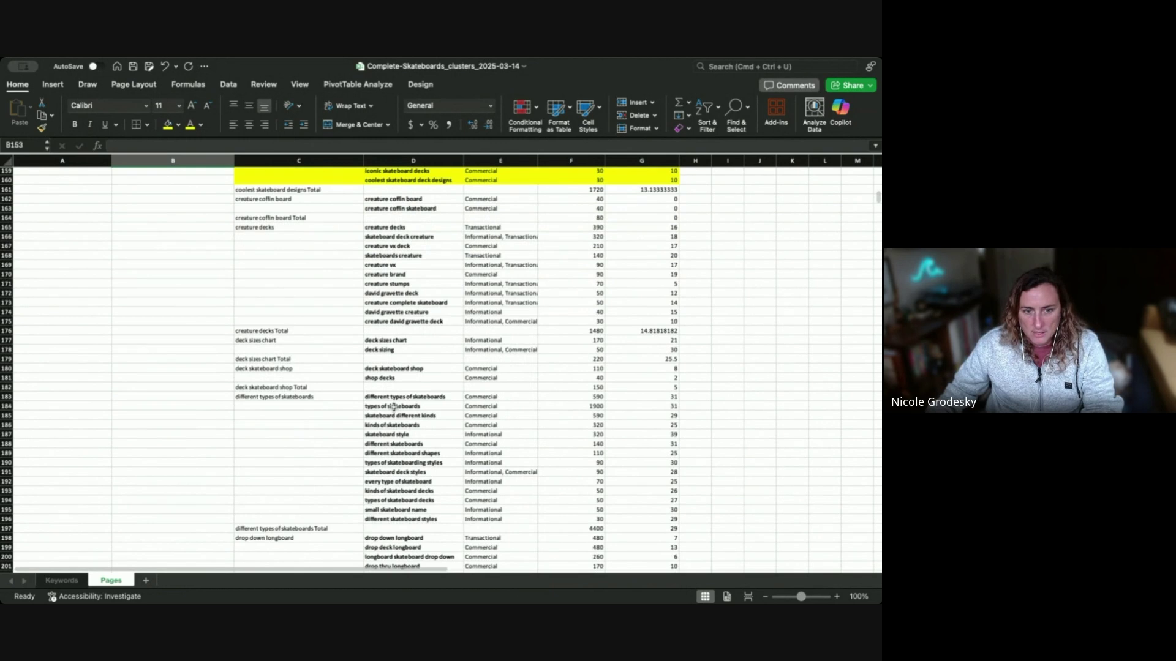
scroll(394, 408, "down", 2)
left_click_drag(300, 381, 643, 498)
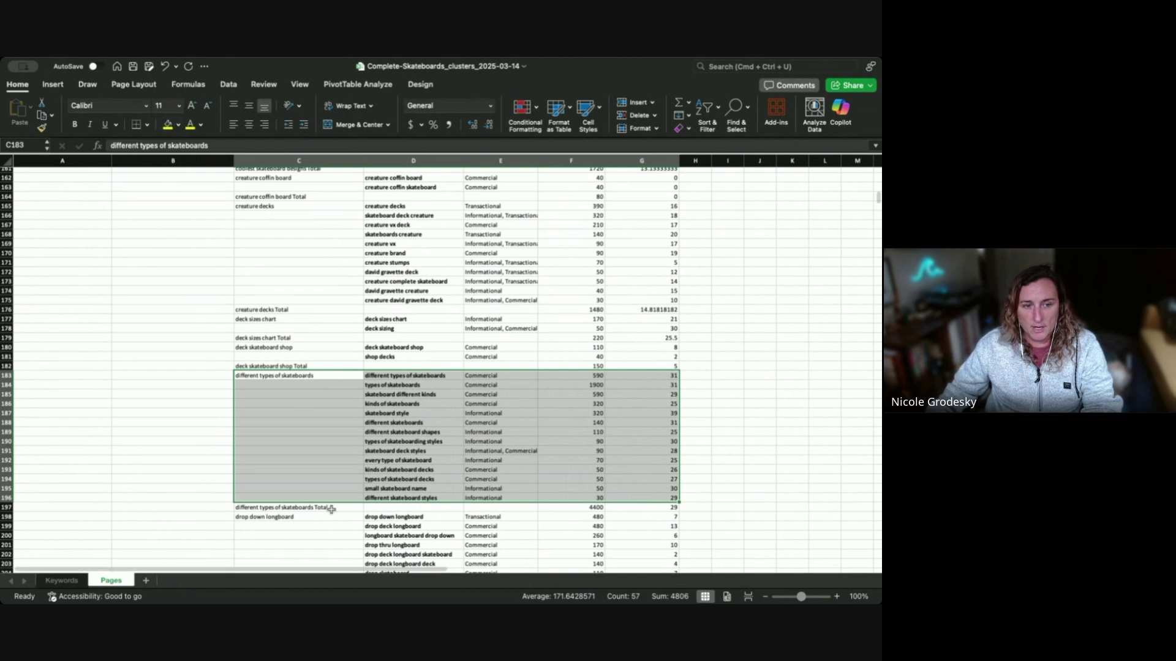
left_click(162, 125)
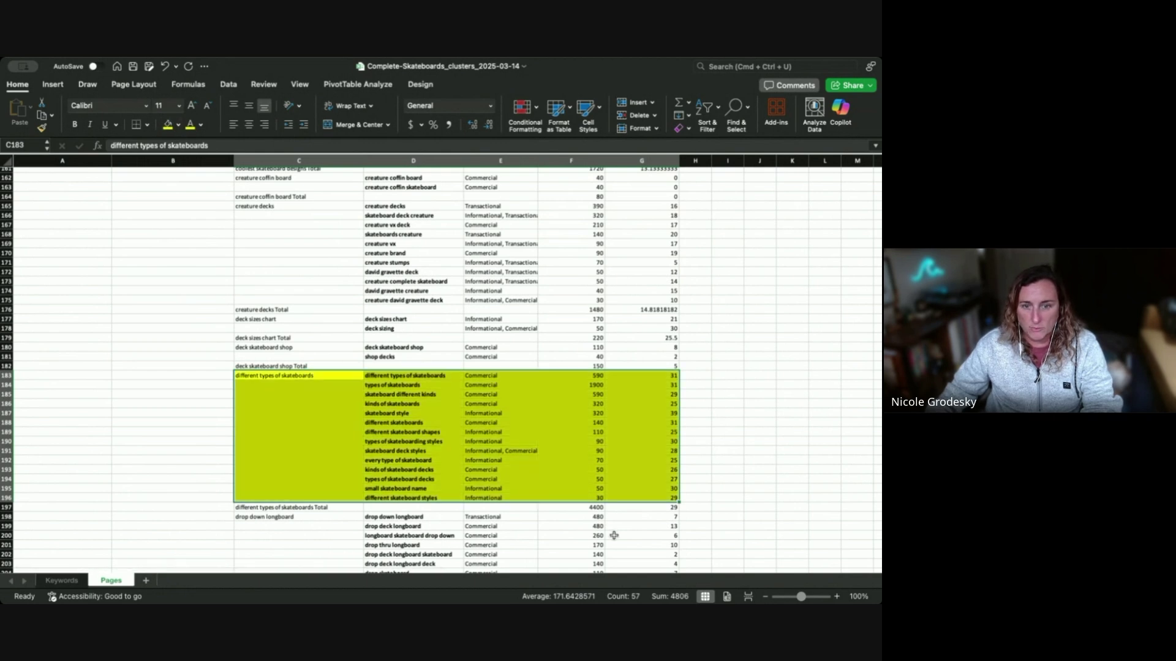
Check the types of skateboards keyword's intent and volume, and review the clusters from drop down longboard to longboard skateboard
left_click(579, 386)
left_click_drag(424, 388, 572, 387)
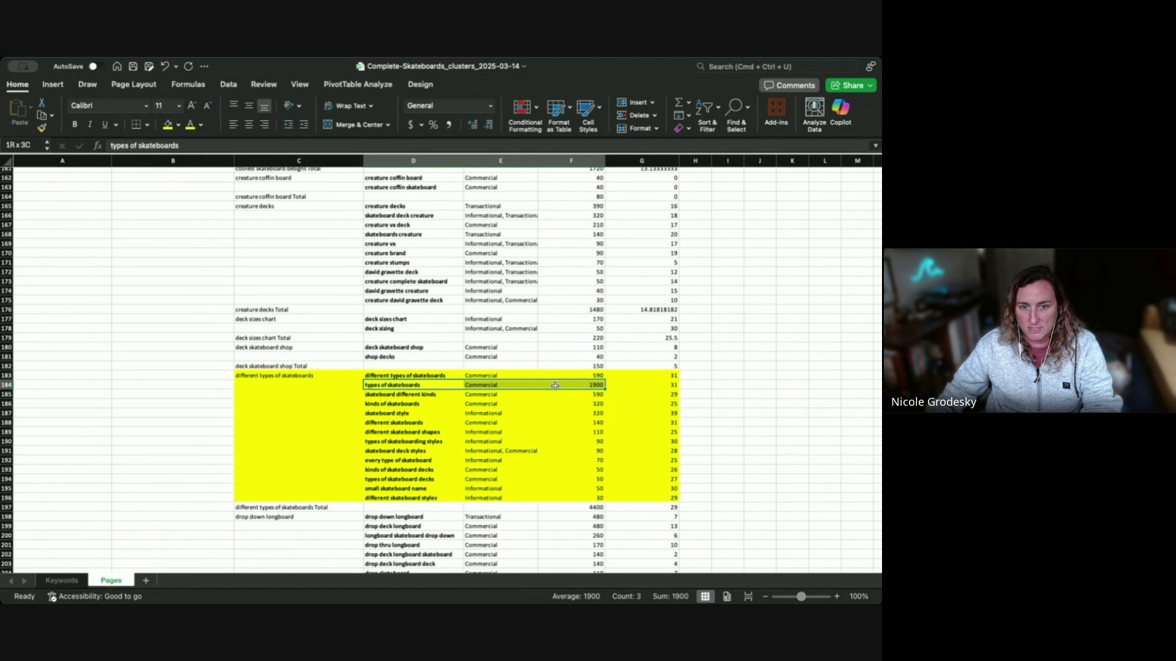
scroll(572, 421, "down", 5)
scroll(567, 440, "down", 1)
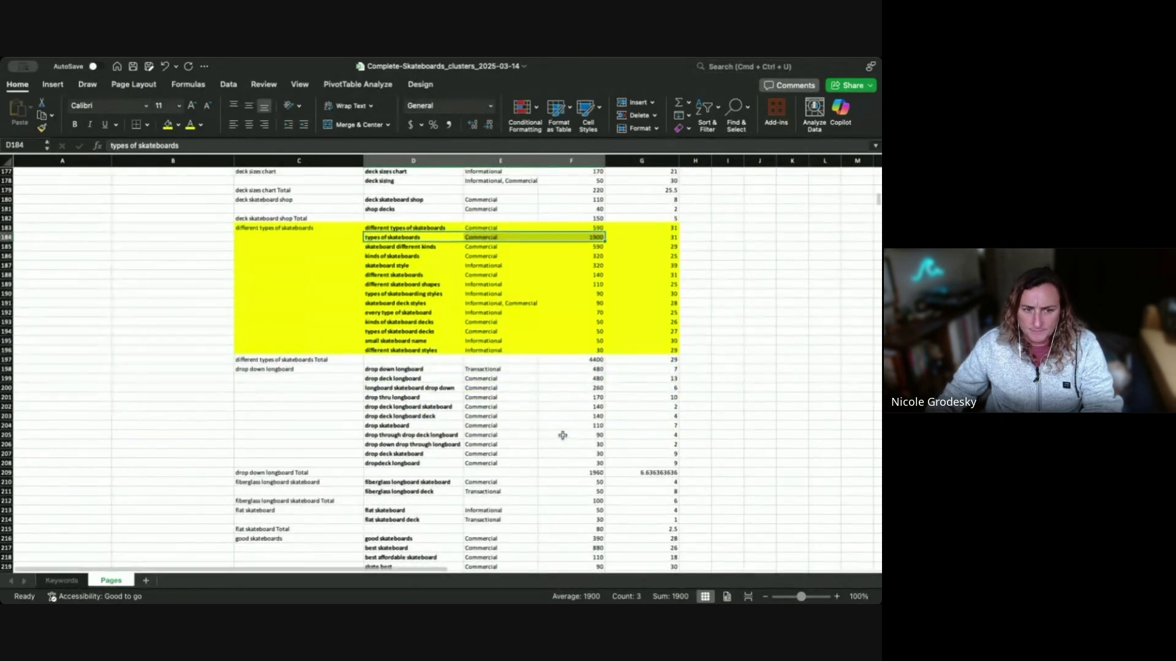
scroll(553, 429, "down", 4)
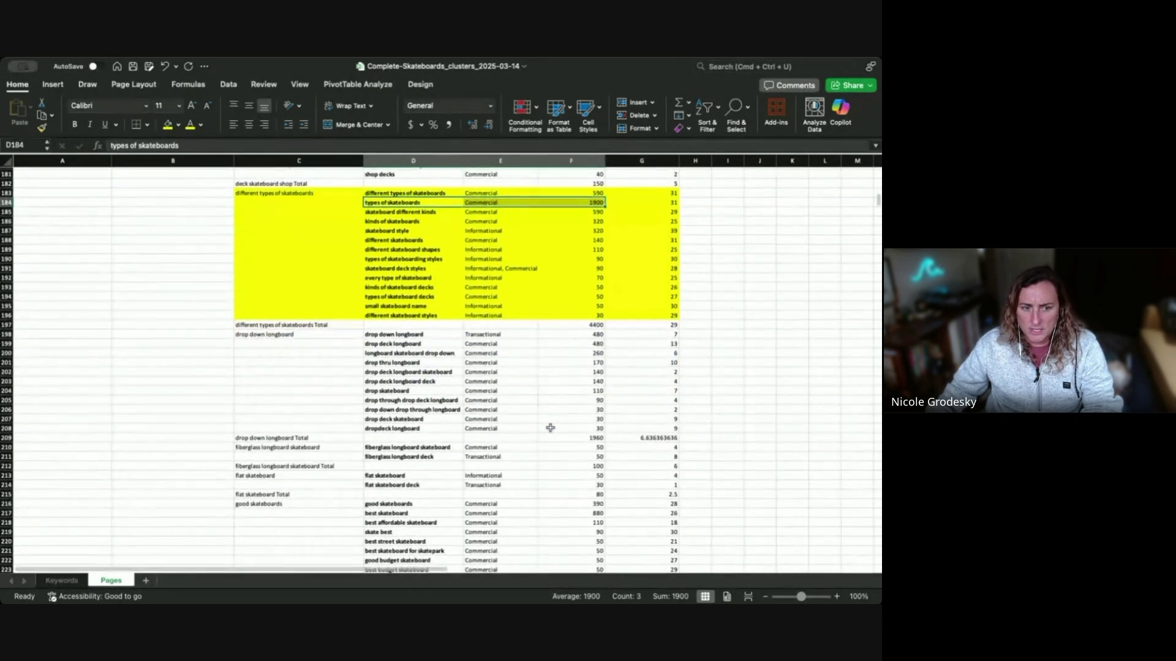
scroll(549, 427, "down", 10)
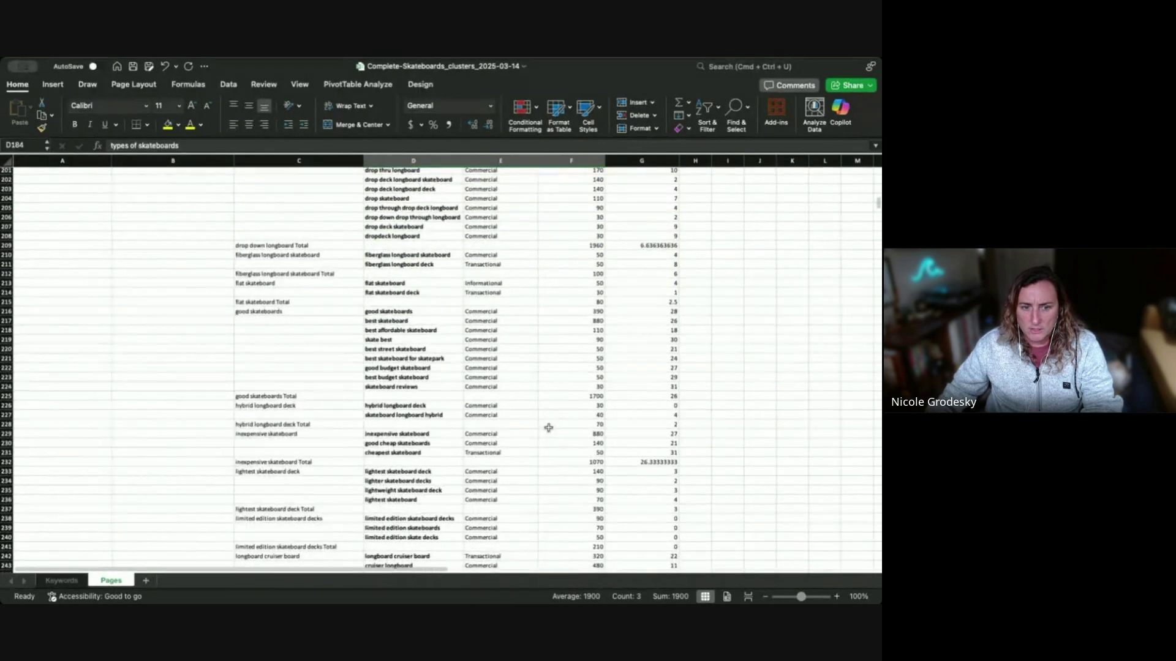
scroll(548, 428, "down", 2)
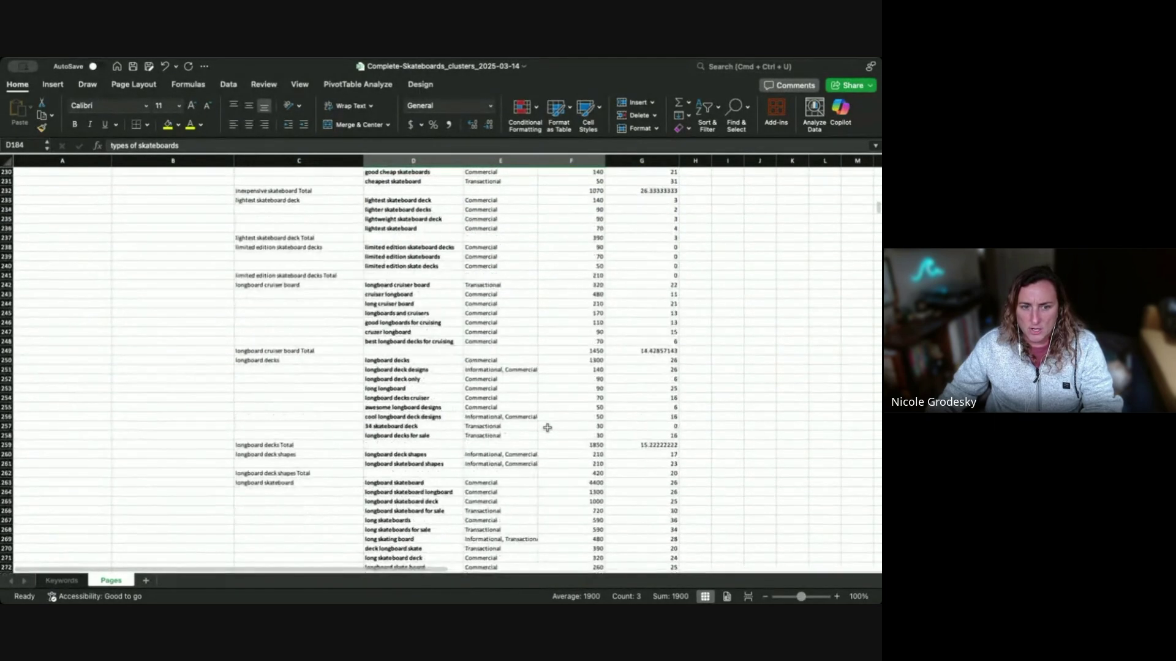
scroll(547, 428, "down", 6)
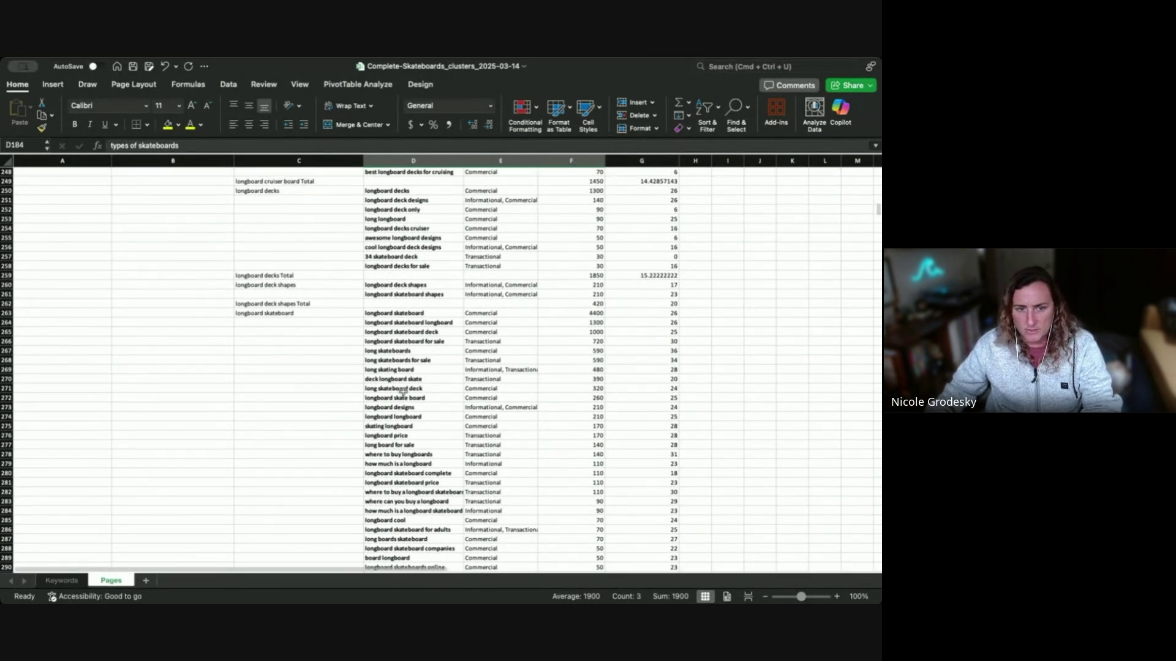
Examine the longboard skateboard cluster's keywords and volumes, selecting its first rows, C263:G276, and continue to its end
left_click_drag(309, 314, 663, 428)
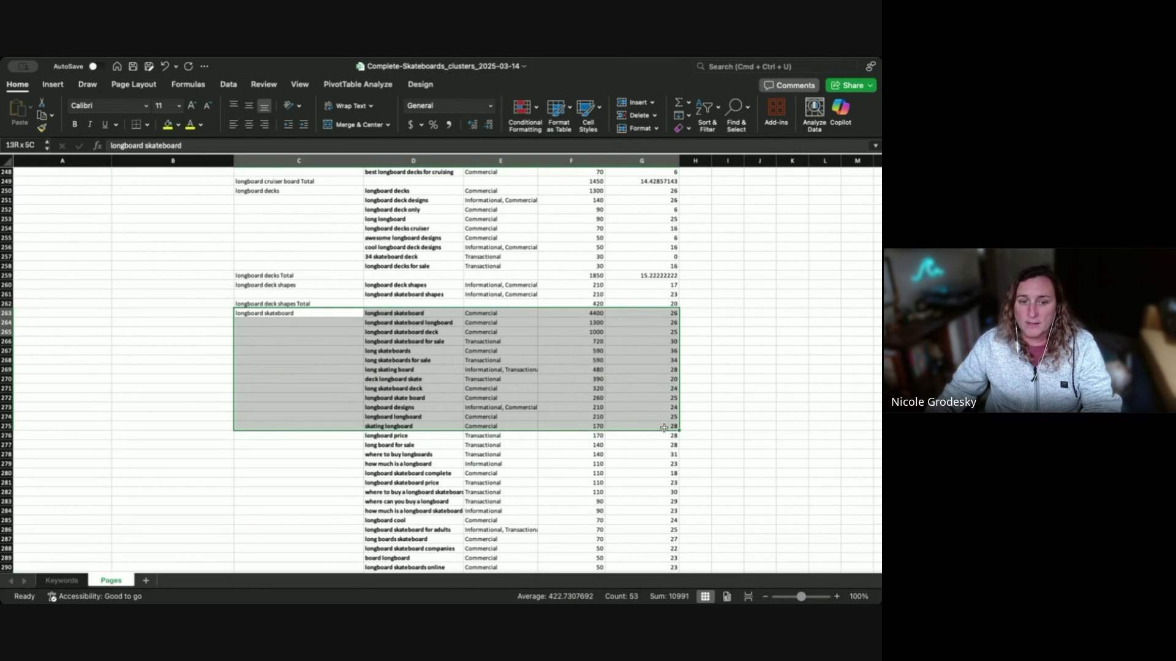
left_click_drag(663, 428, 663, 436)
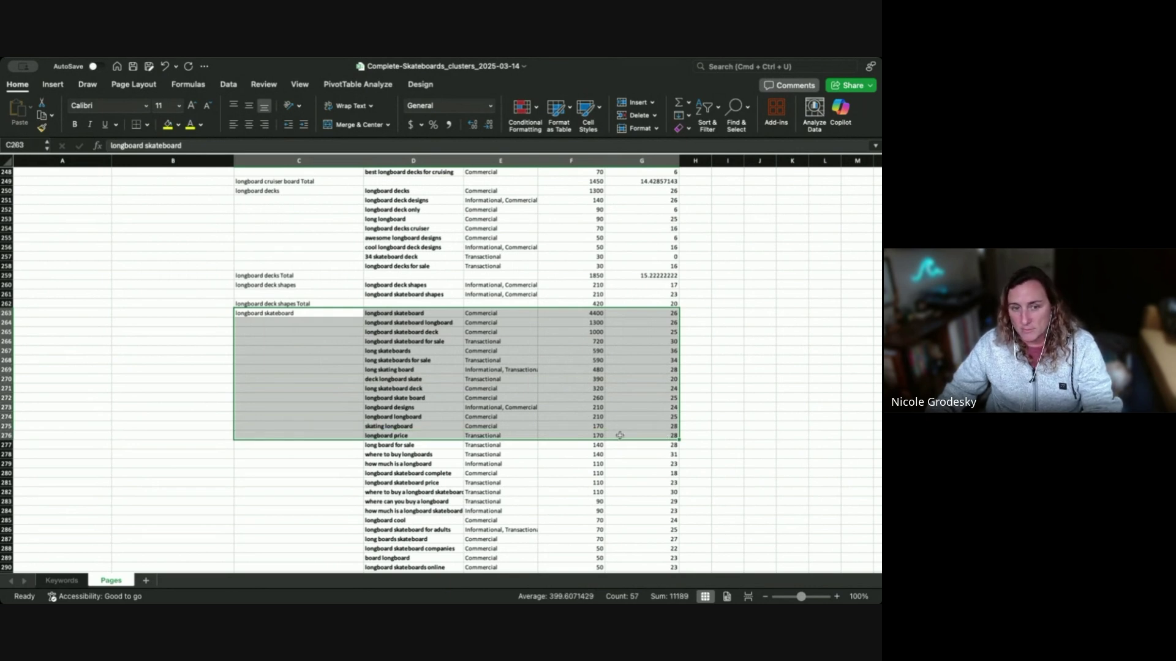
left_click(414, 404)
scroll(416, 470, "down", 7)
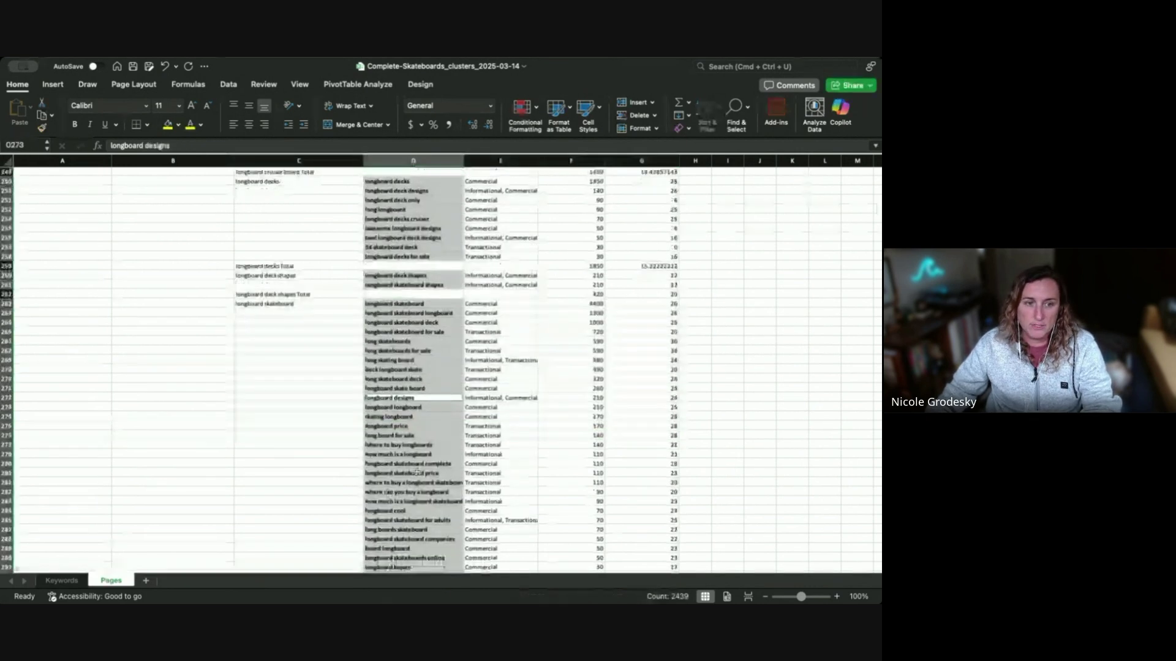
scroll(416, 470, "down", 2)
left_click(343, 462)
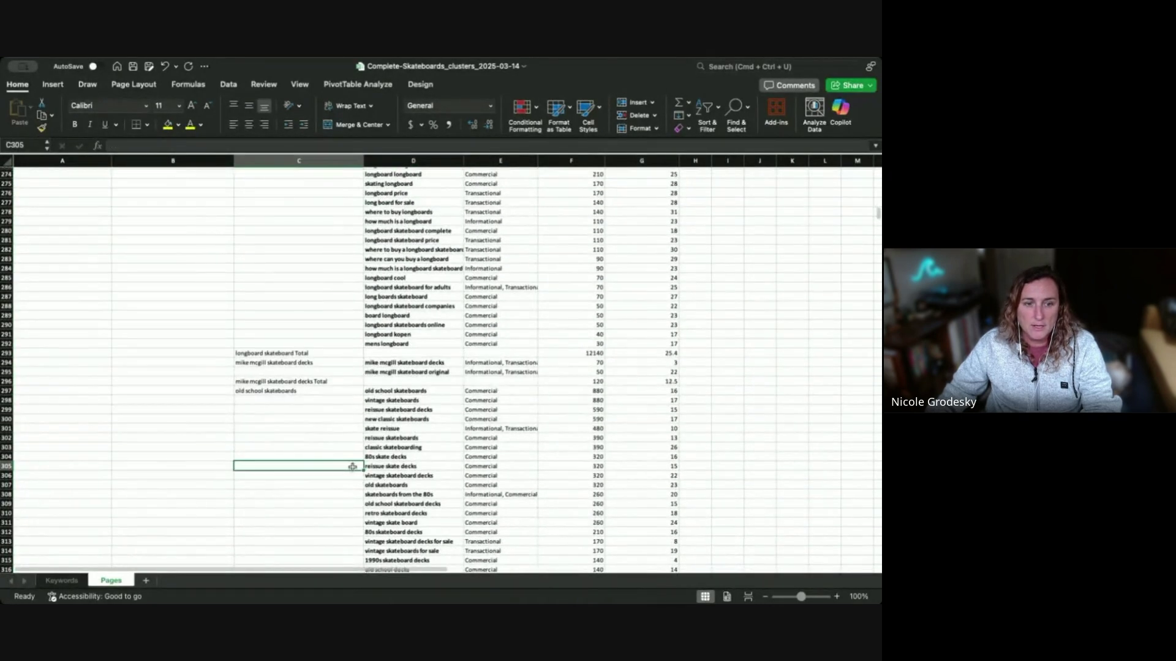
Fill the first rows of the old school skateboards cluster, cells C297:G314, with yellow
scroll(425, 457, "down", 1)
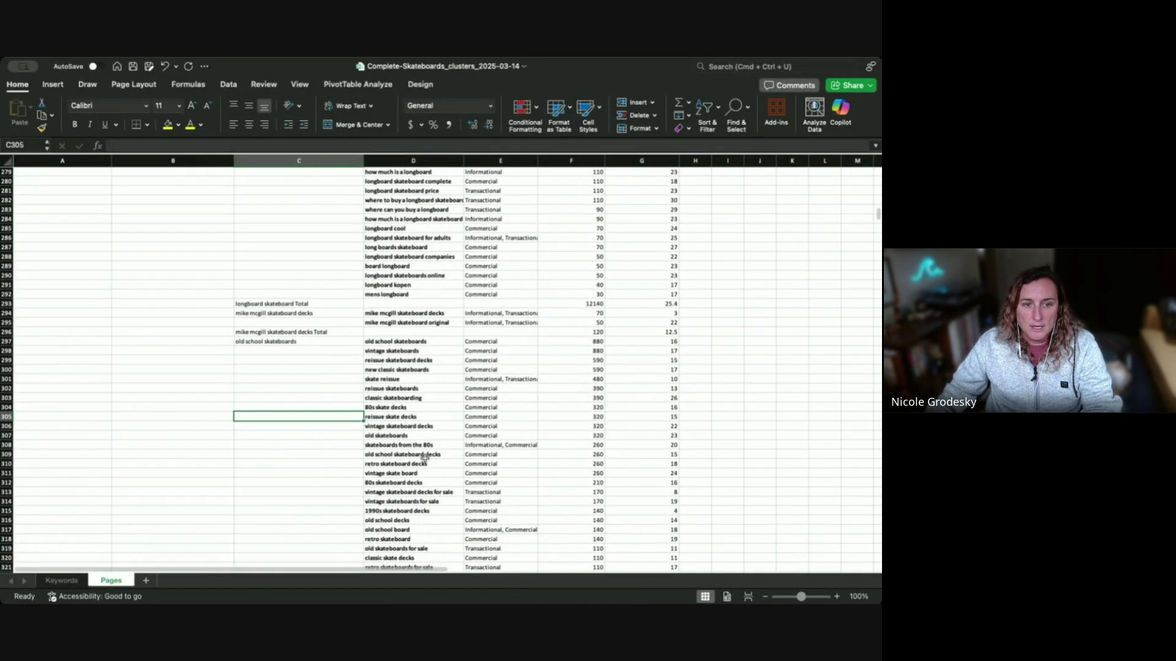
left_click(837, 597)
left_click(836, 596)
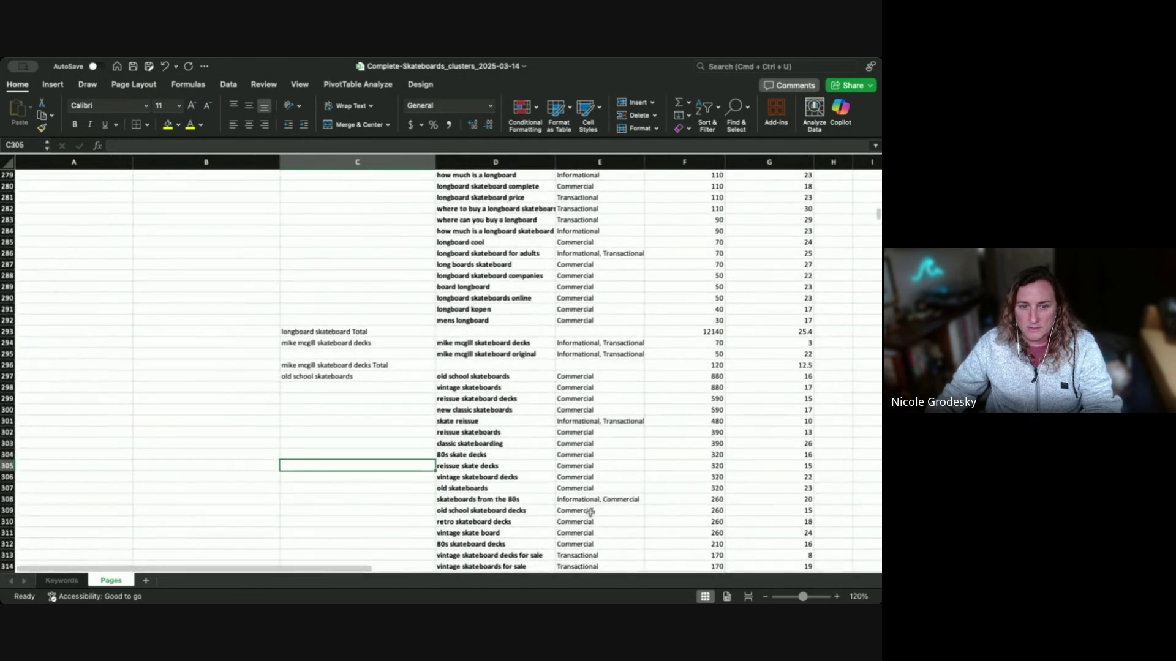
scroll(495, 487, "down", 1)
scroll(483, 486, "down", 1)
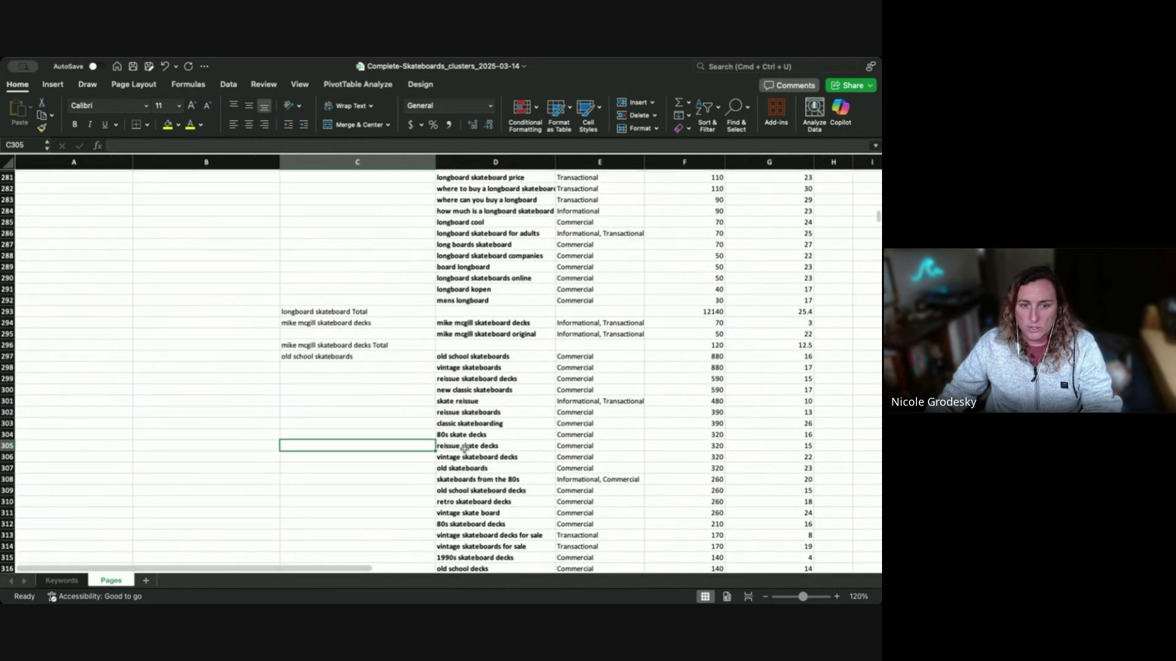
left_click(467, 447)
scroll(336, 388, "down", 5)
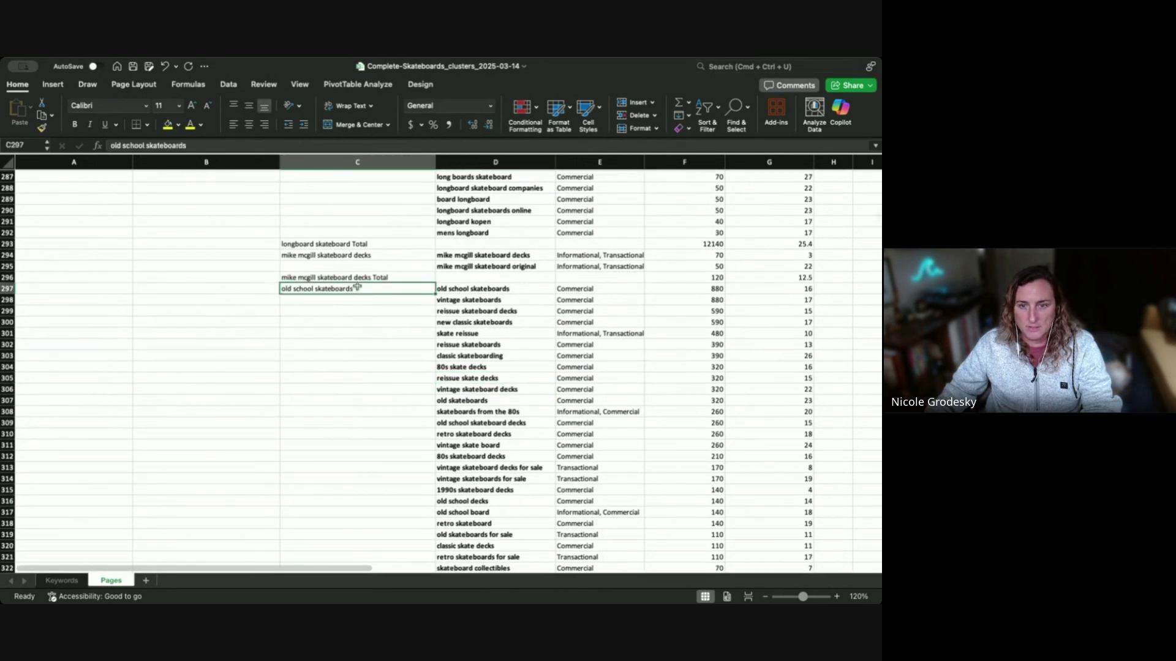
key("ctrl+space")
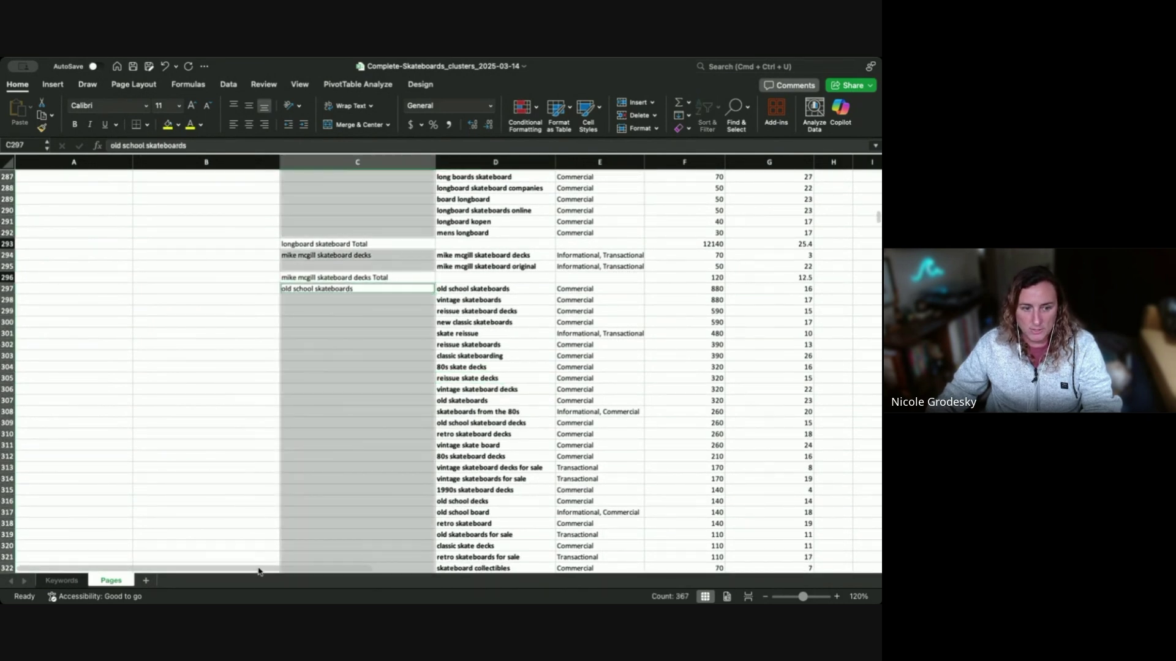
left_click_drag(1, 603, 0, 589)
left_click_drag(365, 292, 705, 476)
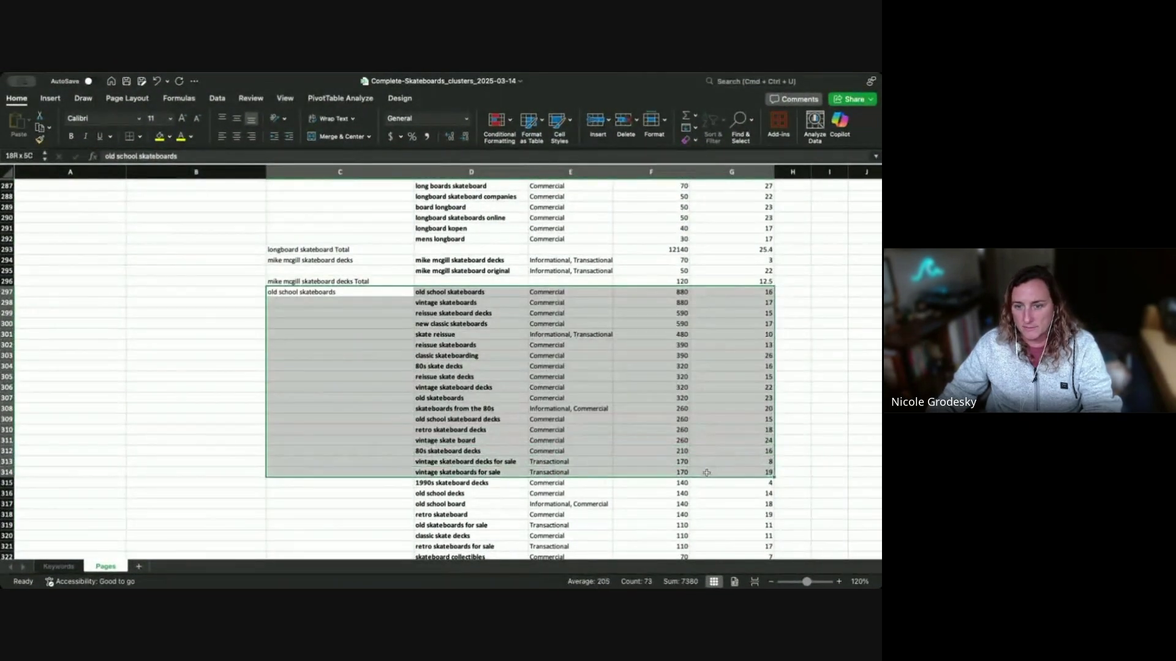
left_click(160, 137)
Review the clusters from penny and nickel board to pro skate board, and go back over the highlighted clusters above
scroll(581, 435, "down", 6)
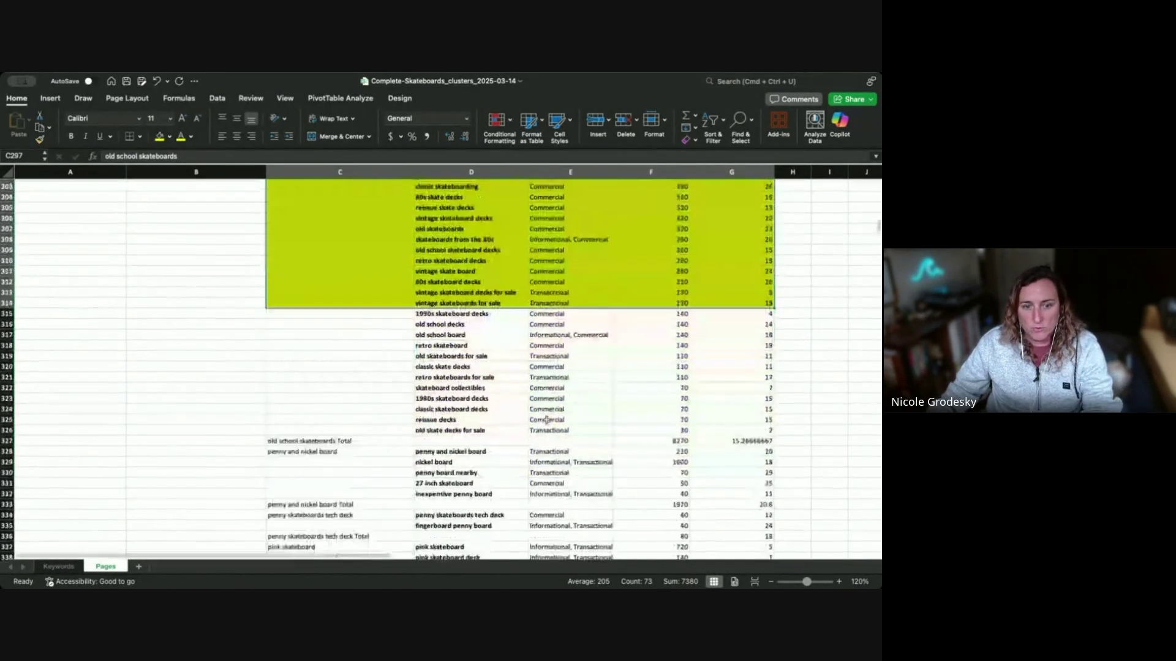
scroll(546, 420, "down", 6)
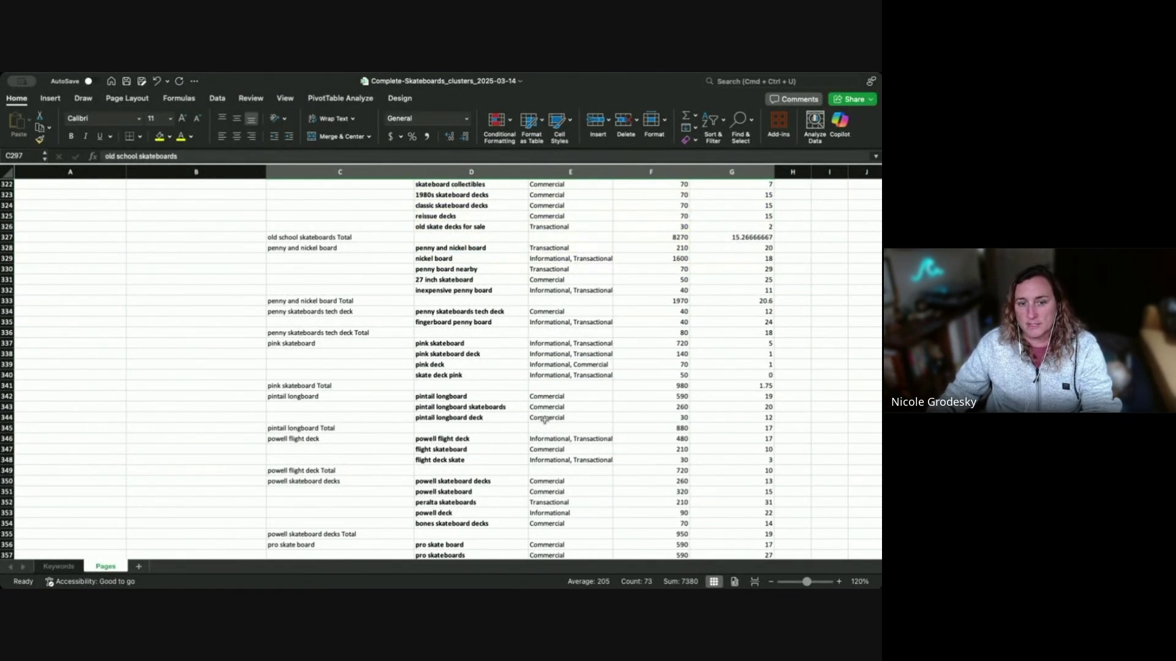
scroll(545, 420, "down", 2)
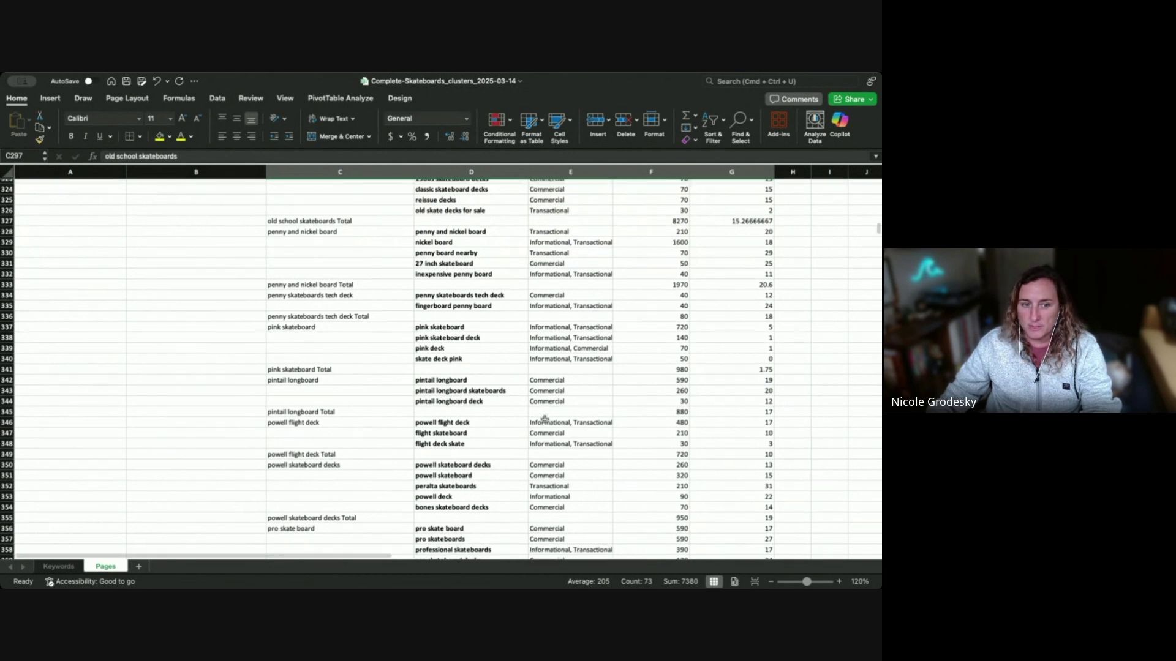
scroll(544, 420, "up", 9)
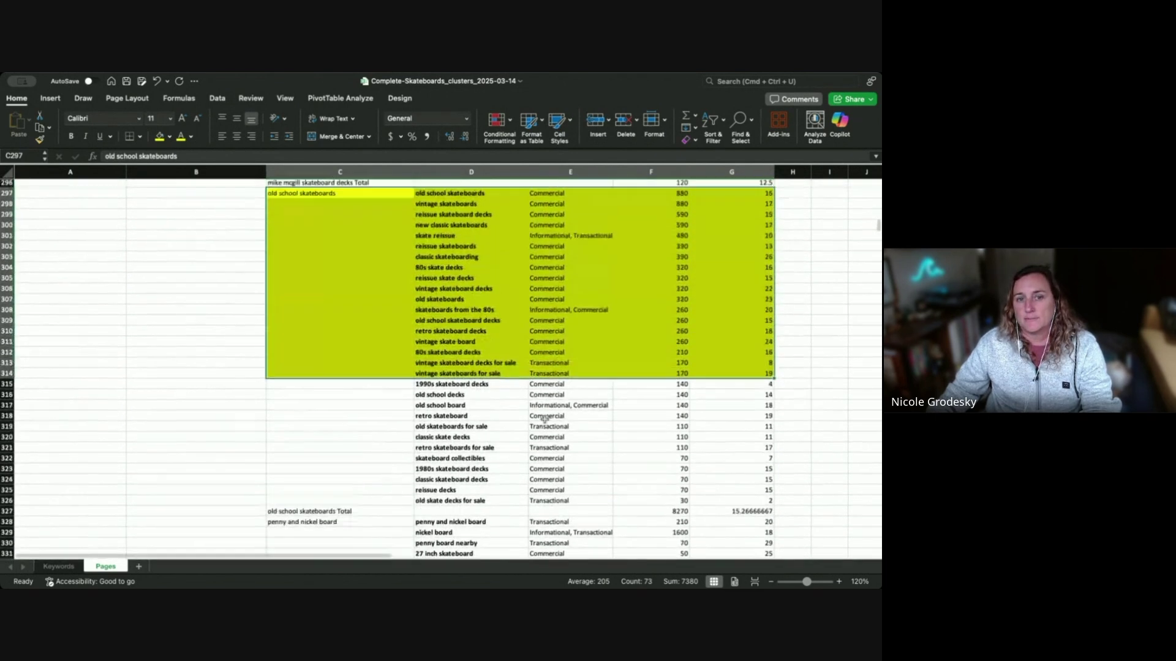
scroll(544, 420, "up", 2)
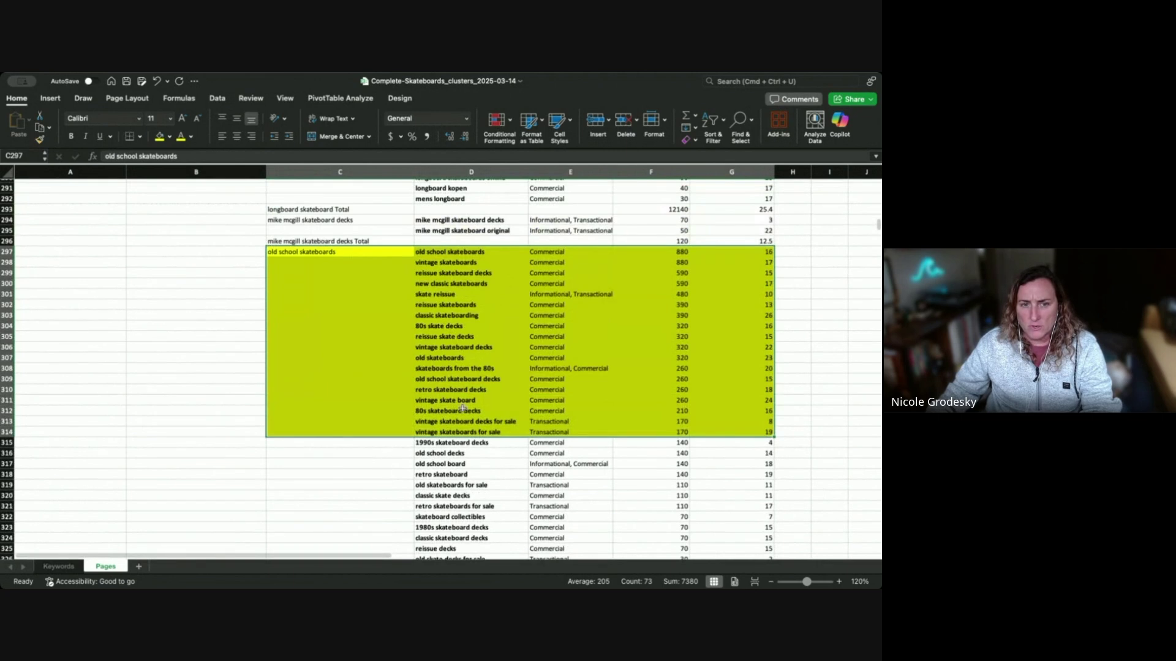
scroll(350, 293, "up", 1)
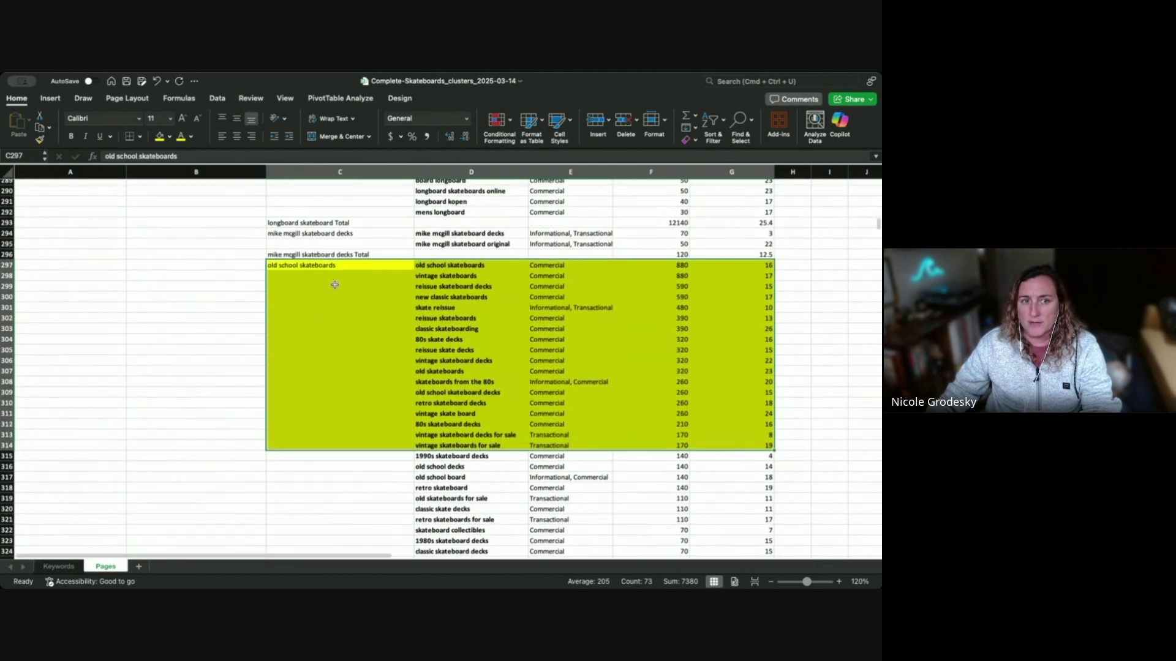
left_click(331, 264)
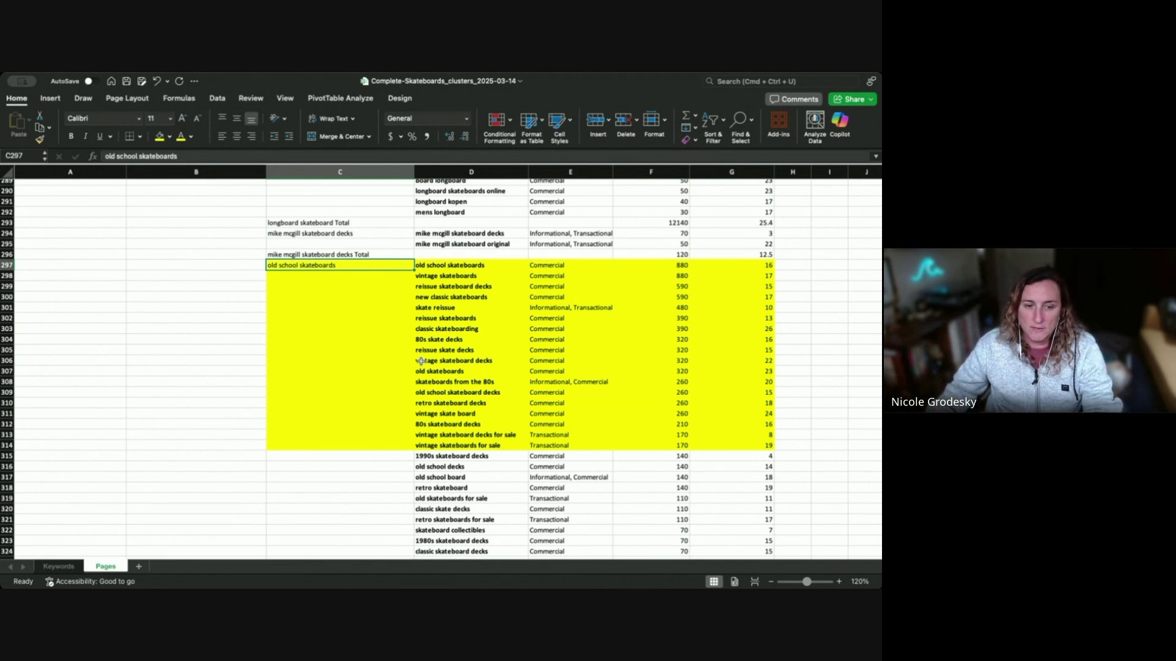
scroll(421, 361, "down", 4)
scroll(421, 361, "up", 20)
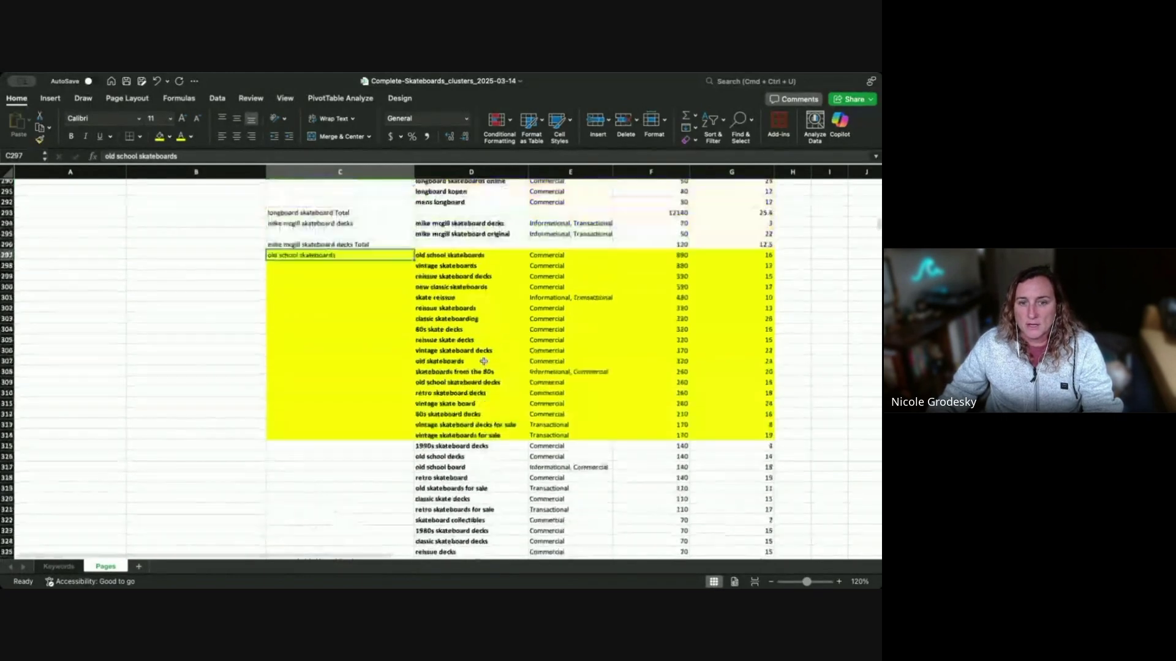
scroll(479, 361, "up", 20)
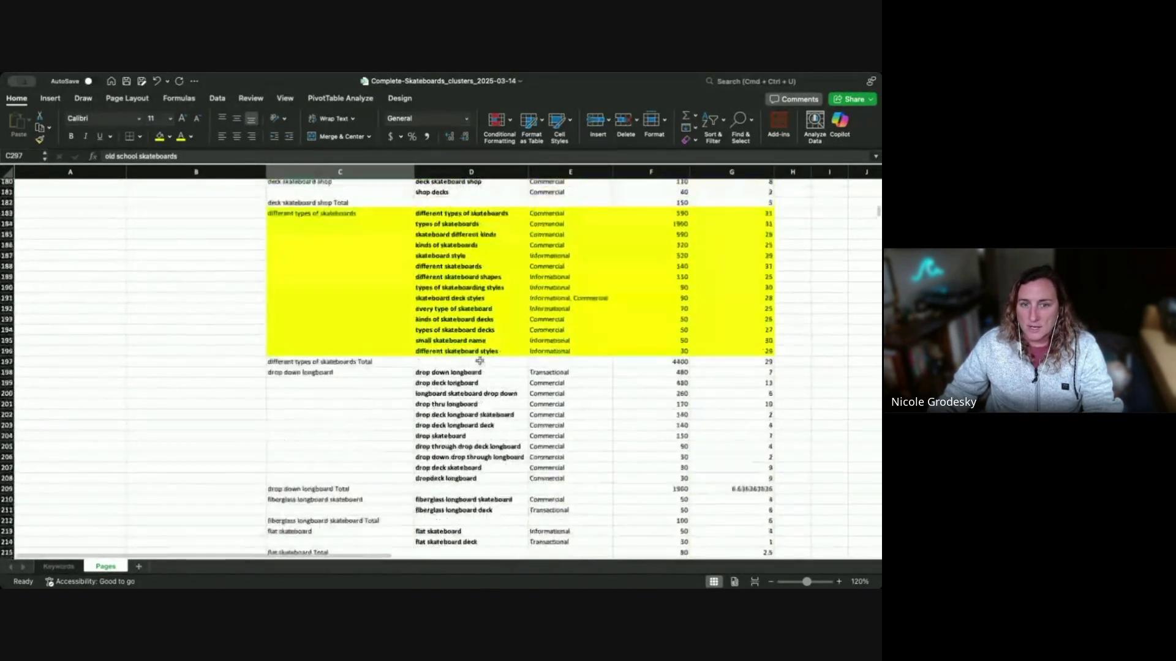
Recheck the different types of skateboards cluster, and look through the Rankings and Keyword Analysis sheets of the SEO Content Topics & Keyword Research Template workbook
scroll(479, 360, "down", 14)
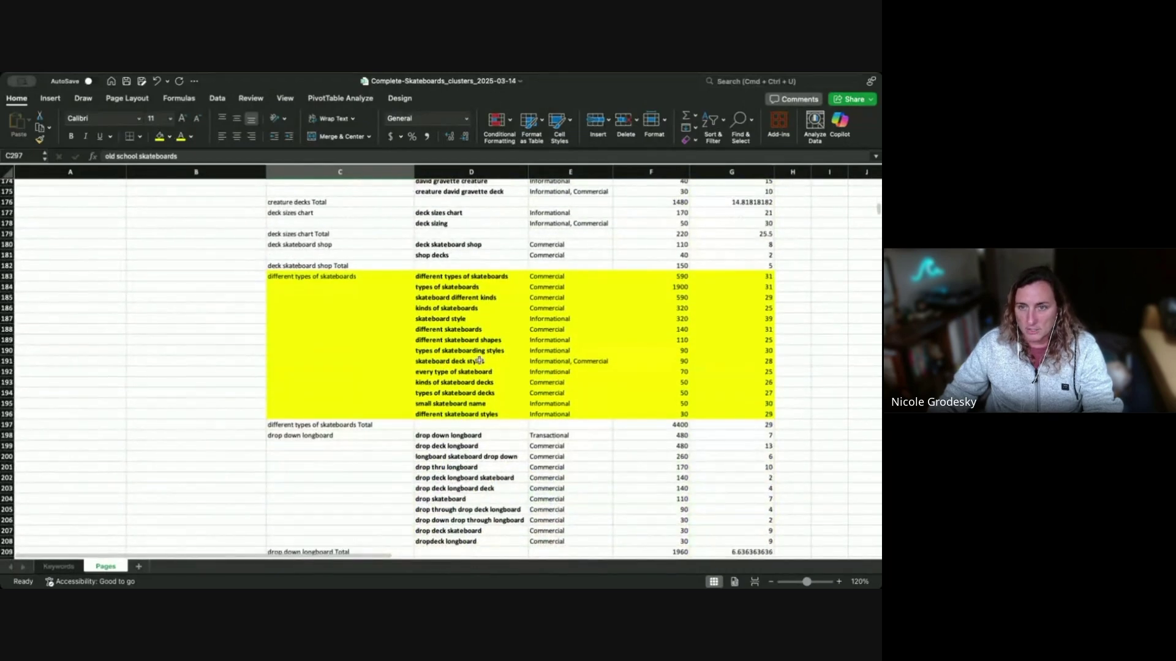
scroll(479, 360, "down", 1)
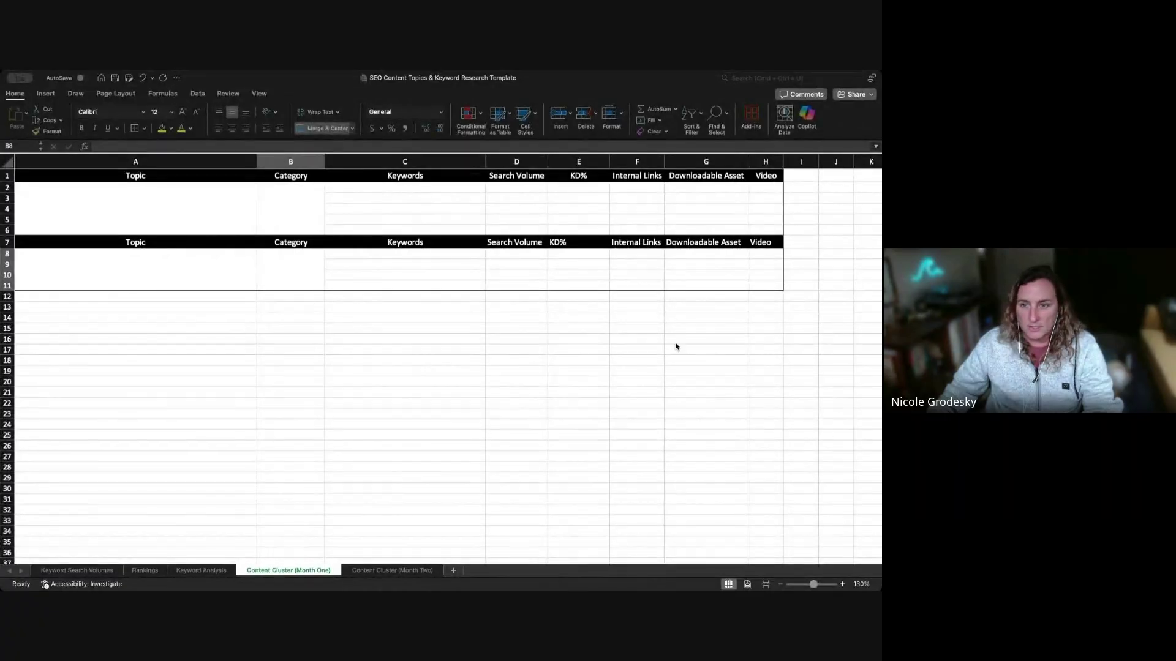
left_click(692, 345)
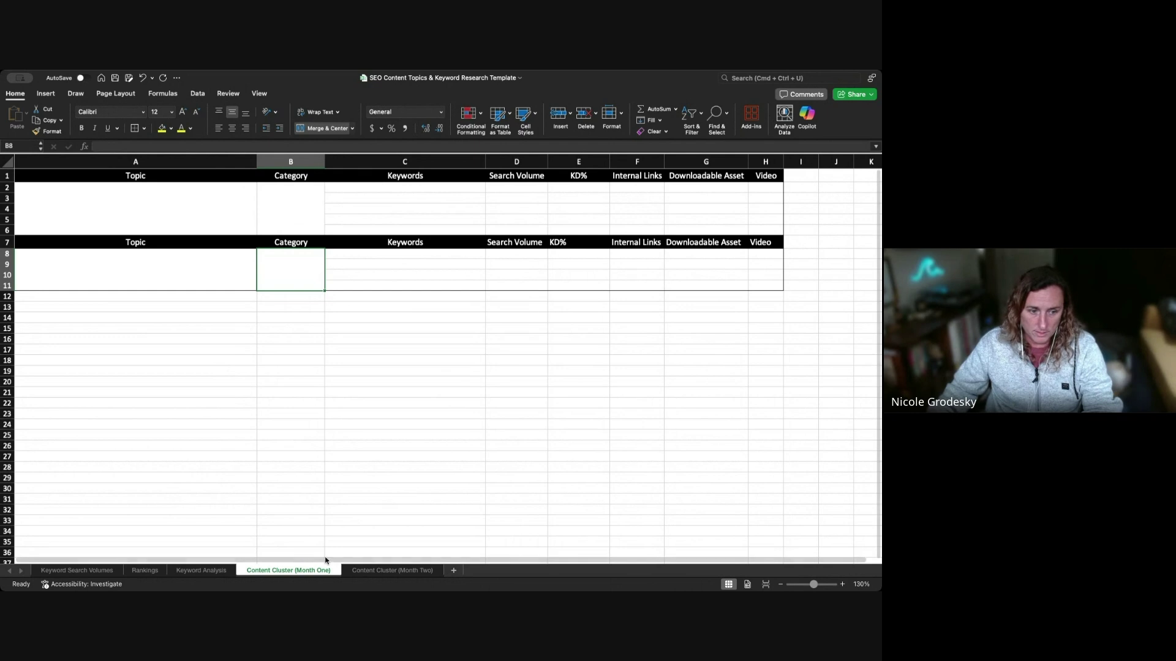
left_click(142, 571)
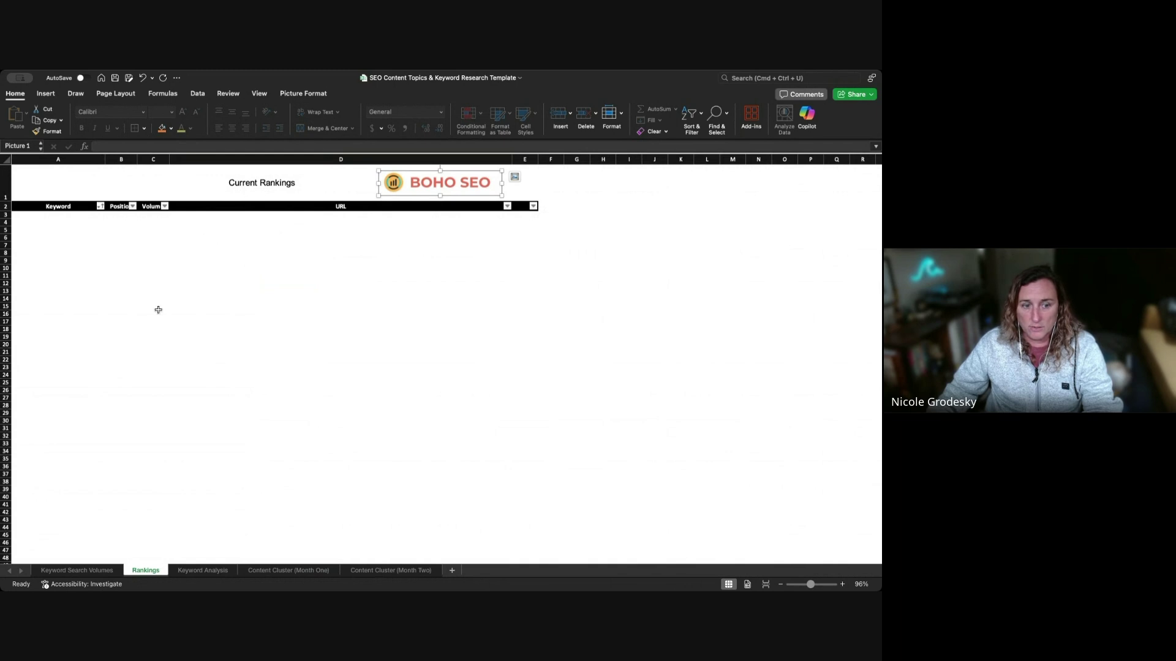
left_click(201, 571)
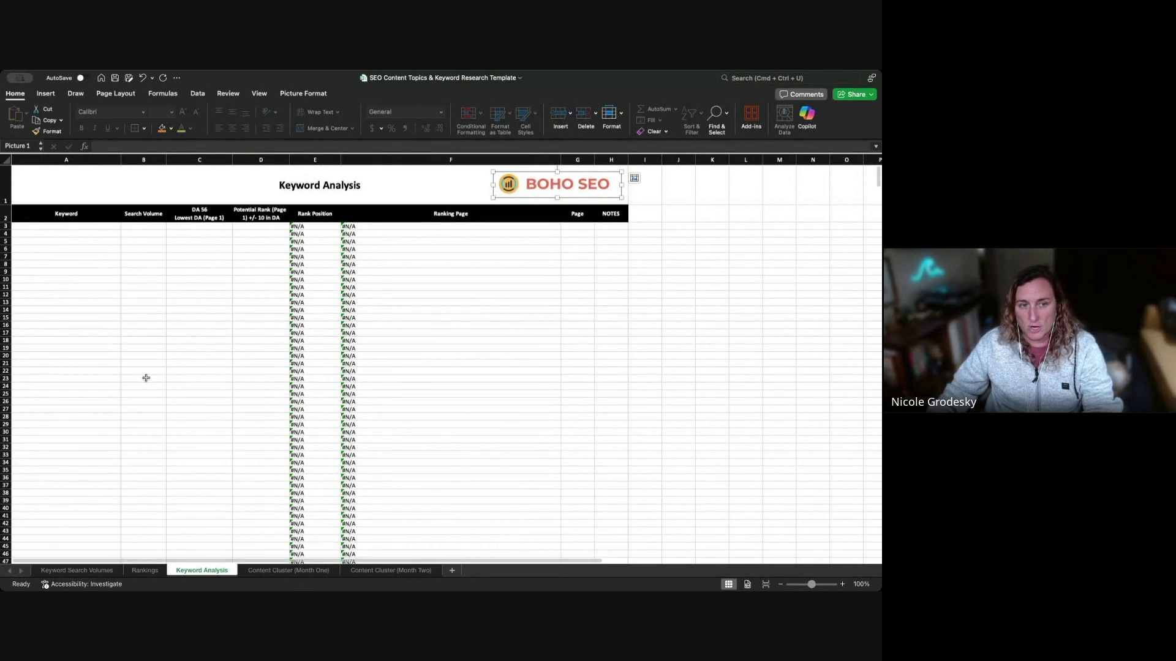
left_click(152, 570)
left_click(181, 572)
left_click(157, 572)
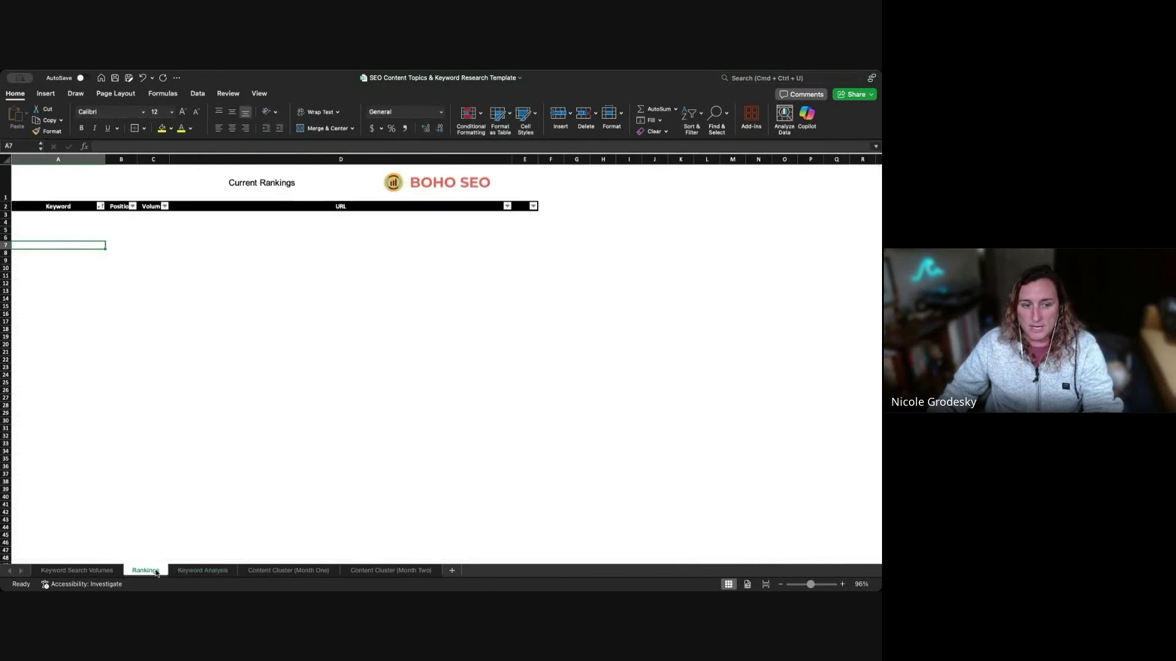
left_click(211, 572)
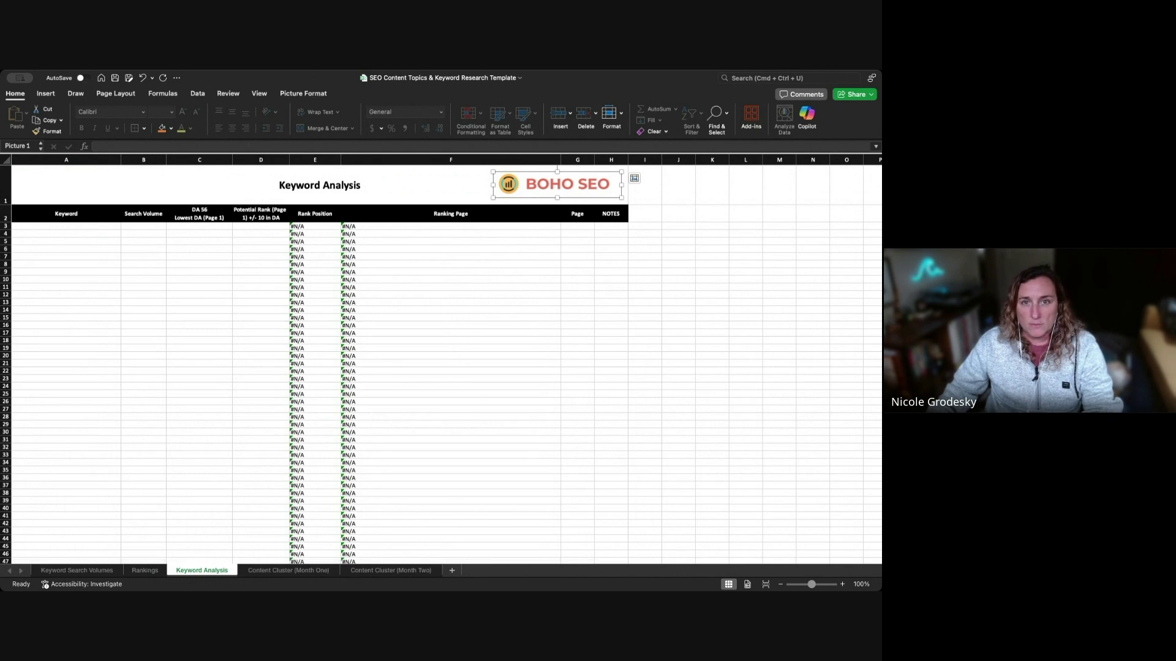
key("super+Tab")
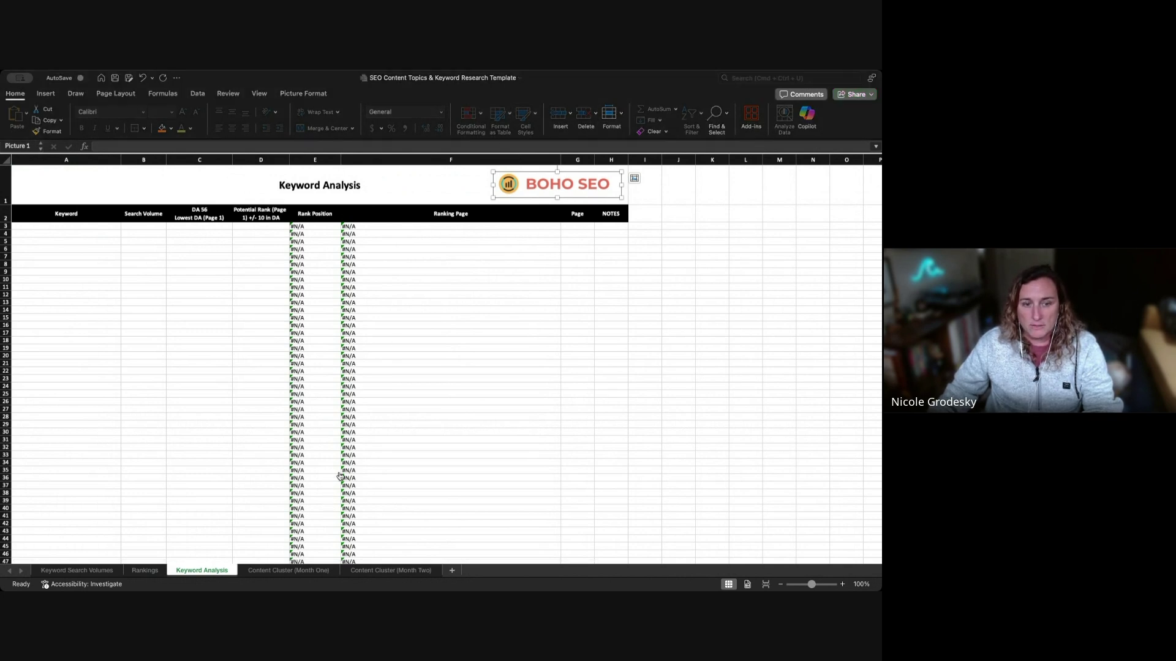
left_click(68, 207)
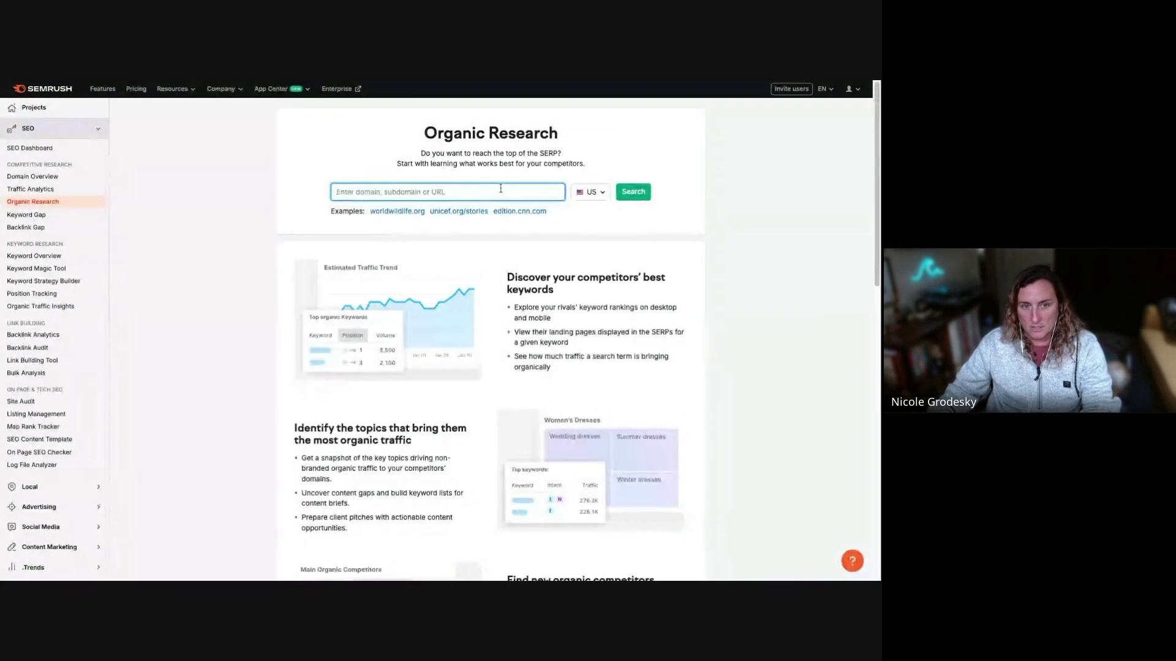
left_click(673, 83)
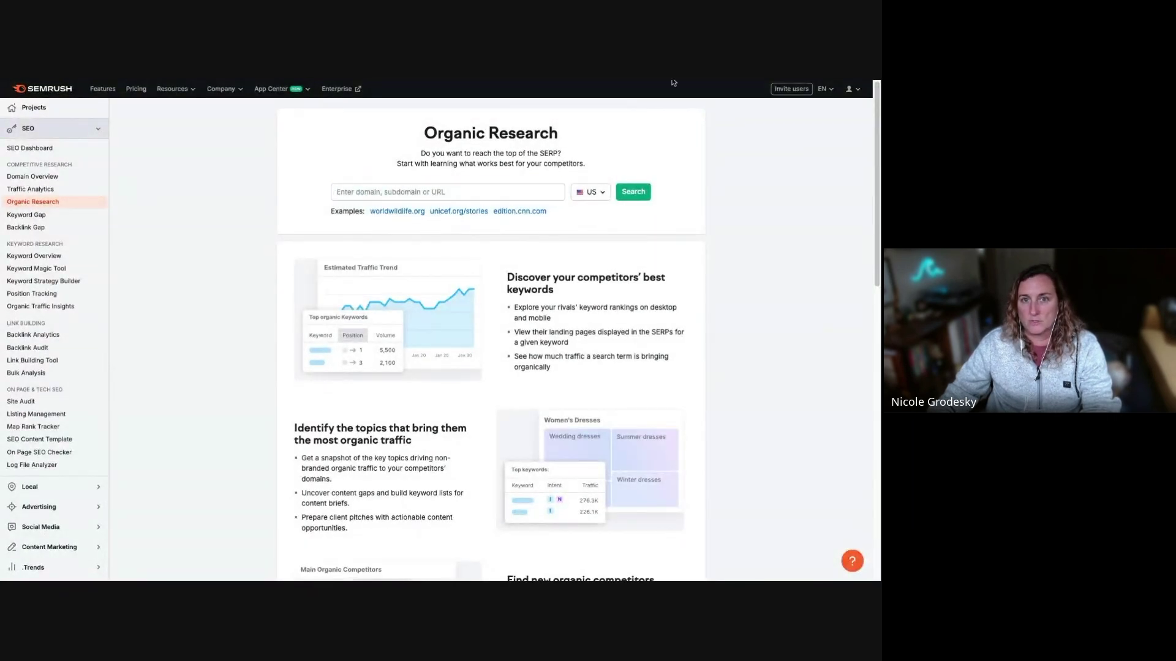
left_click(447, 192)
type("https://soulgrind.com/")
left_click(634, 194)
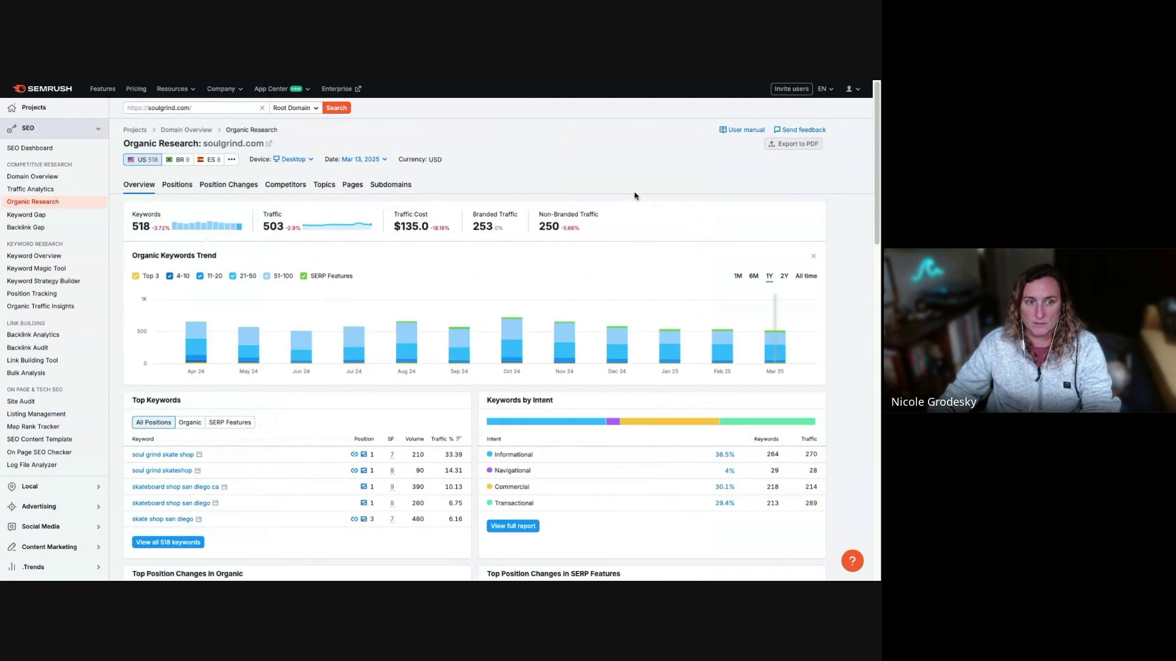
Export all of soulgrind.com's organic search positions as an Excel file
left_click(177, 186)
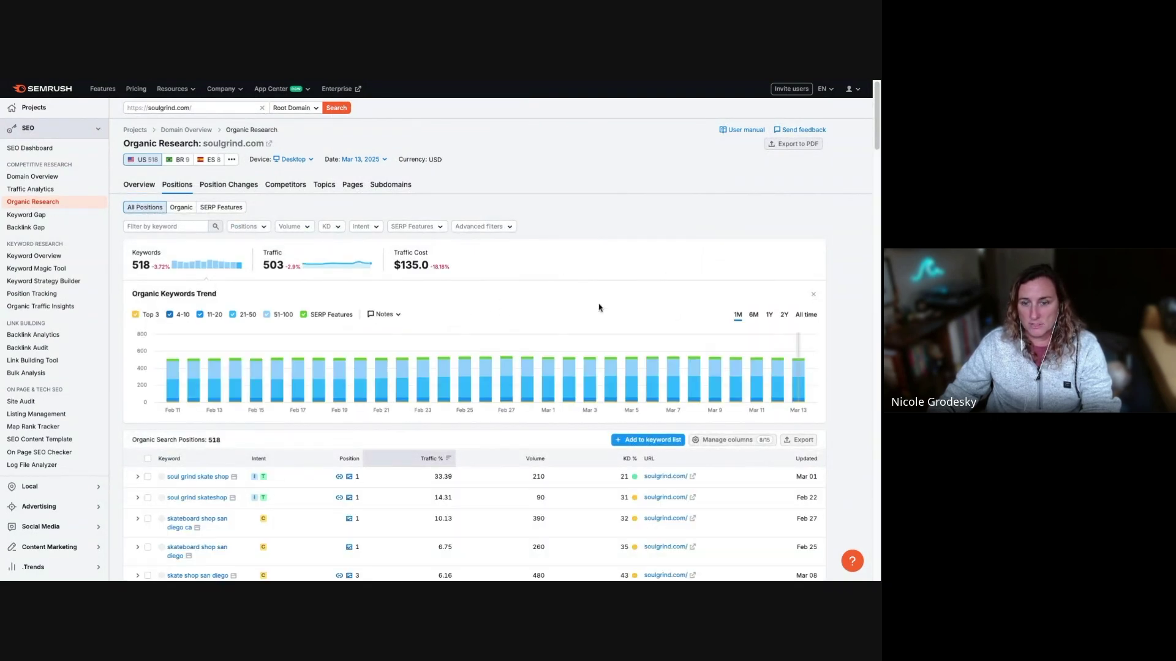
scroll(597, 306, "down", 1)
left_click(772, 427)
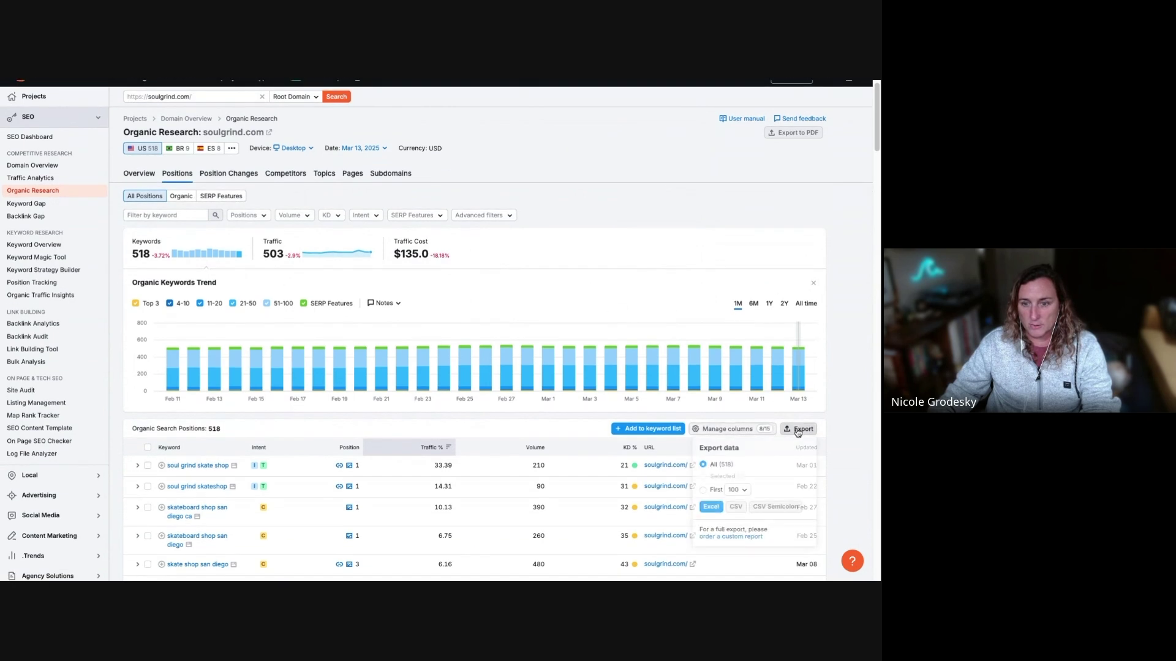
left_click(715, 515)
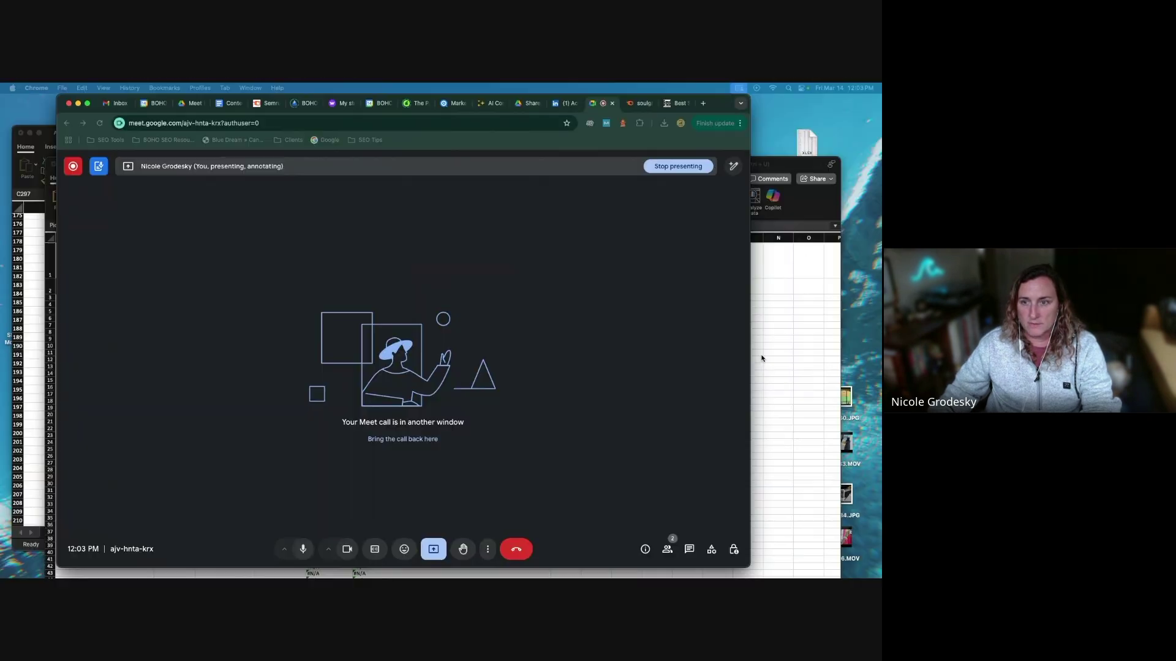
Rearrange the template workbook's window, review the highlighted skateboard designs and types clusters in the clusters workbook, and return to the Keyword Analysis sheet
left_click(761, 357)
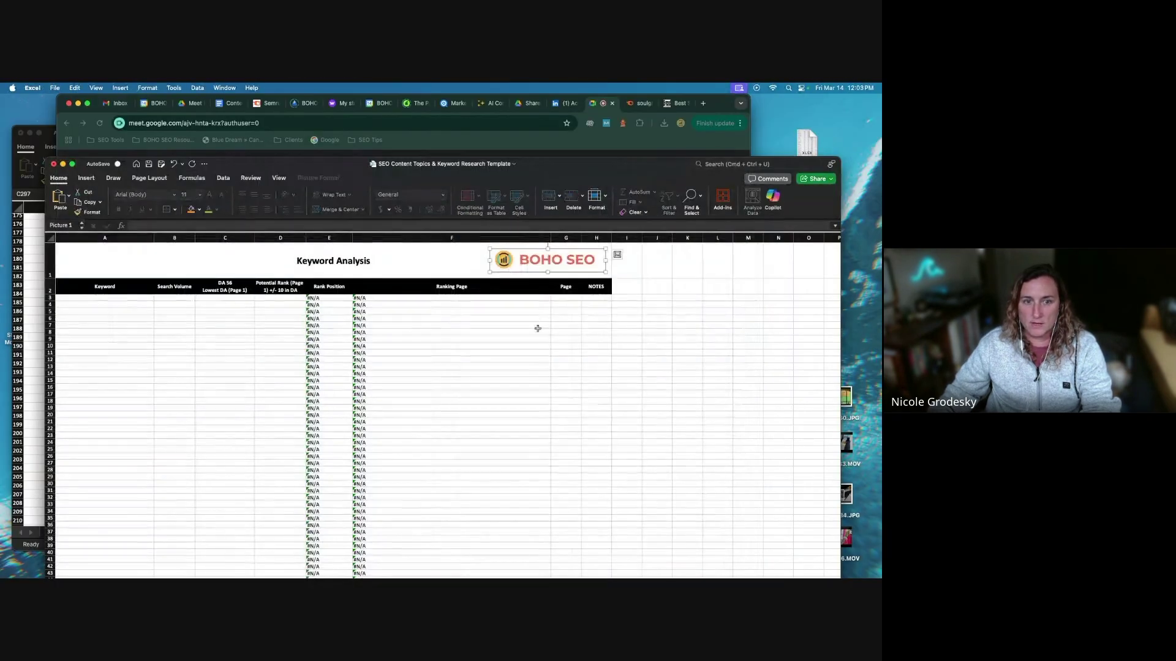
left_click_drag(593, 169, 620, 117)
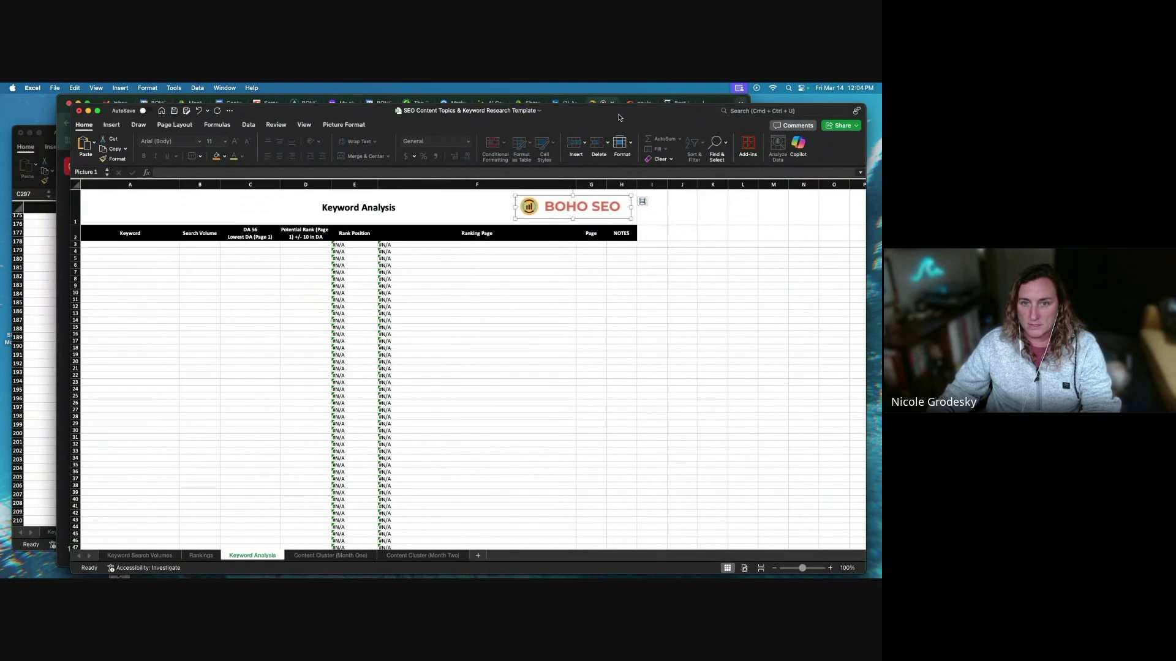
left_click(43, 428)
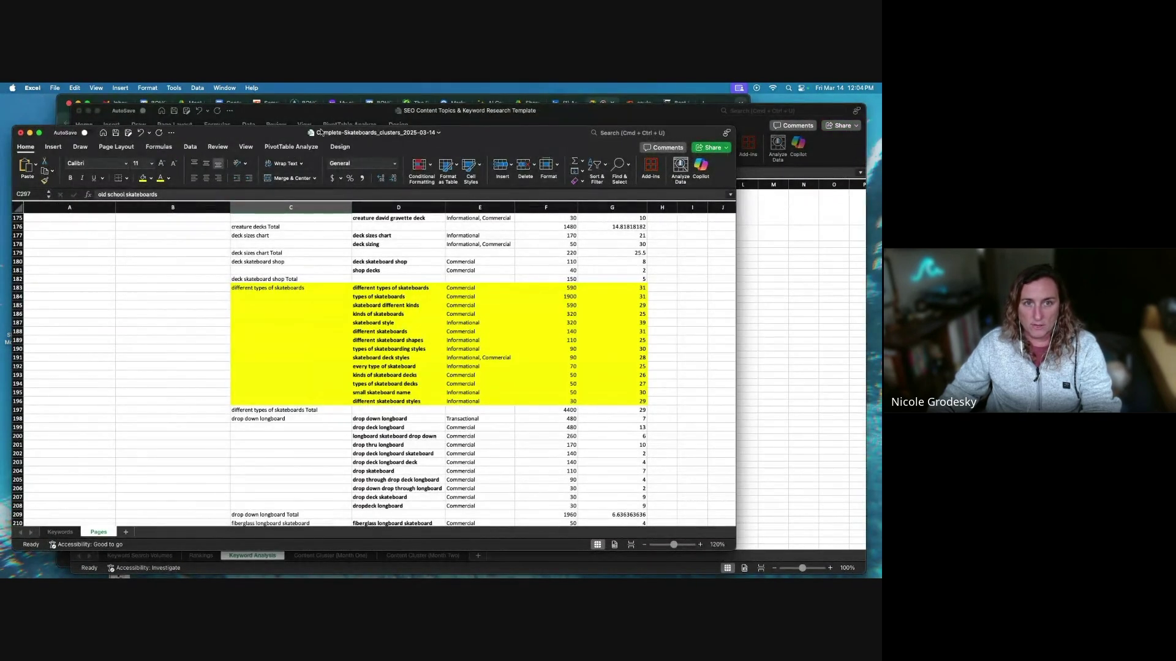
scroll(124, 379, "up", 15)
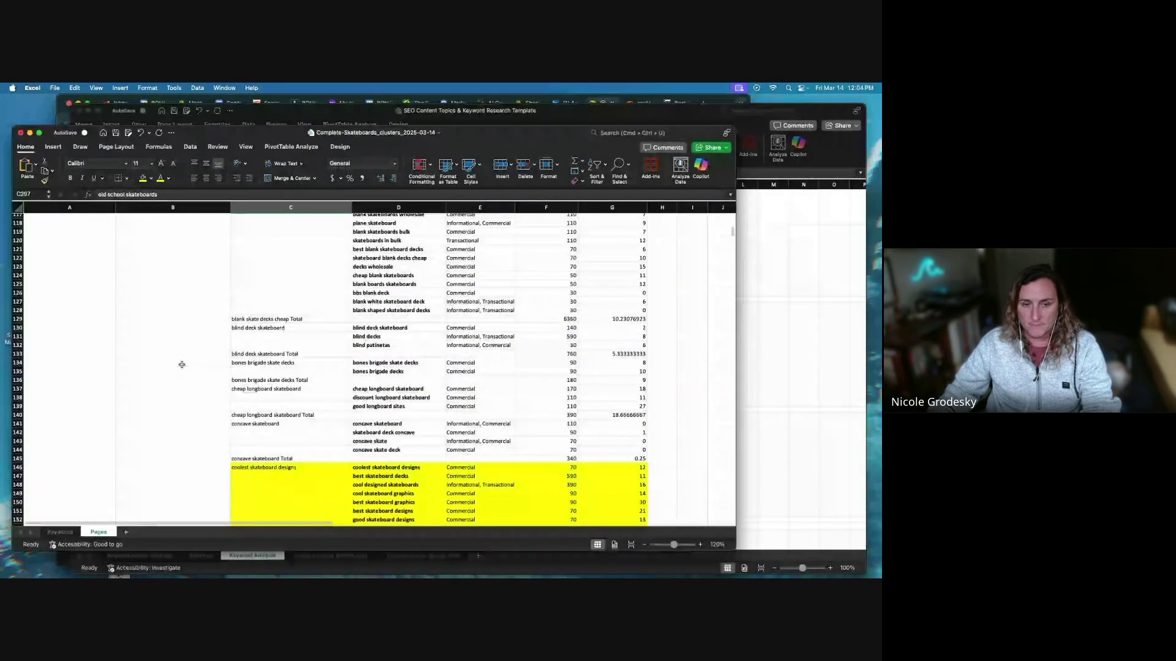
scroll(182, 365, "down", 9)
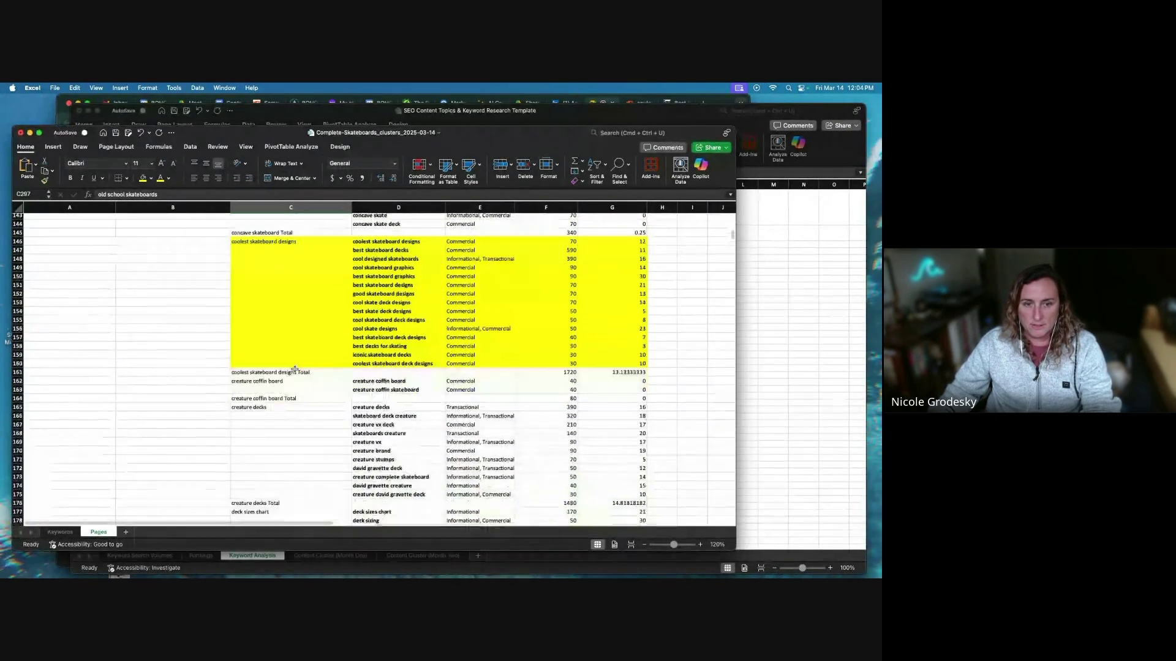
scroll(294, 369, "down", 6)
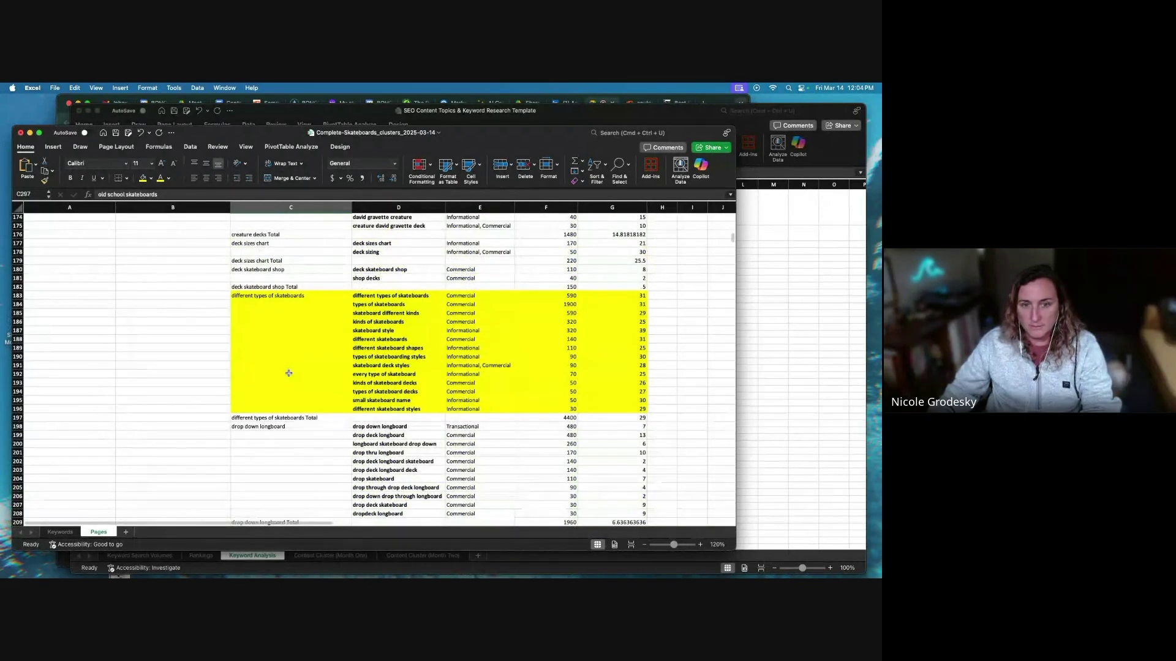
left_click(759, 315)
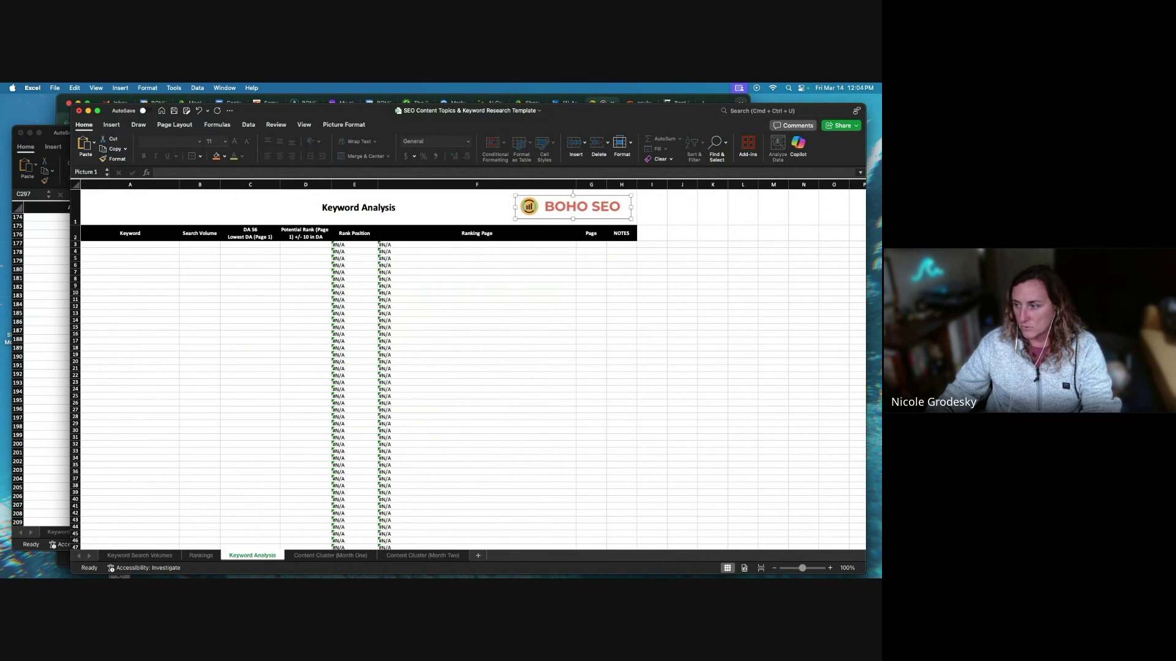
key("super+grave")
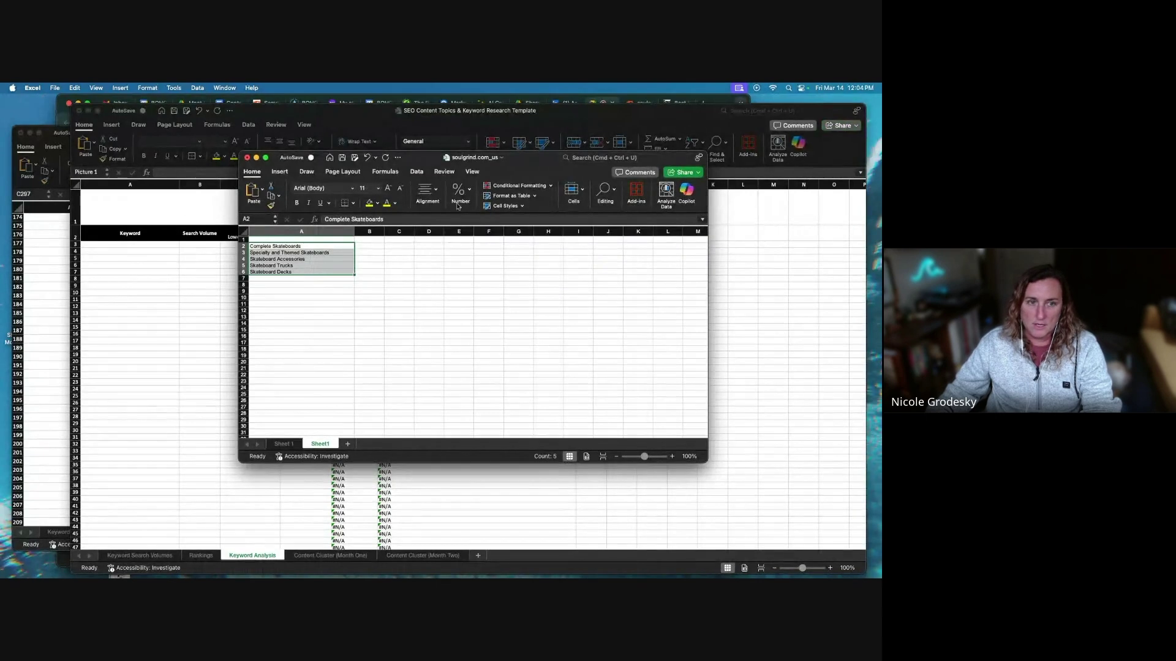
left_click(247, 158)
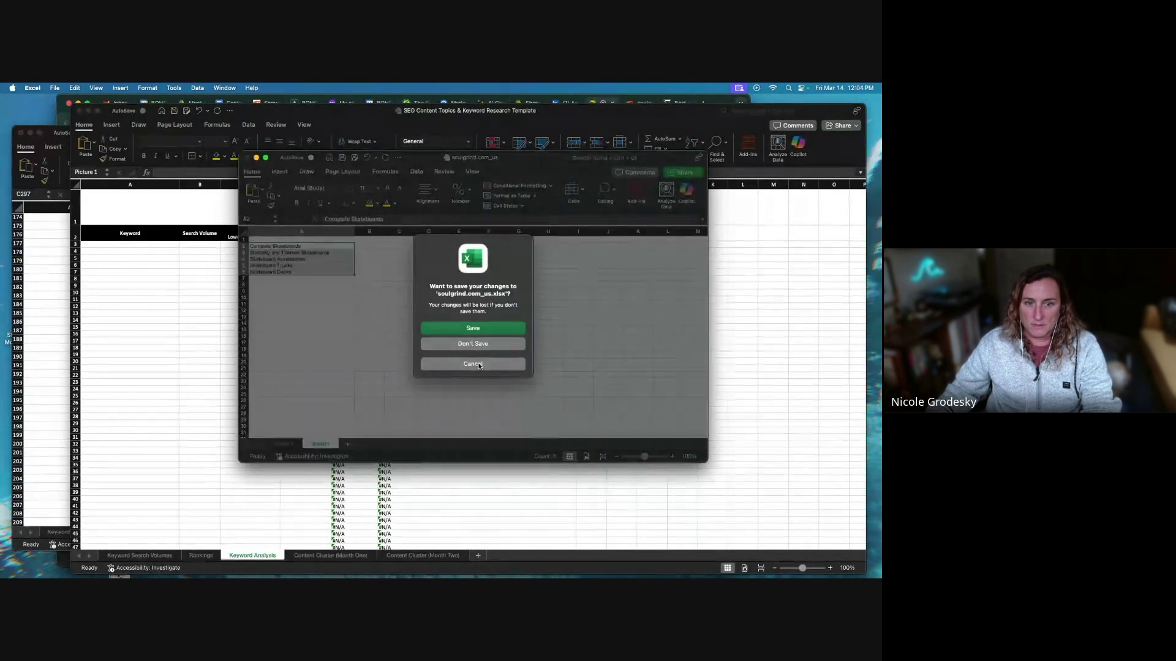
left_click(479, 361)
left_click(756, 417)
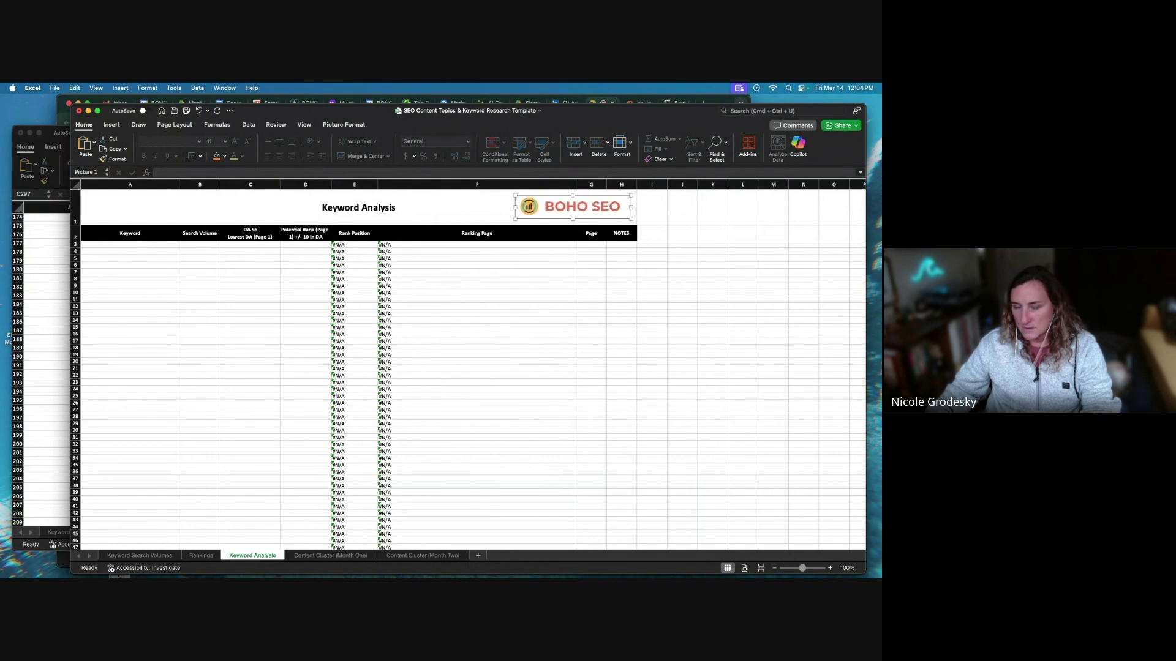
Open the exported soulgrind.com organic positions workbook, arrange its window over the template and widen its Keyword column
left_click_drag(605, 440, 788, 550)
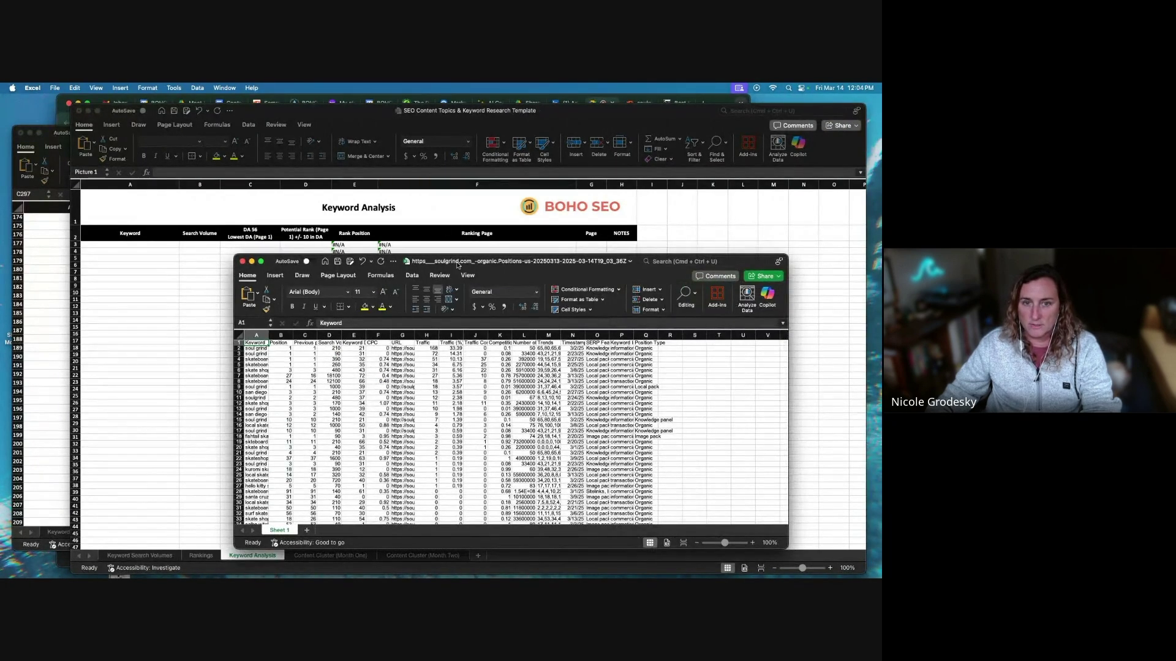
left_click_drag(457, 265, 417, 175)
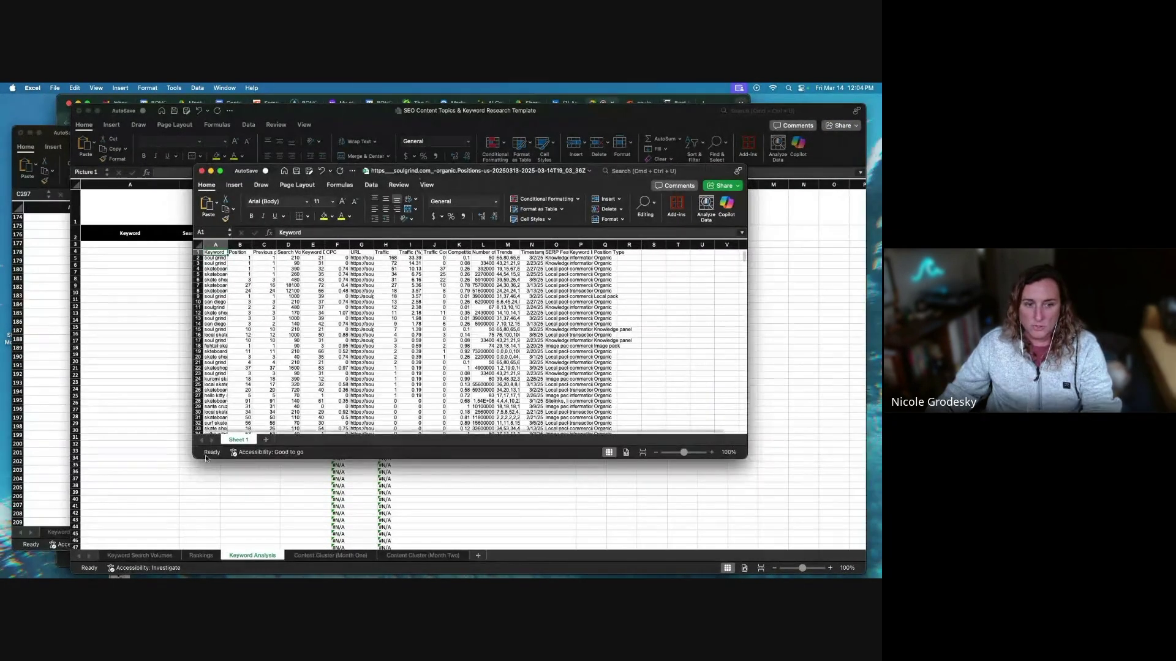
left_click_drag(181, 468, 144, 506)
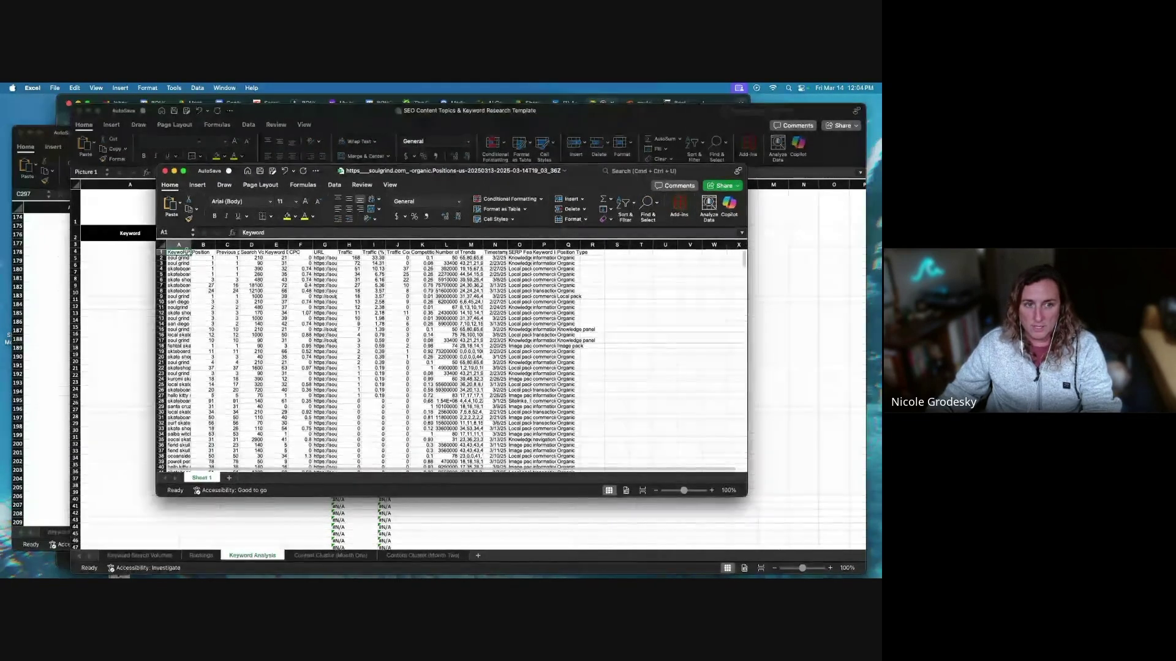
left_click_drag(191, 246, 207, 246)
left_click(187, 275)
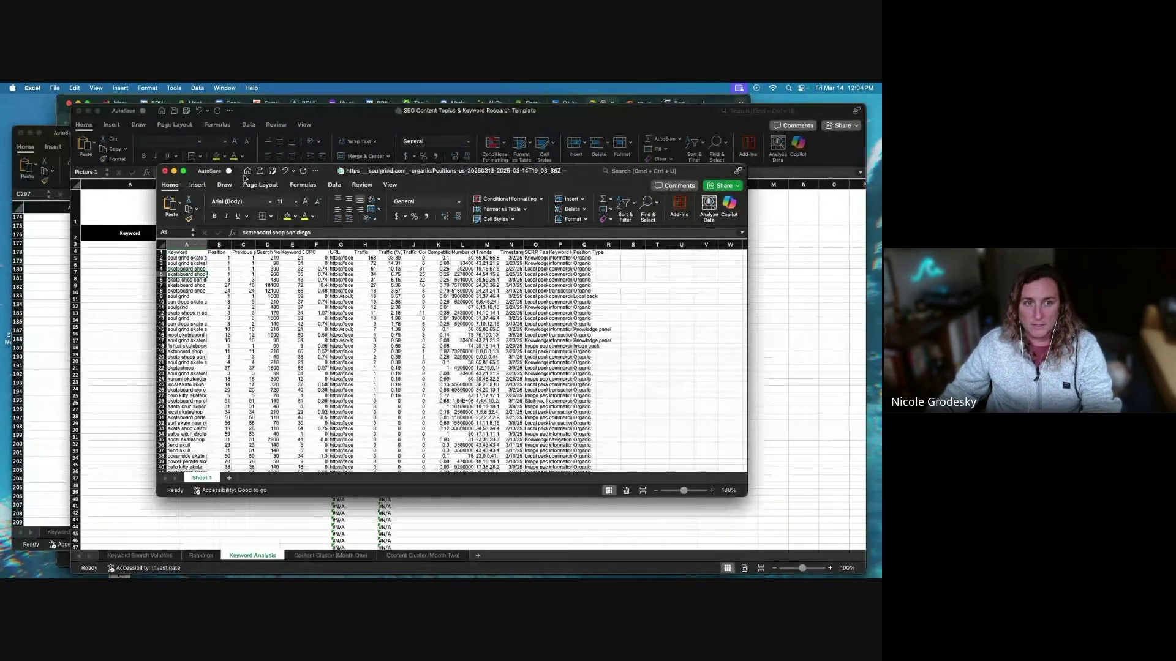
left_click_drag(462, 171, 258, 242)
Label the blank header in cell E2 of the template's Rankings sheet as KD%
left_click(263, 209)
left_click(201, 555)
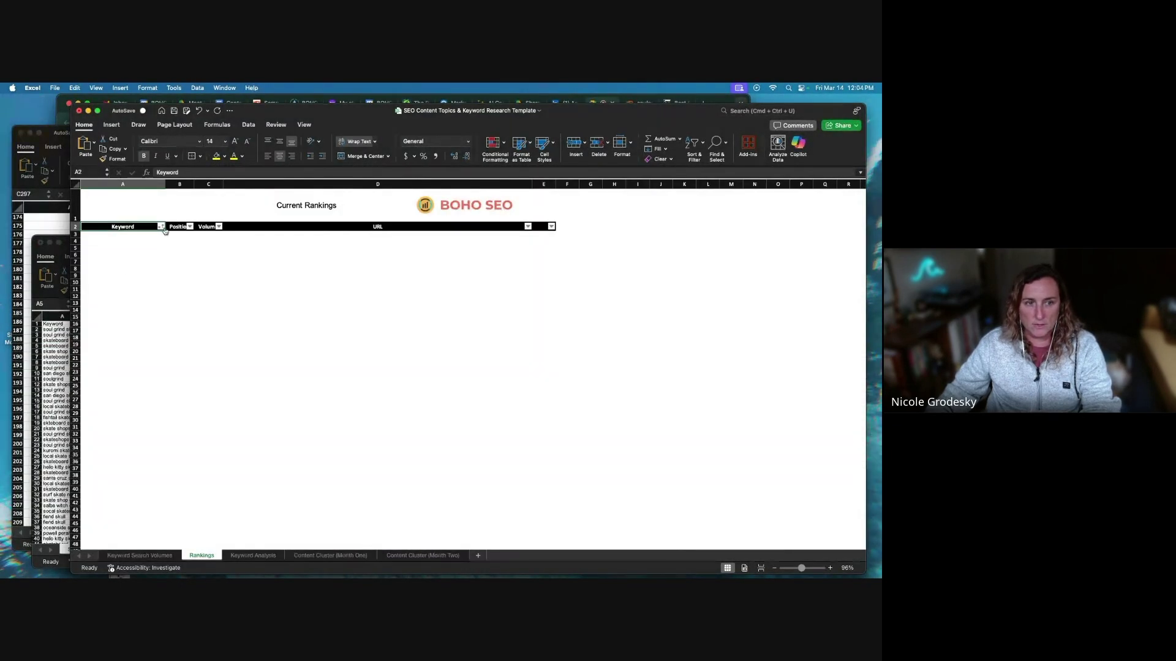
left_click(277, 226)
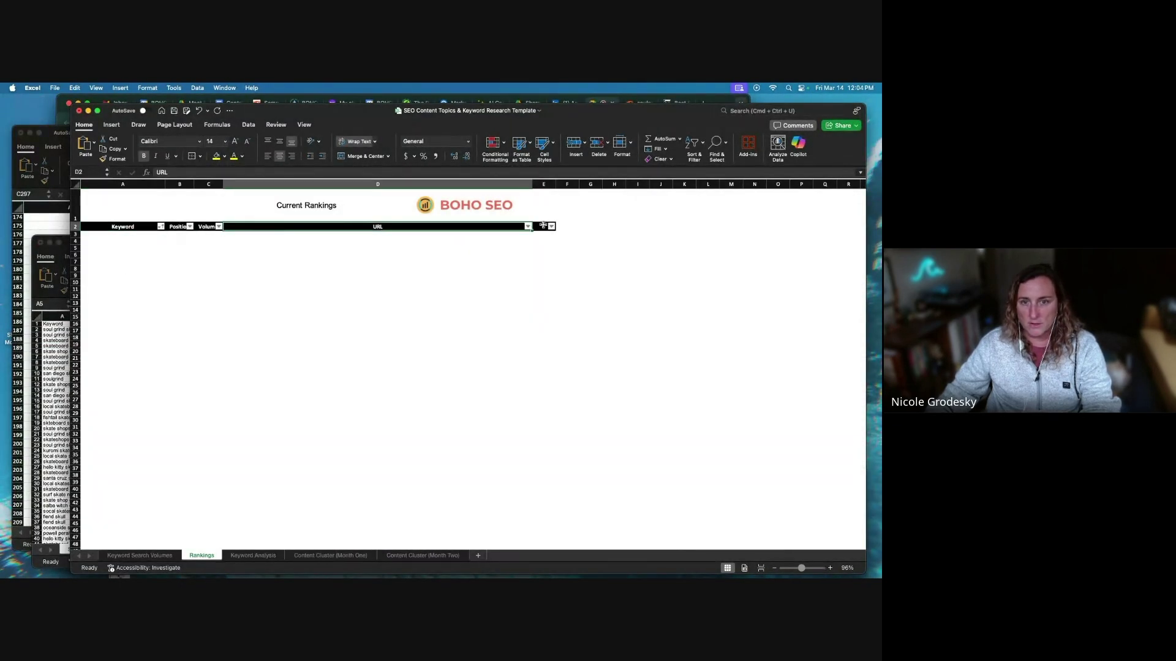
left_click(543, 226)
type("KD%")
key("Return")
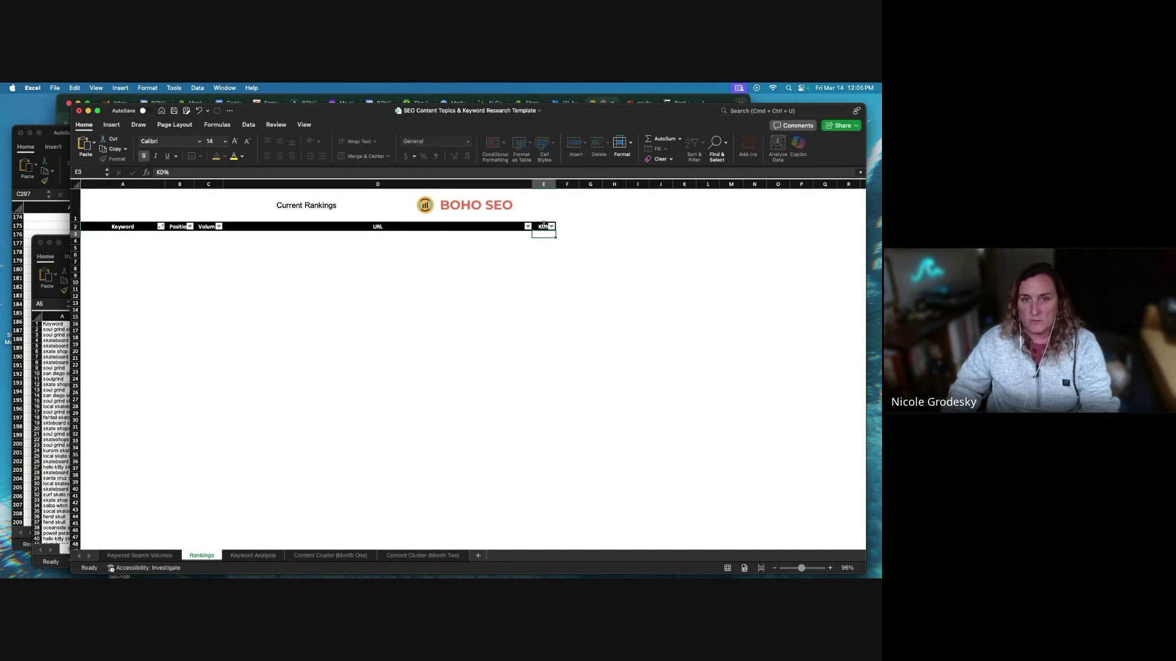
Bring the exported soulgrind.com organic positions workbook forward, enlarge its window, and delete the Previous position column
left_click(63, 392)
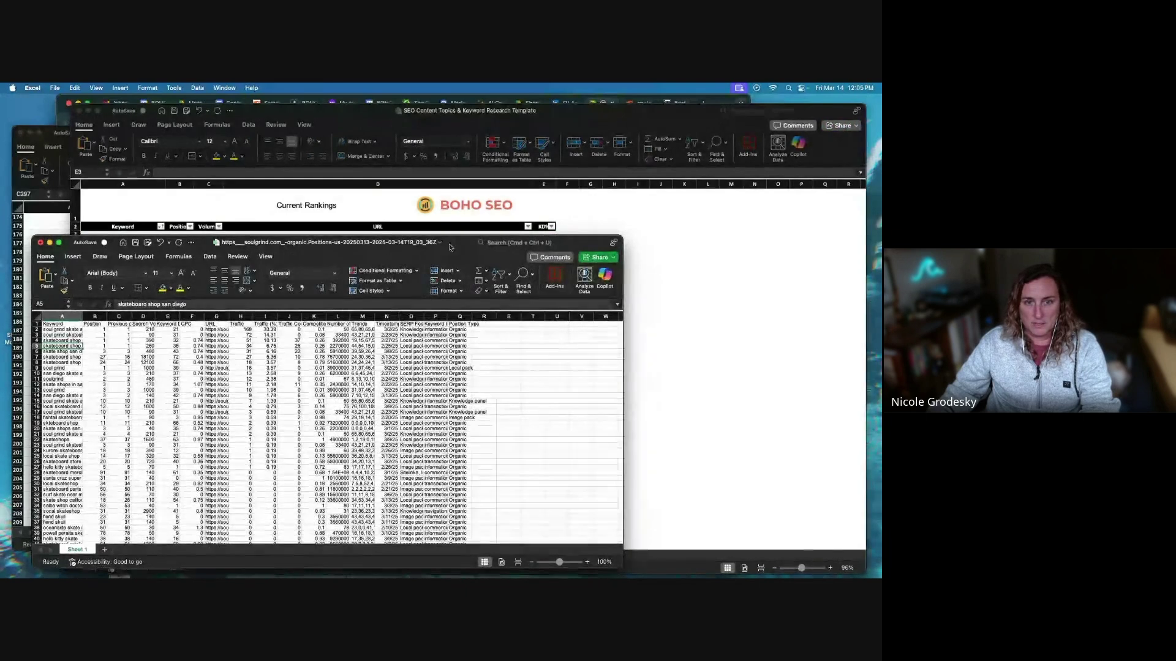
left_click_drag(625, 465, 691, 544)
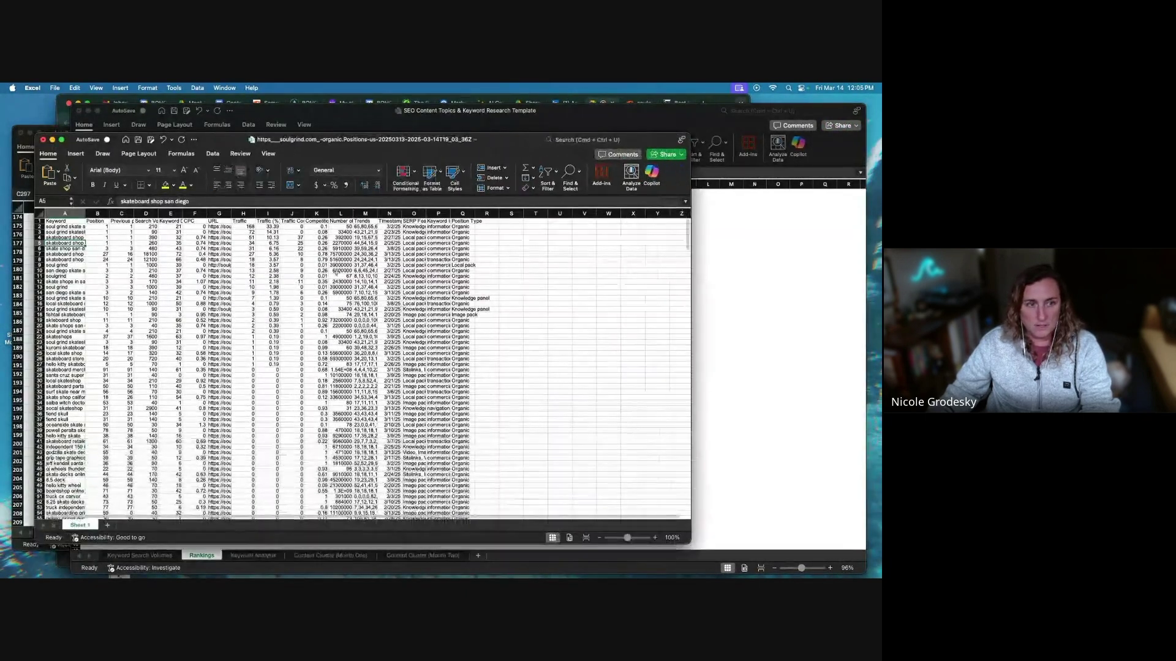
left_click(98, 217)
left_click(124, 213)
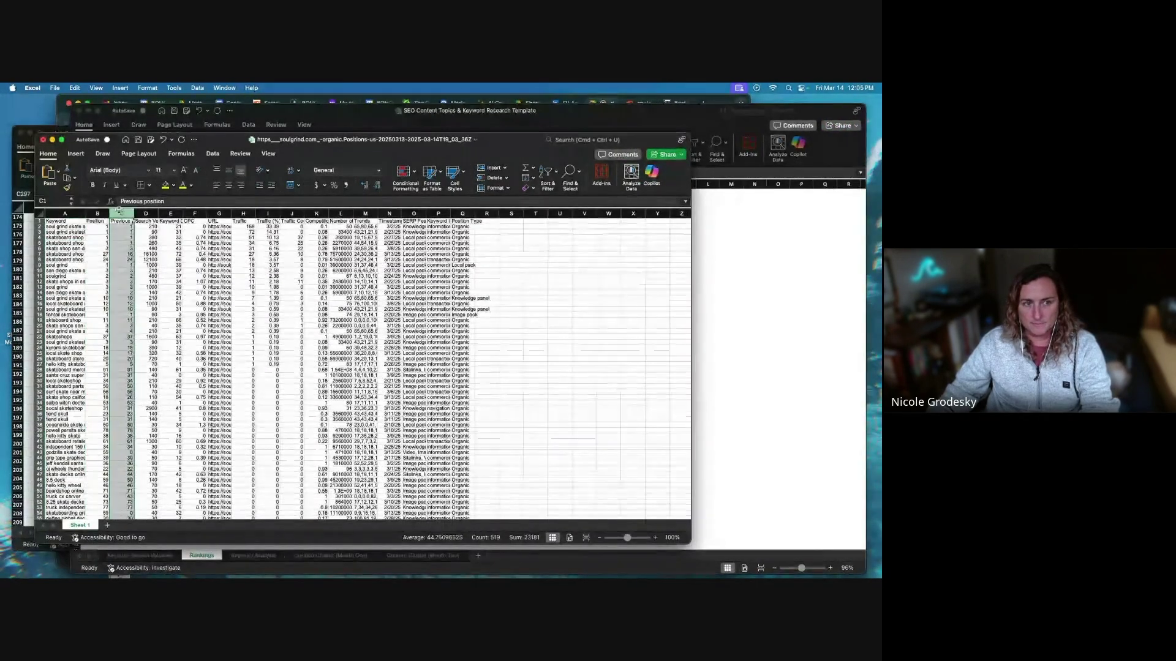
right_click(126, 213)
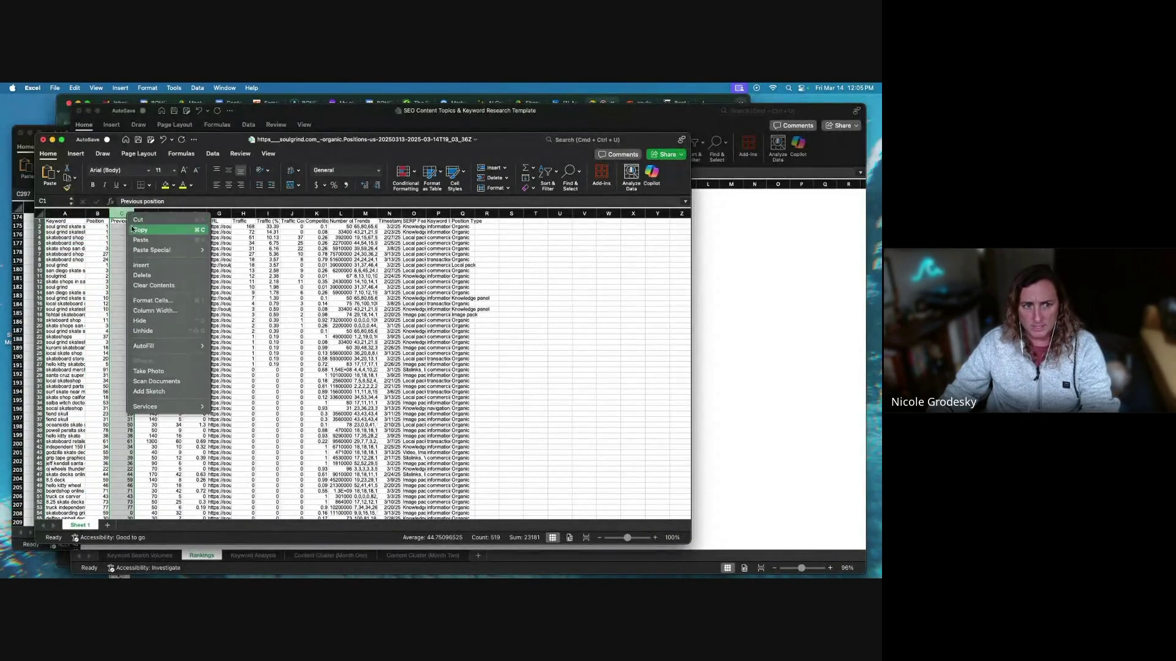
left_click(144, 273)
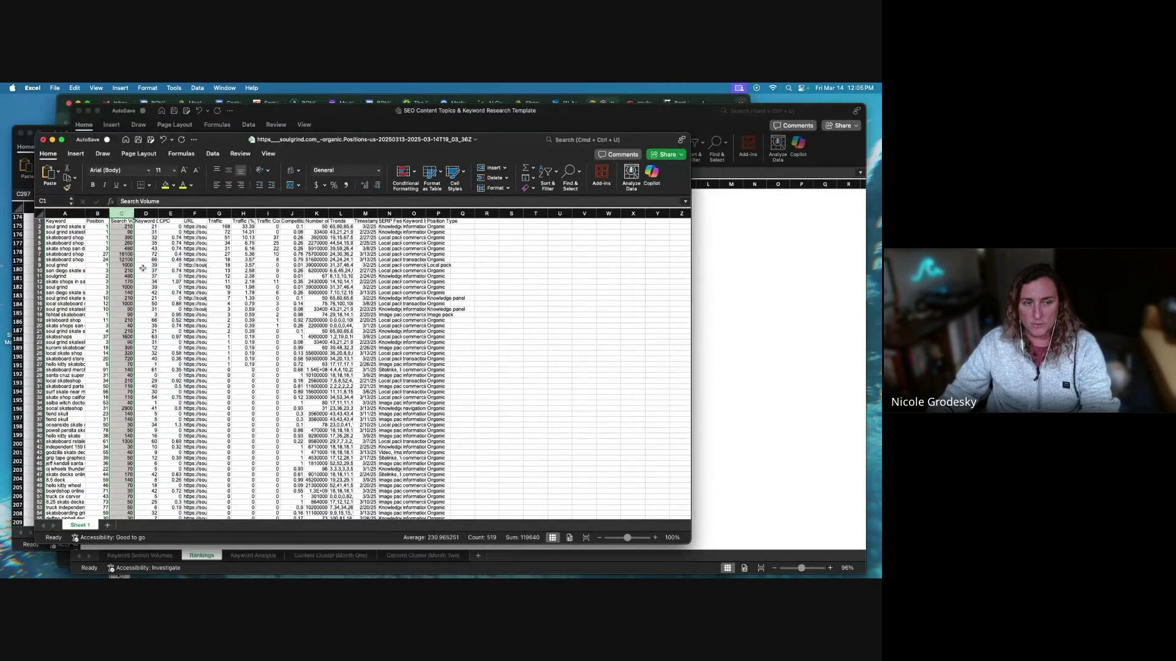
Delete the CPC column from the export and clear columns F through Q, which follow the URL column
left_click(147, 214)
left_click(171, 214)
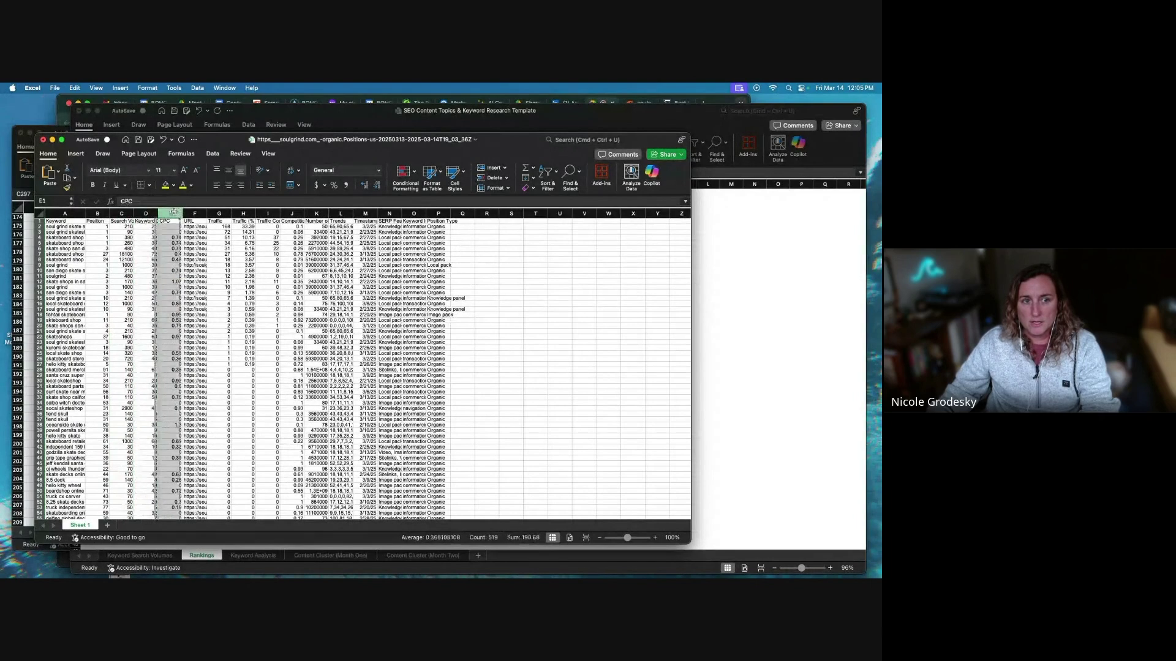
right_click(170, 214)
left_click(184, 275)
left_click_drag(194, 214, 462, 213)
key("Delete")
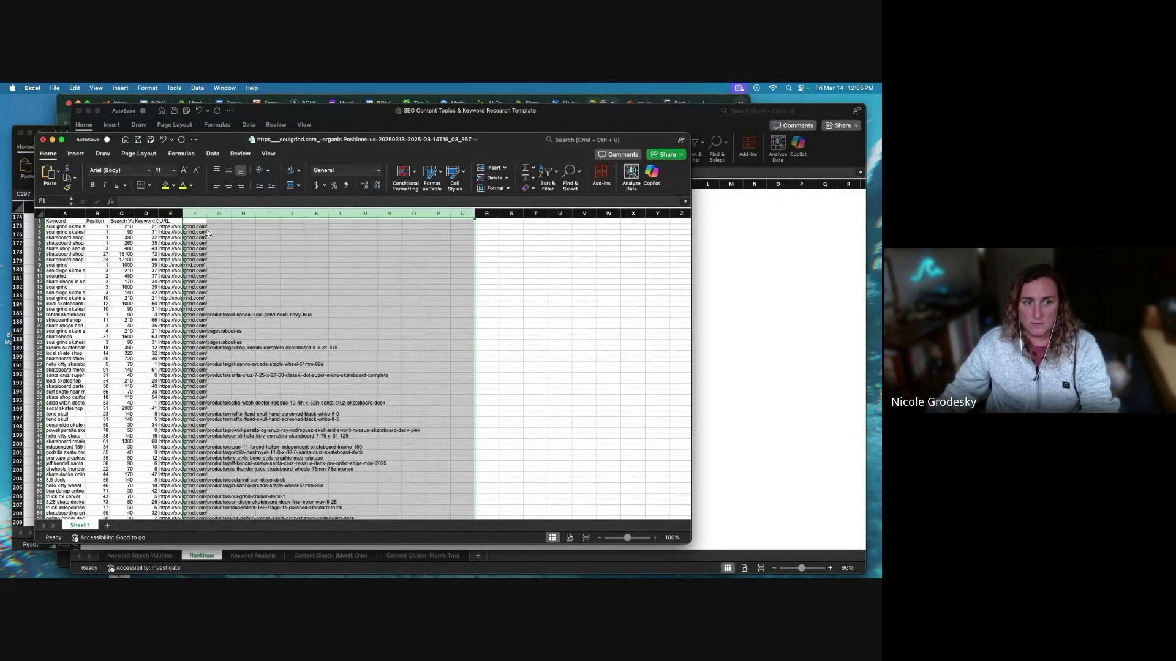
Move the export's Keyword Difficulty column to the other side of the URL column and delete the empty column left behind
left_click(146, 214)
left_click_drag(157, 234, 170, 234)
left_click(408, 274)
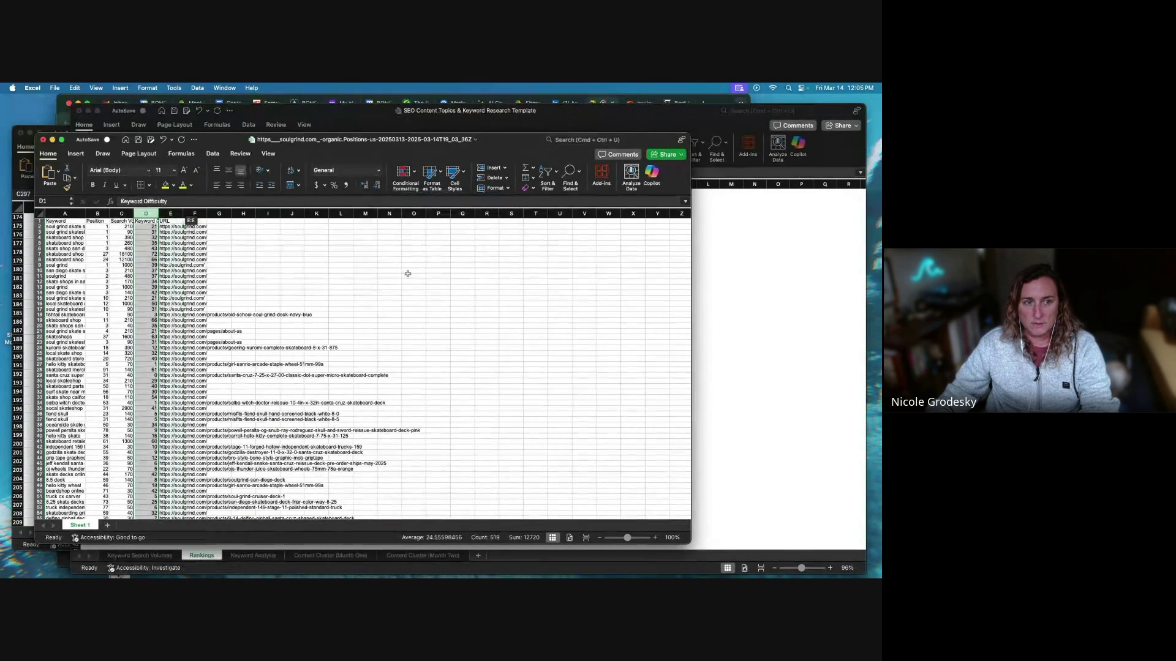
left_click_drag(158, 257, 195, 259)
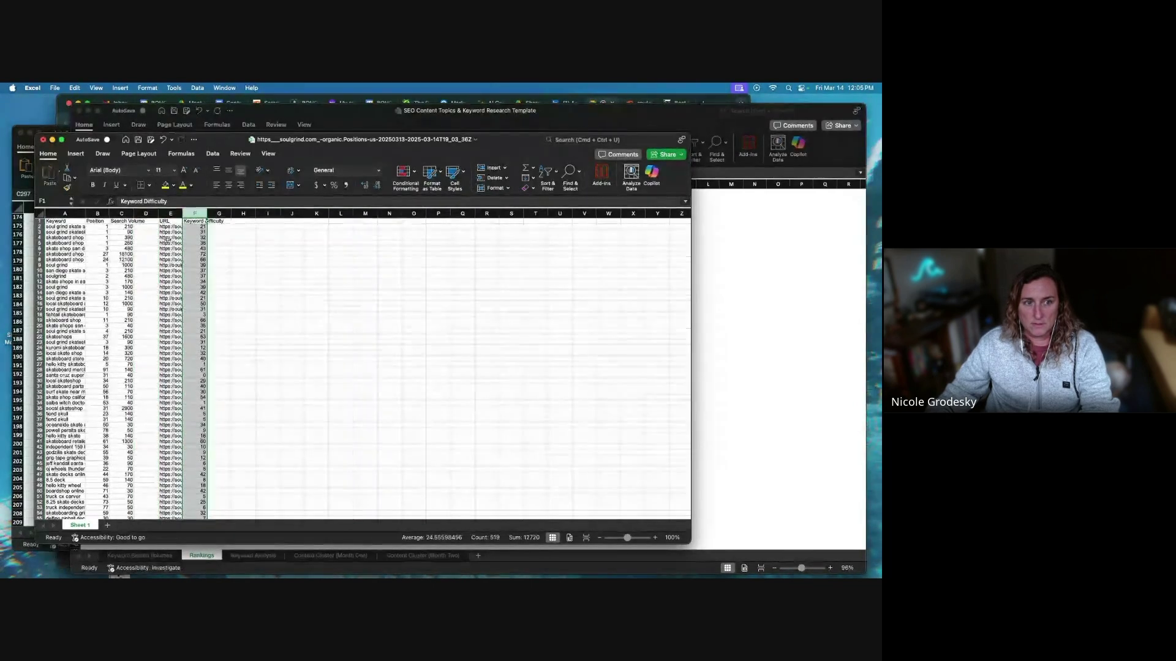
left_click(147, 213)
right_click(148, 214)
left_click(163, 265)
Copy all of the export's data rows without the header into the template's Rankings sheet, starting at cell A3
left_click_drag(78, 227, 161, 227)
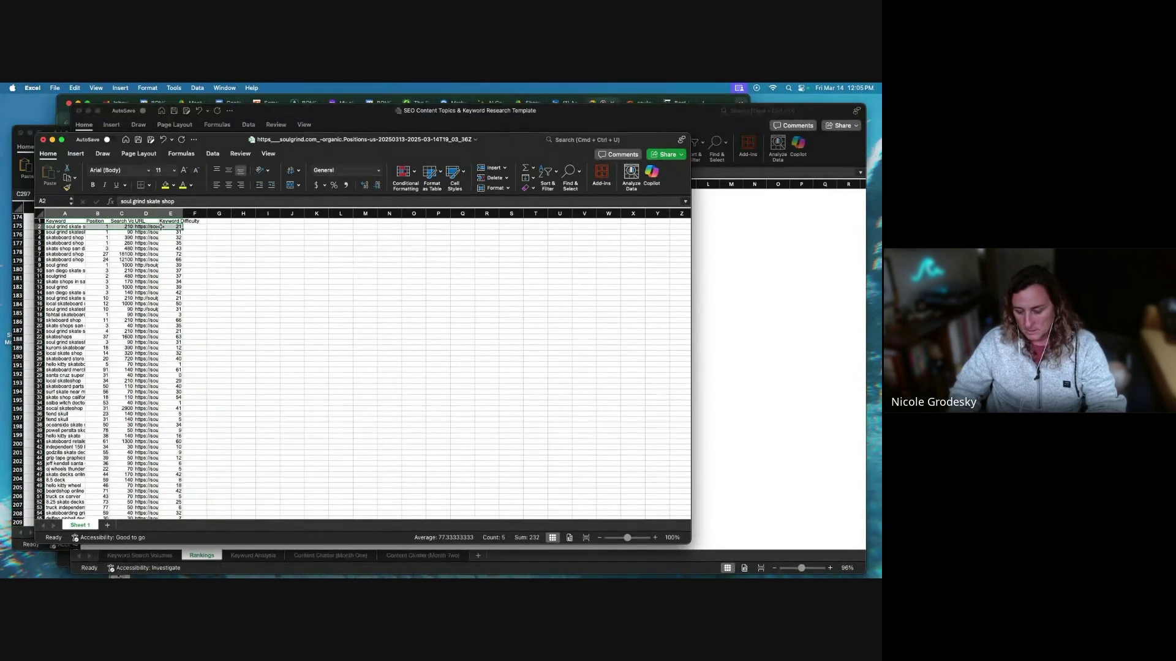
key("super+shift+Down")
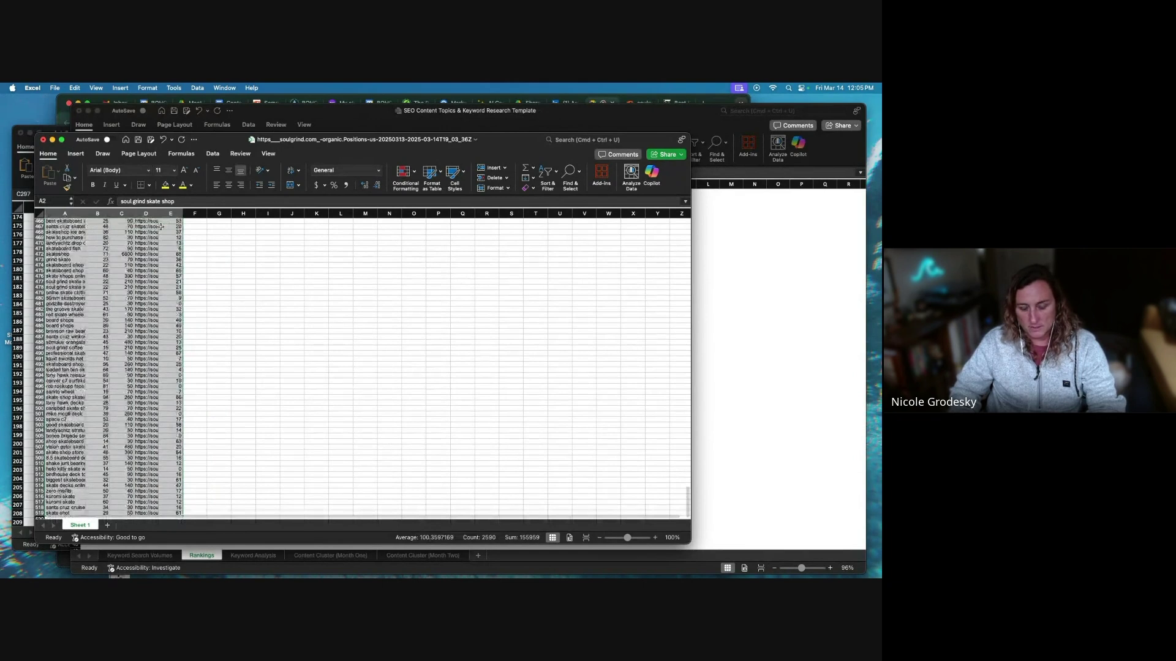
key("super+c")
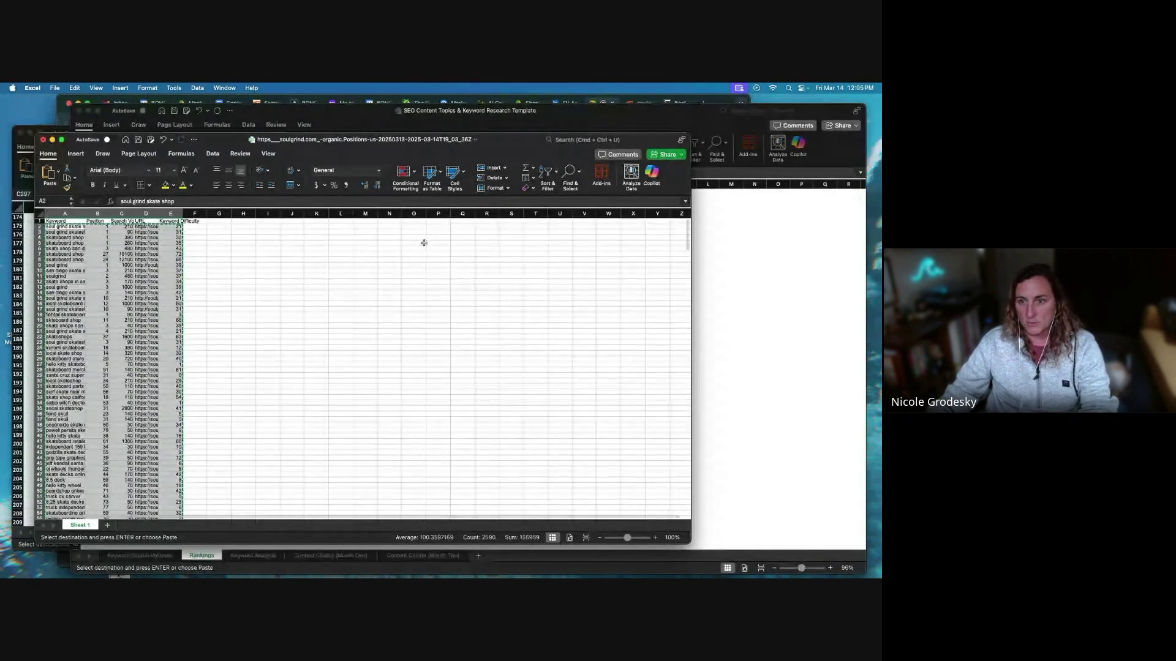
left_click(738, 309)
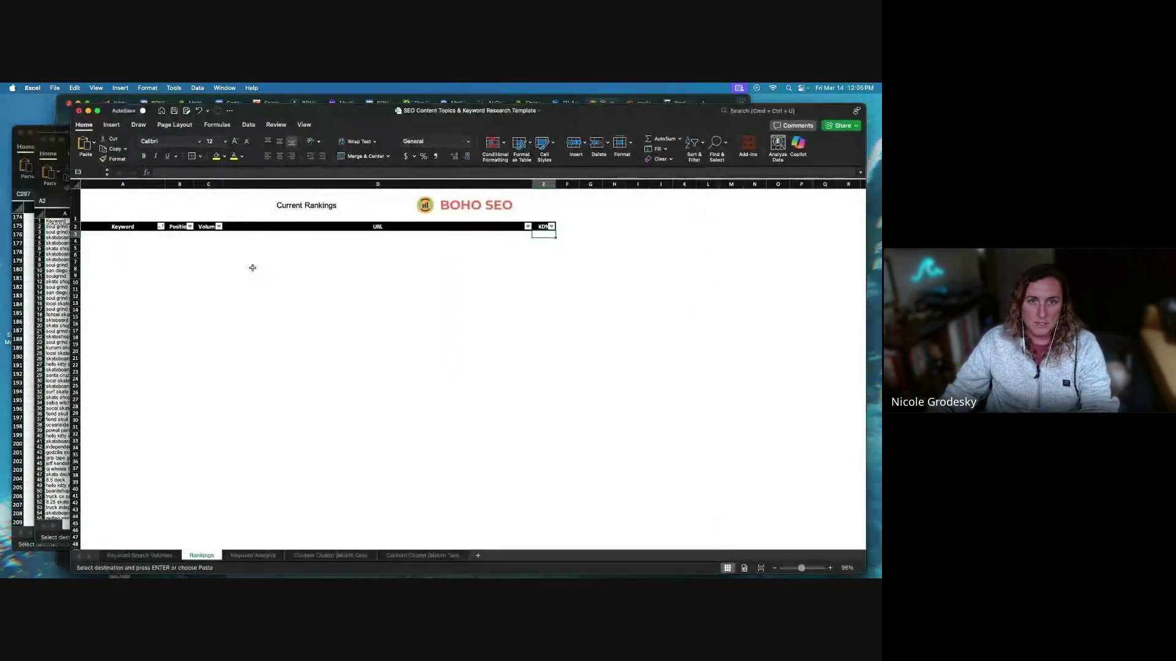
left_click(135, 235)
key("super+v")
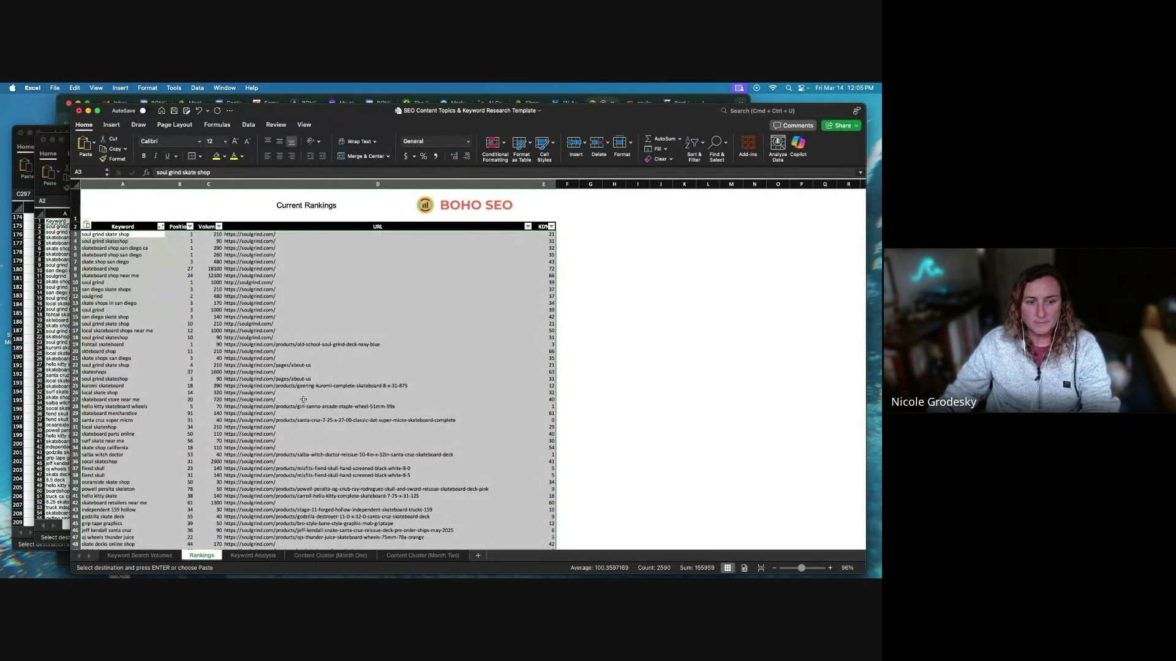
Close the exported organic positions workbook without saving its changes, keeping the copied data available on the clipboard
left_click(44, 345)
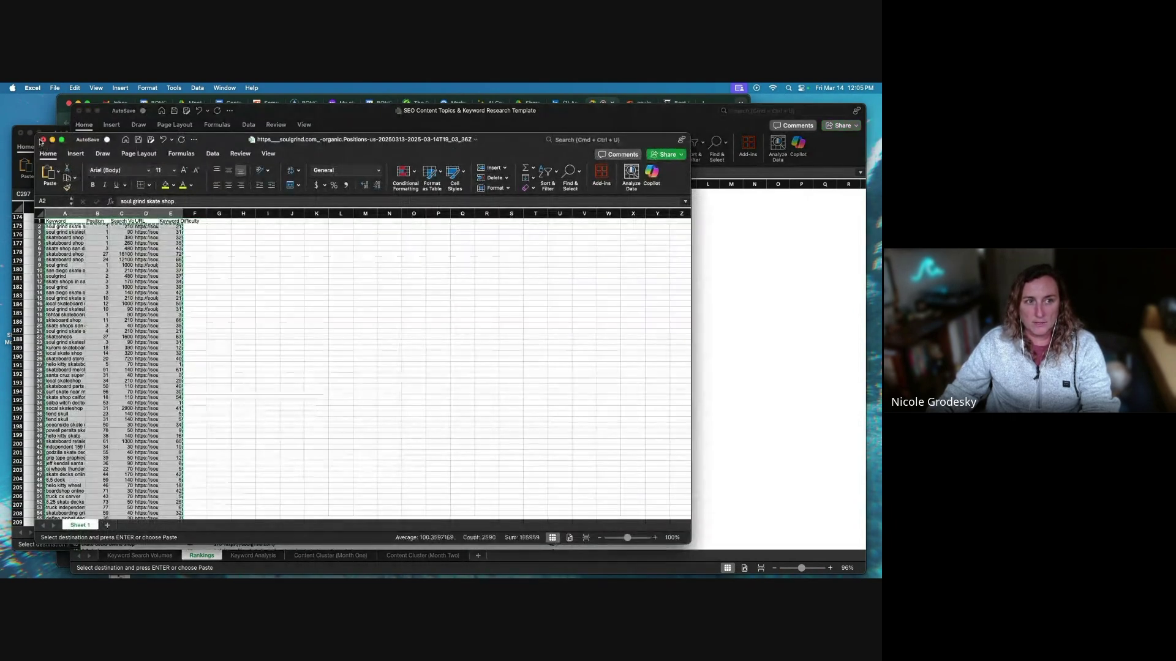
left_click(43, 140)
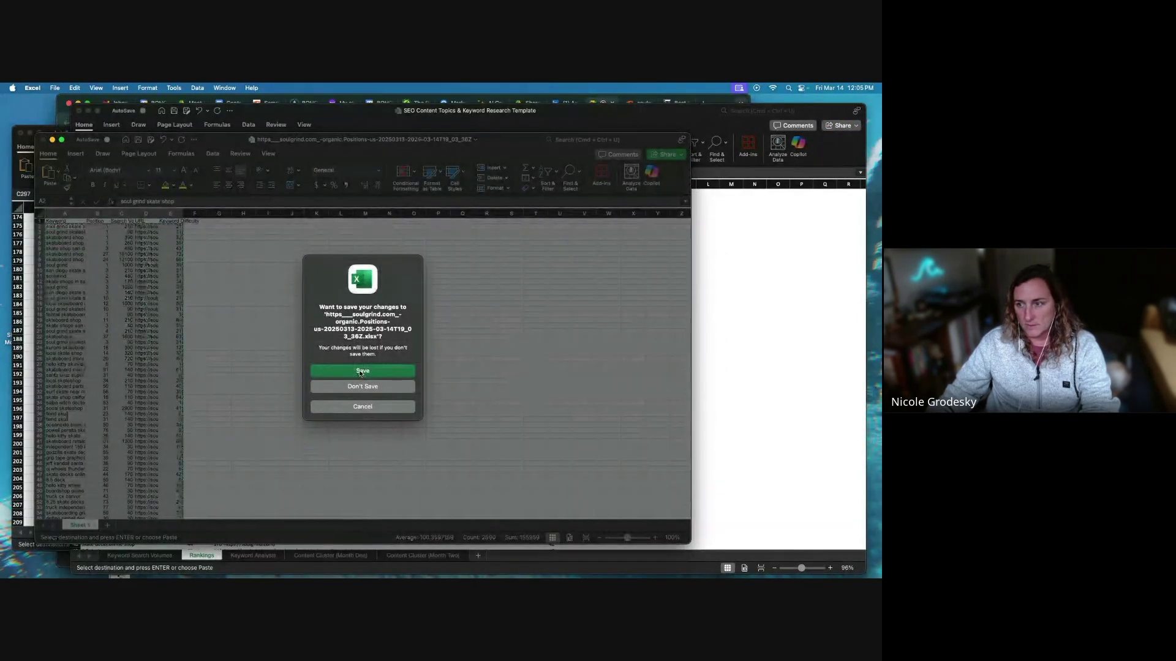
left_click(361, 387)
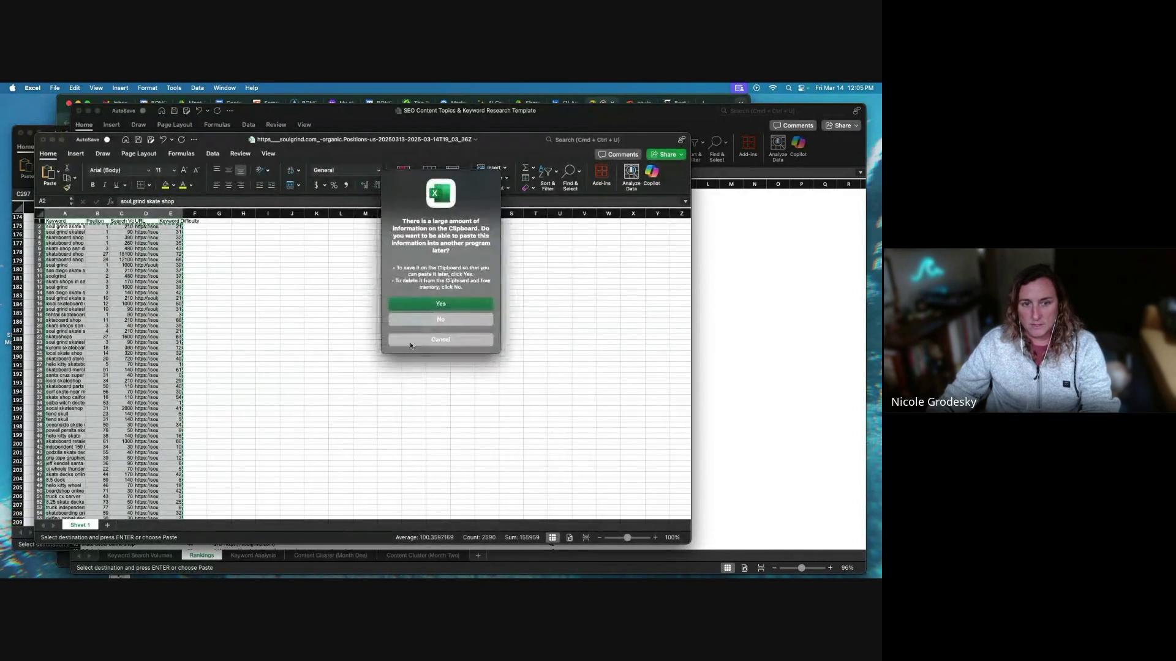
left_click(429, 302)
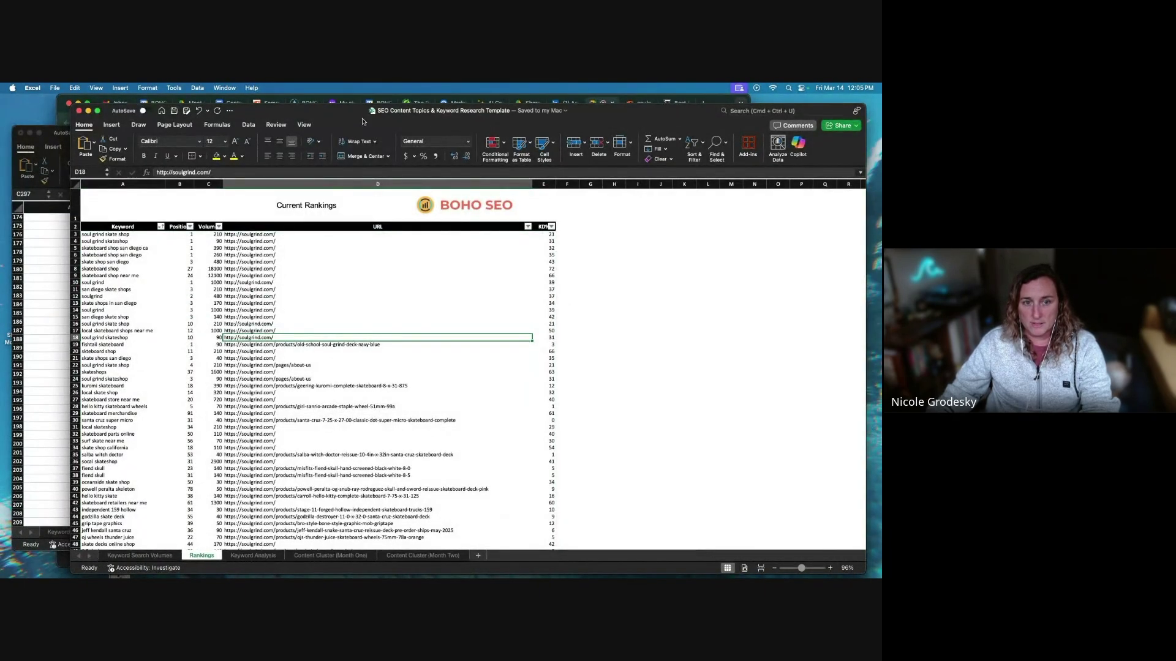
Copy the highlighted "different types of skateboards" cluster's keywords from the clusters workbook into the Keyword Analysis sheet's Keyword column from A3
left_click(56, 366)
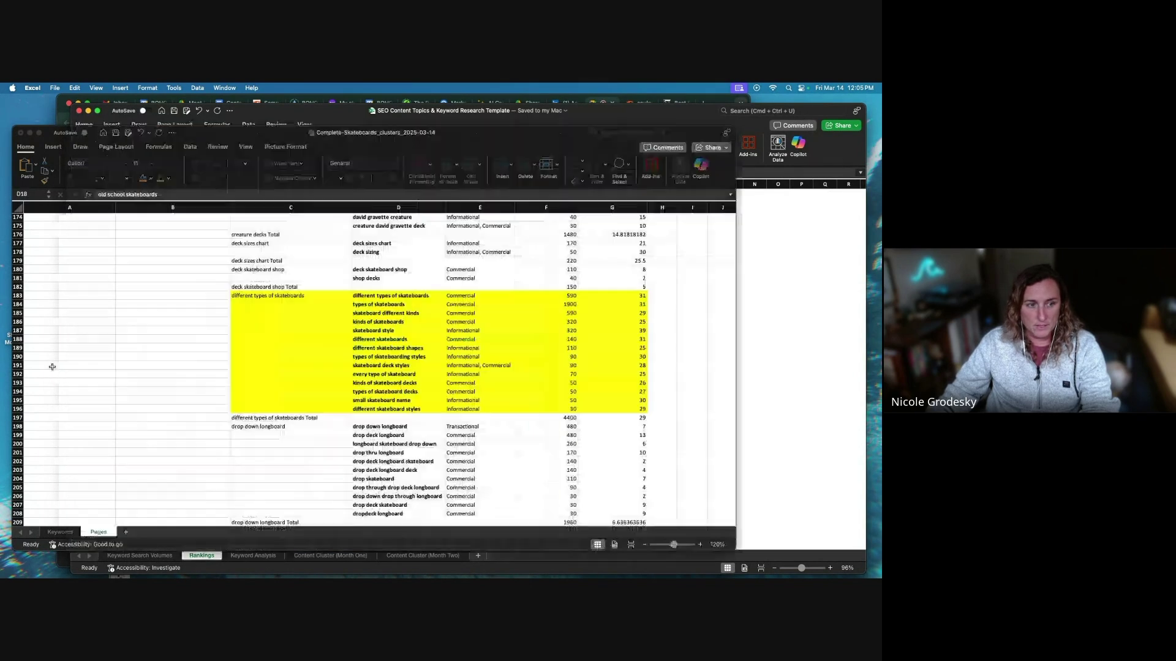
left_click(306, 296)
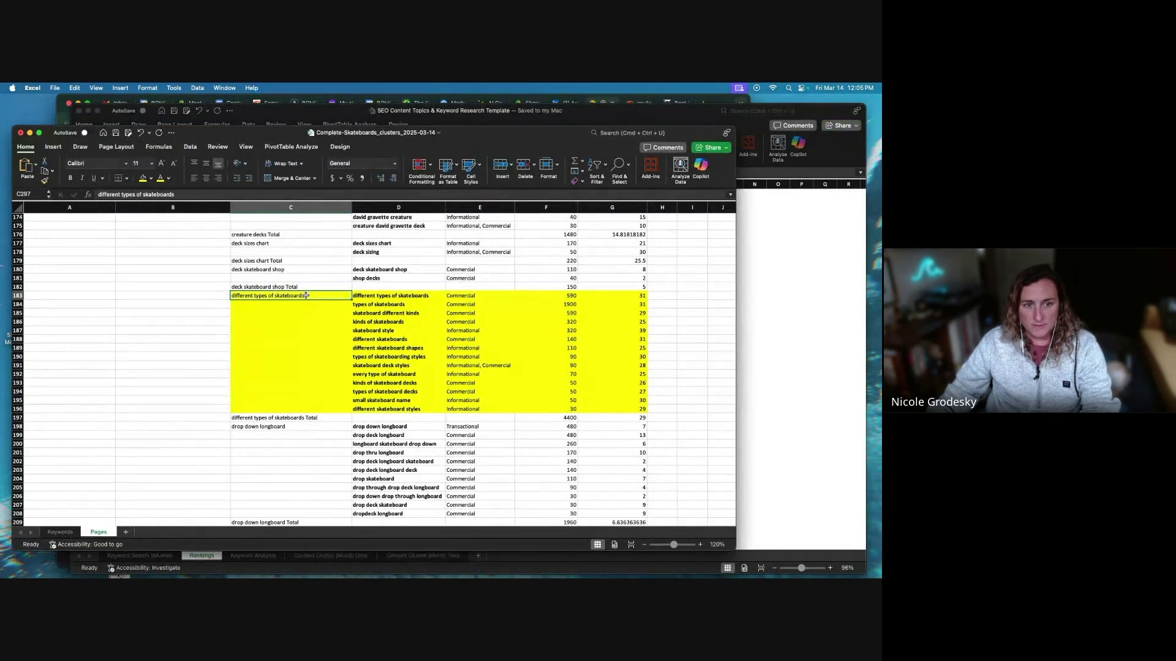
left_click_drag(361, 296, 431, 410)
key("super+c")
key("super+grave")
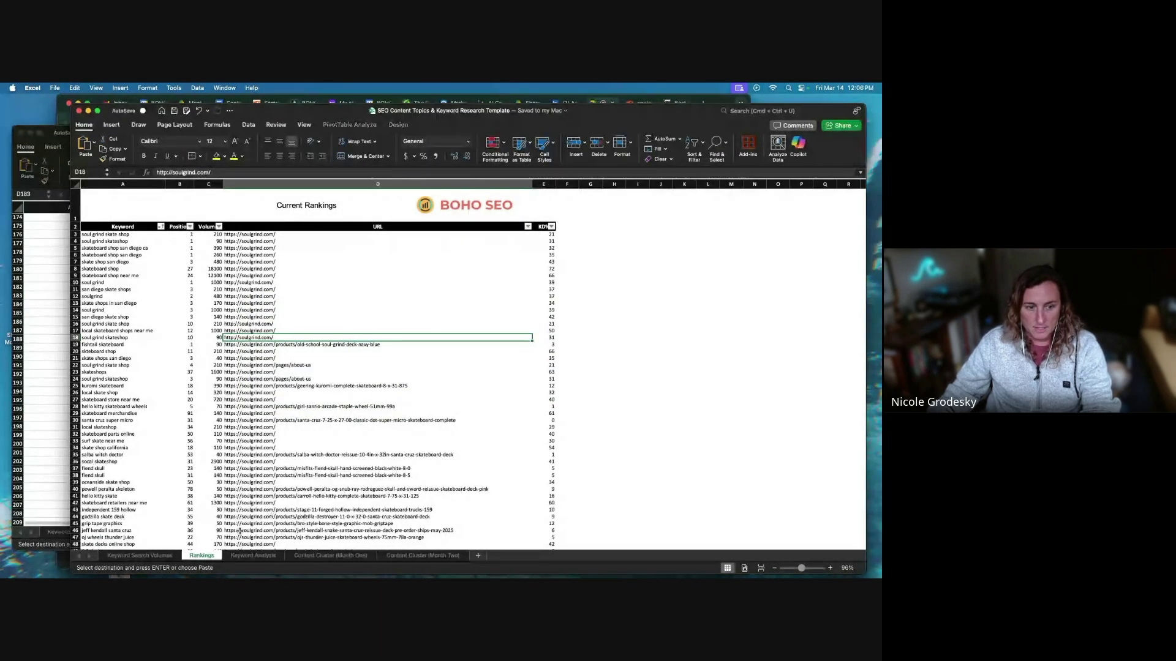
key("super+grave")
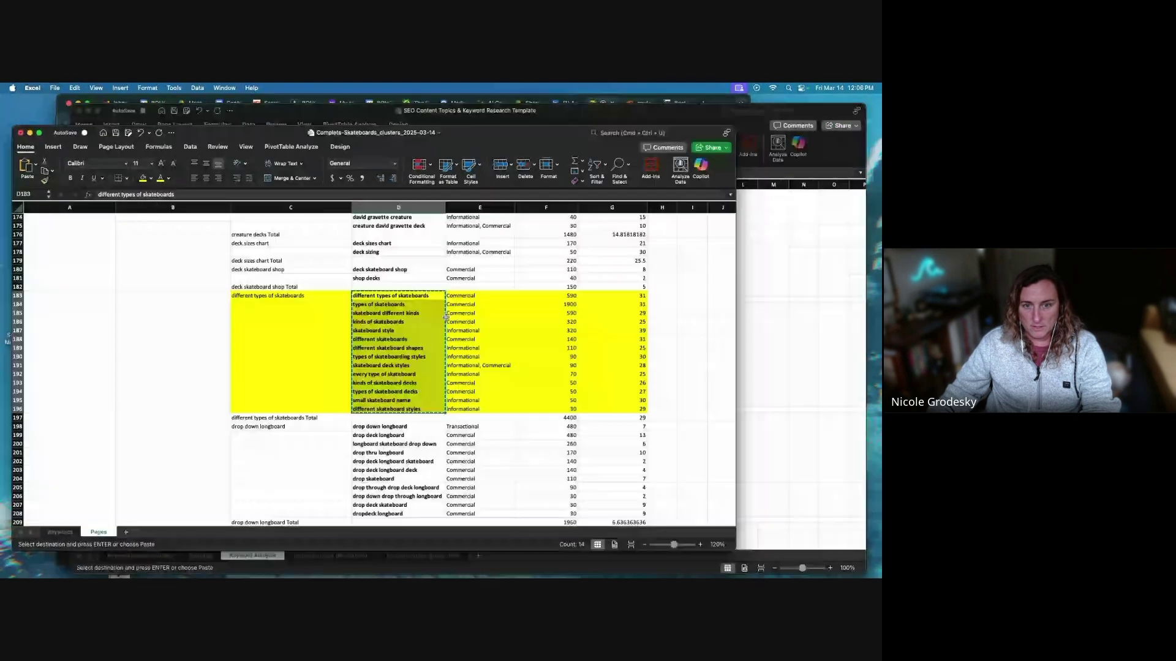
Copy the same cluster's search volumes into the Keyword Analysis sheet's Search Volume column, starting at cell B3
left_click_drag(548, 296, 557, 406)
key("super+c")
key("super+grave")
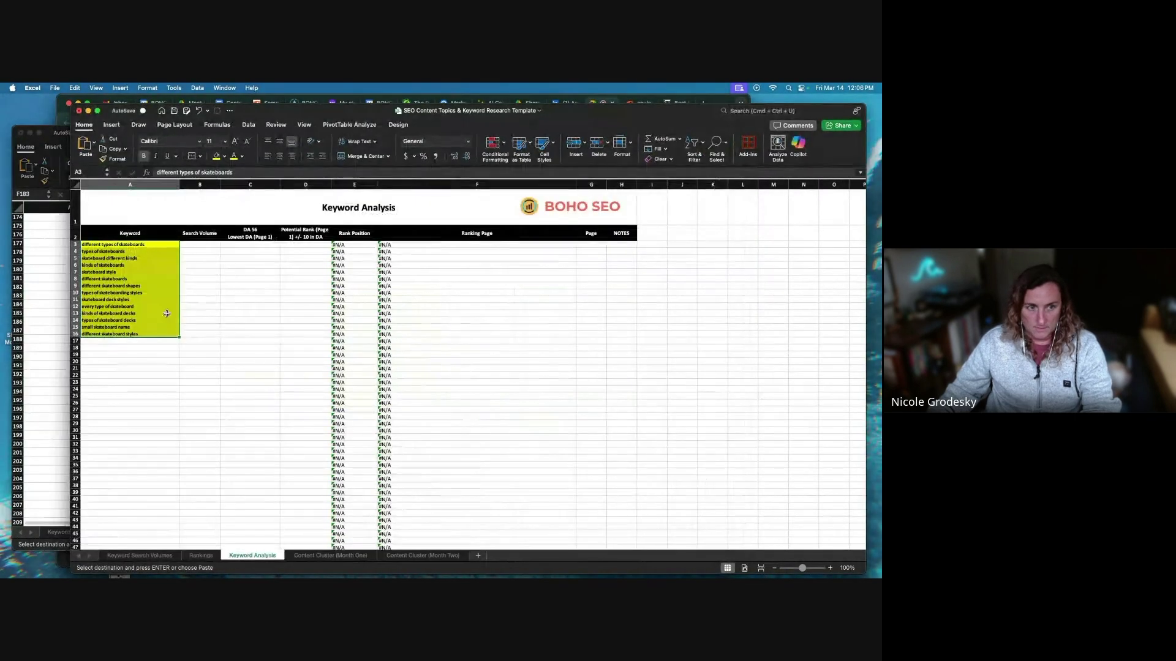
left_click(198, 249)
left_click(198, 245)
key("super+v")
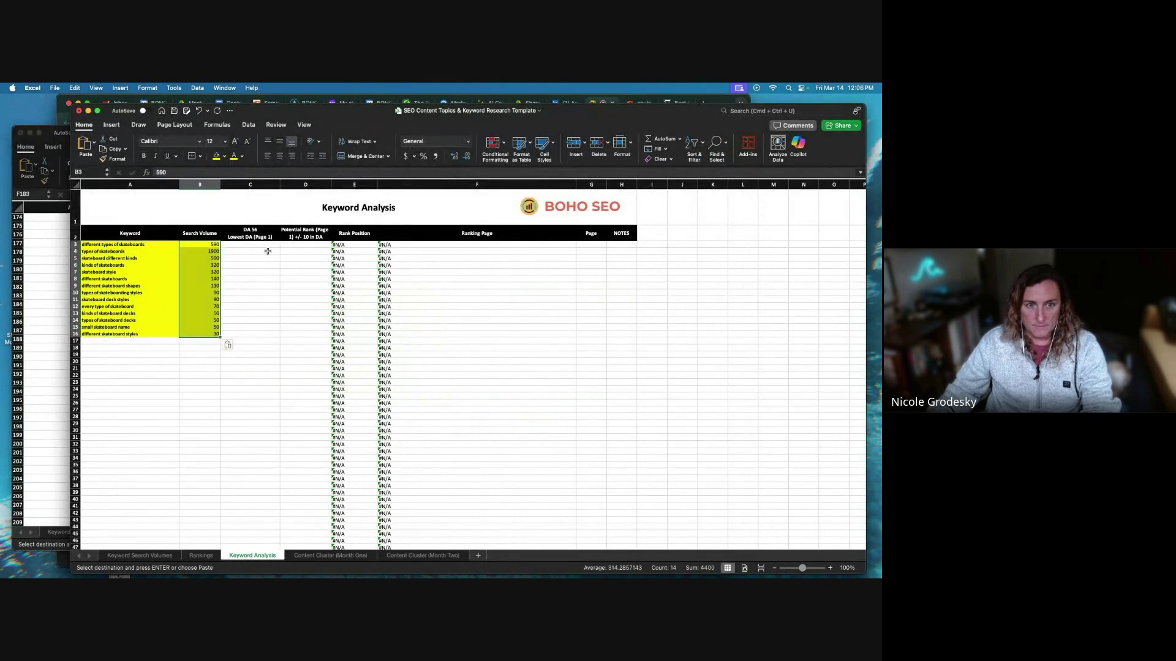
Check the Rank Position lookup formula in cell E3 of Keyword Analysis against the columns of the Rankings sheet
left_click(346, 246)
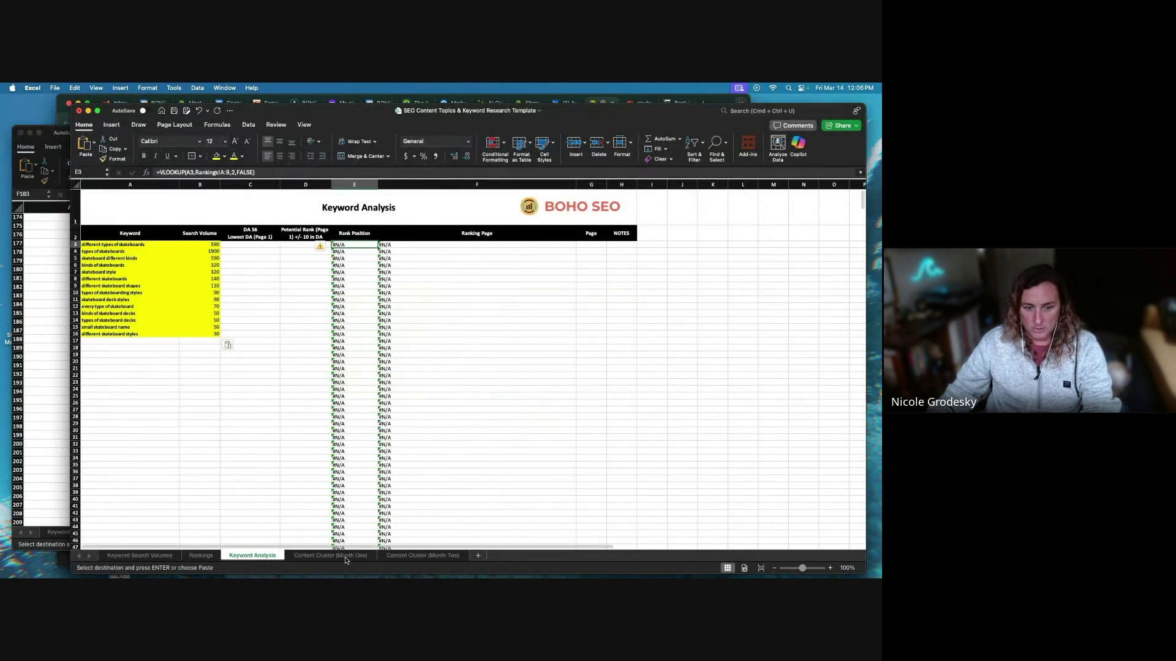
left_click(197, 556)
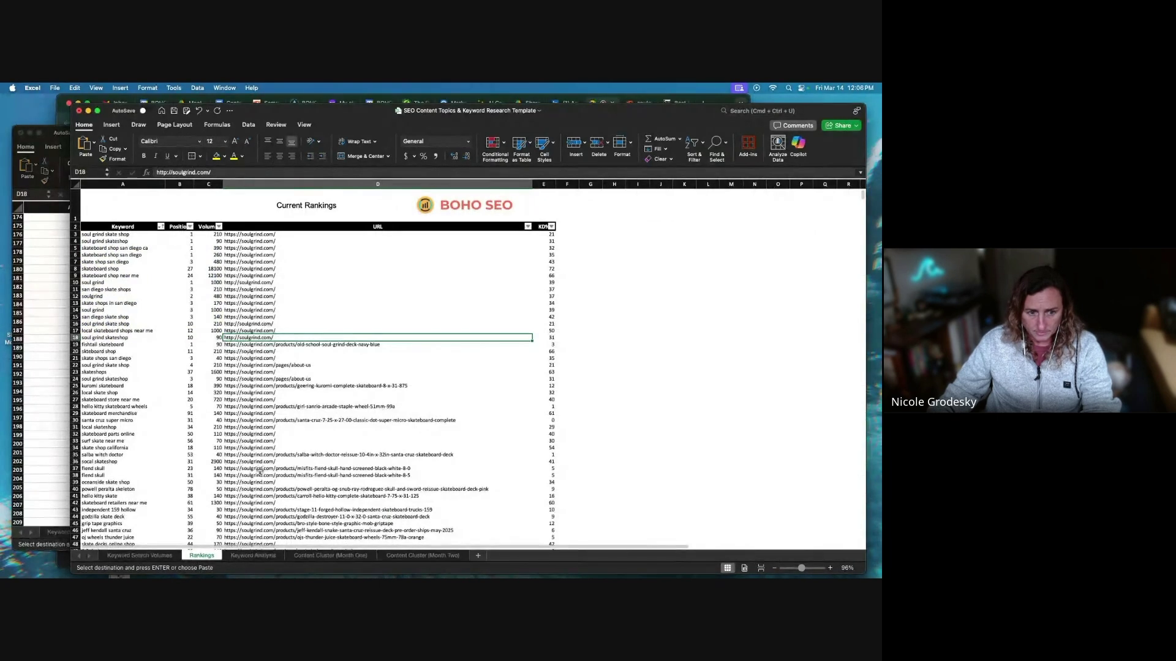
left_click(265, 556)
key("super+Down")
key("Return")
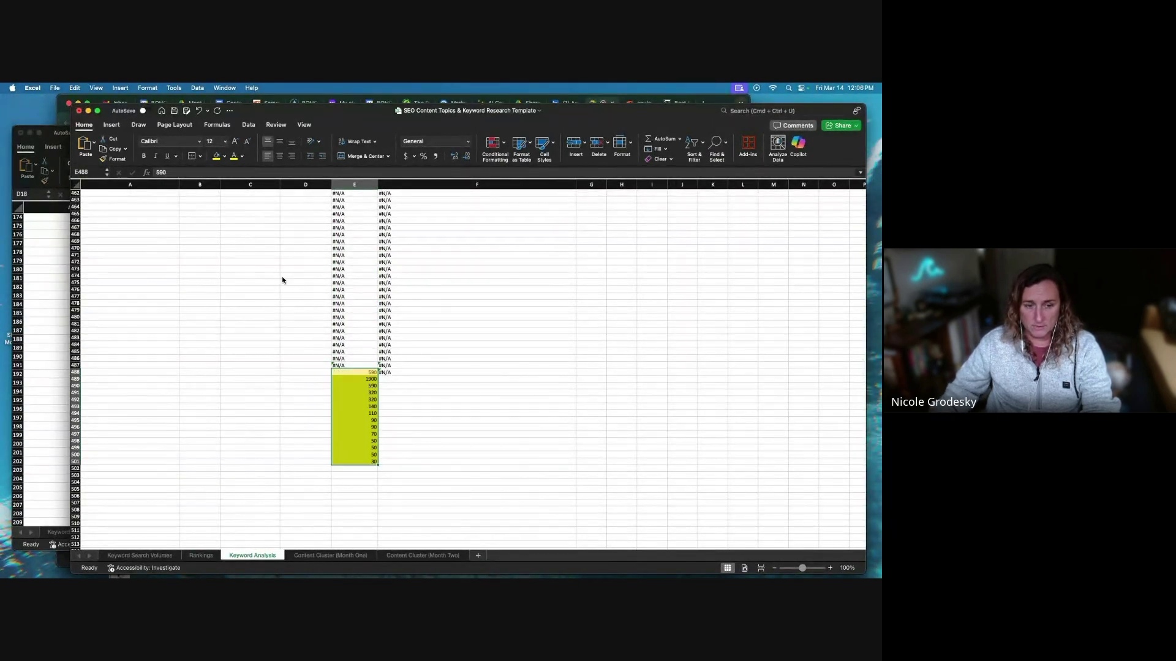
key("super+z")
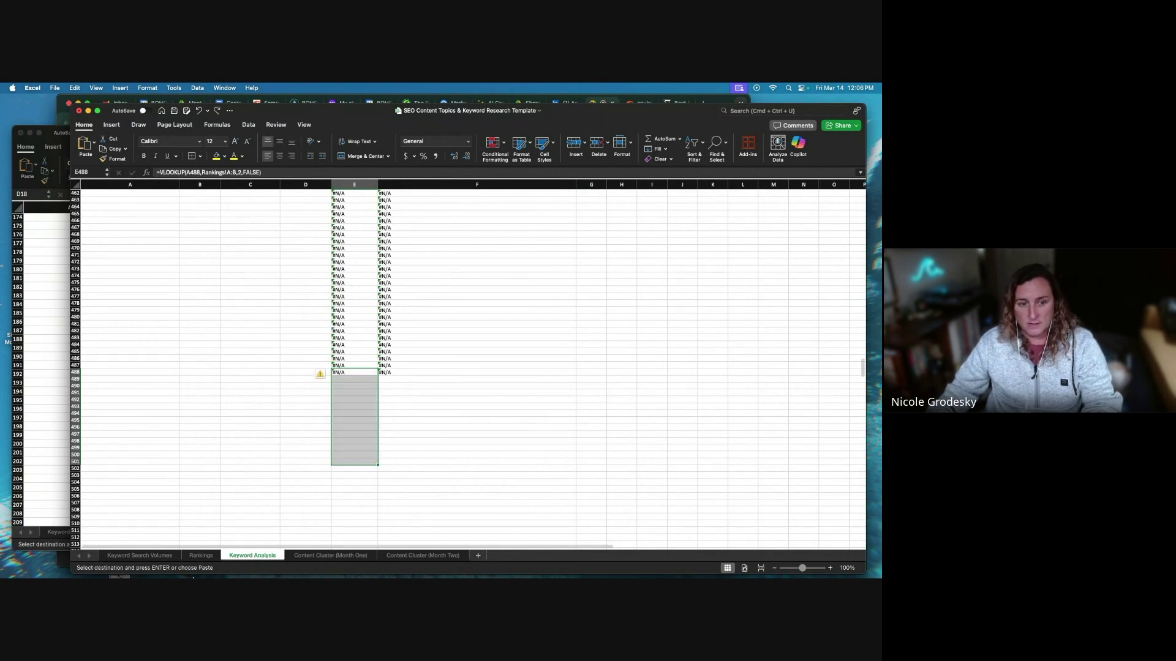
Test the ranking lookups by copying the keyword "soul grind skate shop" from the Rankings sheet into cell A18 of Keyword Analysis
left_click(201, 555)
left_click(130, 234)
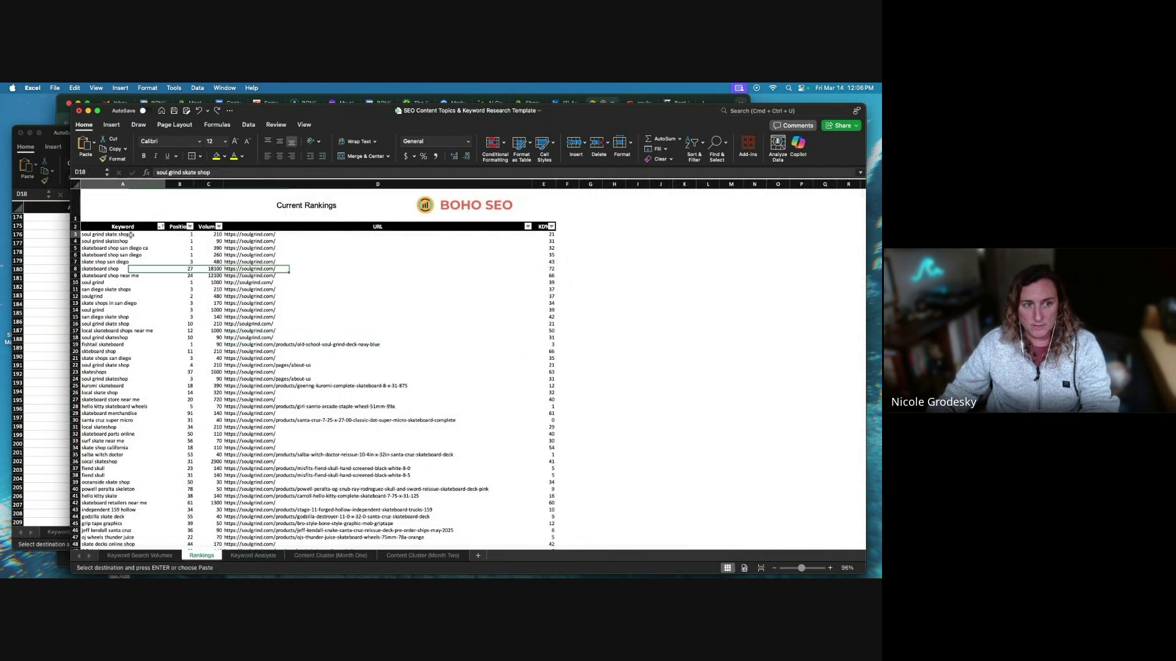
key("super+c")
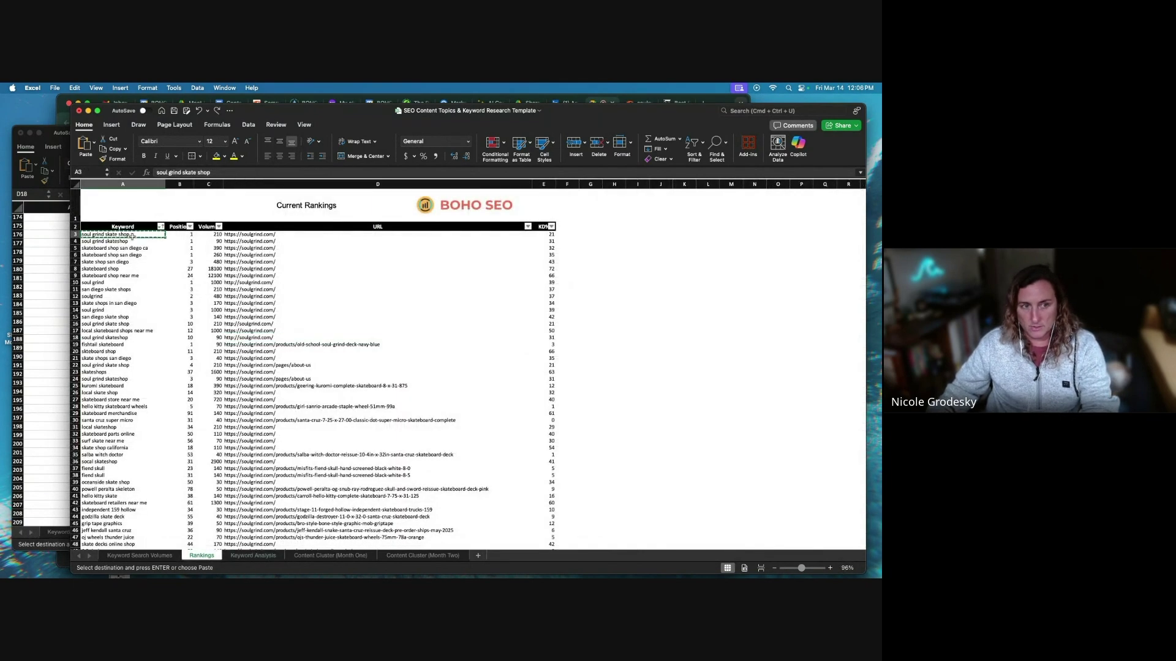
left_click(243, 557)
scroll(184, 319, "up", 10)
left_click(144, 363)
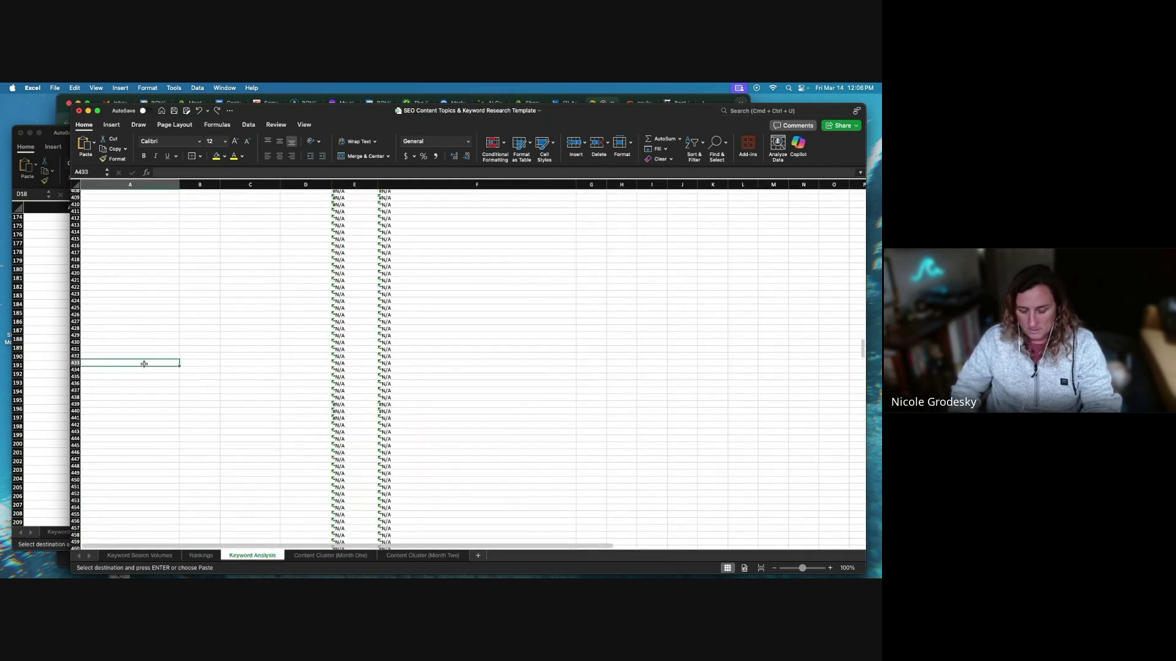
key("super+shift+Up")
scroll(141, 263, "up", 5)
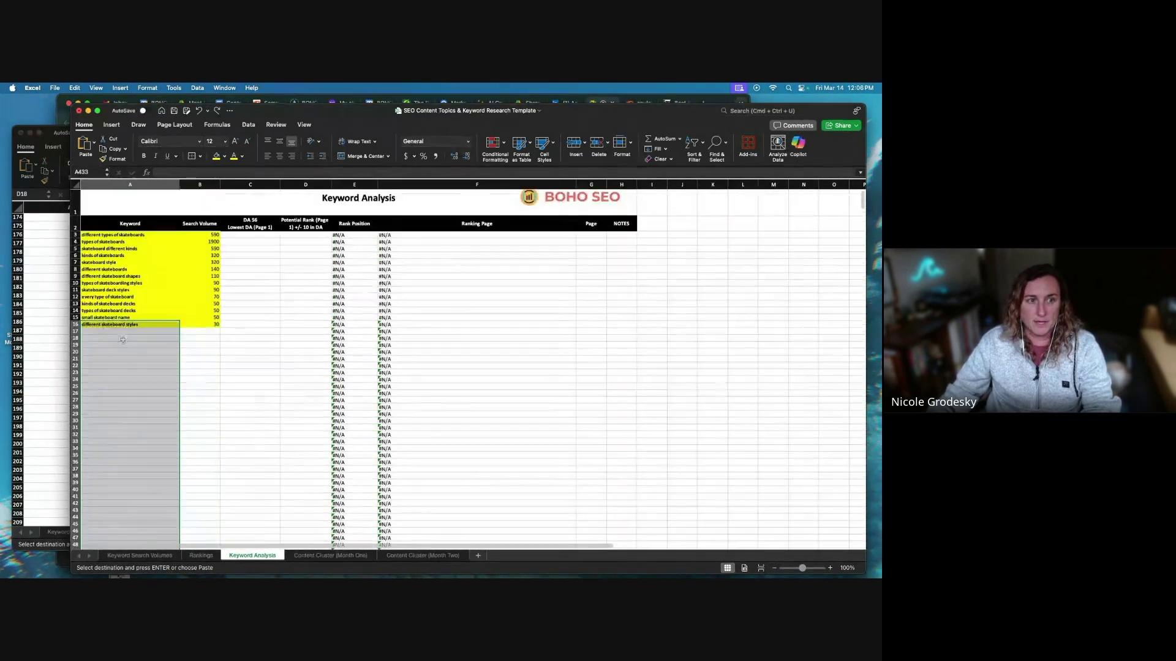
left_click(129, 349)
left_click(129, 338)
key("super+v")
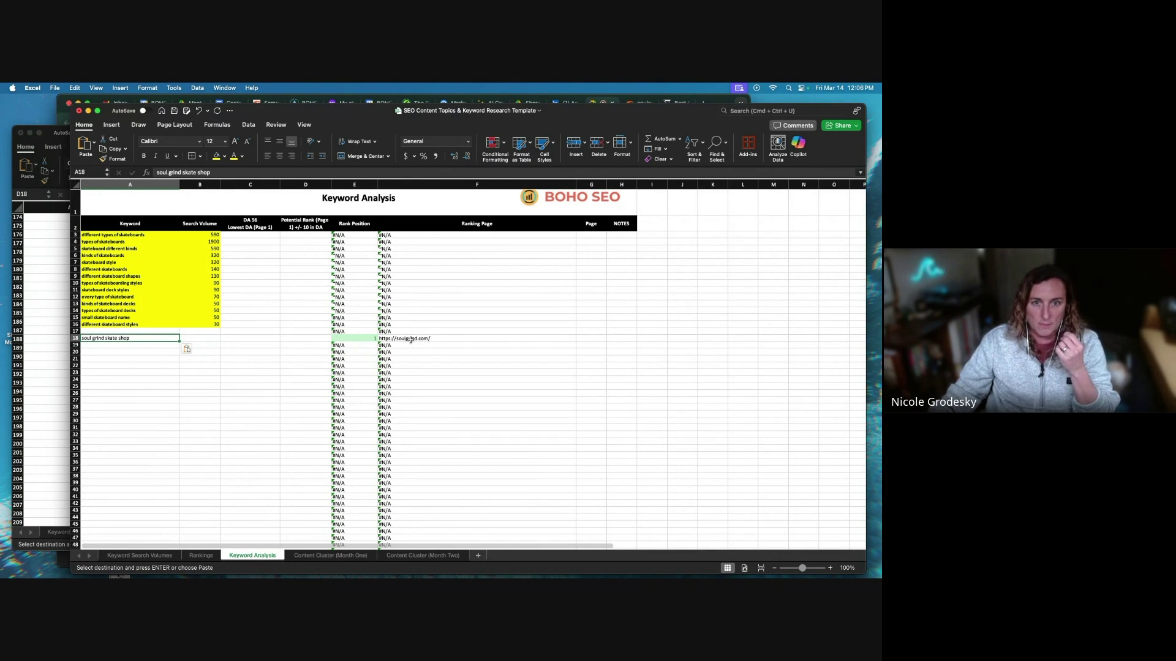
Delete the test keyword "soul grind skate shop" from cell A18 of the Keyword Analysis sheet
left_click_drag(816, 510, 817, 532)
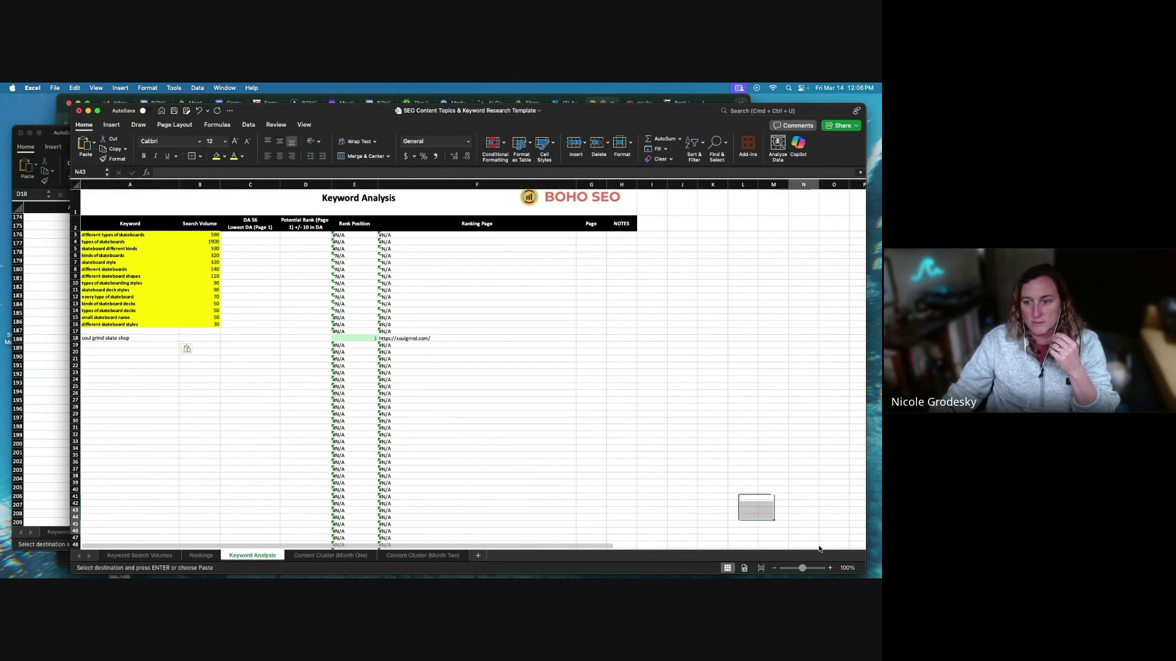
left_click(831, 569)
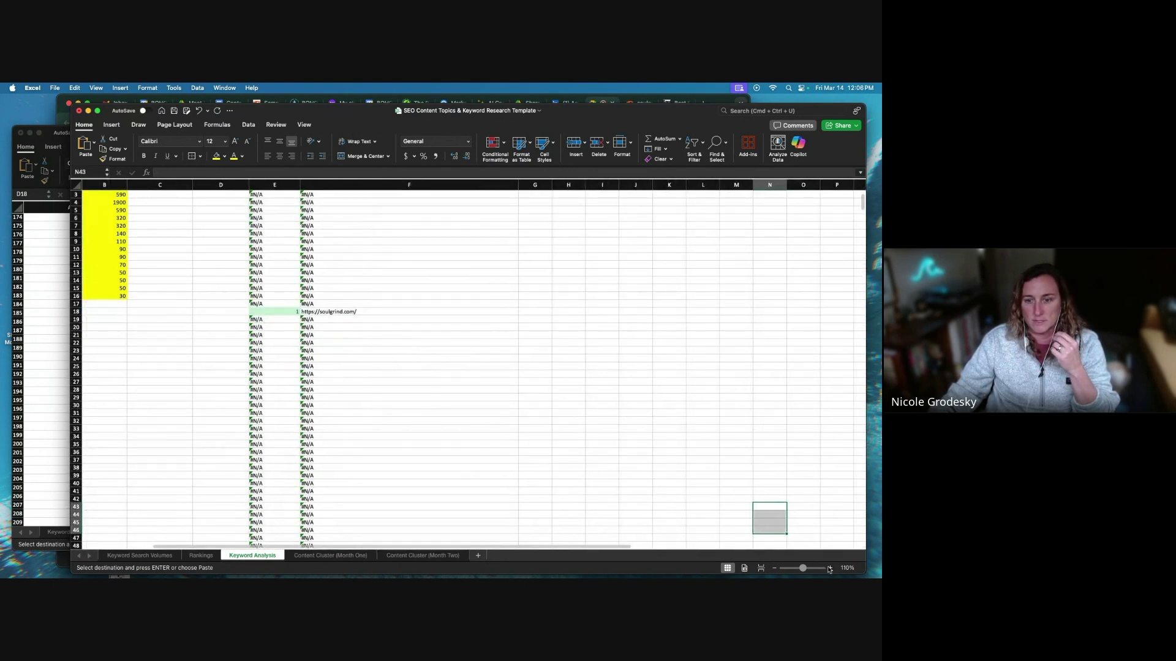
scroll(344, 459, "left", 2)
scroll(345, 422, "up", 2)
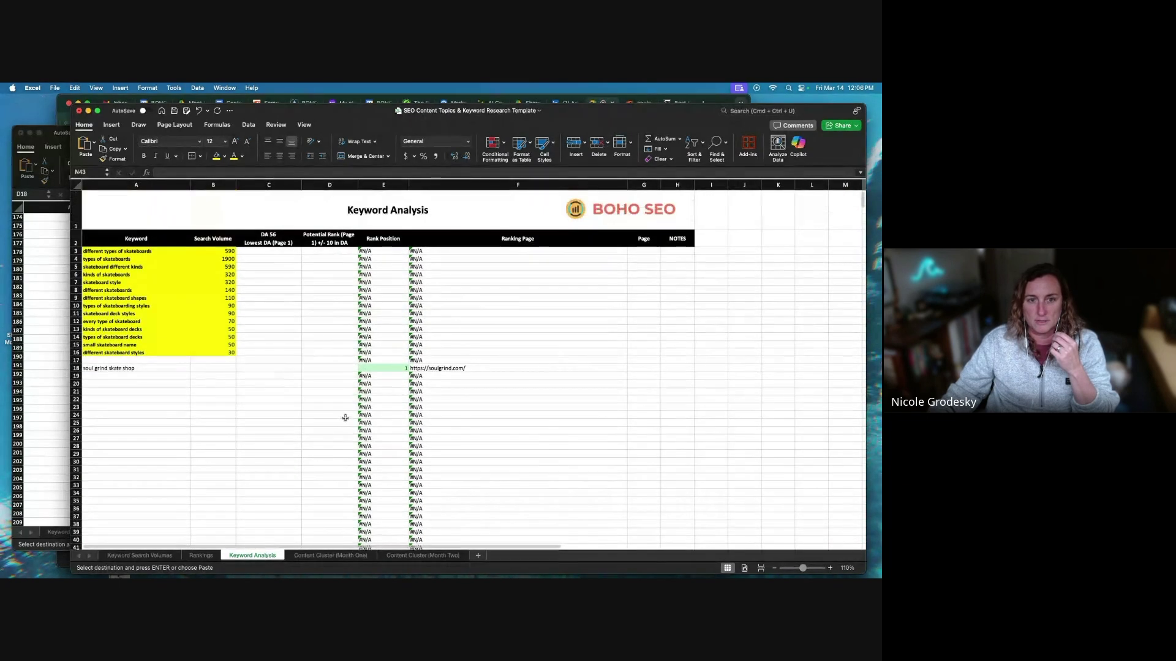
left_click(136, 368)
key("Delete")
Copy the highlighted "different types of skateboards" cluster's keyword, intent, volume and difficulty cells from the clusters workbook into Content Cluster (Month One) at C8
left_click_drag(123, 253, 216, 349)
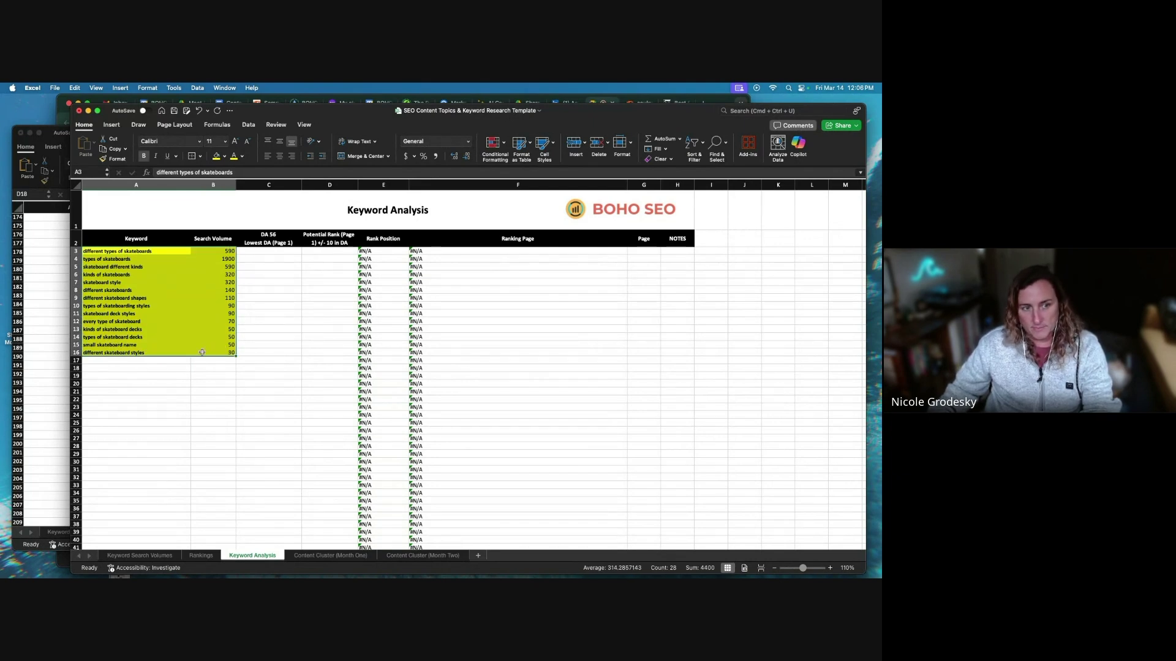
left_click(49, 362)
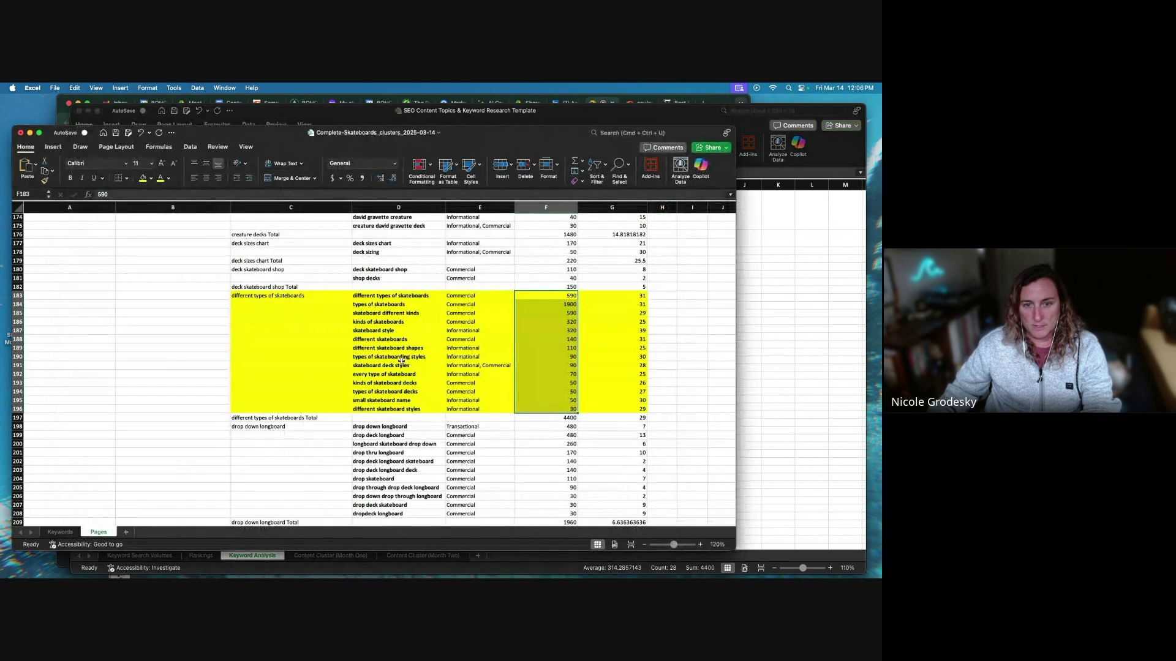
left_click_drag(412, 296, 619, 409)
key("cmd+c")
left_click(774, 349)
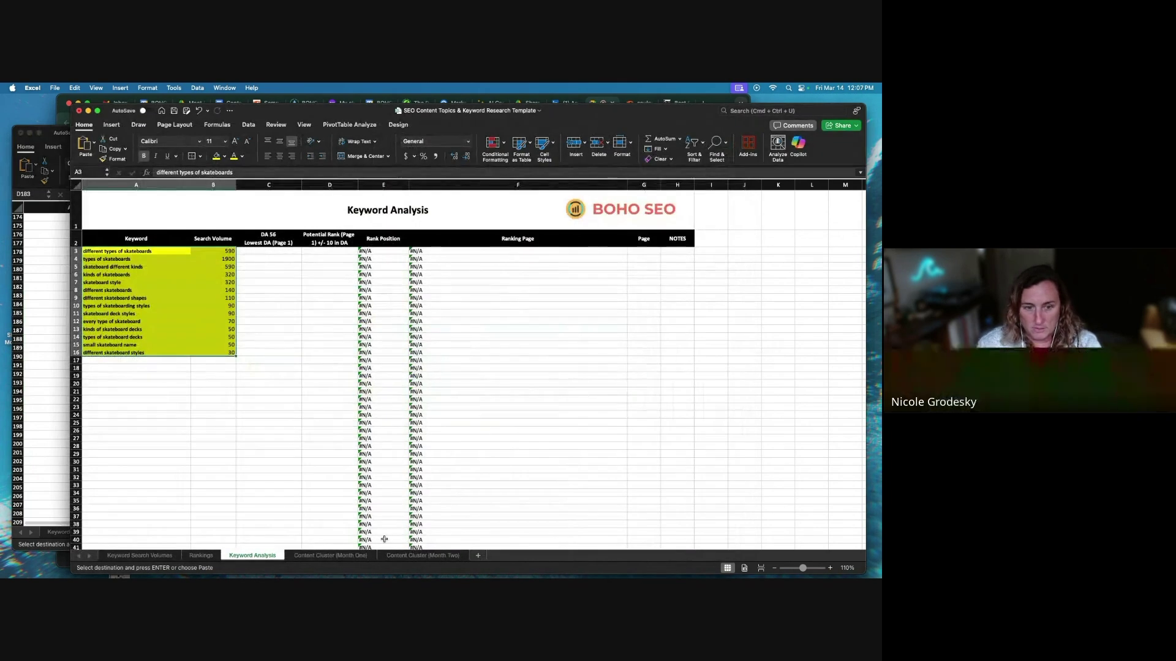
left_click(345, 557)
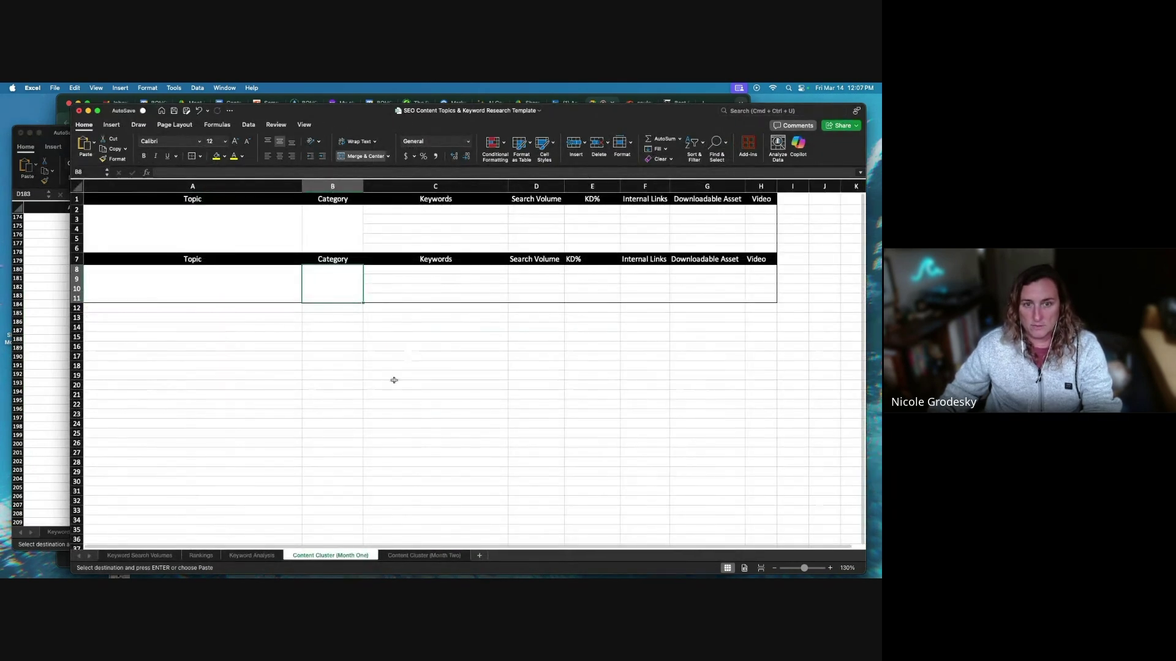
left_click(435, 270)
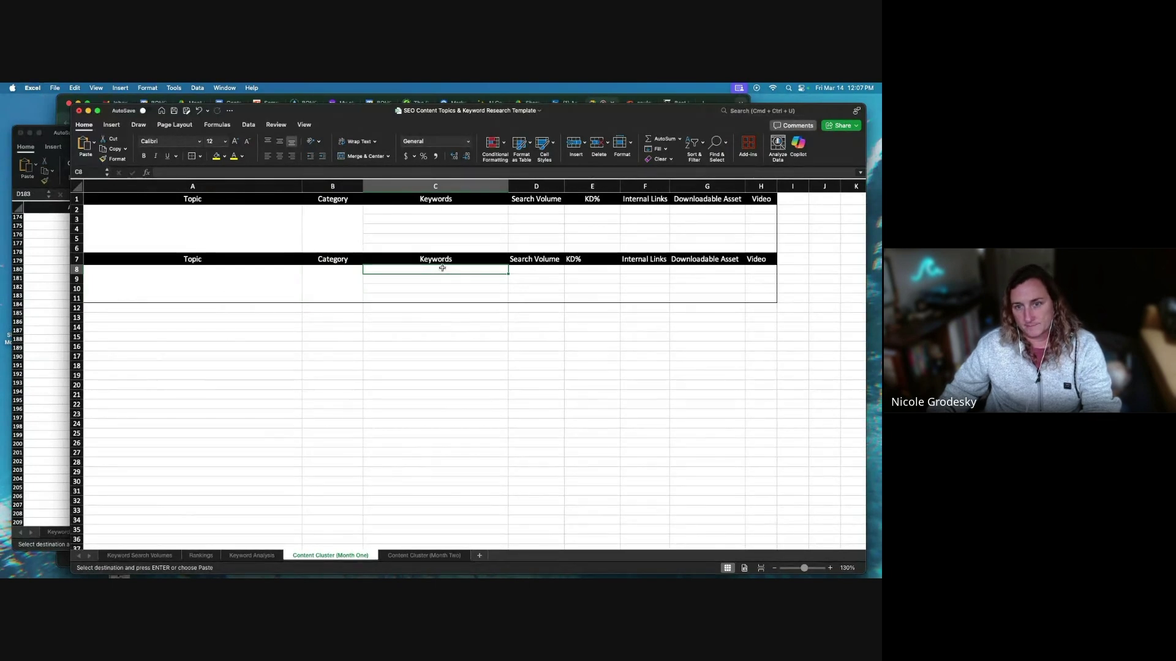
key("cmd+v")
Clear the pasted intent values and move the volume and difficulty figures into the Search Volume and KD% columns, D8:E21
left_click_drag(535, 271, 533, 405)
key("Delete")
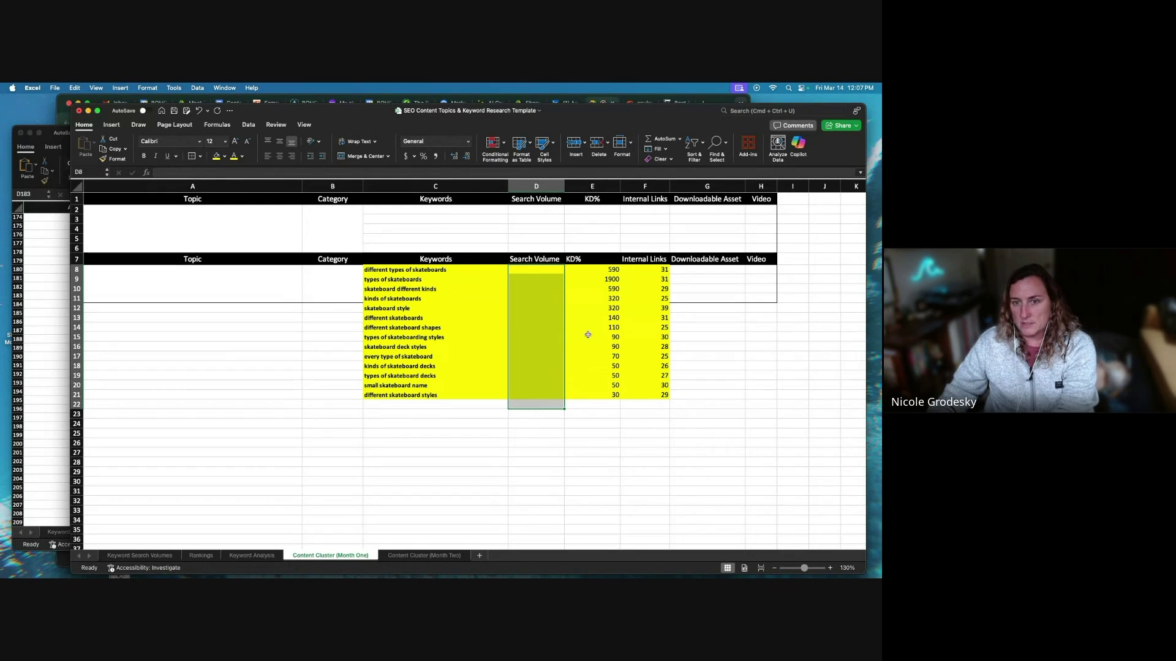
left_click_drag(599, 271, 649, 392)
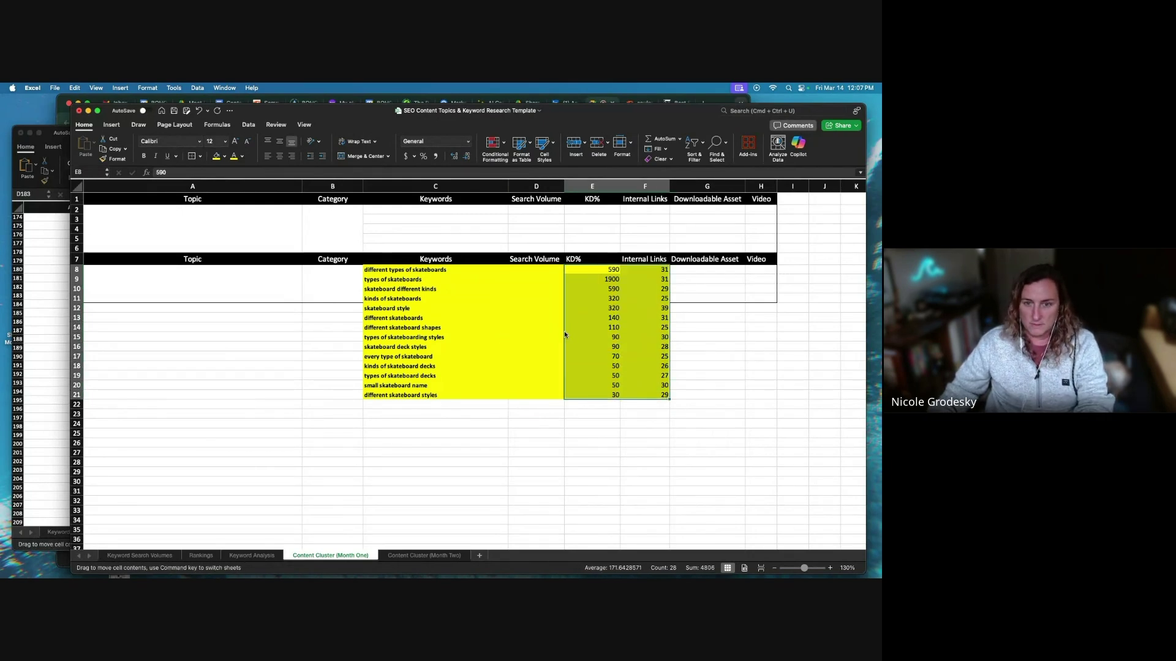
left_click_drag(565, 332, 544, 332)
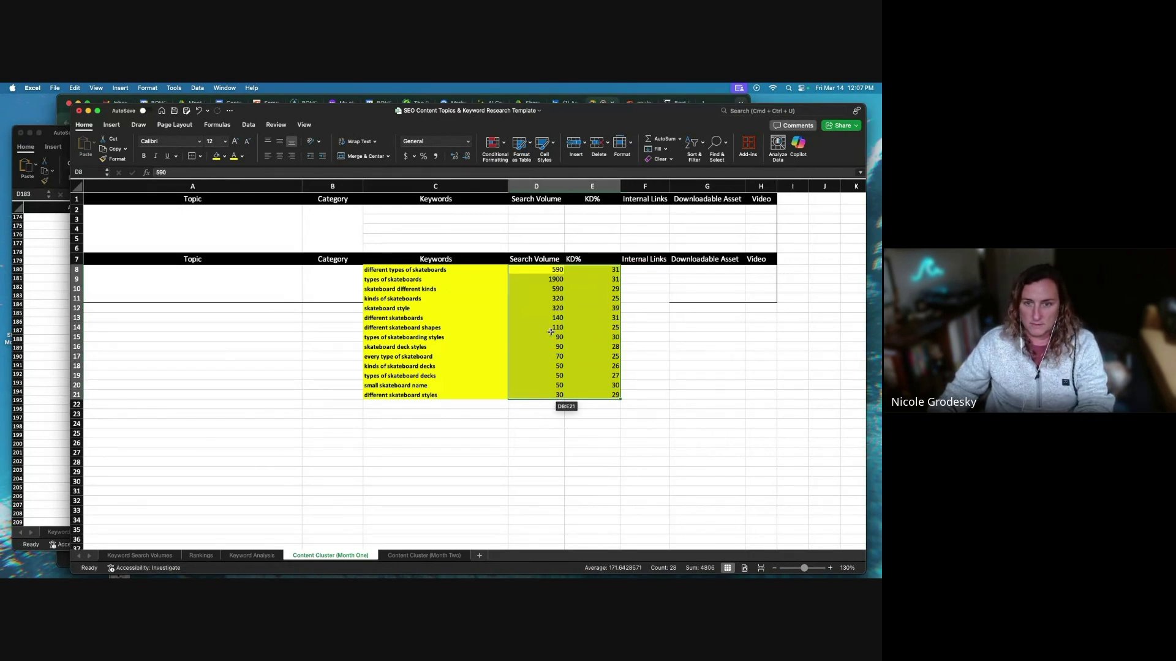
Replace the yellow formatting of the pasted rows with blank cell A13's format, and left-align the keywords in C8:C21
left_click(351, 299)
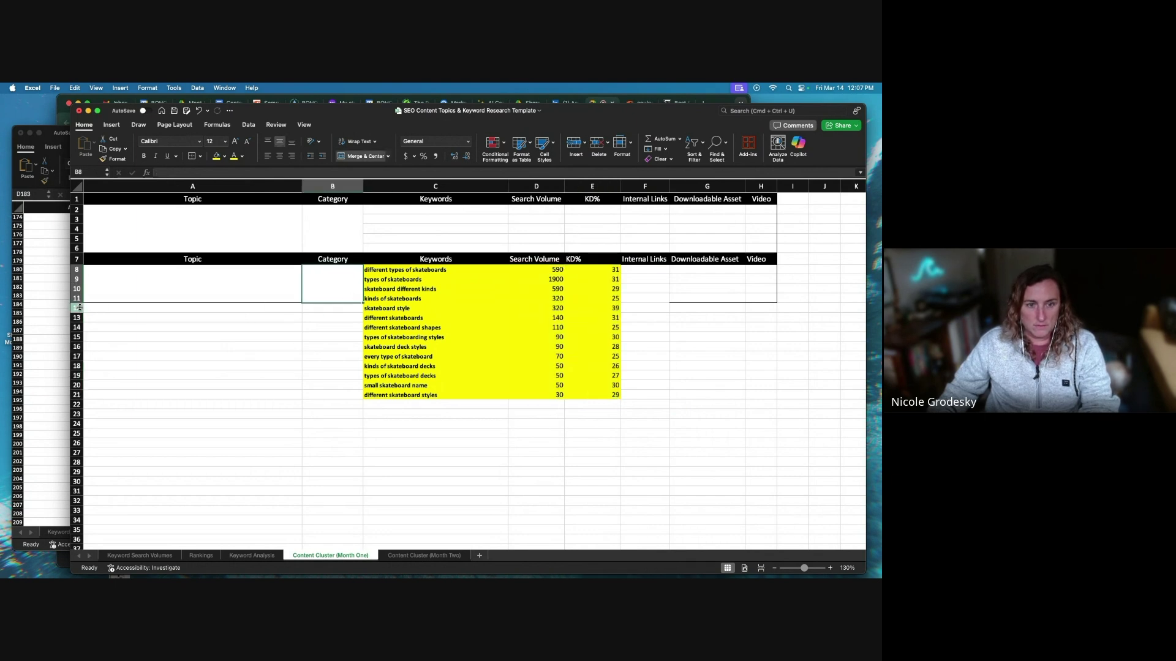
left_click(140, 317)
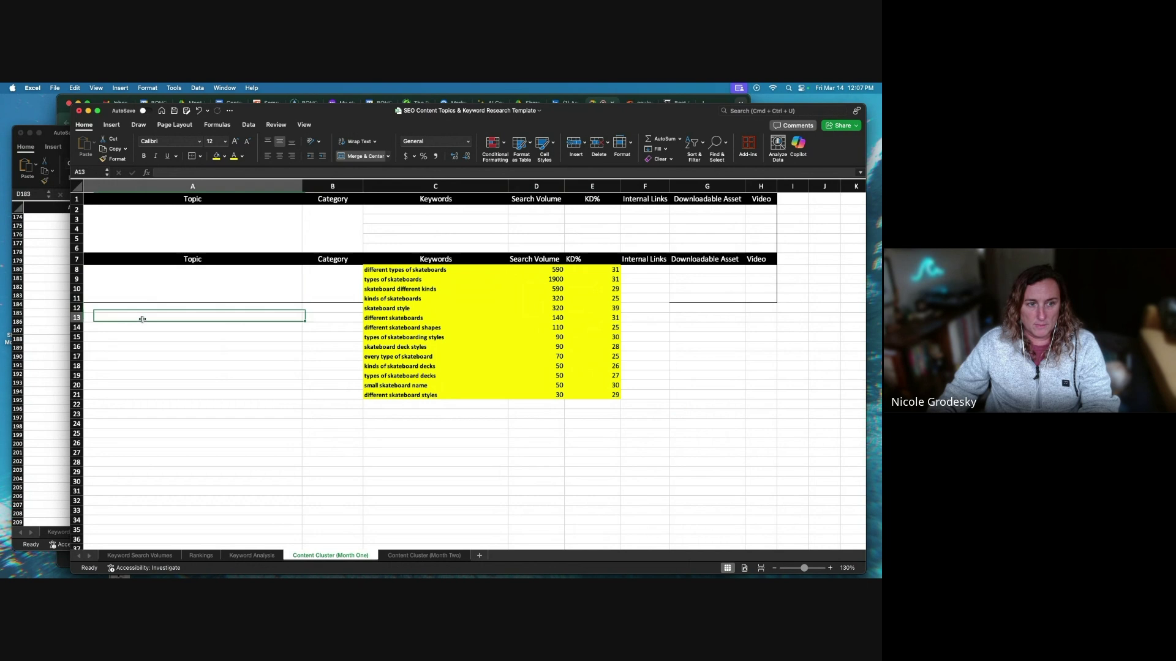
left_click(116, 160)
mouse_move(147, 273)
left_mouse_down()
mouse_move(163, 296)
mouse_move(749, 406)
left_mouse_up()
left_click(750, 406)
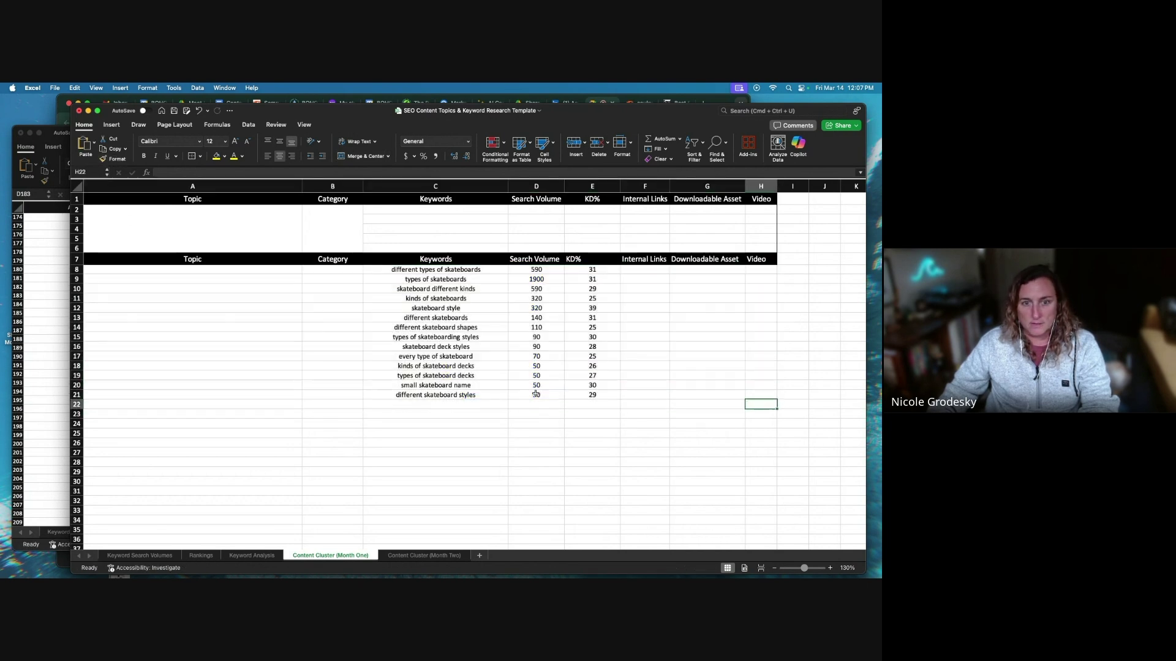
left_click_drag(422, 268, 429, 394)
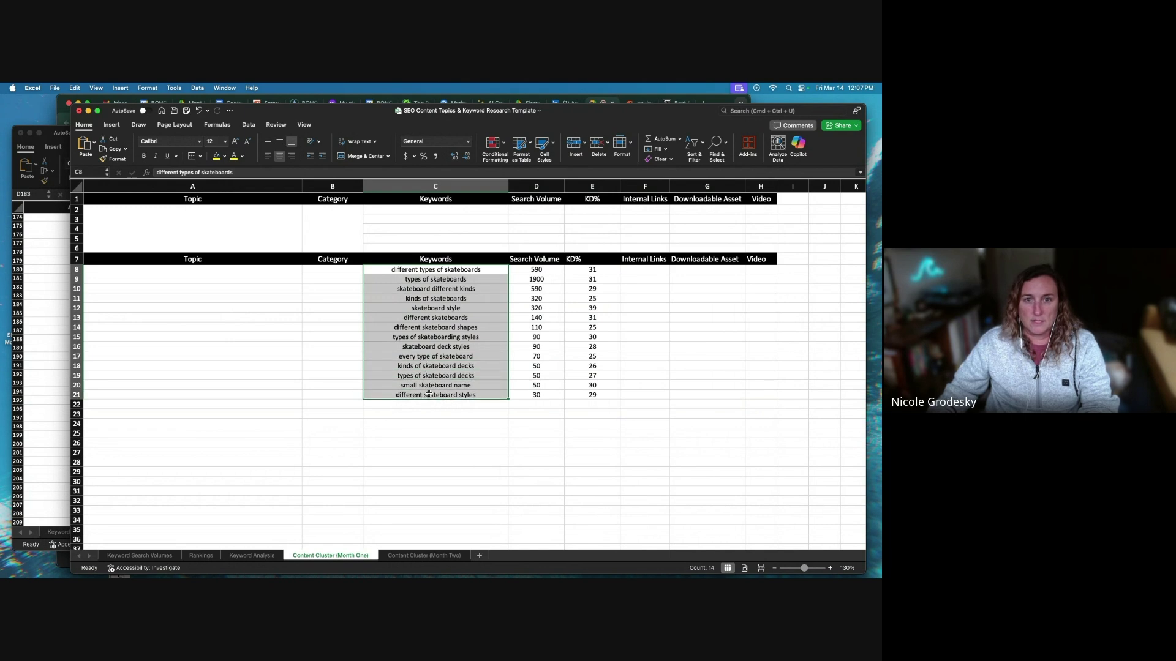
left_click(267, 155)
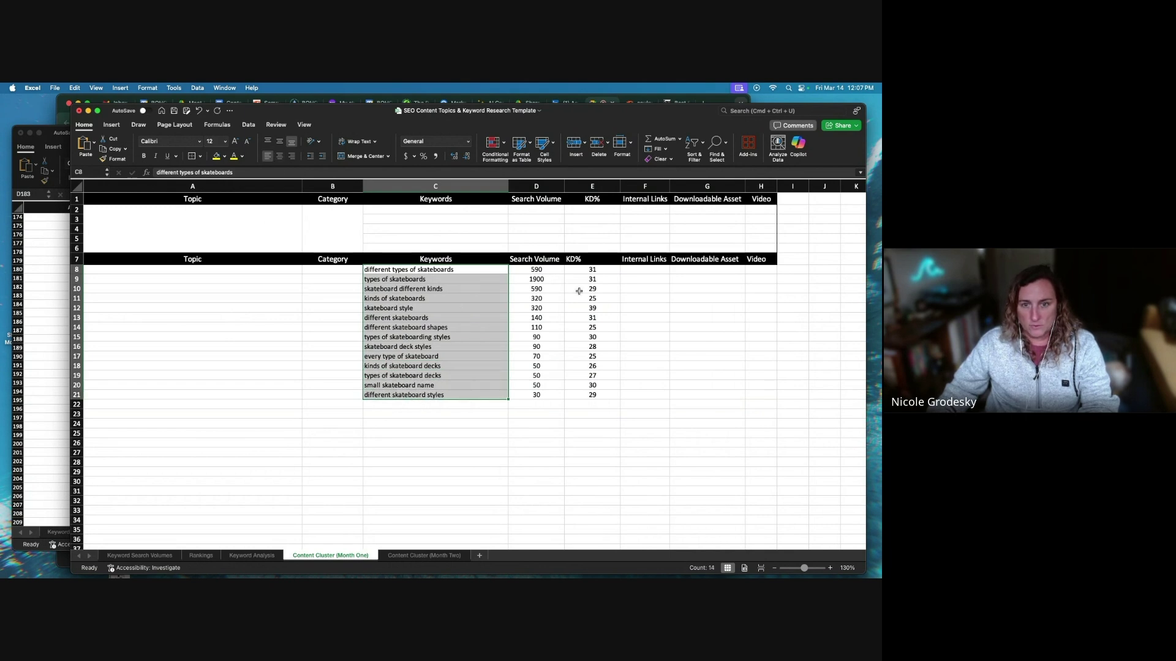
Format the Search Volume column as Number with the 1000 separator, 0 decimal places and negatives in parentheses
left_click(538, 195)
right_click(537, 296)
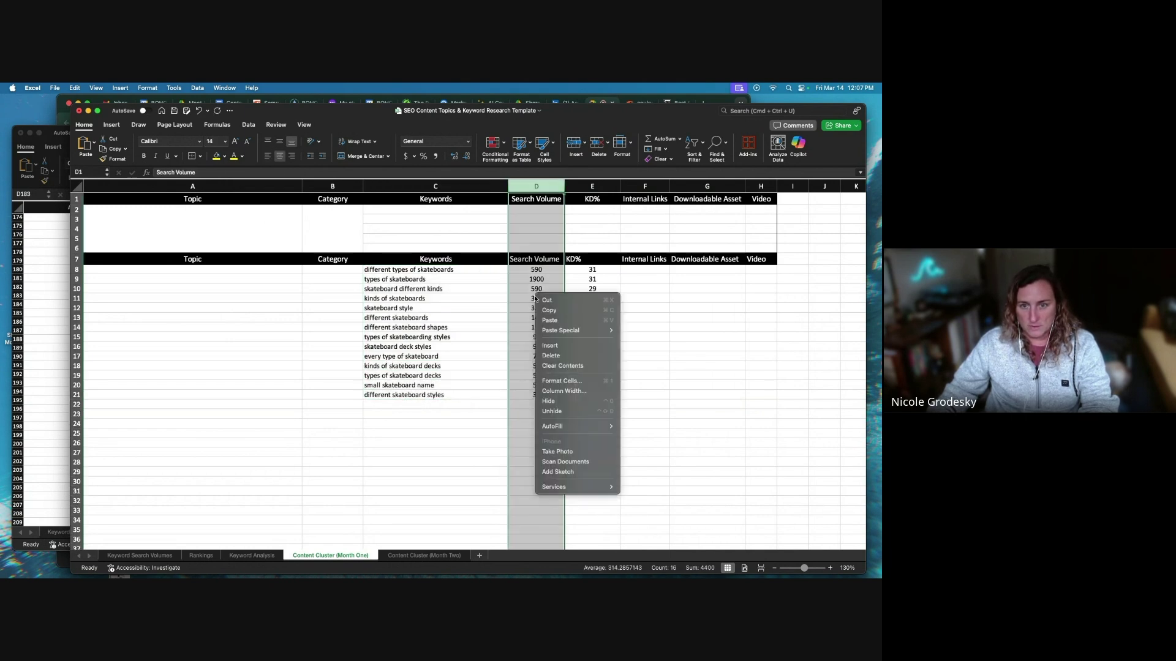
left_click(553, 380)
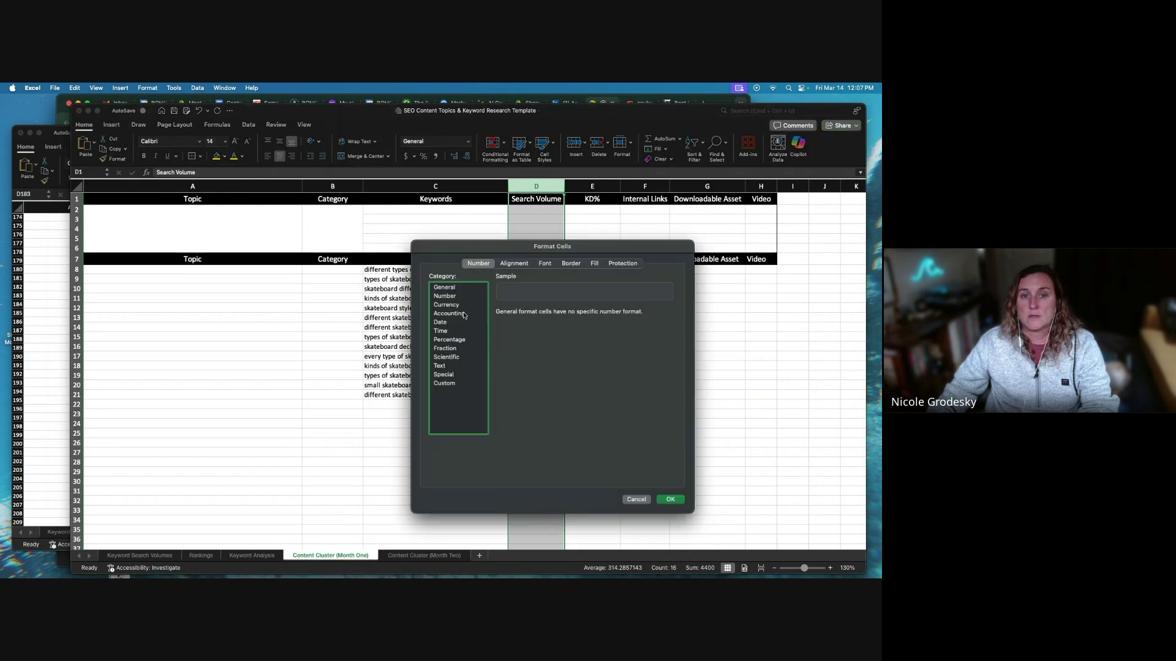
left_click(459, 297)
left_click(509, 370)
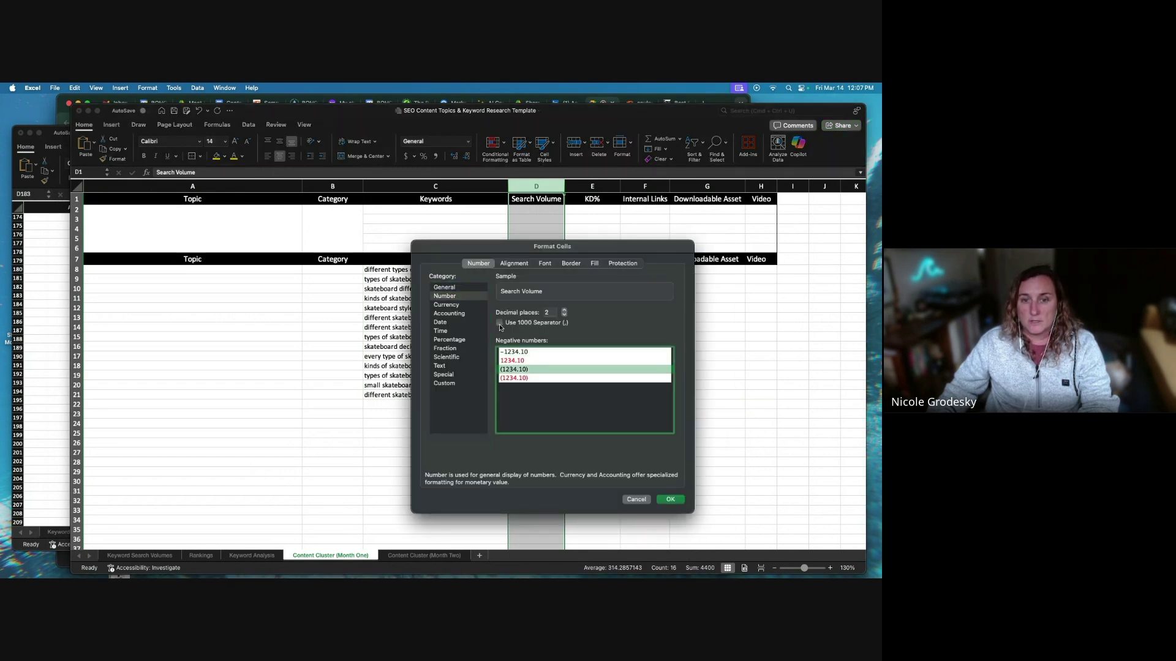
left_click(500, 323)
left_click(564, 315)
left_click(564, 315)
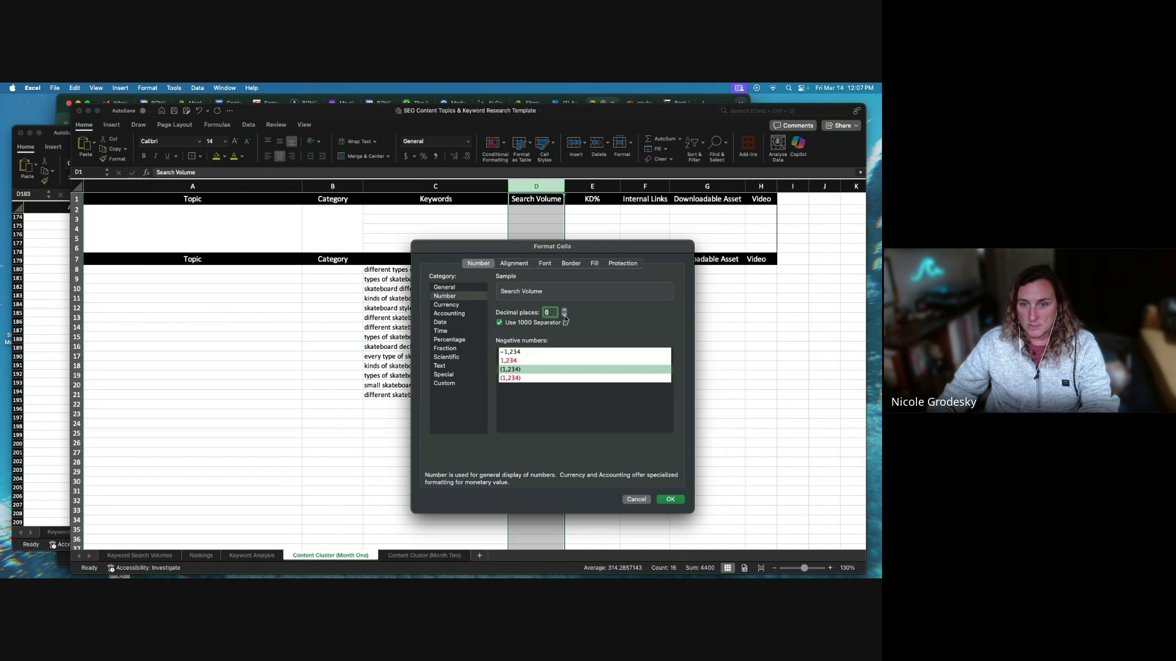
left_click(669, 499)
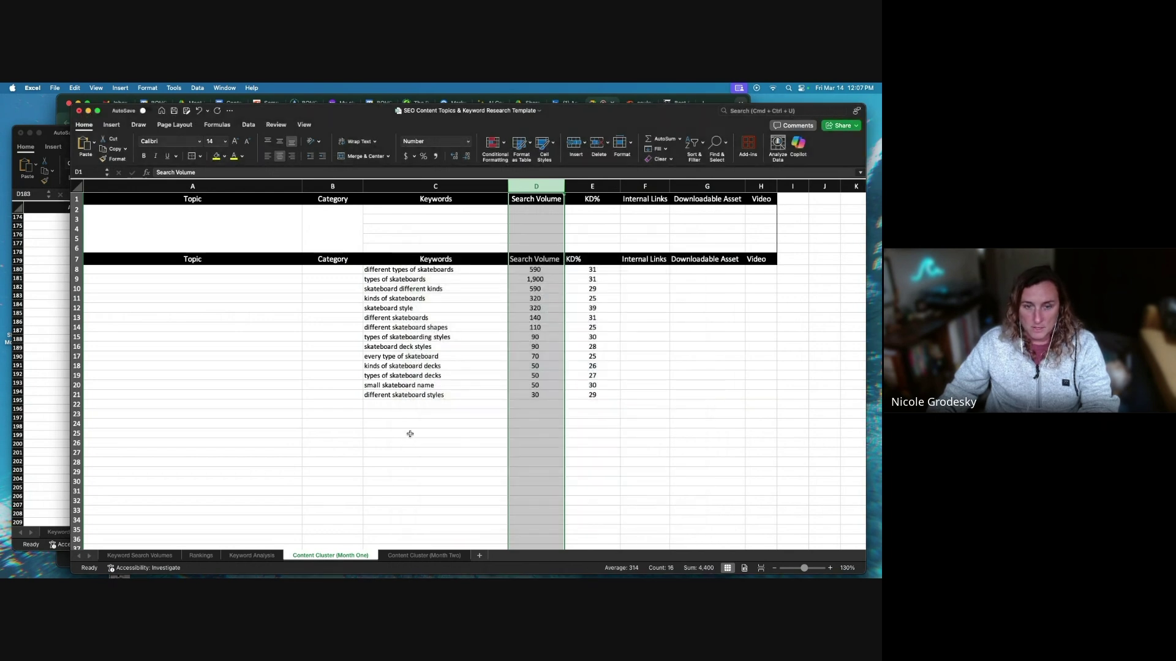
Delete rows 1 to 6, the empty first topic block, from the Content Cluster (Month One) sheet
left_click(400, 406)
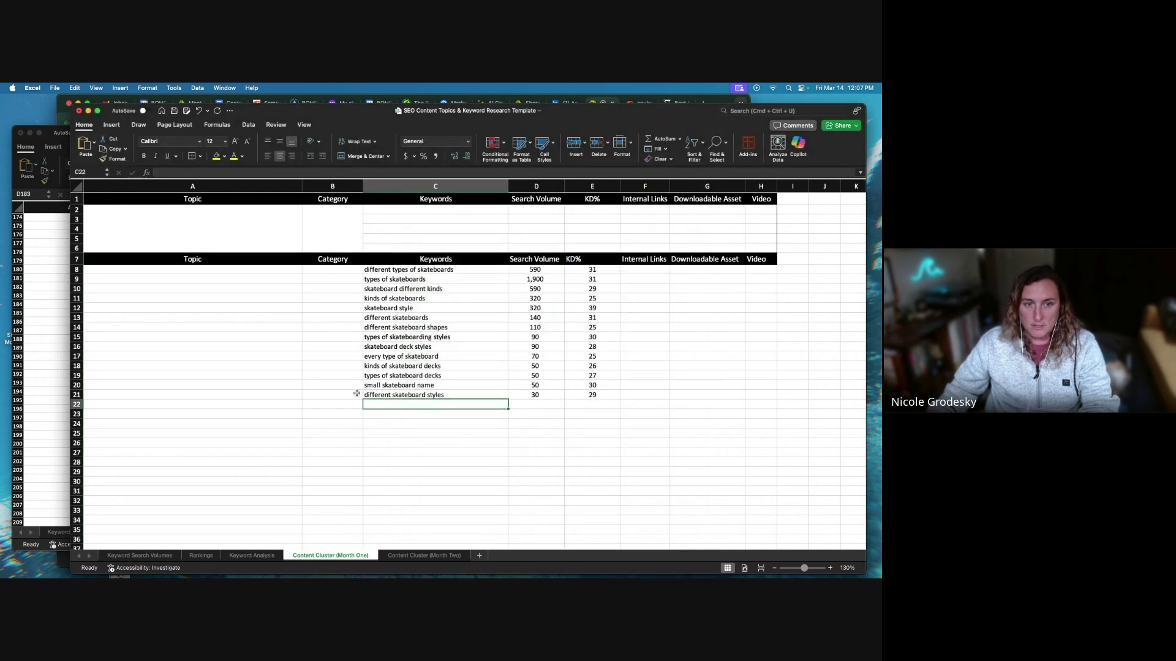
left_click_drag(75, 202, 76, 248)
right_click(205, 227)
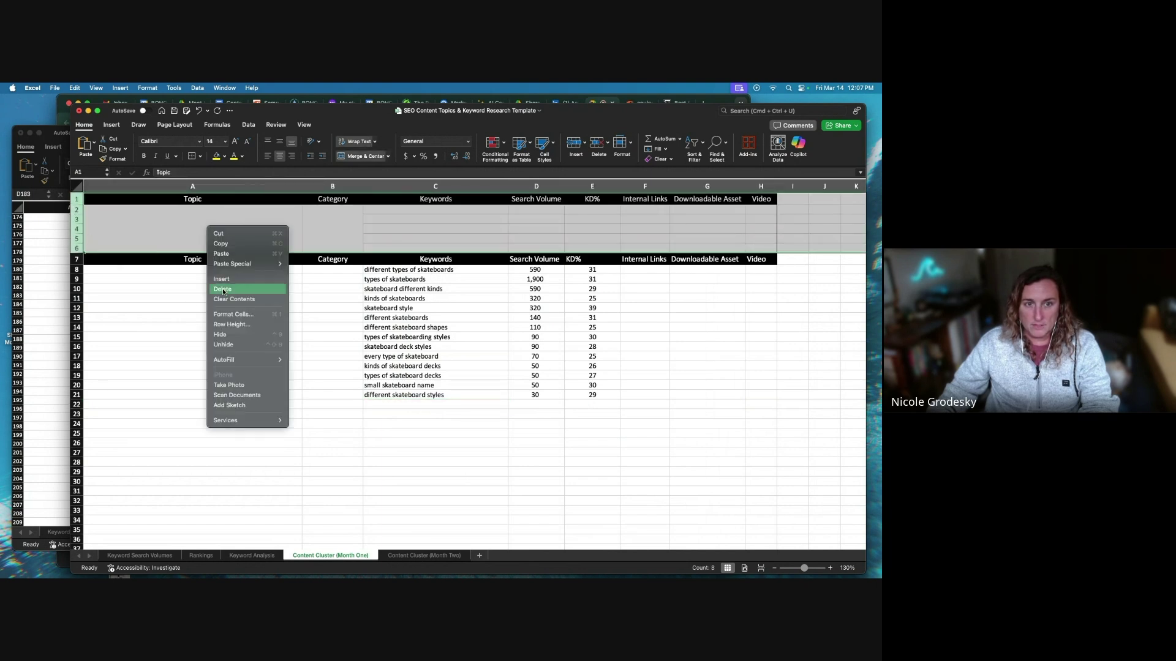
left_click(239, 290)
left_click(340, 197)
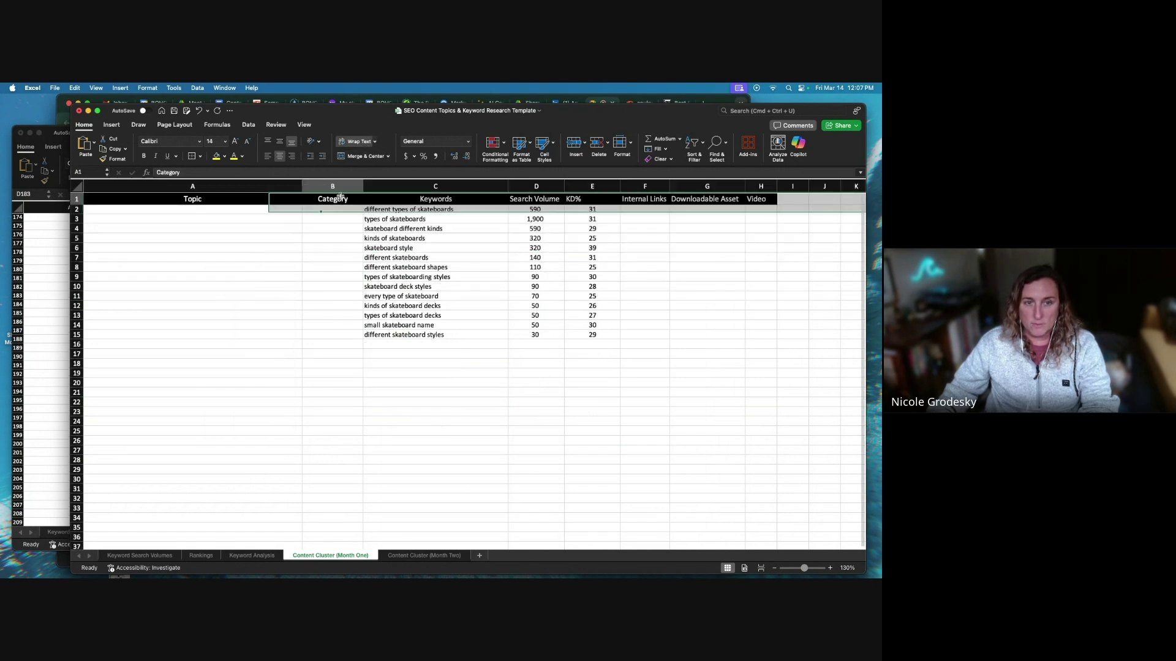
Copy the header row 1 into row 16, directly below the skateboard keyword cluster
left_click(74, 197)
key("super+c")
left_click(262, 344)
key("super+v")
left_click_drag(311, 395, 304, 415)
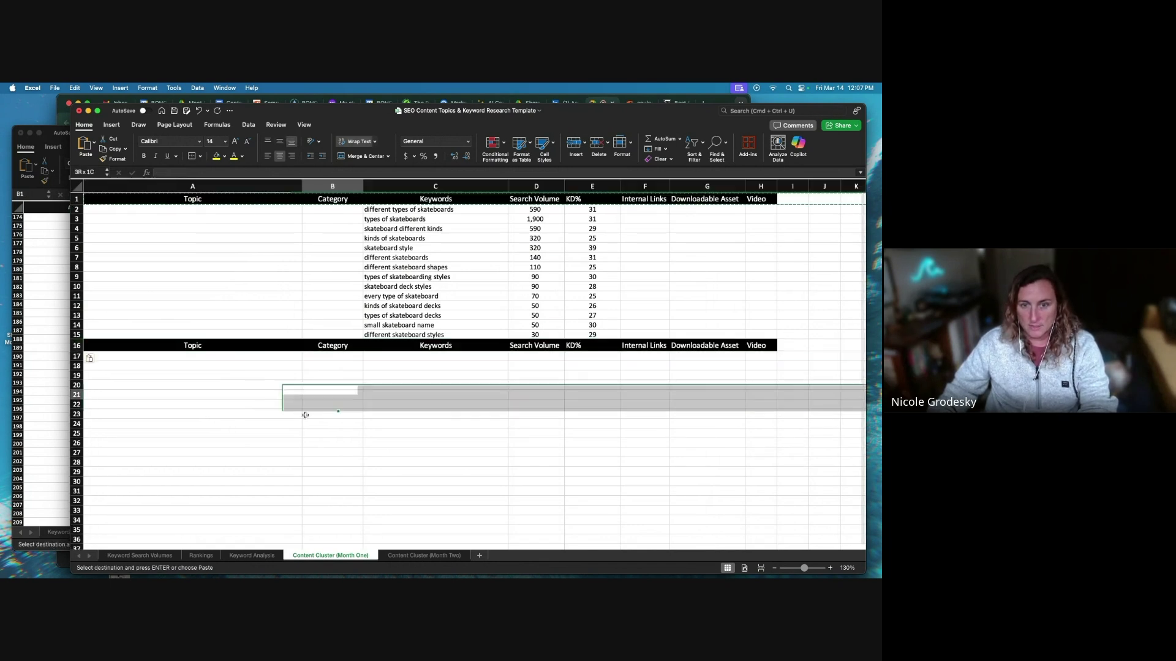
left_click(357, 405)
left_click(336, 327)
Review the cluster's keywords and the search volume of "types of skateboards" as a possible main keyword
left_click_drag(414, 209, 452, 287)
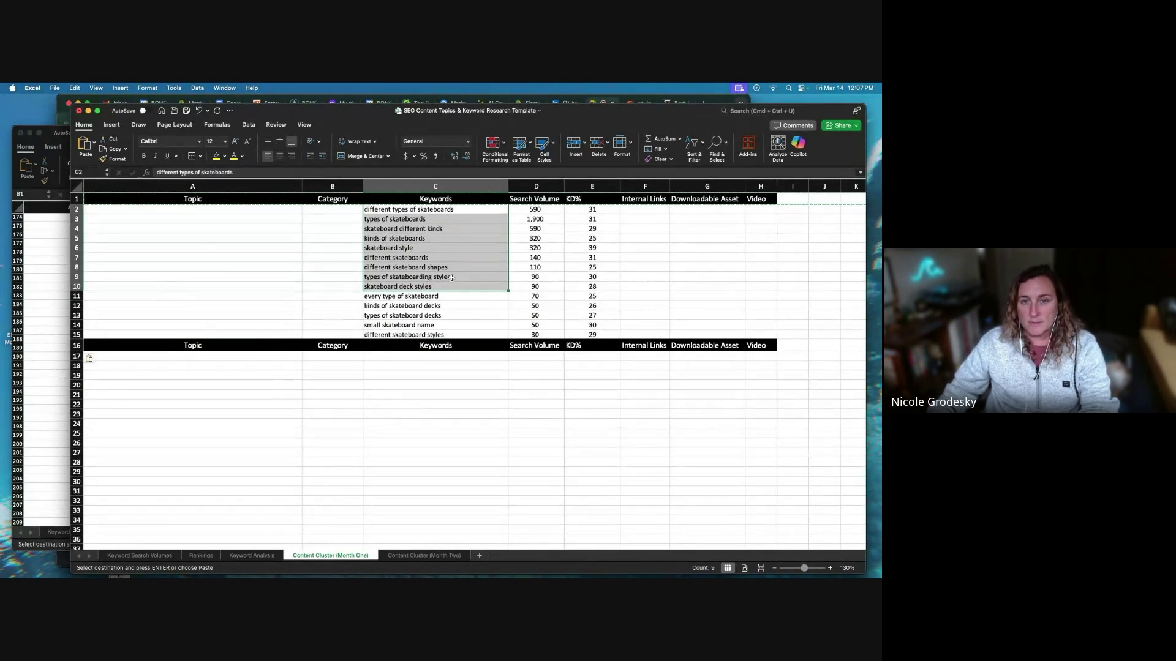
left_click(432, 210)
left_click(430, 218)
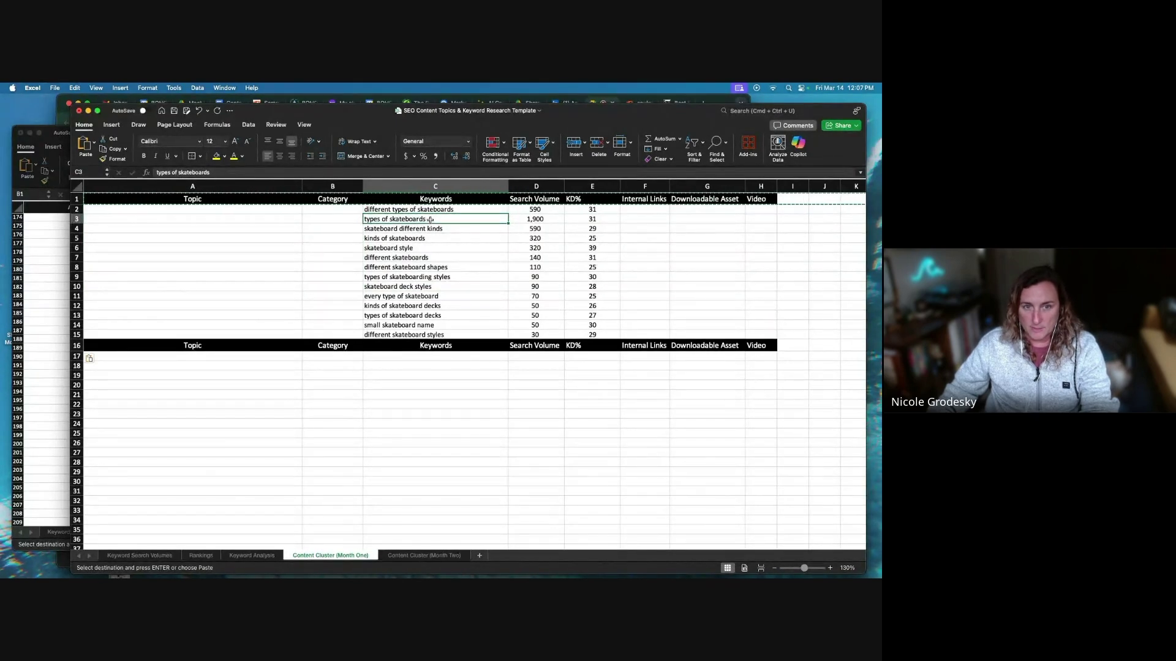
left_click_drag(460, 219, 558, 218)
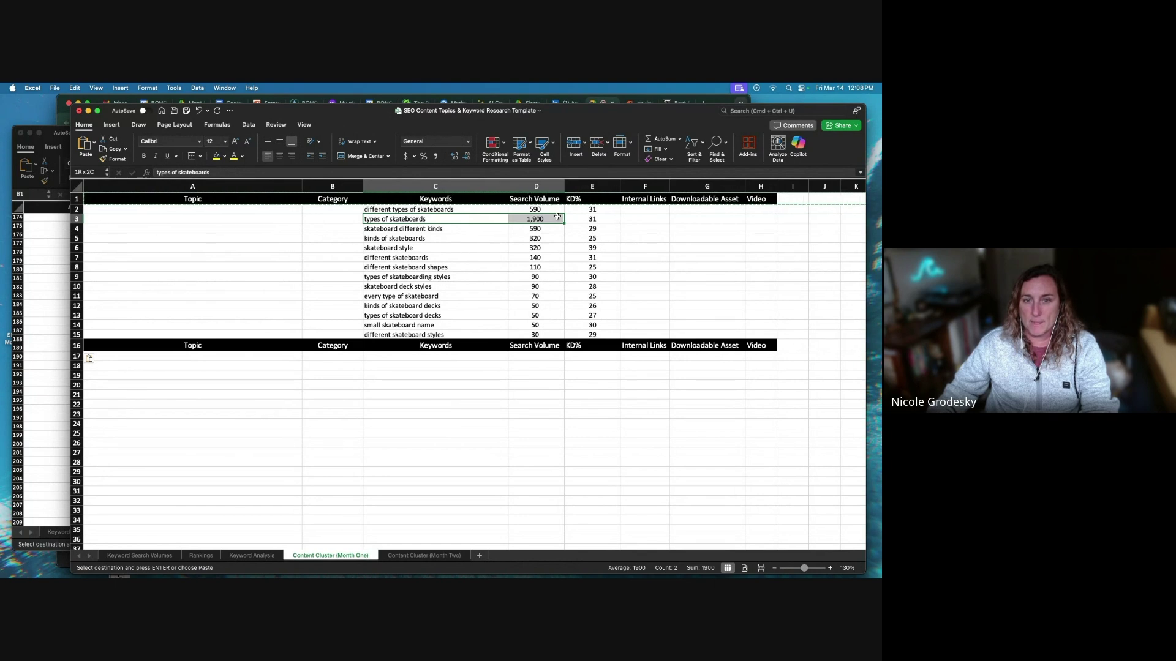
left_click_drag(522, 218, 444, 217)
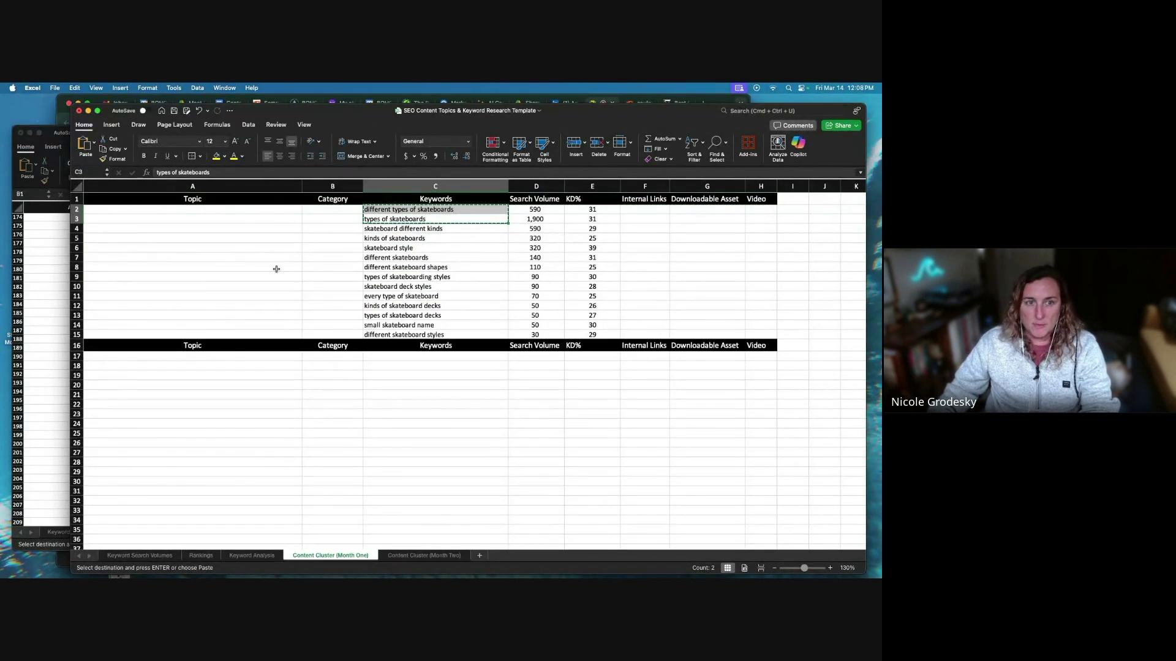
Rename the Topic header as "Blog Title" in cells A1 and A16
left_click(261, 195)
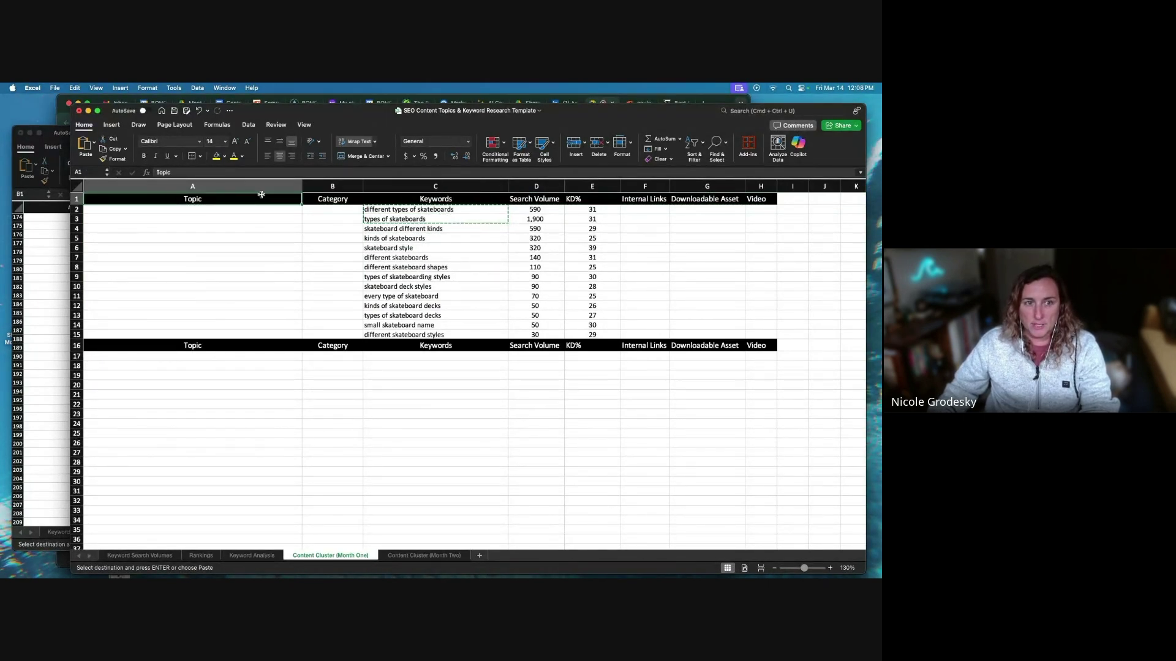
type("Blog Title")
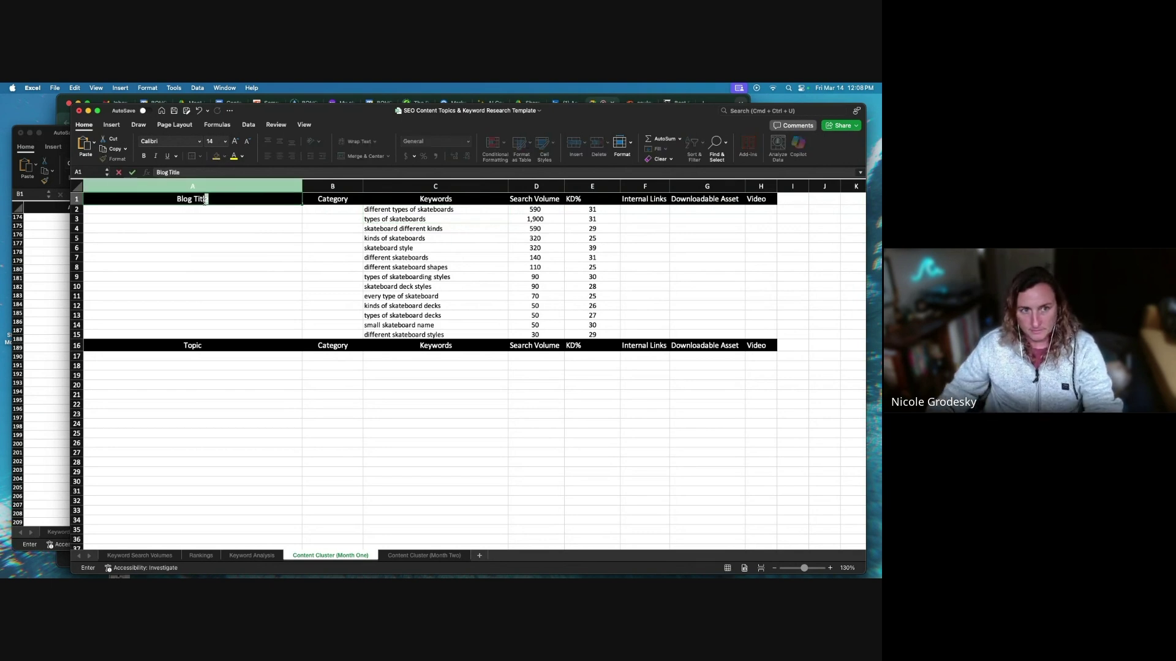
left_click_drag(205, 200, 174, 199)
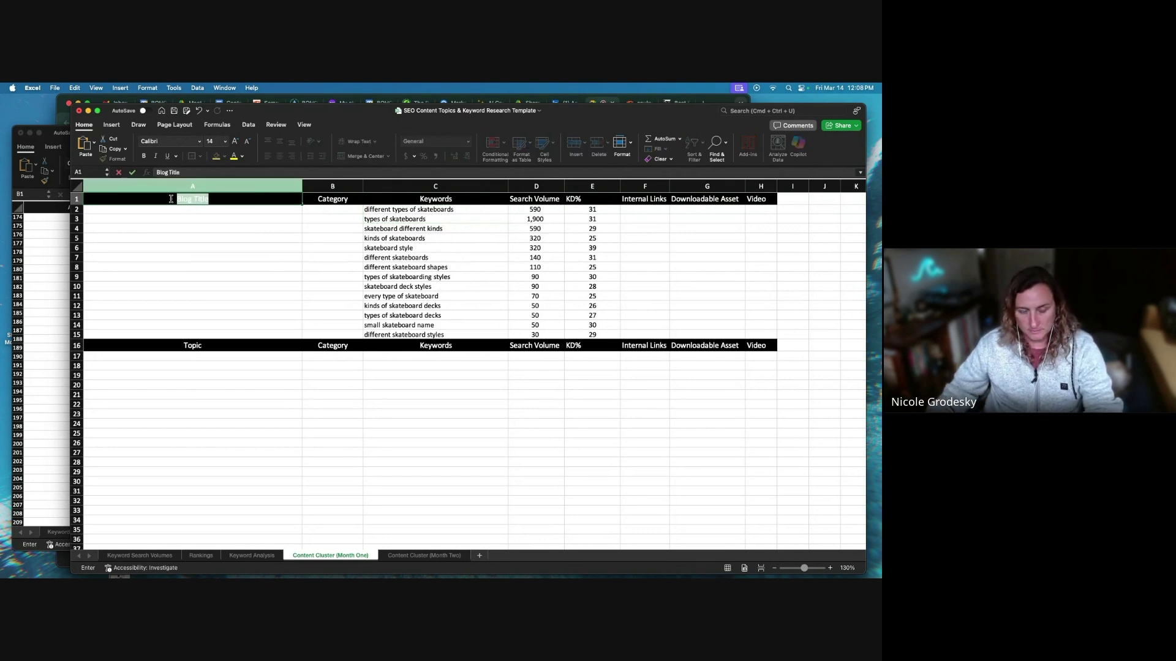
key("cmd+c")
left_click(192, 346)
key("cmd+v")
left_click(349, 199)
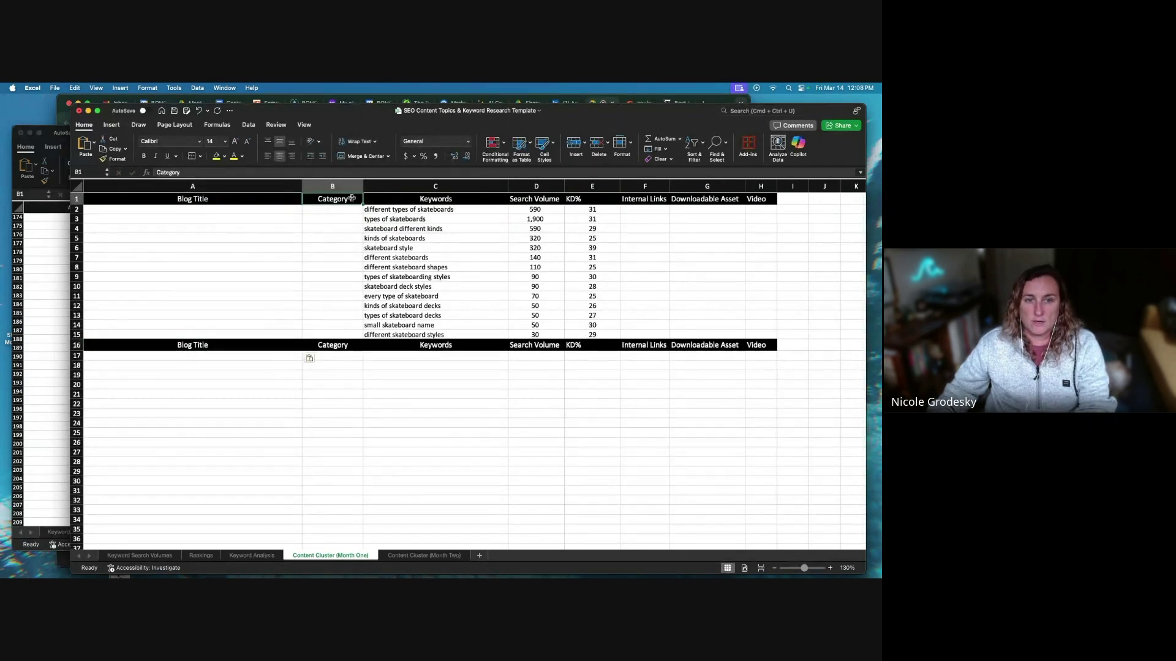
left_click_drag(352, 200, 340, 335)
left_click(241, 276)
left_click(230, 211)
Copy the keyword "types of skateboards" from cell C3 and open ChatGPT in a new Chrome tab
left_click(378, 220)
key("cmd+c")
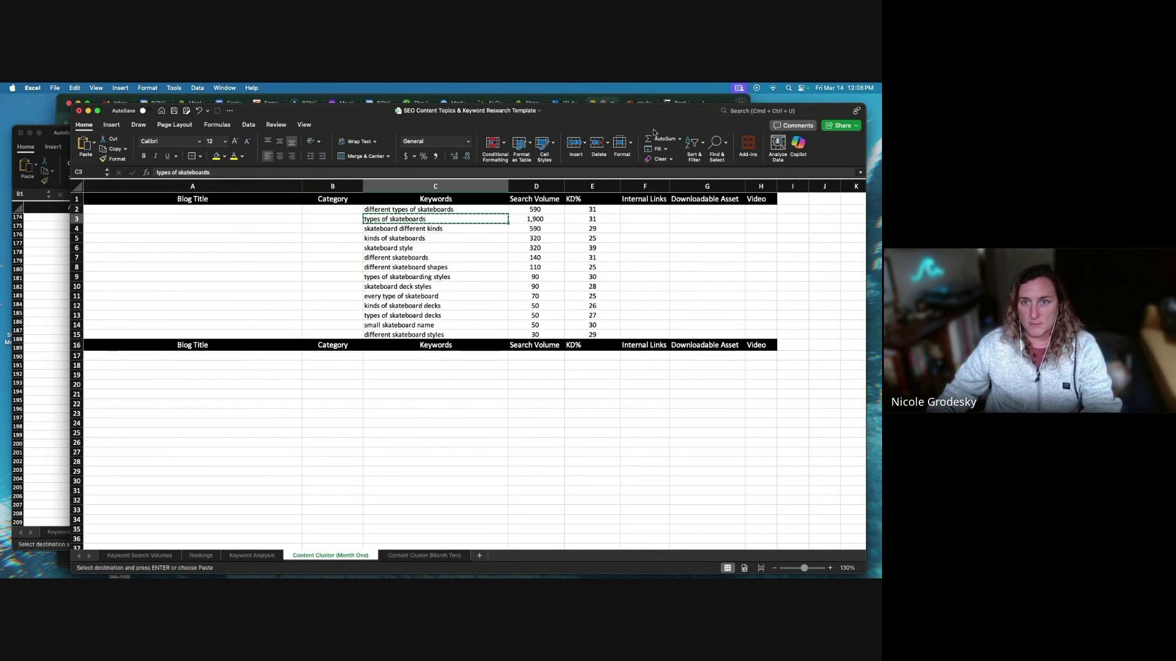
left_click_drag(667, 105, 689, 118)
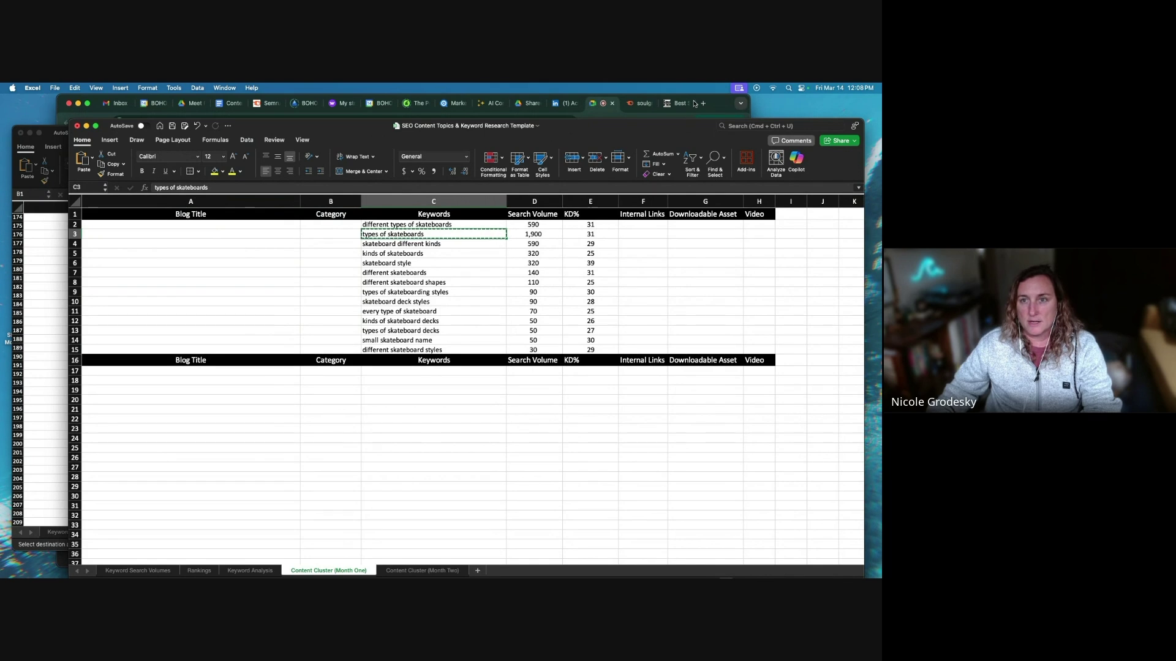
left_click(703, 104)
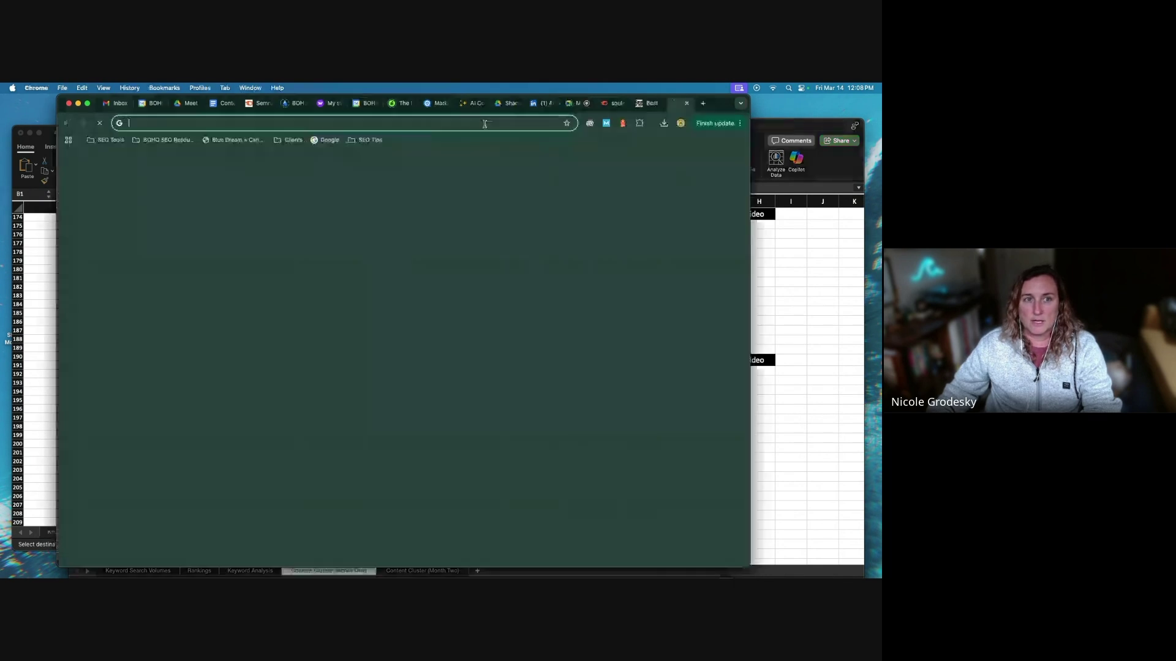
left_click(393, 124)
type("chat.openai.com/auth/login")
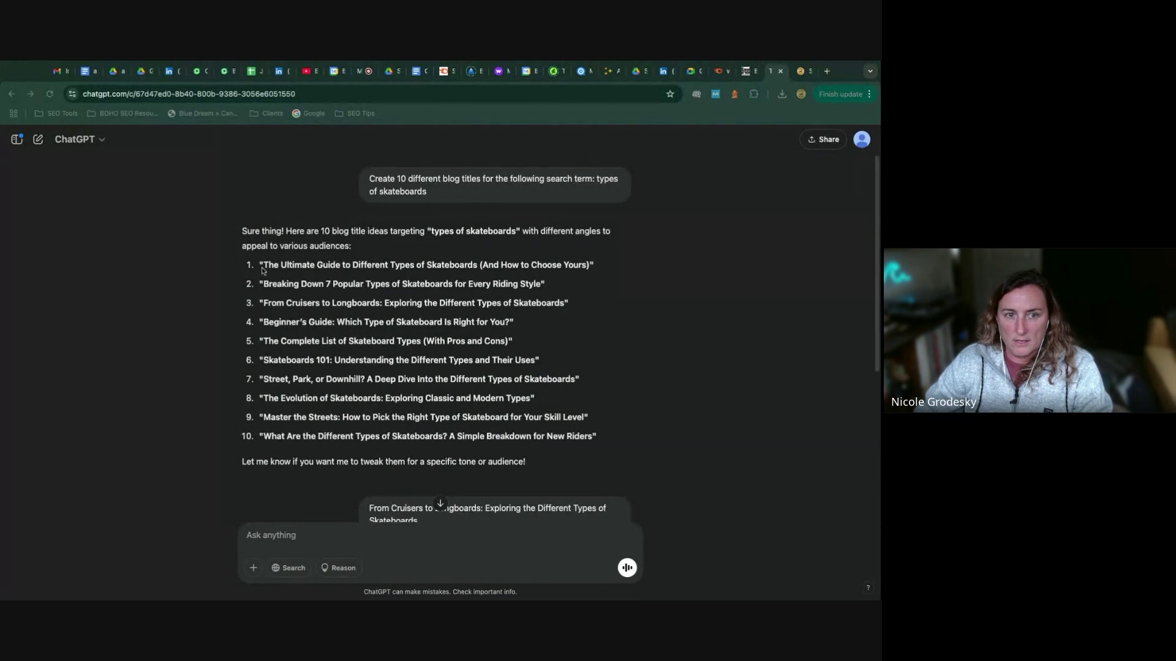
Examine the prompt for 10 blog titles on "types of skateboards", the suggested titles, and the follow-up request for five variations
left_click(262, 270)
left_click_drag(265, 266, 508, 265)
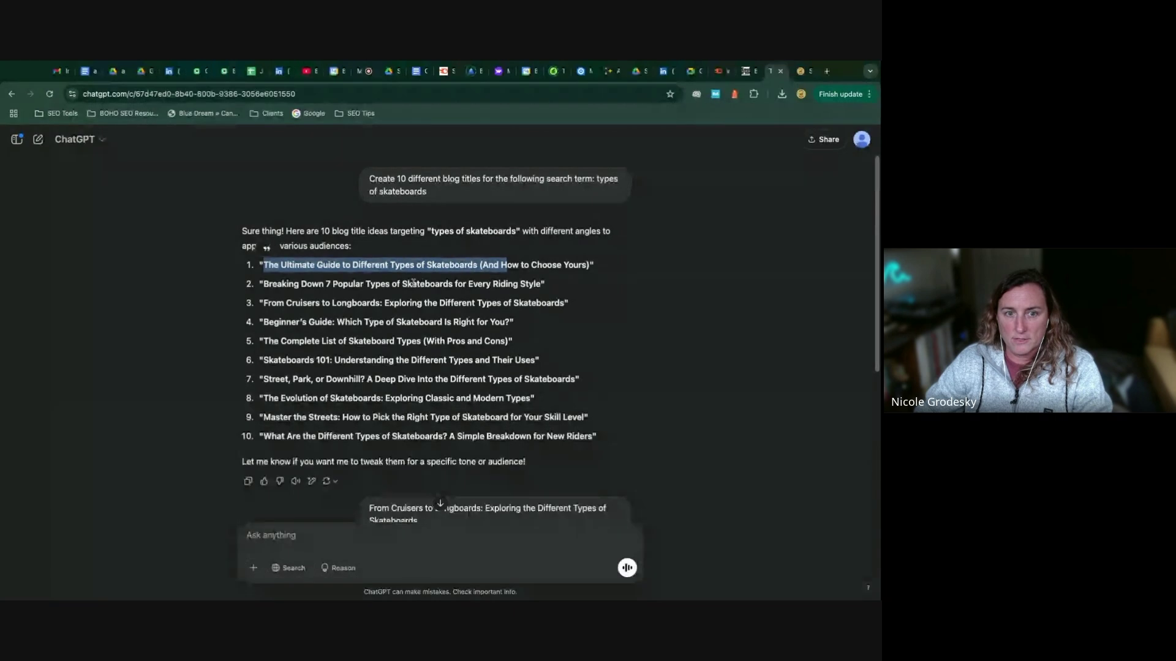
left_click(380, 294)
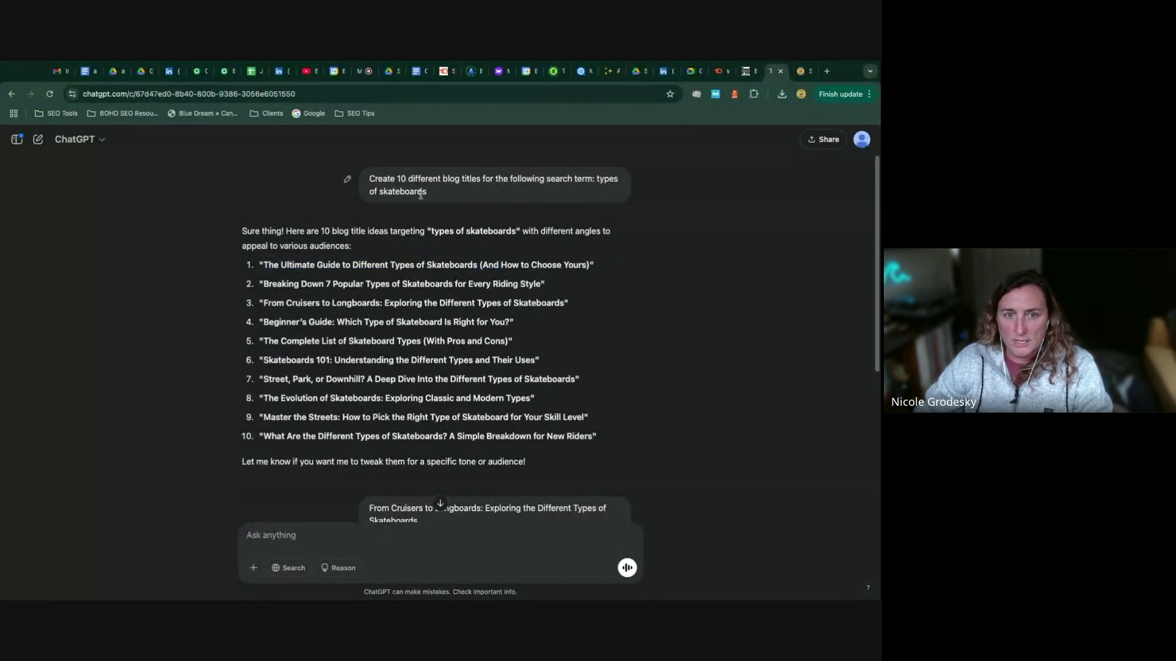
triple_click(440, 198)
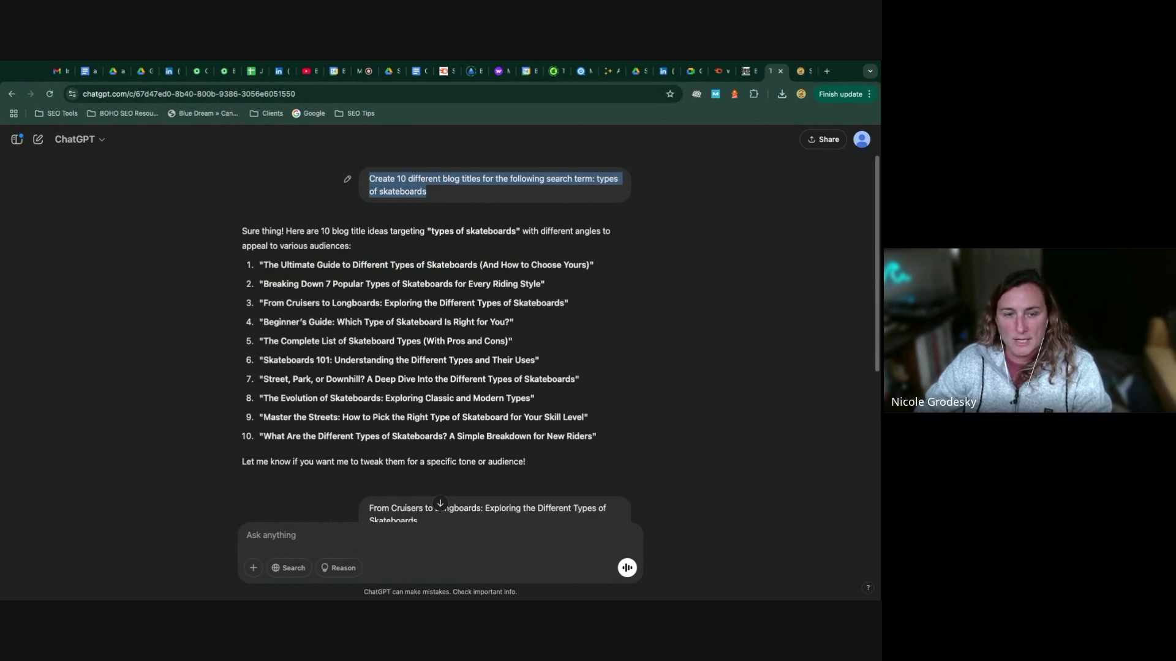
left_click(263, 265)
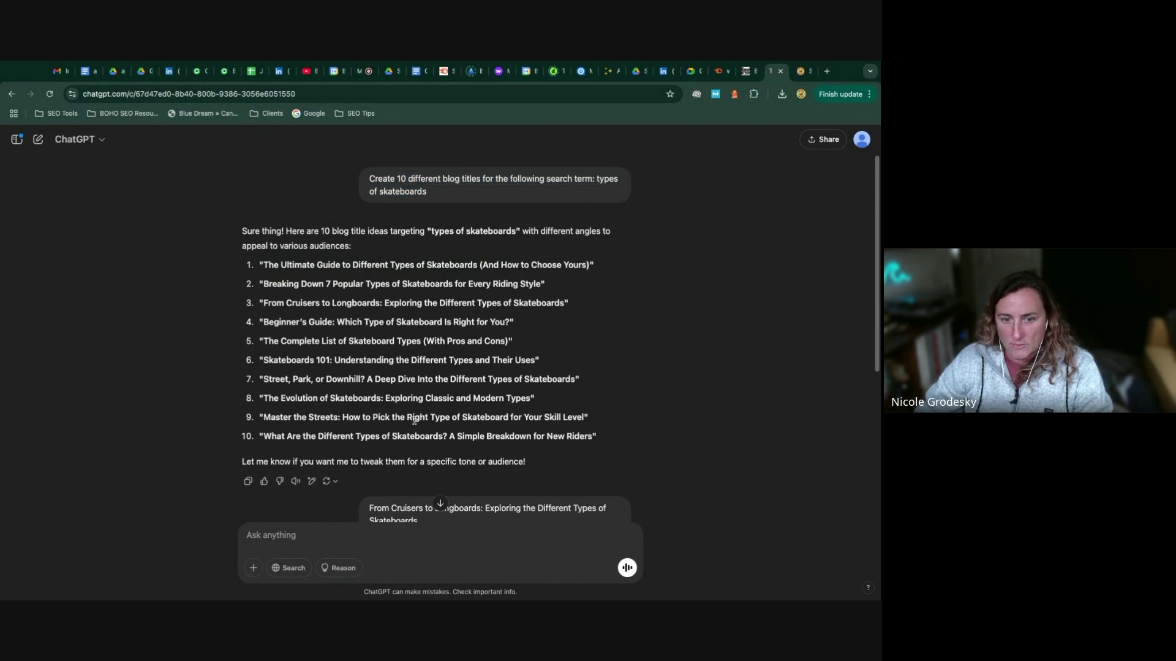
left_click_drag(265, 264, 477, 264)
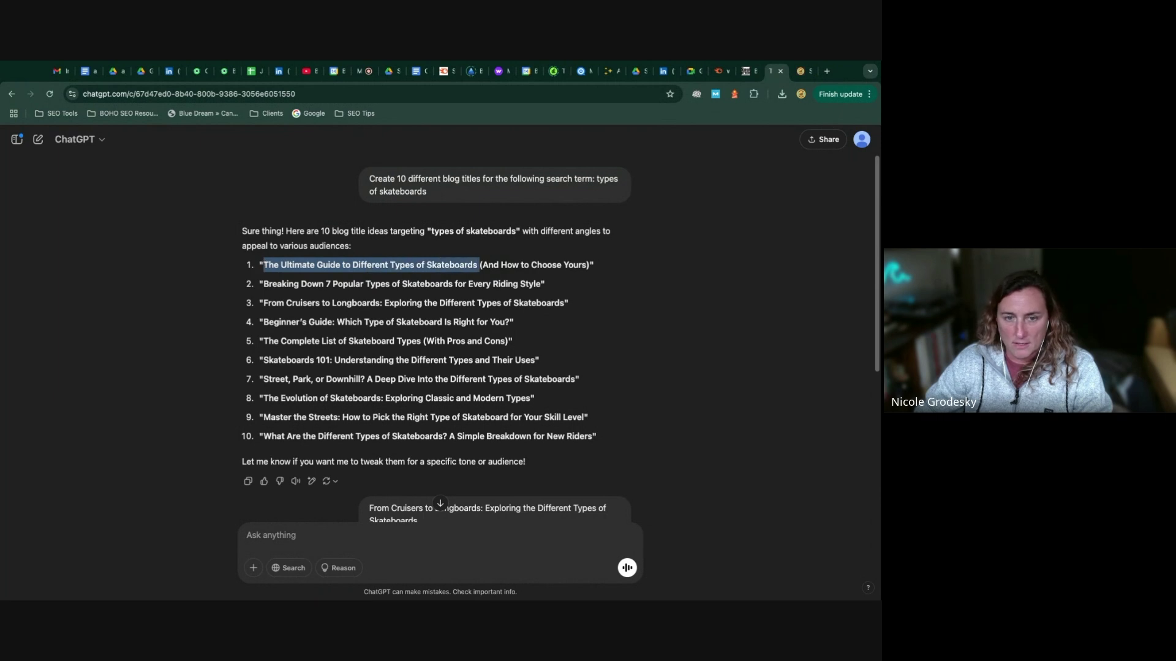
left_click_drag(270, 304, 452, 304)
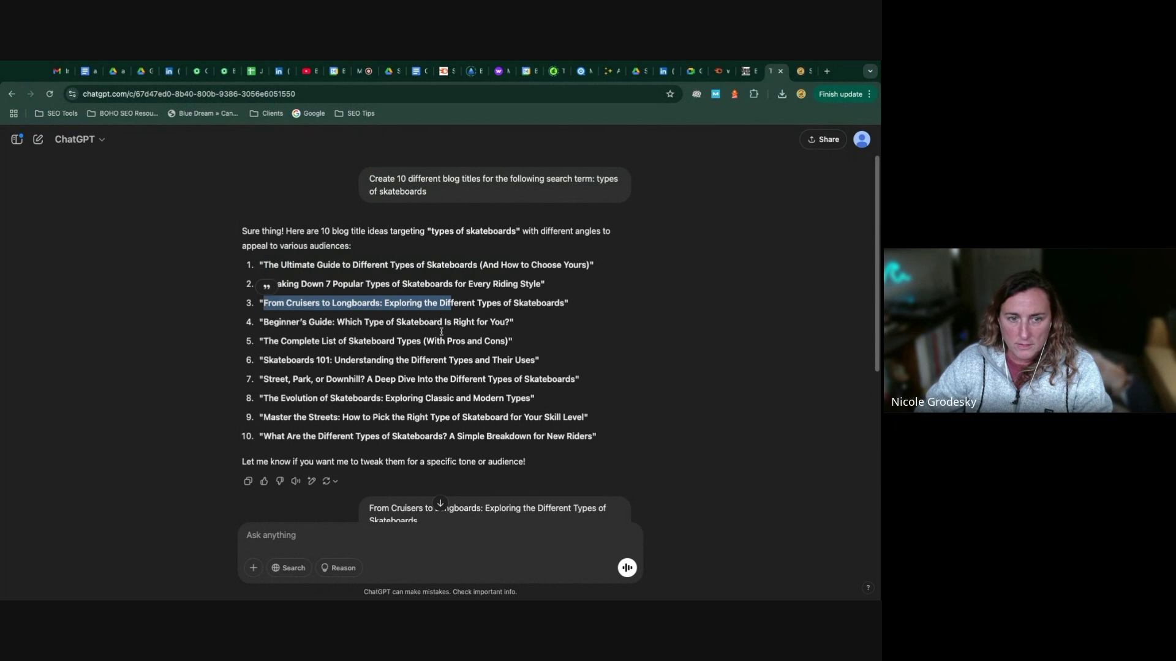
scroll(433, 352, "down", 1)
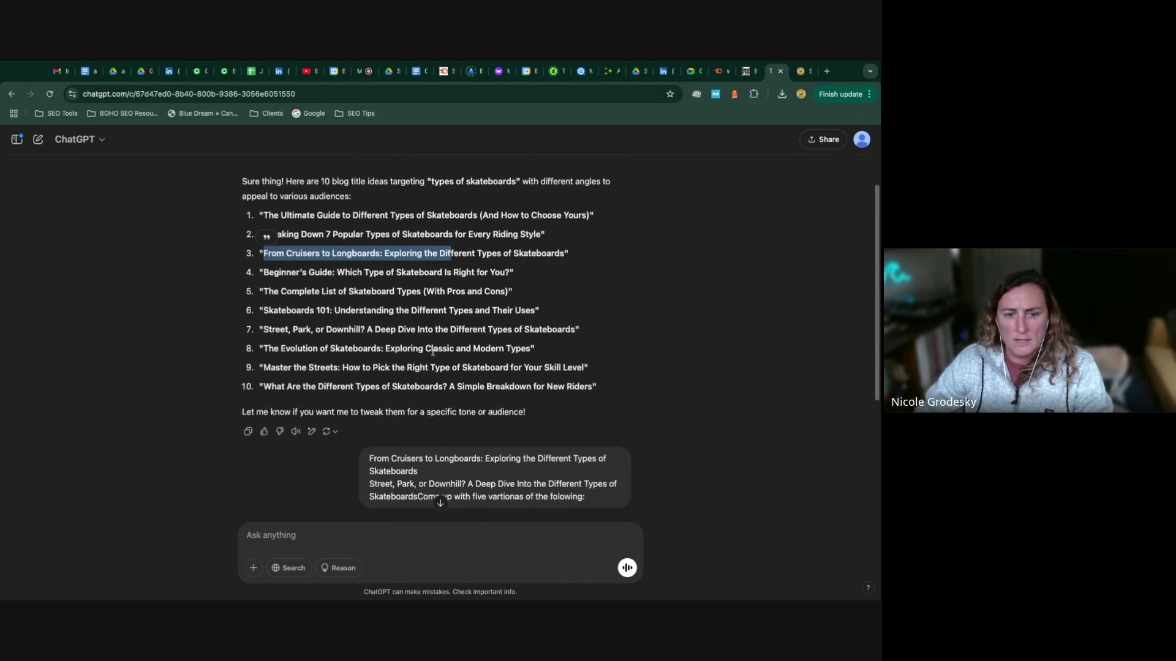
left_click_drag(264, 330, 520, 331)
scroll(495, 388, "down", 2)
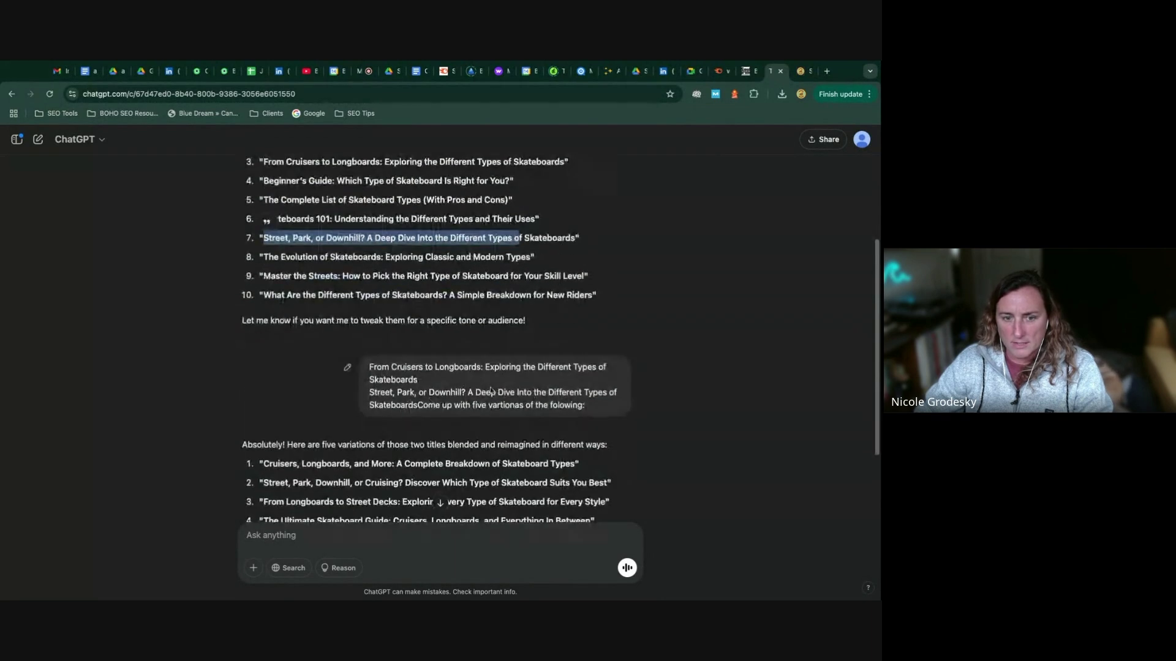
scroll(456, 382, "down", 1)
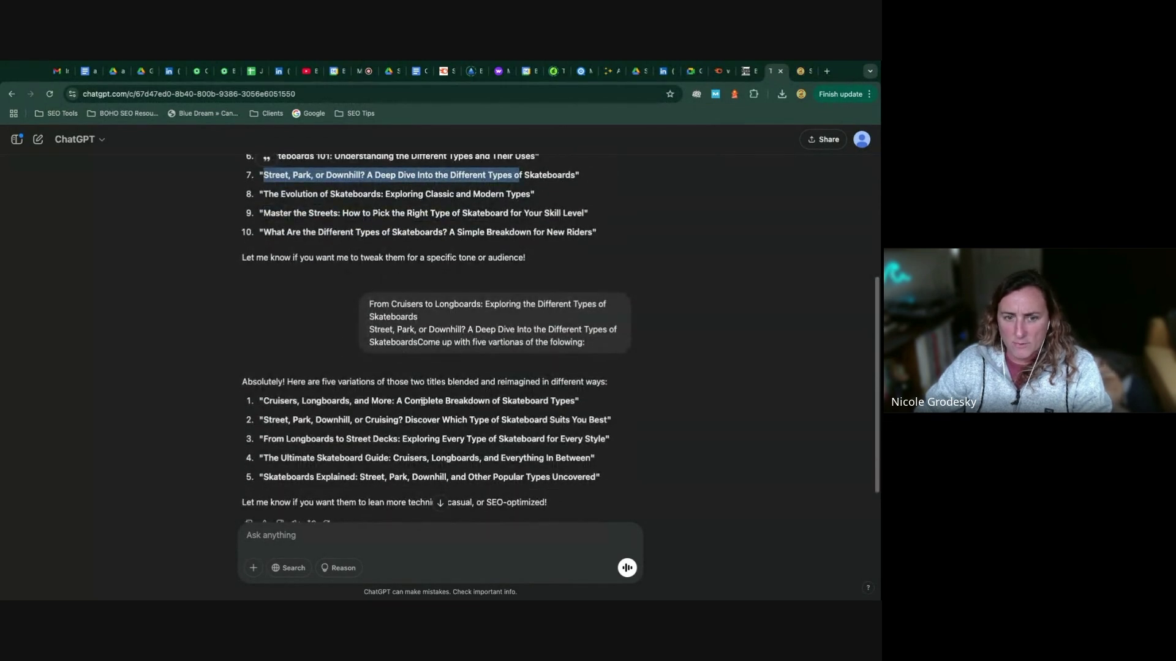
Return to the first list of titles and single out "From Cruisers to Longboards: Exploring the Different Types of Skateboards"
scroll(422, 395, "up", 2)
scroll(421, 392, "up", 2)
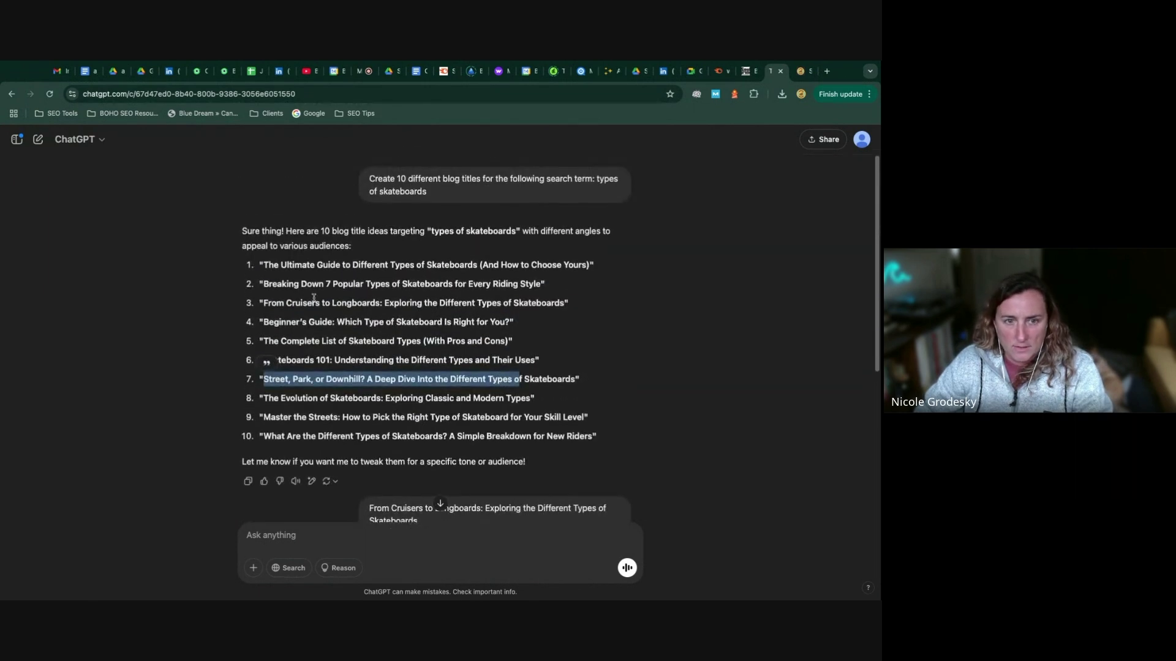
left_click(314, 299)
left_click_drag(267, 303, 388, 301)
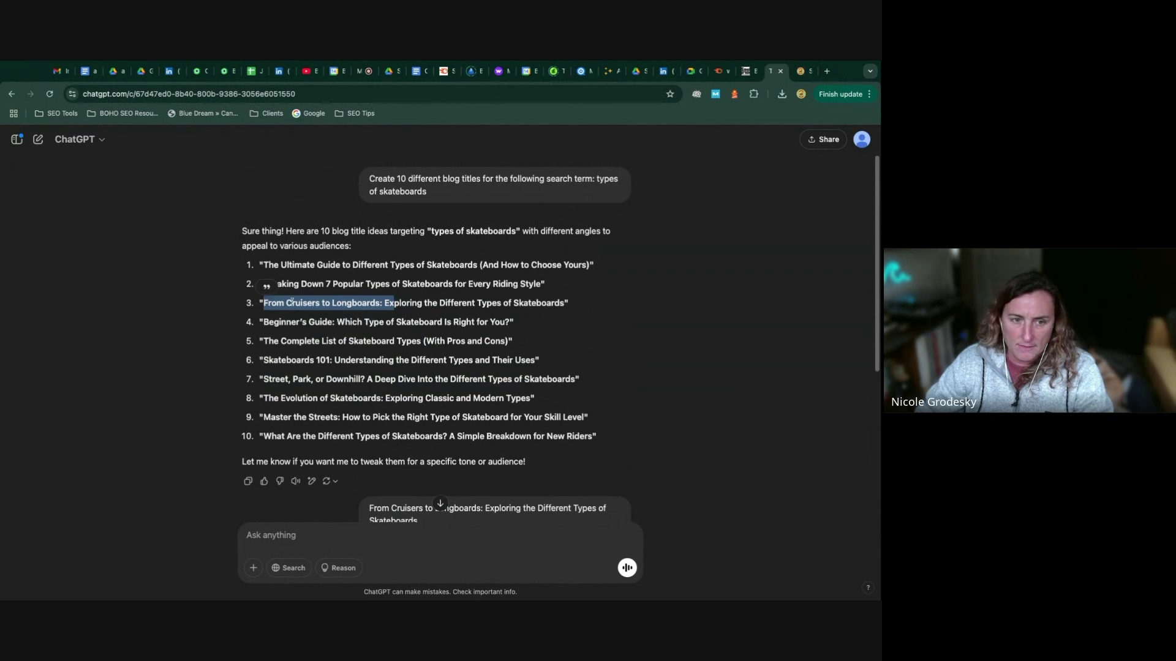
left_click(293, 301)
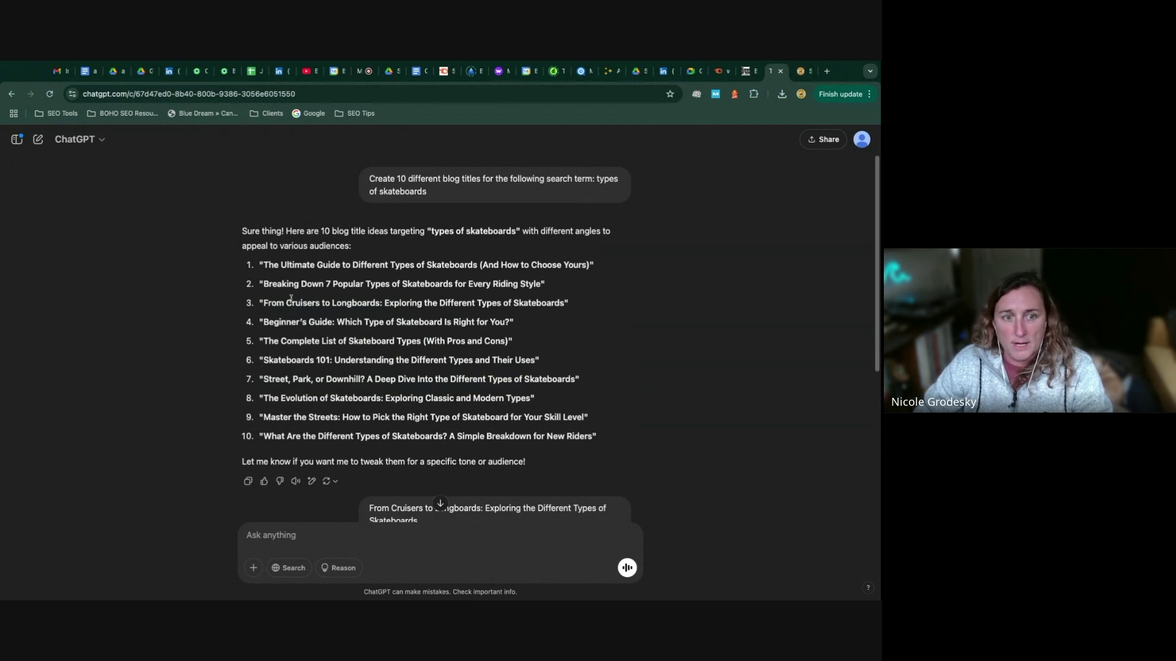
In Excel, merge and center cells A2:A15 and enter the blog title "From Cruisers to Longboards: Exploring the Different Types of Skateboards"
left_click_drag(267, 225, 273, 346)
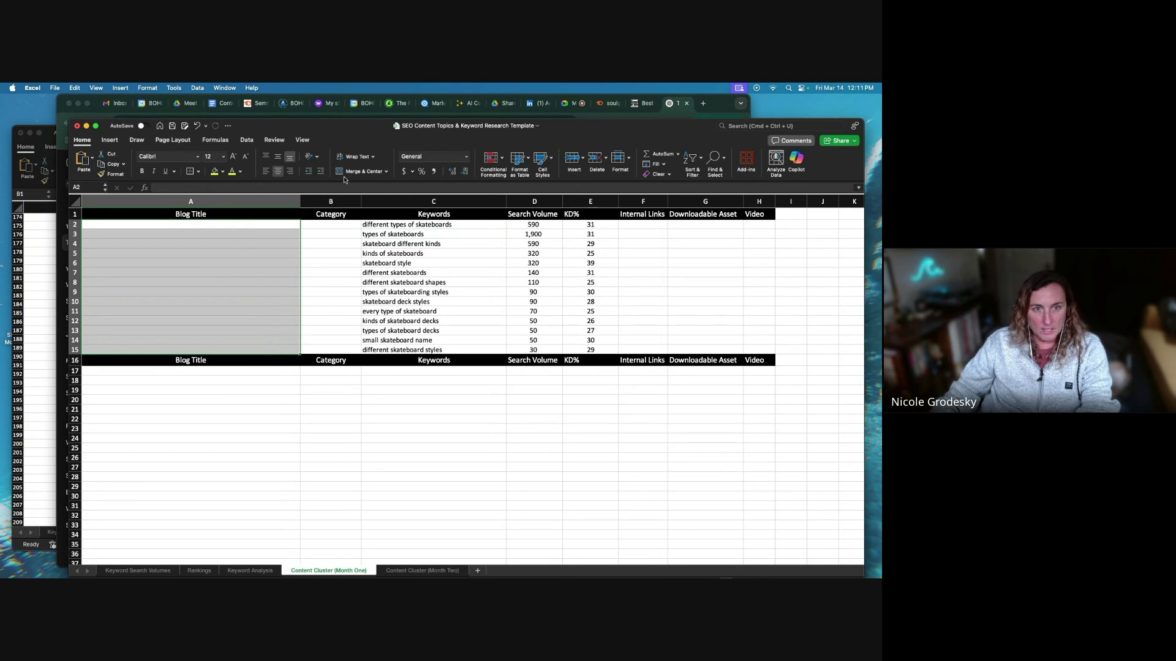
left_click(345, 177)
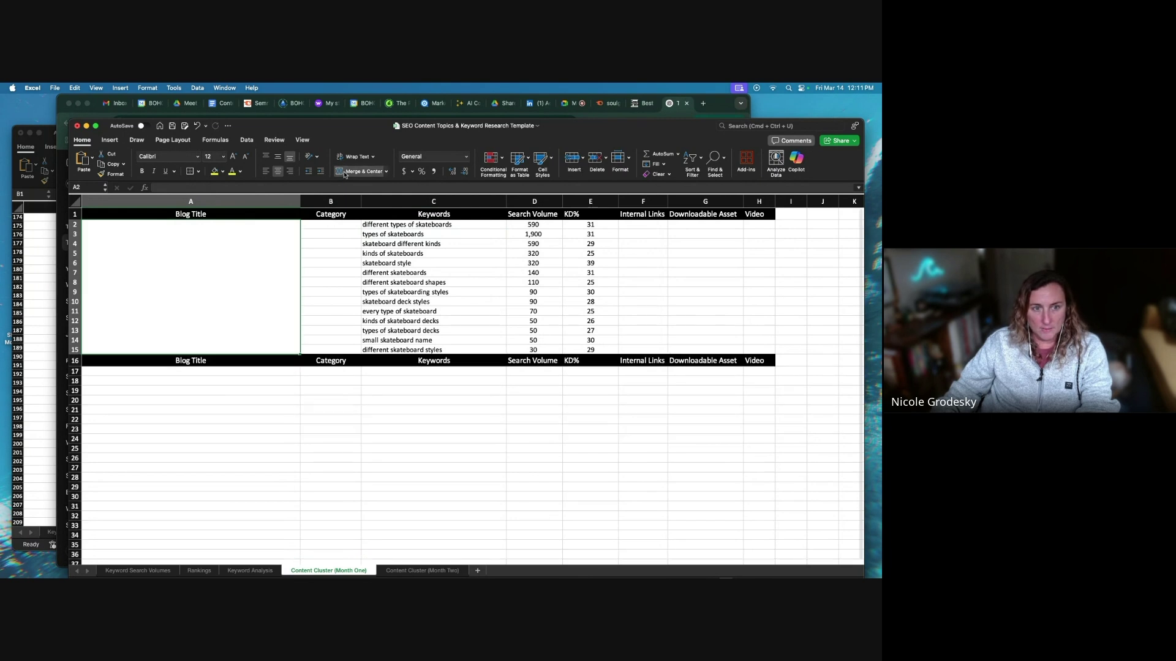
double_click(215, 257)
type("From Cruisers to Longboards: Exploring the Different Types of Skateboards")
left_click(196, 367)
left_click(203, 328)
left_click(277, 157)
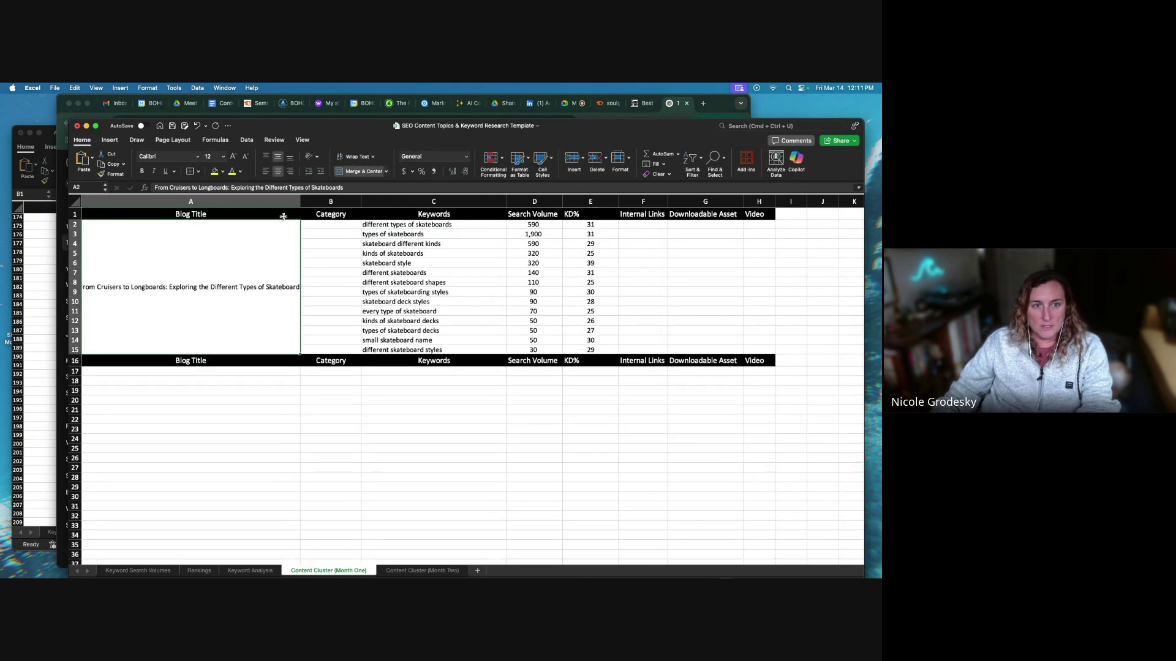
Reword the title in A2 as "From Street Decks, to Cruisers to Longboards: Explore the Different Types of Skateboards" and widen column A to fit
left_click_drag(302, 204, 312, 204)
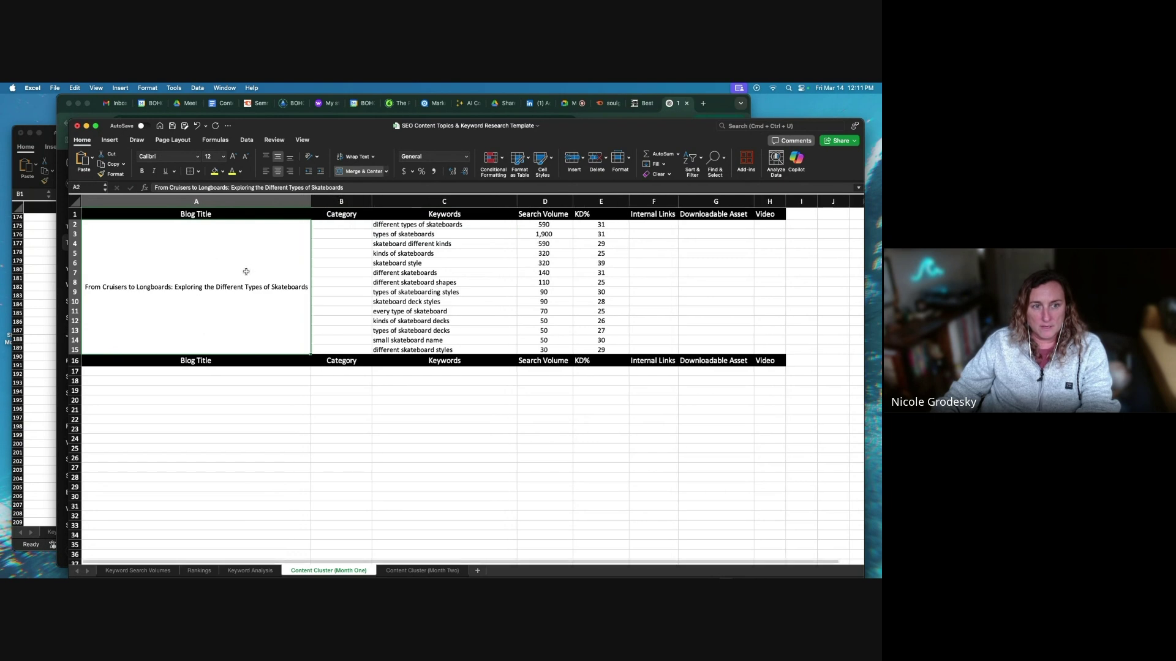
left_click(196, 188)
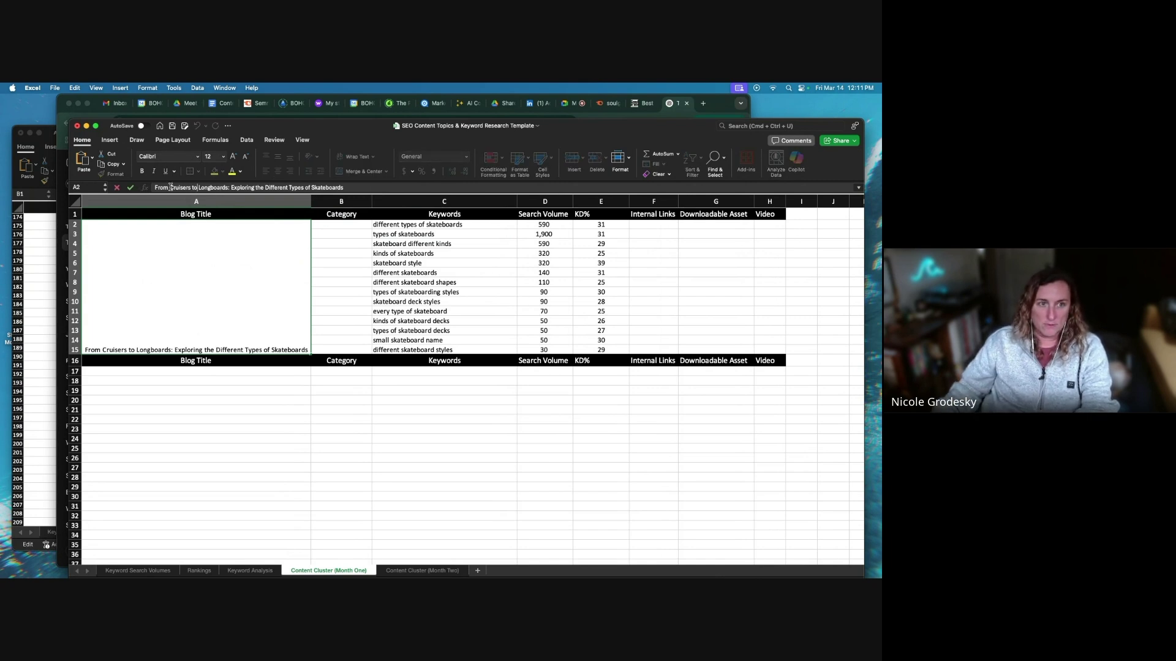
type("Stree")
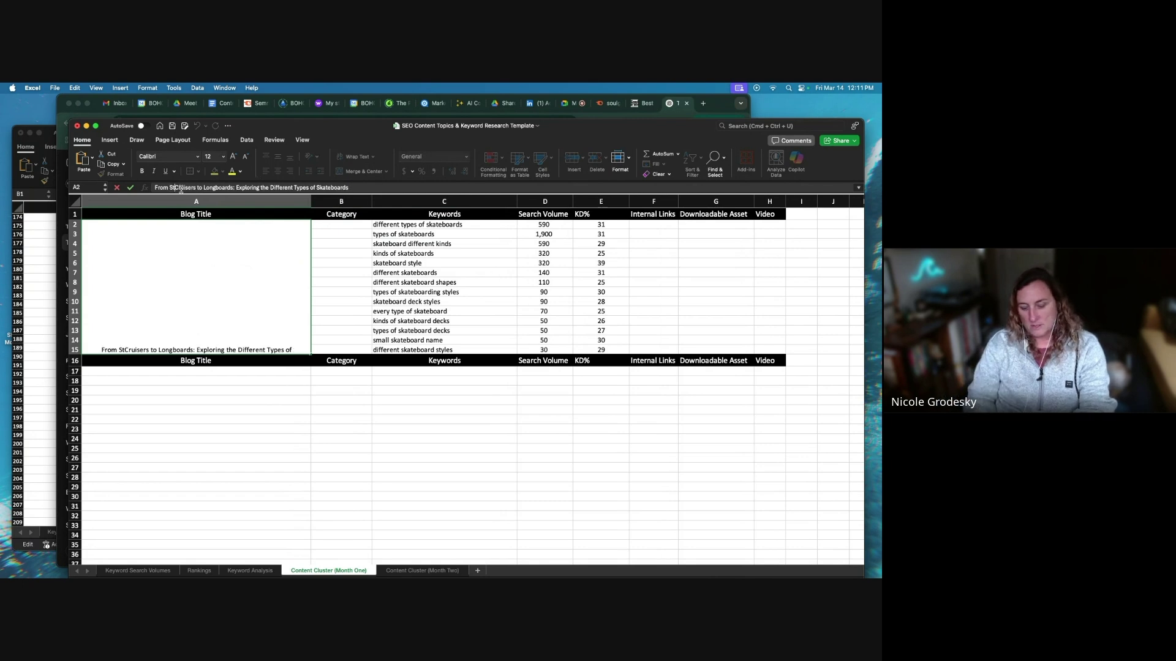
type("t Decks, ")
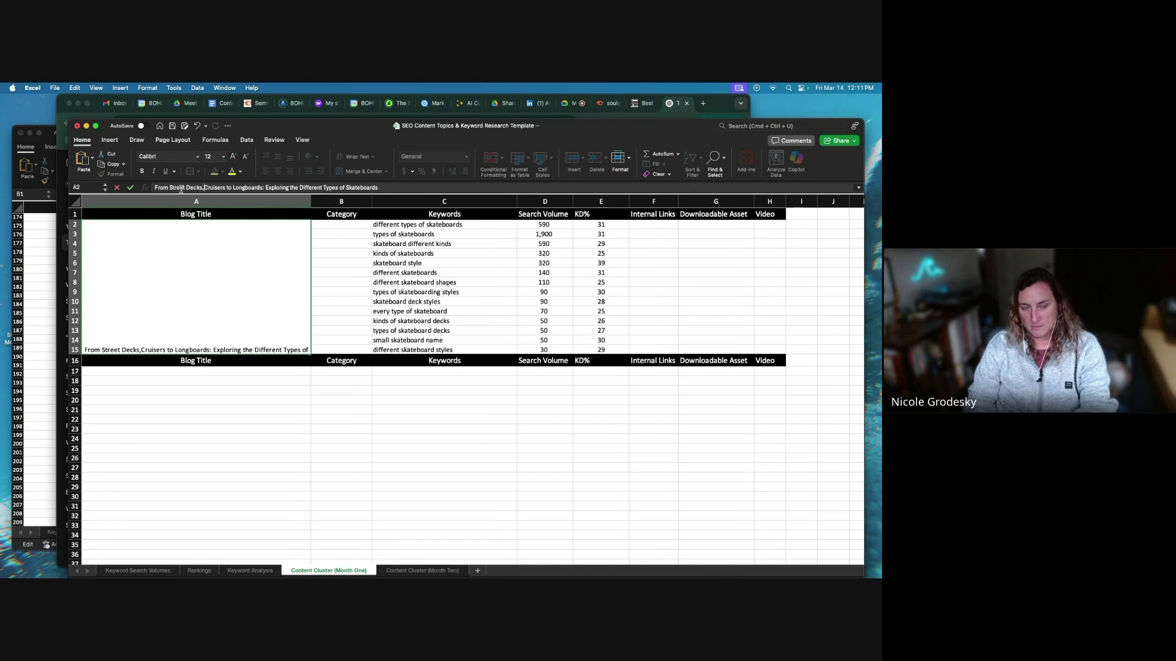
type("to")
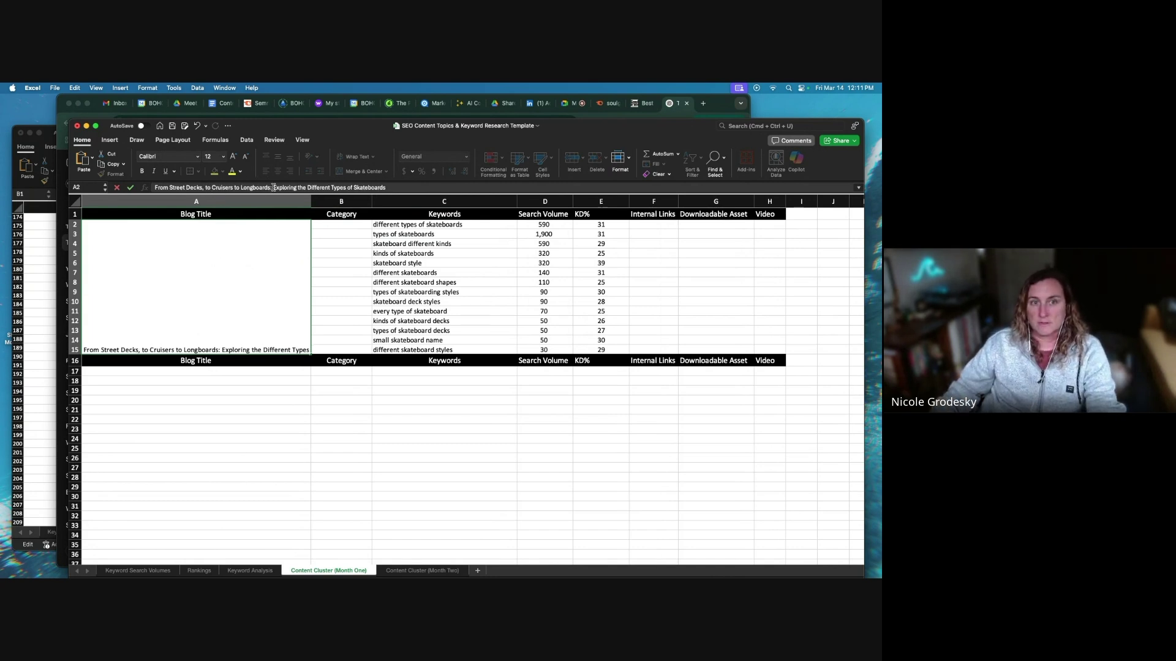
left_click(296, 187)
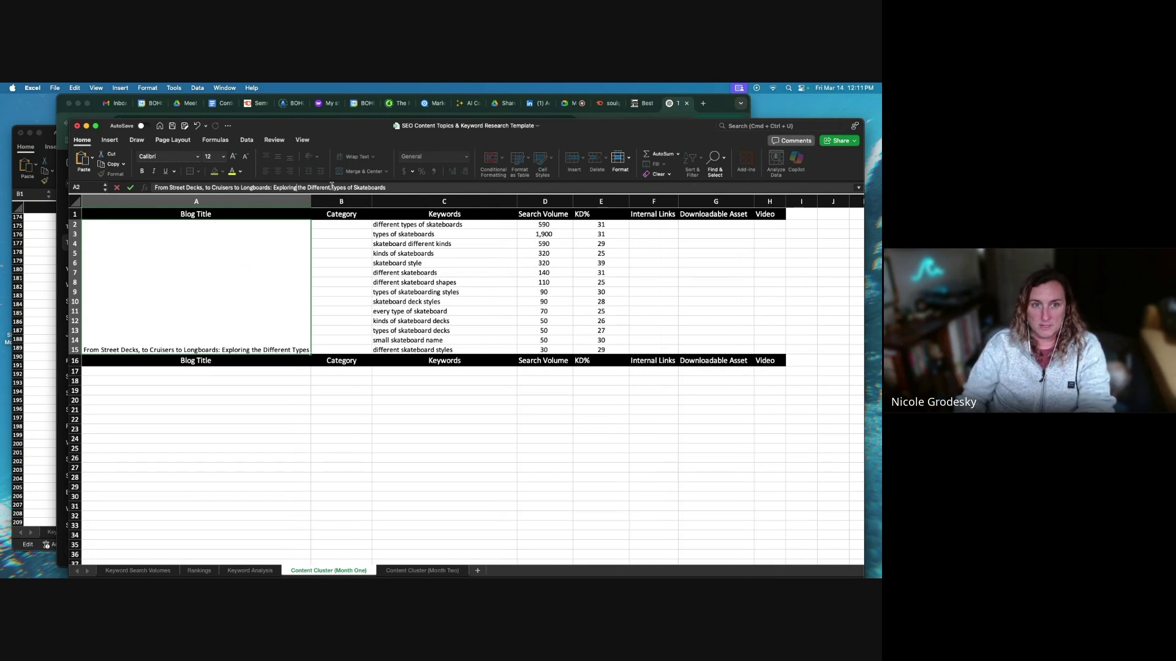
key("BackSpace")
key("BackSpace")
key("BackSpace")
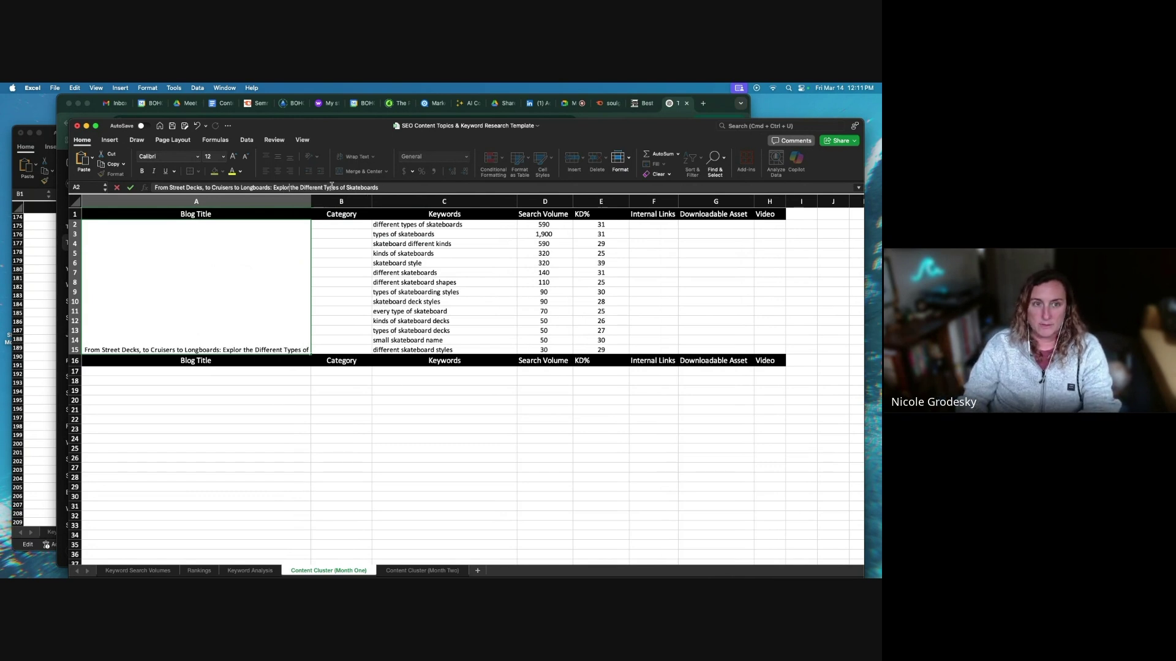
type("e")
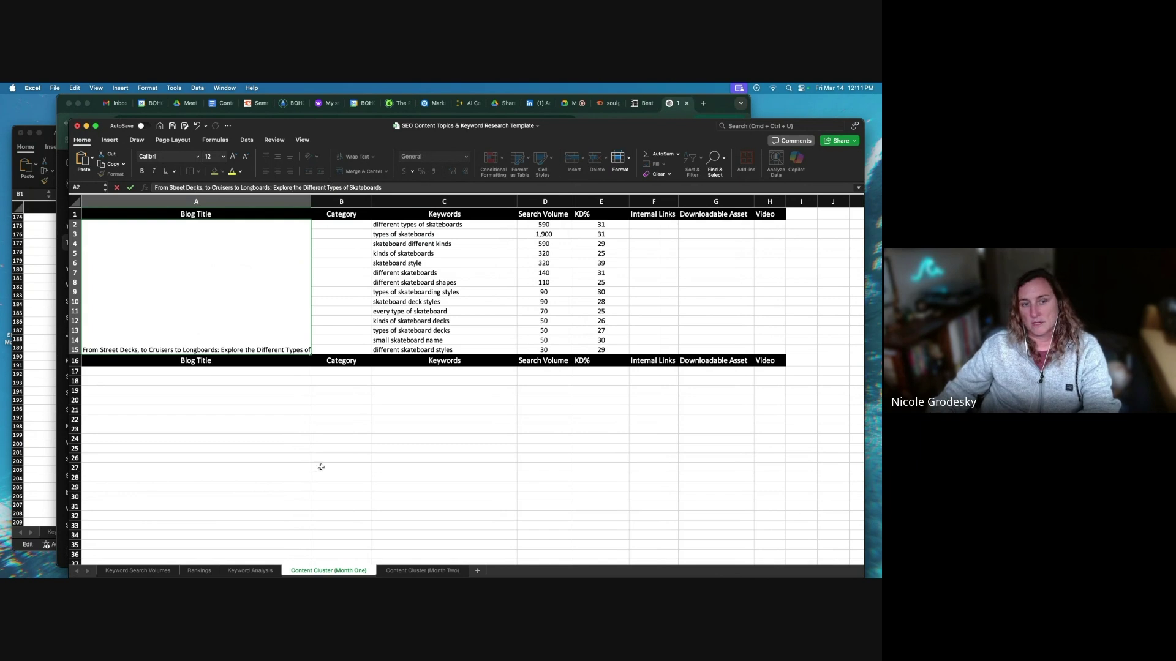
left_click(319, 516)
left_click(289, 275)
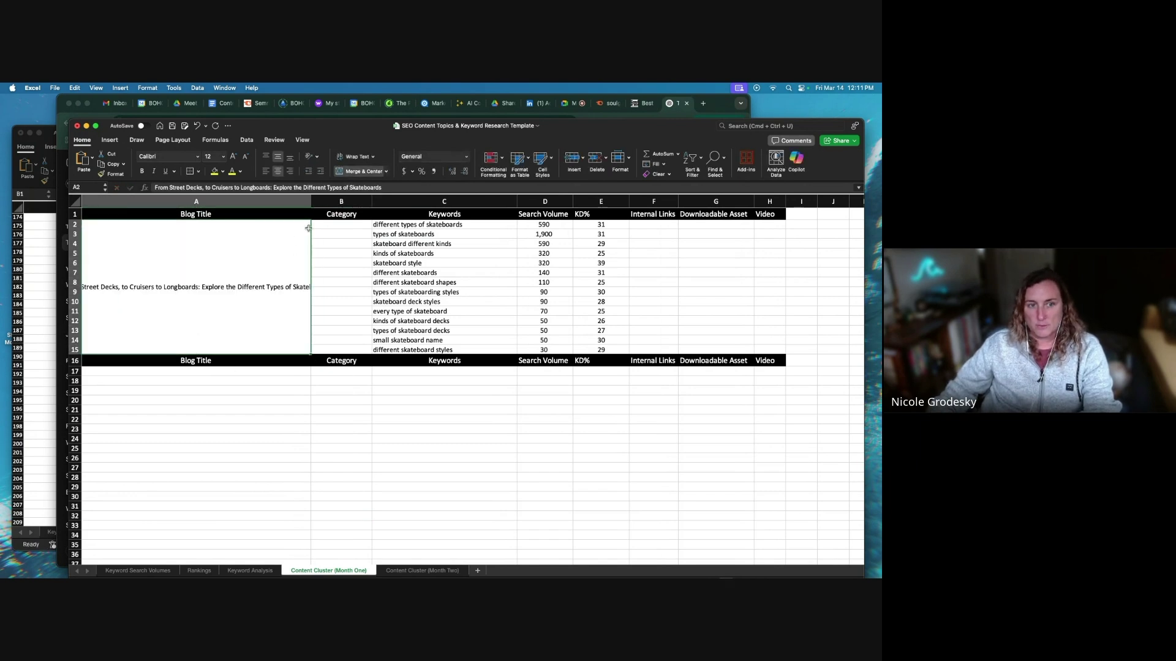
left_click_drag(310, 203, 356, 201)
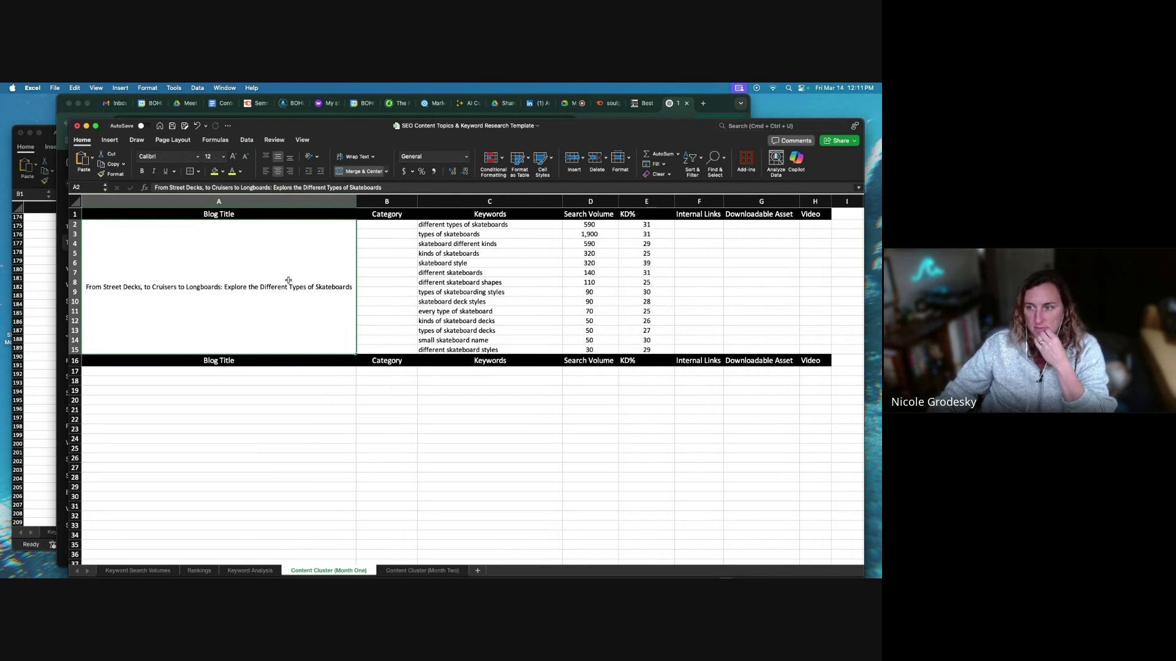
Select the skateboard cluster's keywords and search volumes in cells C2:D15
left_click_drag(460, 227, 589, 350)
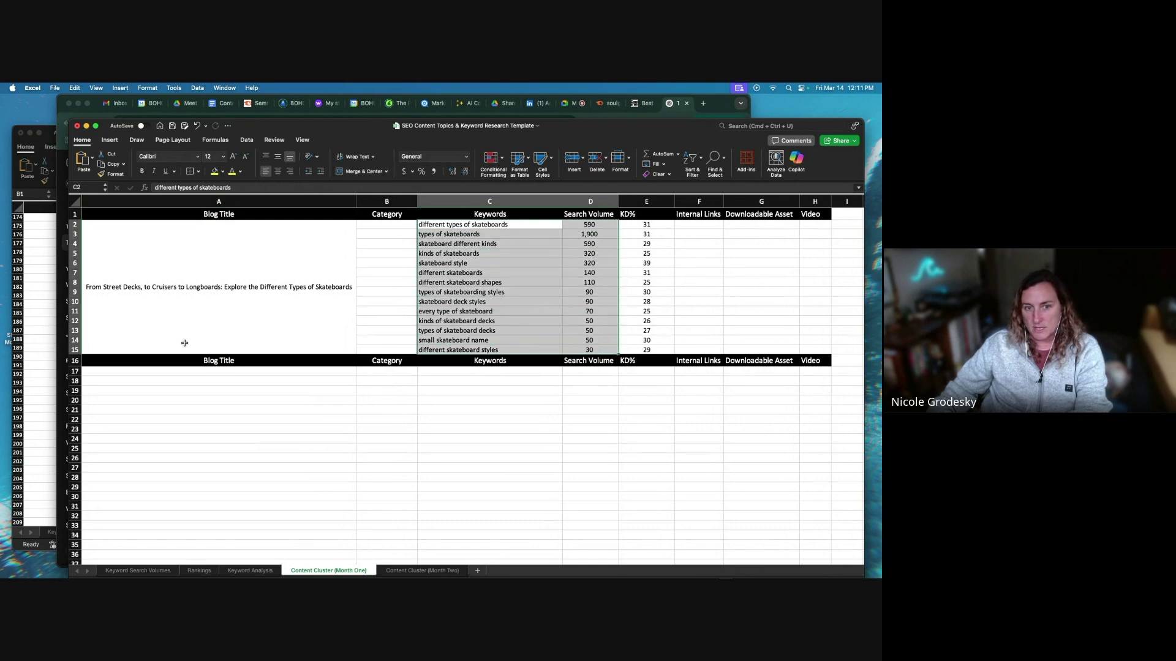